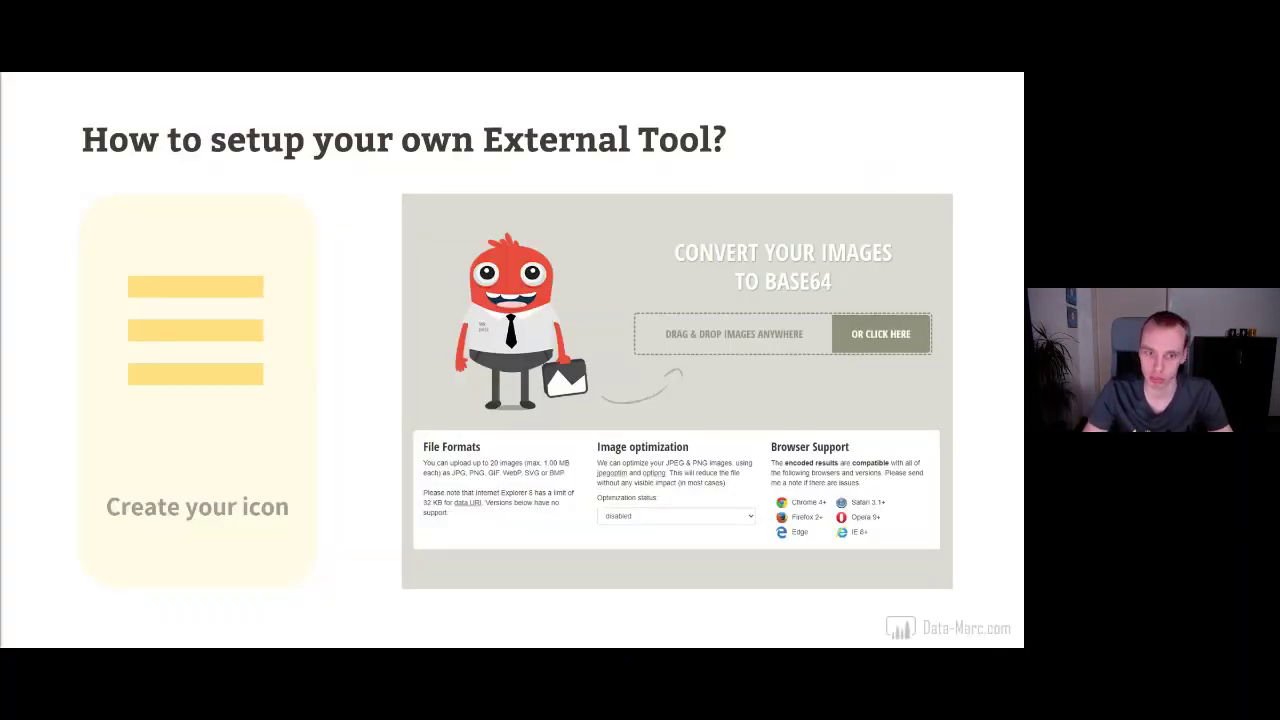
- Switch to the File Explorer window showing the Power BI Desktop External Tools folder and review its pbitool.json files
{"action": "key", "text": "Right"}
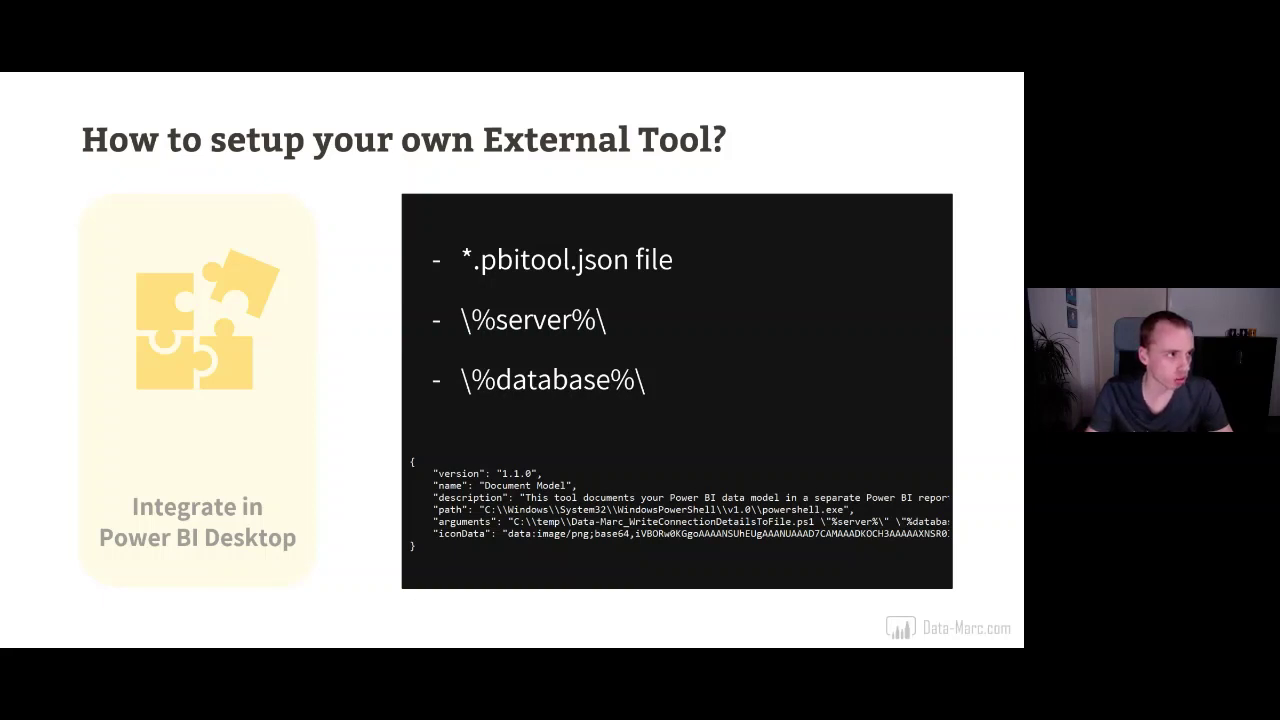
{"action": "key", "text": "alt+Tab"}
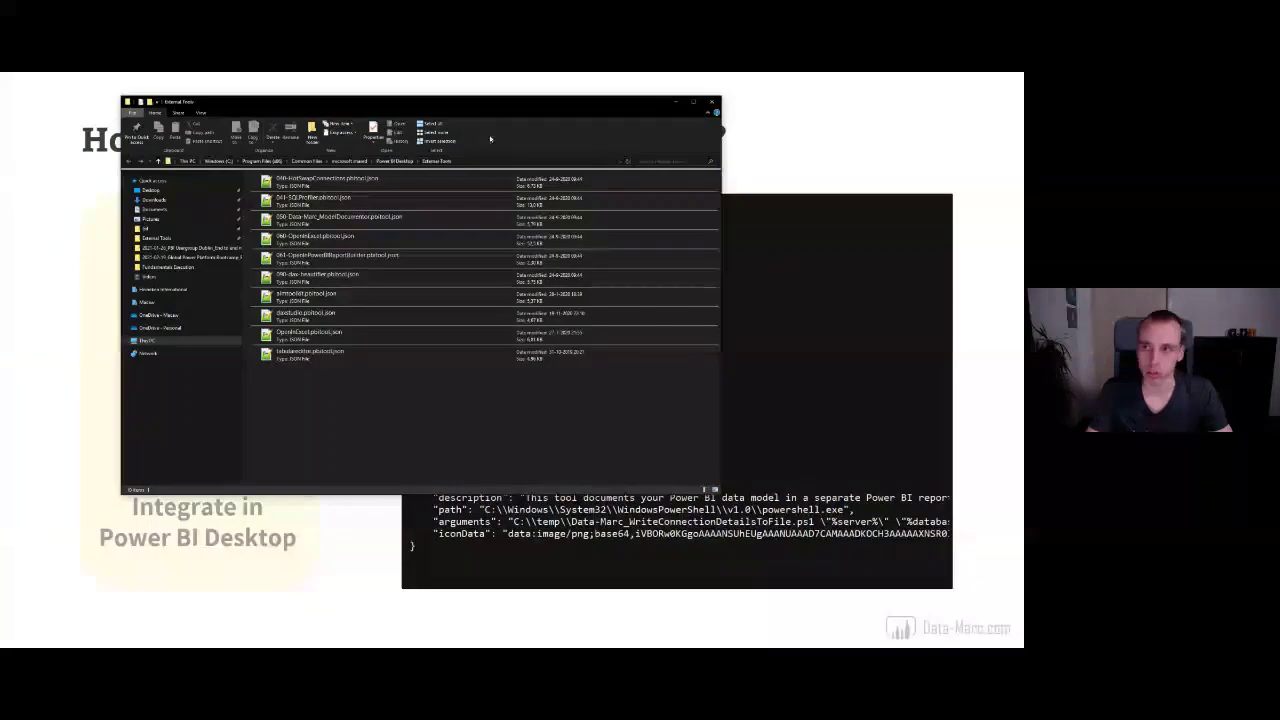
{"action": "left_click_drag", "start_coordinate": [337, 101], "coordinate": [320, 172]}
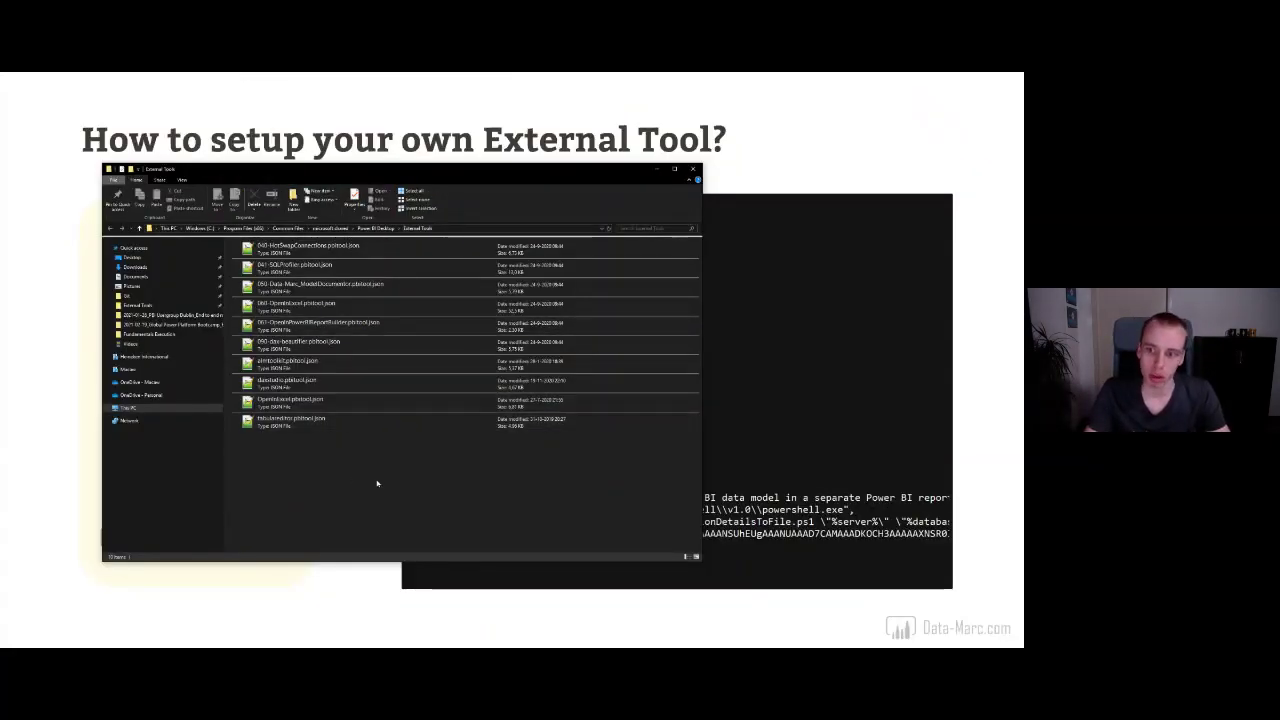
{"action": "left_click_drag", "start_coordinate": [424, 482], "coordinate": [254, 256]}
{"action": "left_click", "coordinate": [403, 491]}
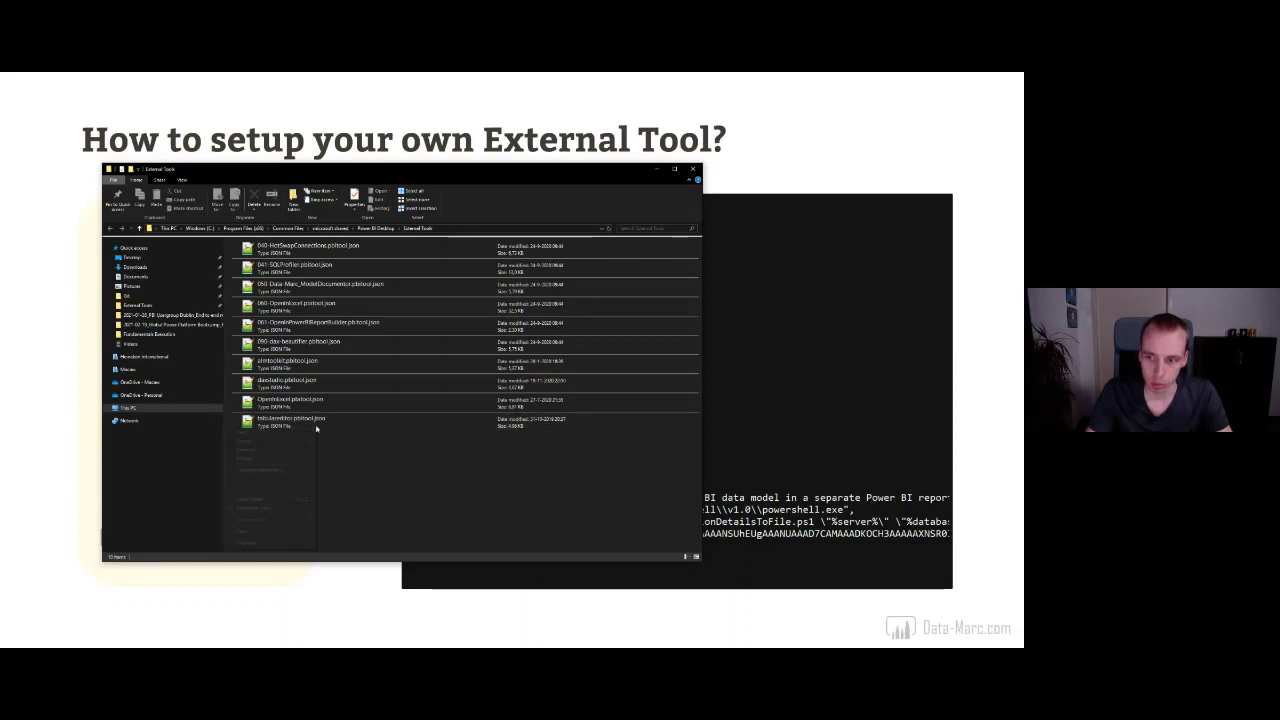
- Open tabulareditor.pbitool.json from the External Tools folder in Notepad++, enlarge its text and widen the editor window
{"action": "right_click", "coordinate": [226, 428]}
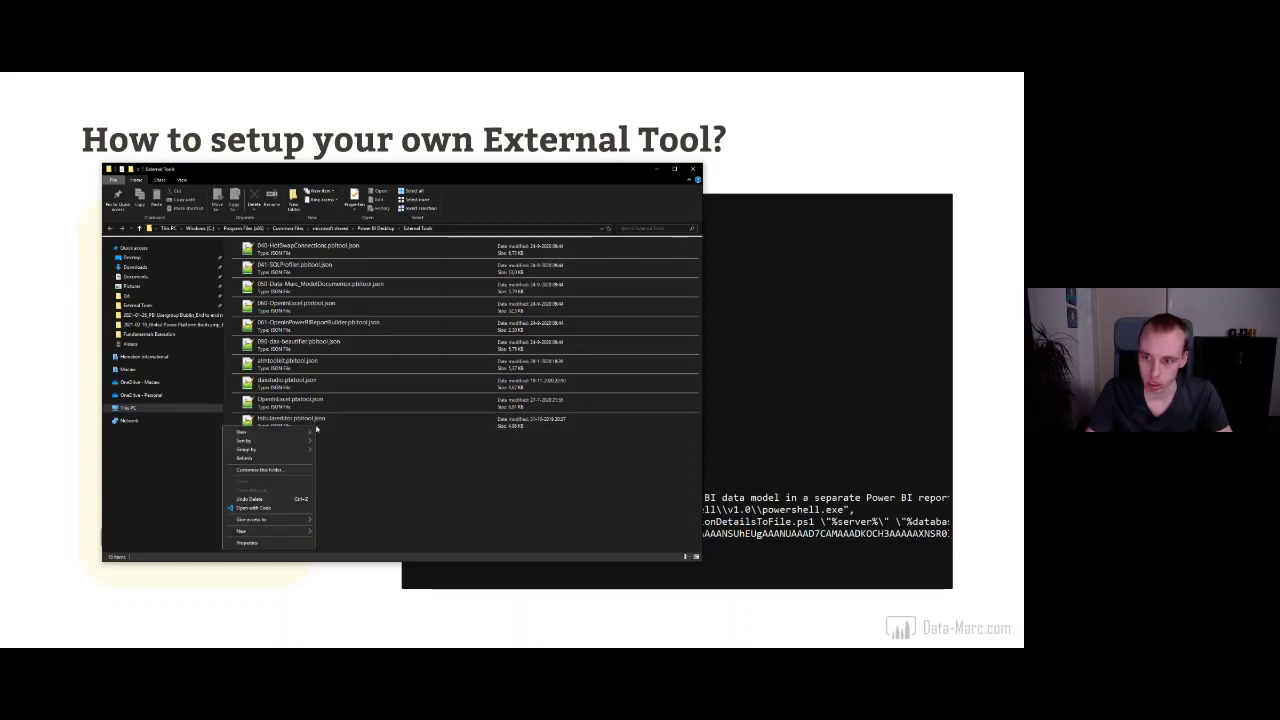
{"action": "left_click", "coordinate": [300, 421]}
{"action": "left_click", "coordinate": [300, 421]}
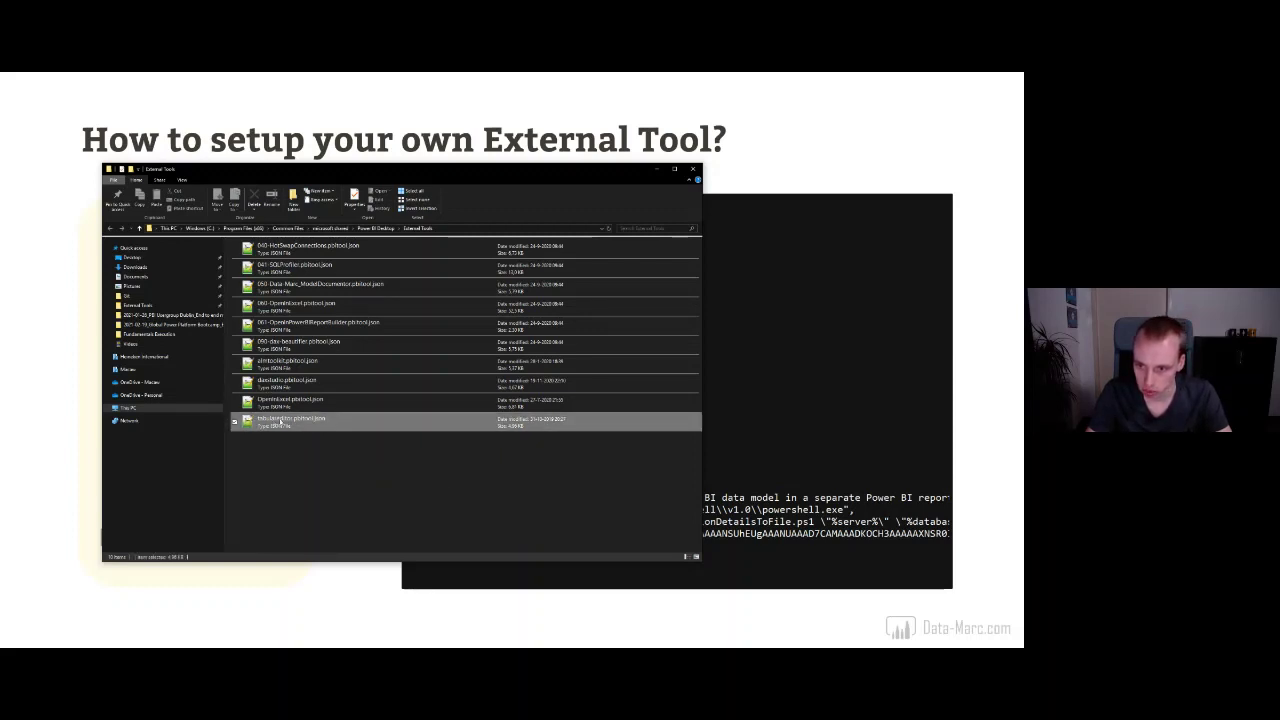
{"action": "right_click", "coordinate": [240, 421]}
{"action": "left_click", "coordinate": [200, 468]}
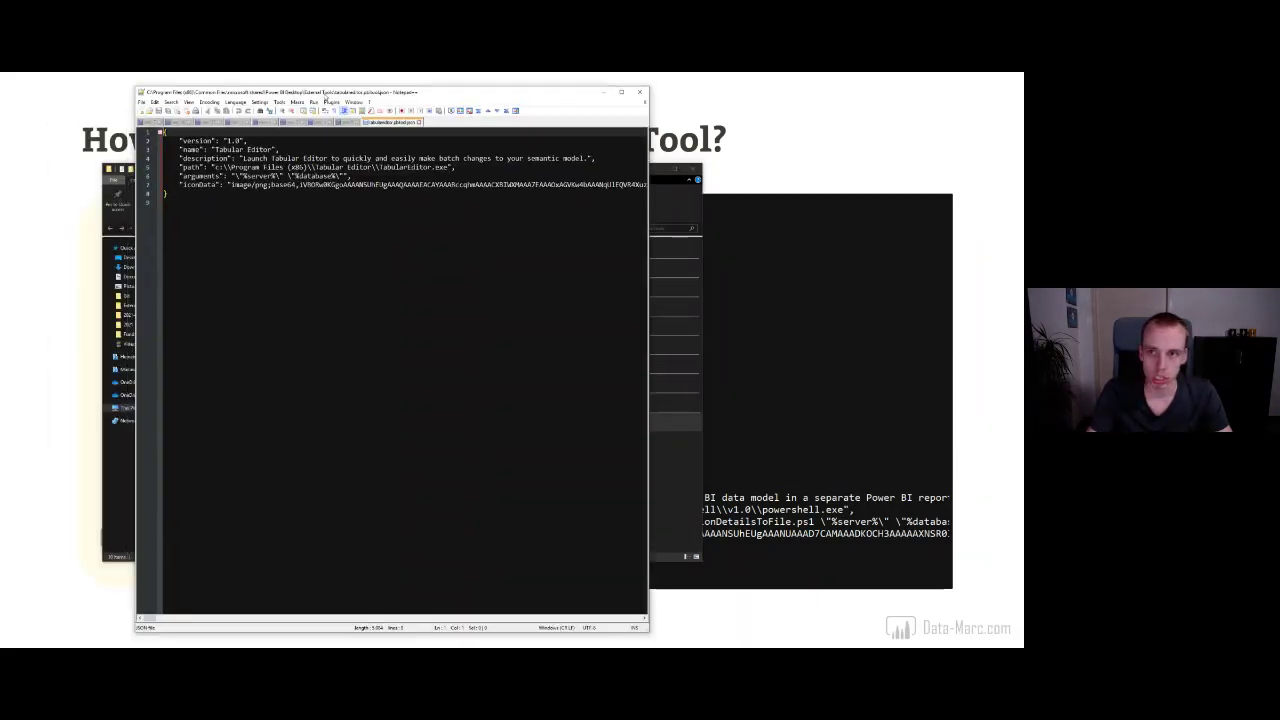
{"action": "key", "text": "ctrl+plus"}
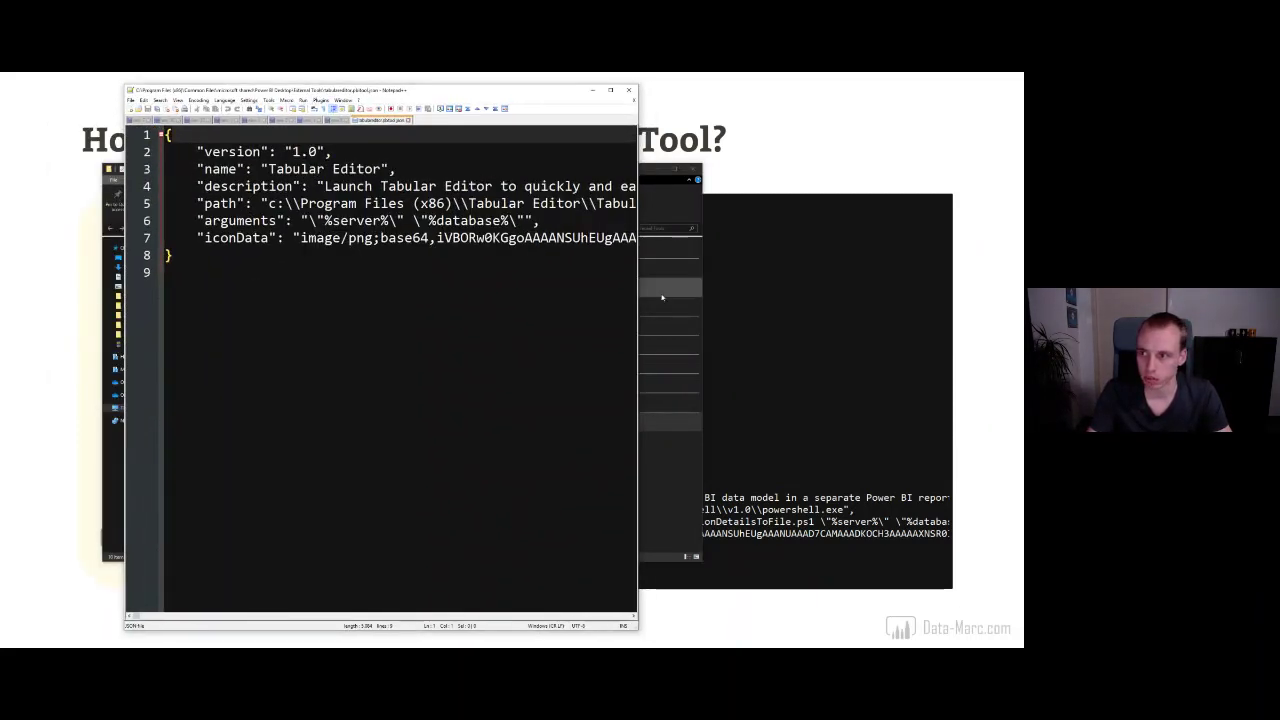
{"action": "left_click", "coordinate": [630, 313]}
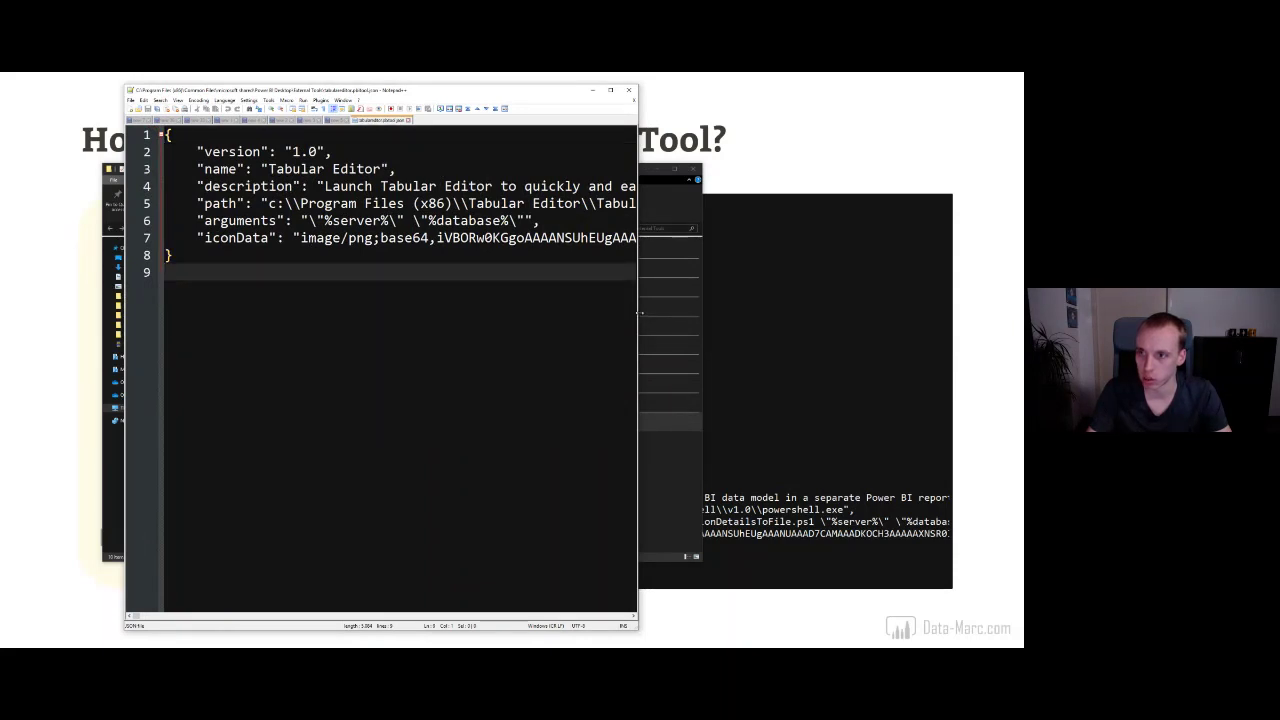
{"action": "left_click_drag", "start_coordinate": [638, 313], "coordinate": [928, 300]}
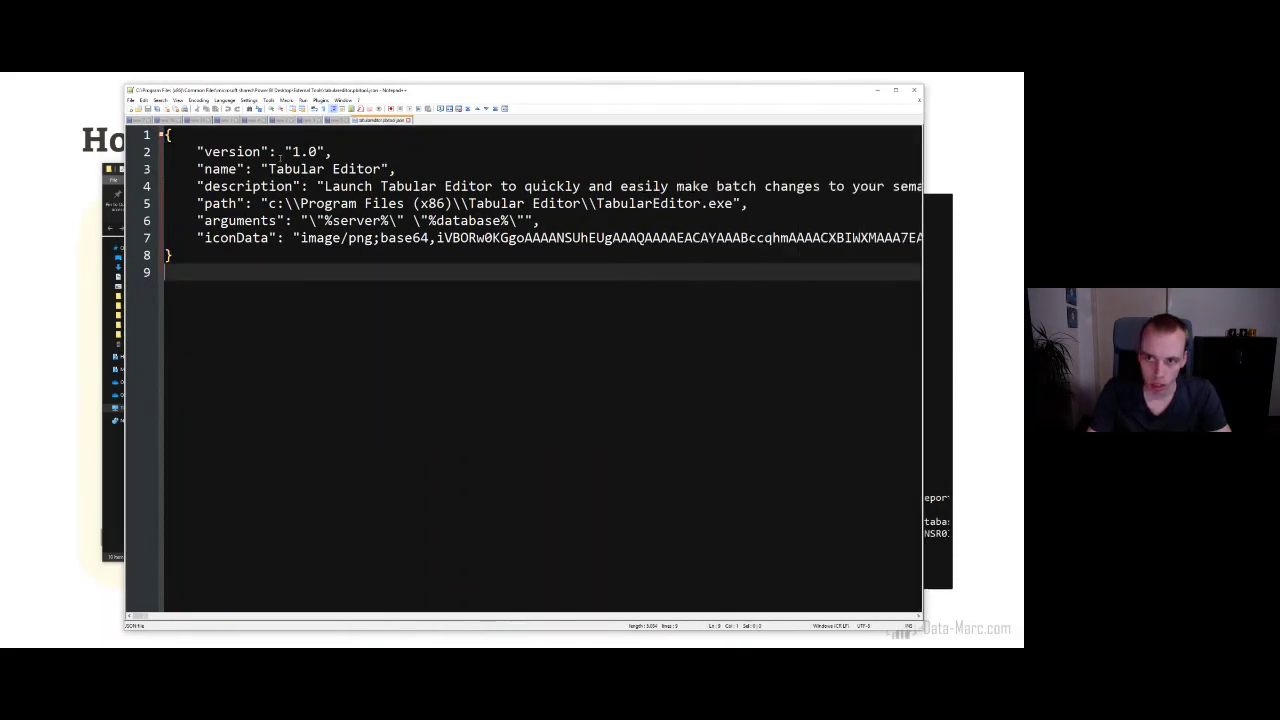
- Examine the version, name and description entries in the Tabular Editor tool definition
{"action": "left_click_drag", "start_coordinate": [296, 134], "coordinate": [301, 246]}
{"action": "left_click", "coordinate": [319, 274]}
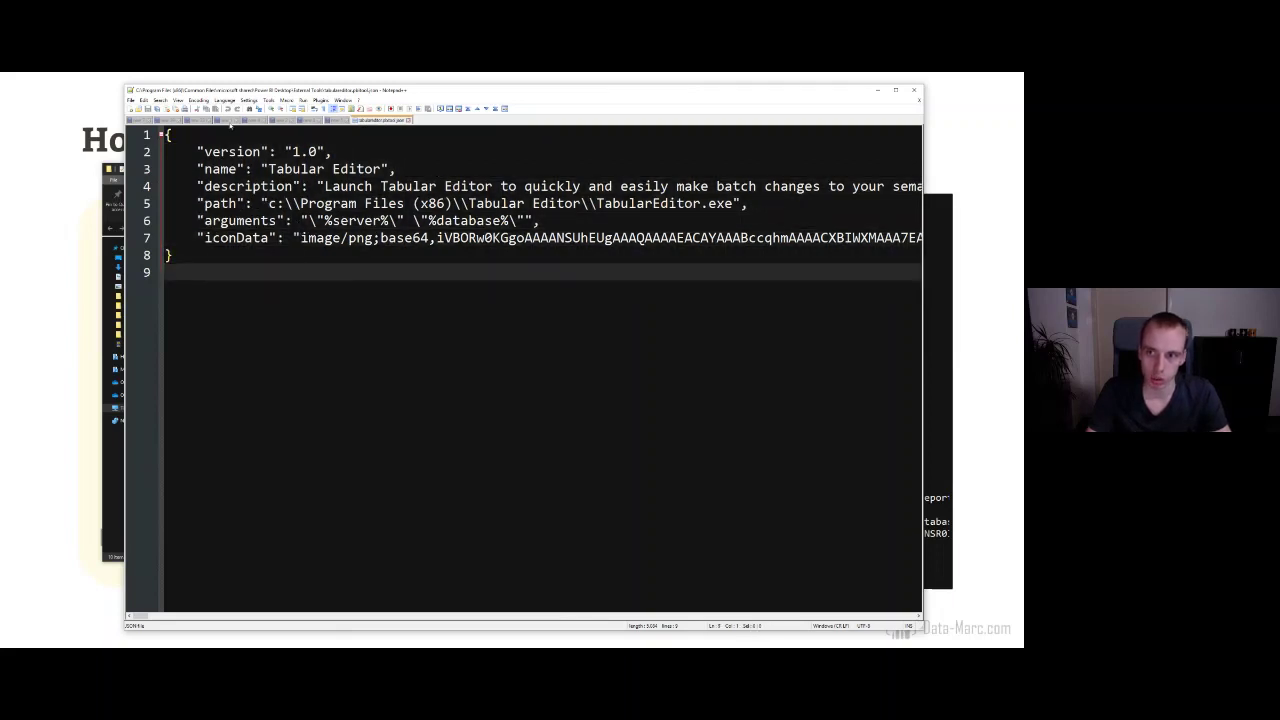
{"action": "left_click", "coordinate": [332, 151]}
{"action": "left_click", "coordinate": [387, 169]}
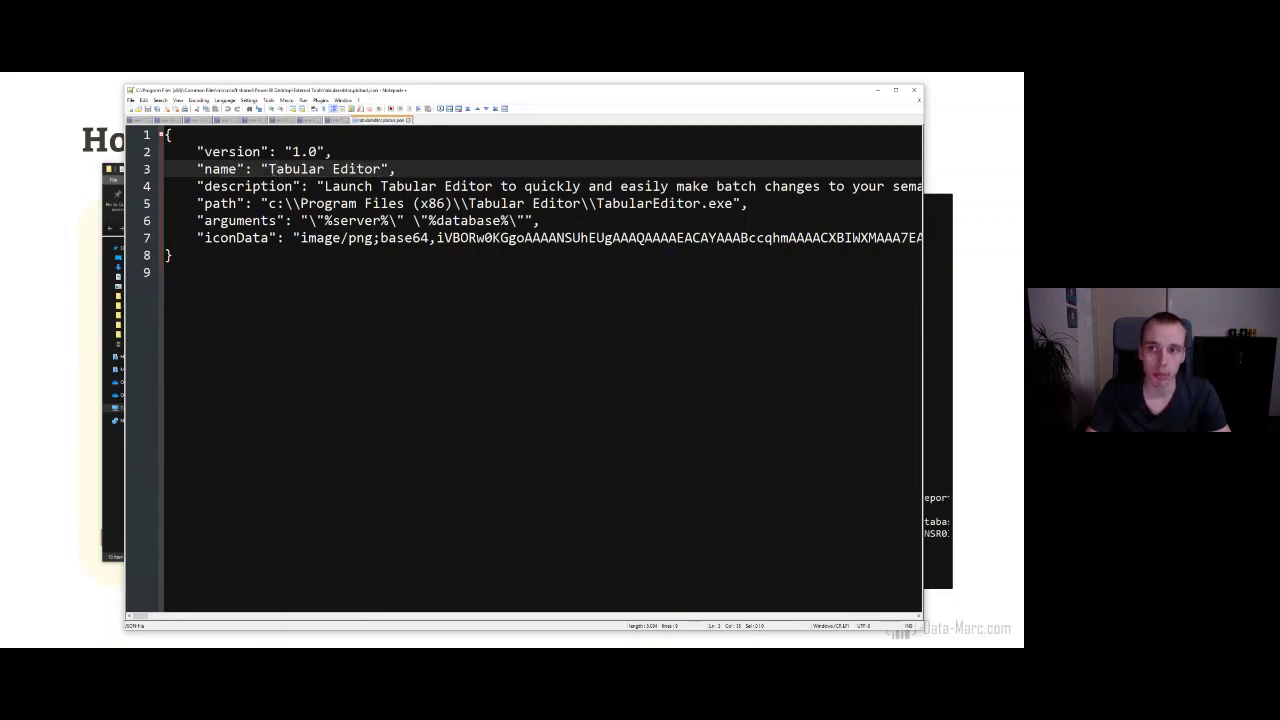
{"action": "left_click_drag", "start_coordinate": [269, 170], "coordinate": [758, 187]}
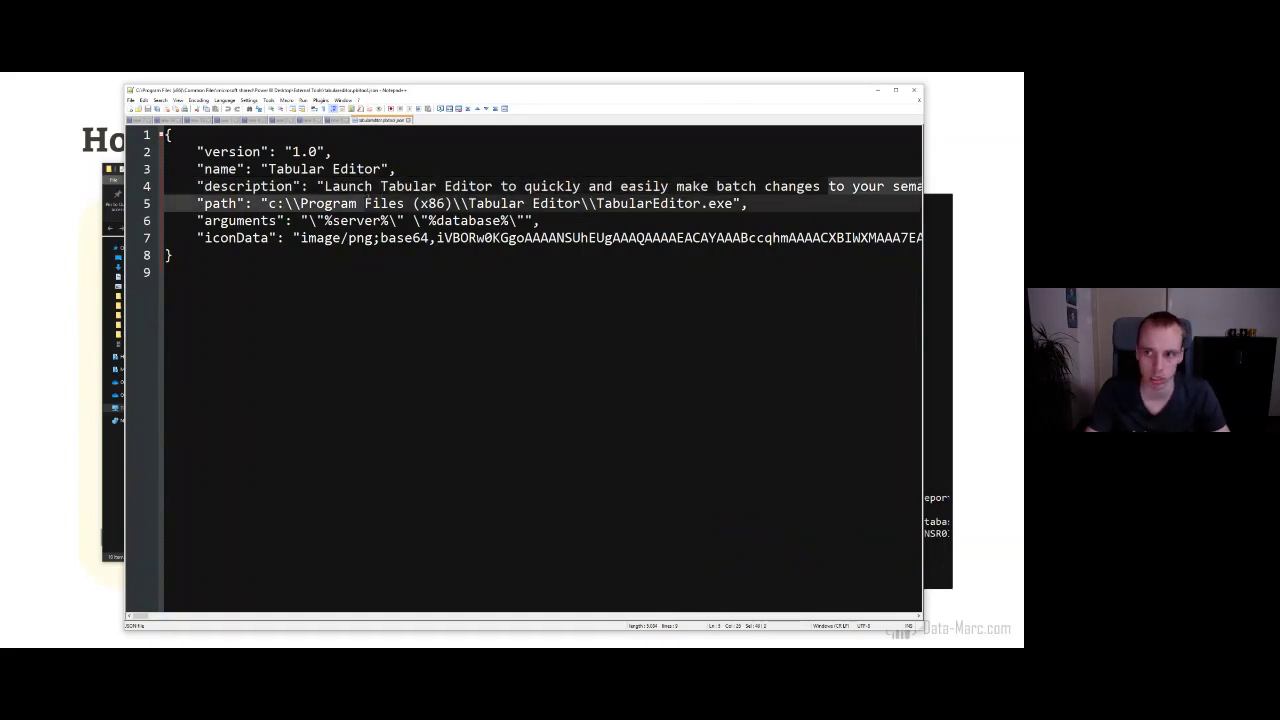
{"action": "double_click", "coordinate": [339, 187]}
{"action": "left_click", "coordinate": [326, 187]}
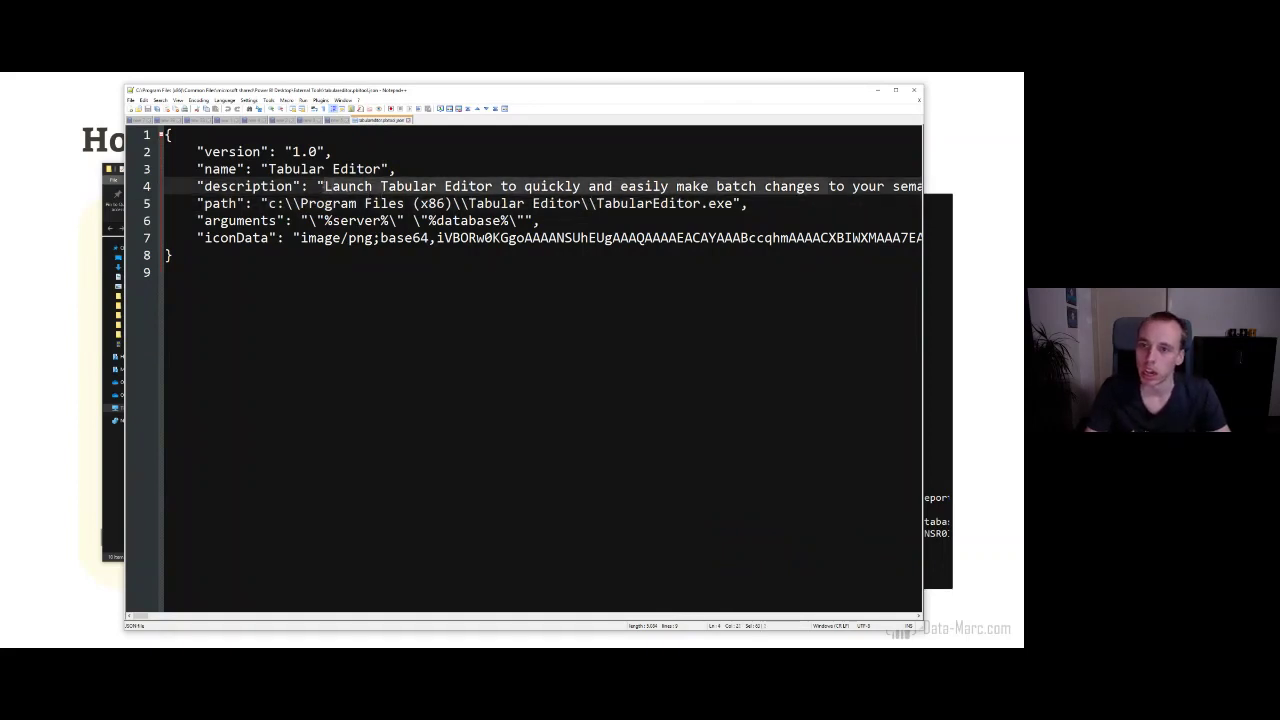
- Examine the executable path and the %server% and %database% arguments in the Tabular Editor tool definition
{"action": "left_click_drag", "start_coordinate": [268, 203], "coordinate": [737, 203]}
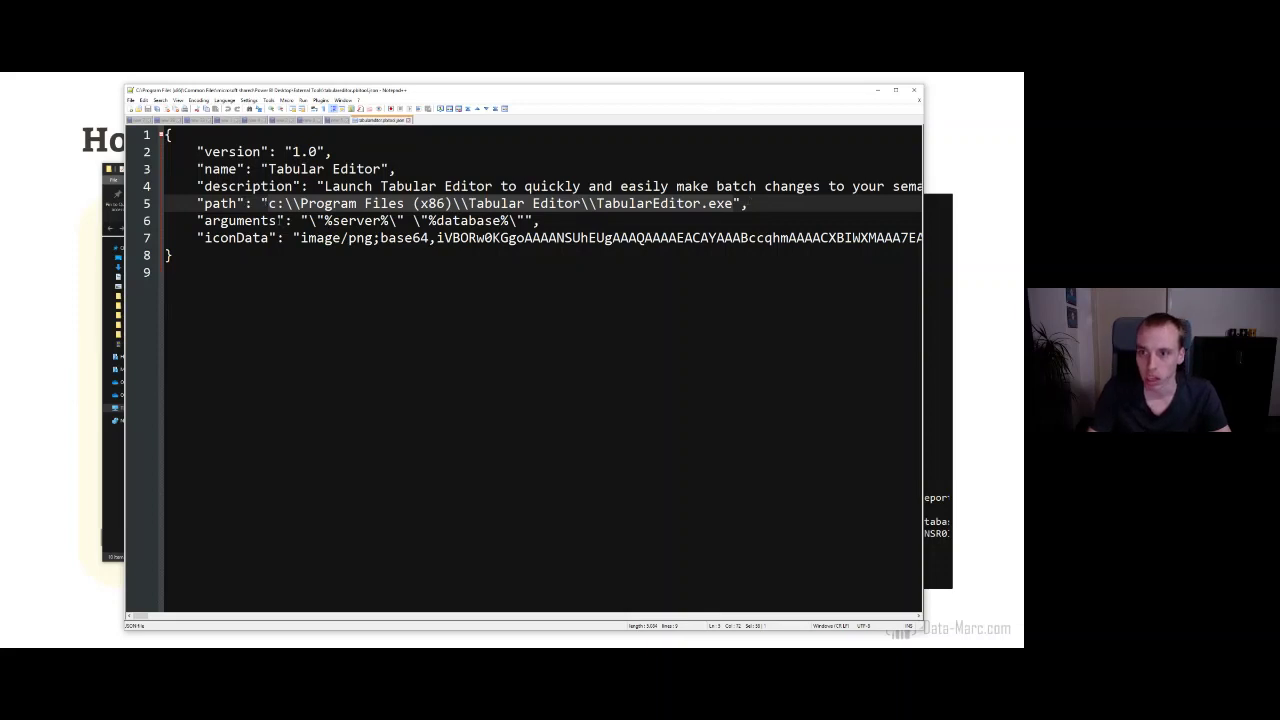
{"action": "left_click_drag", "start_coordinate": [301, 220], "coordinate": [536, 220]}
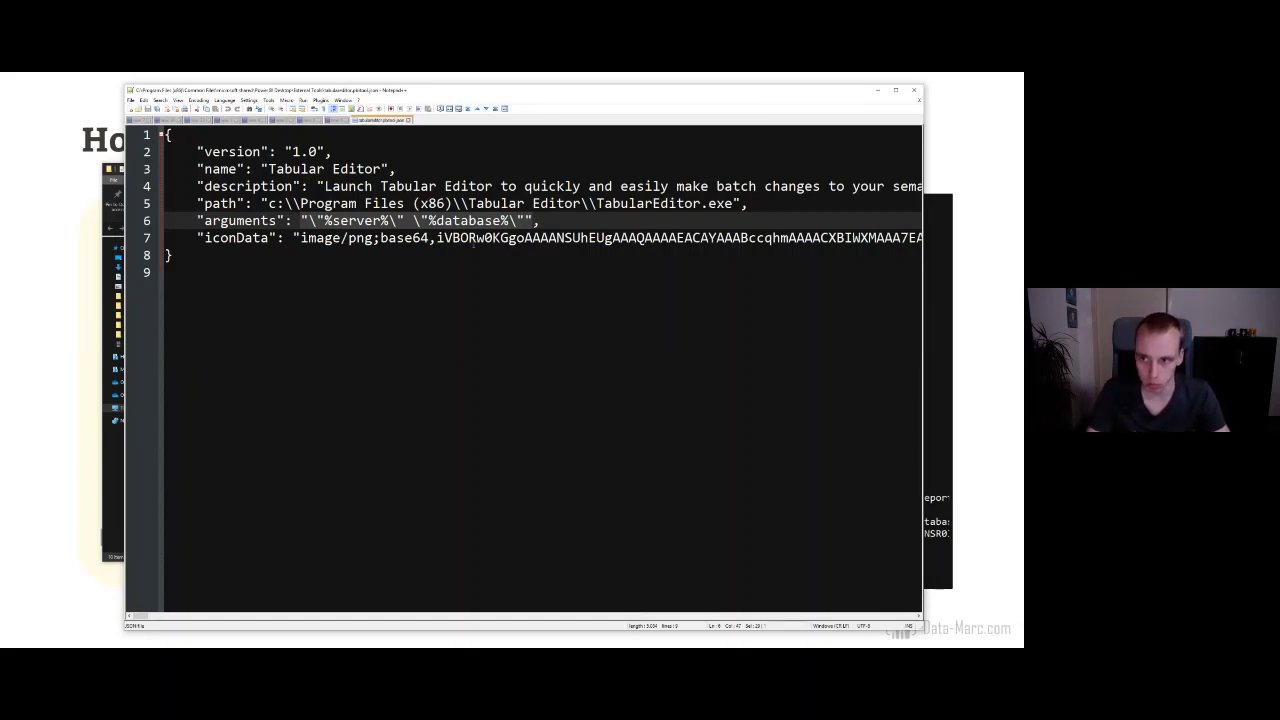
{"action": "left_click", "coordinate": [474, 252]}
{"action": "left_click_drag", "start_coordinate": [300, 221], "coordinate": [532, 221]}
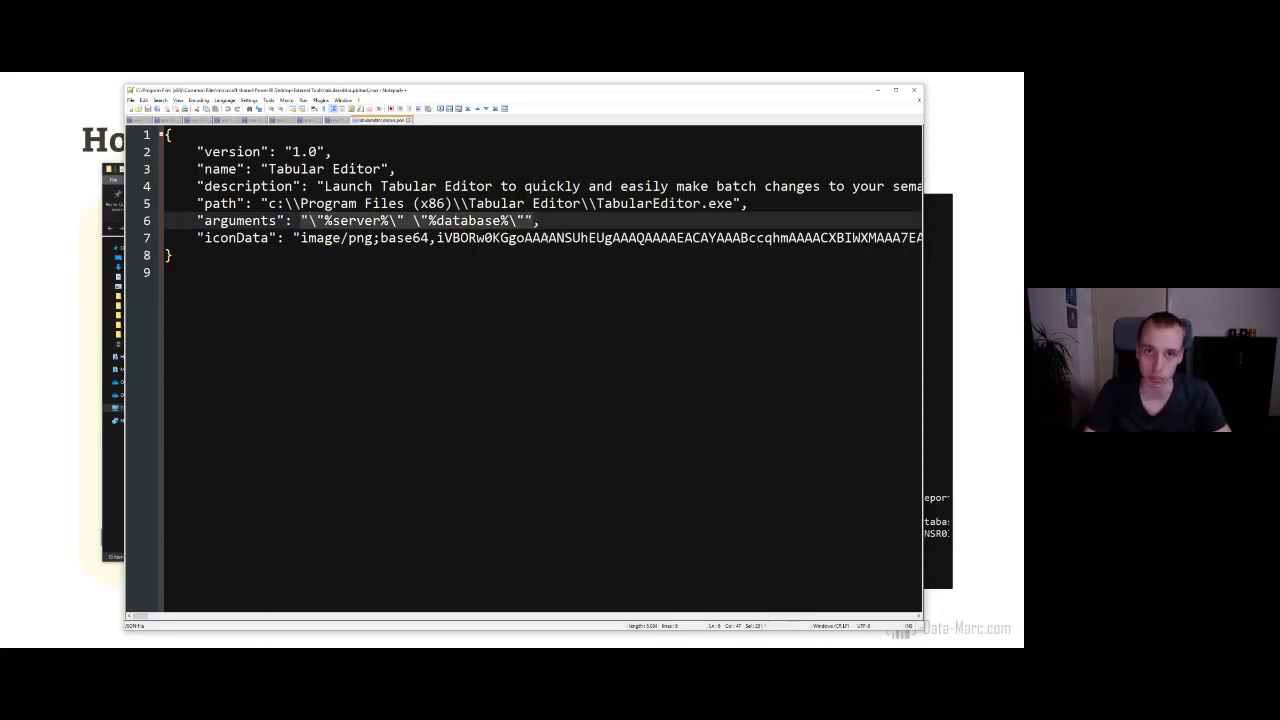
{"action": "left_click", "coordinate": [369, 304]}
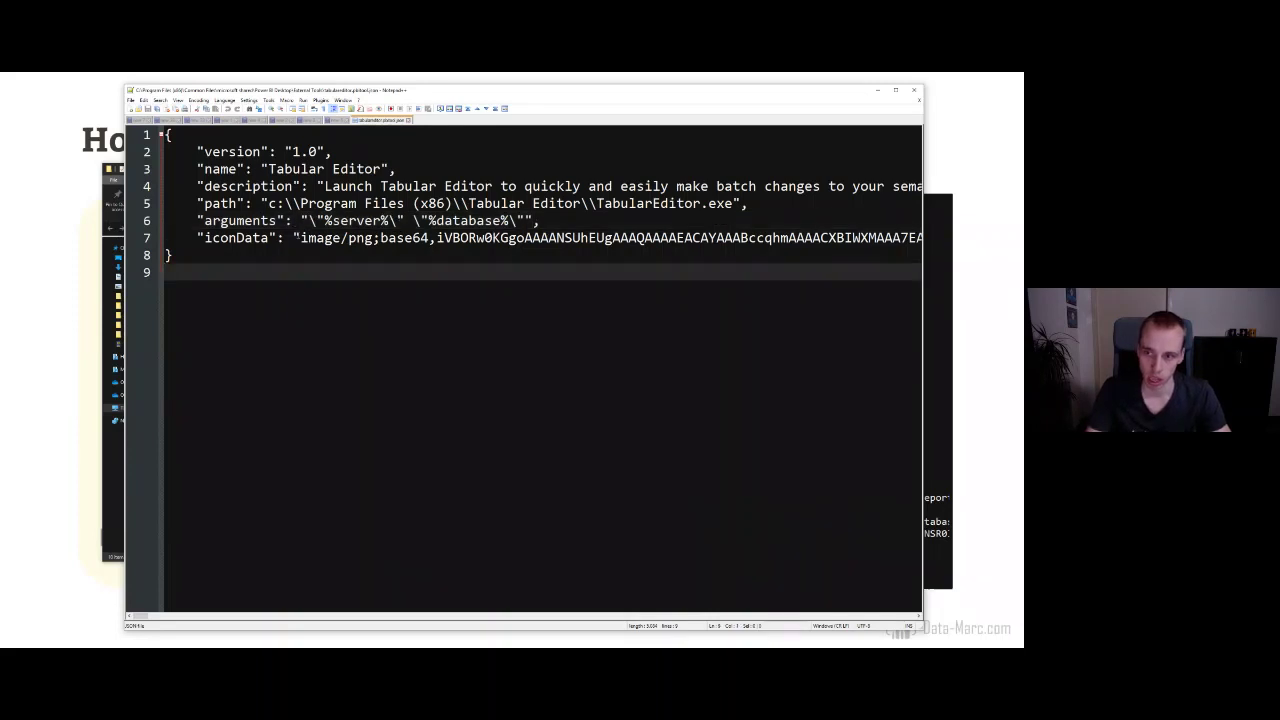
- Examine the base64 iconData entry of the Tabular Editor definition and recheck its executable path
{"action": "left_click", "coordinate": [207, 238]}
{"action": "double_click", "coordinate": [207, 238]}
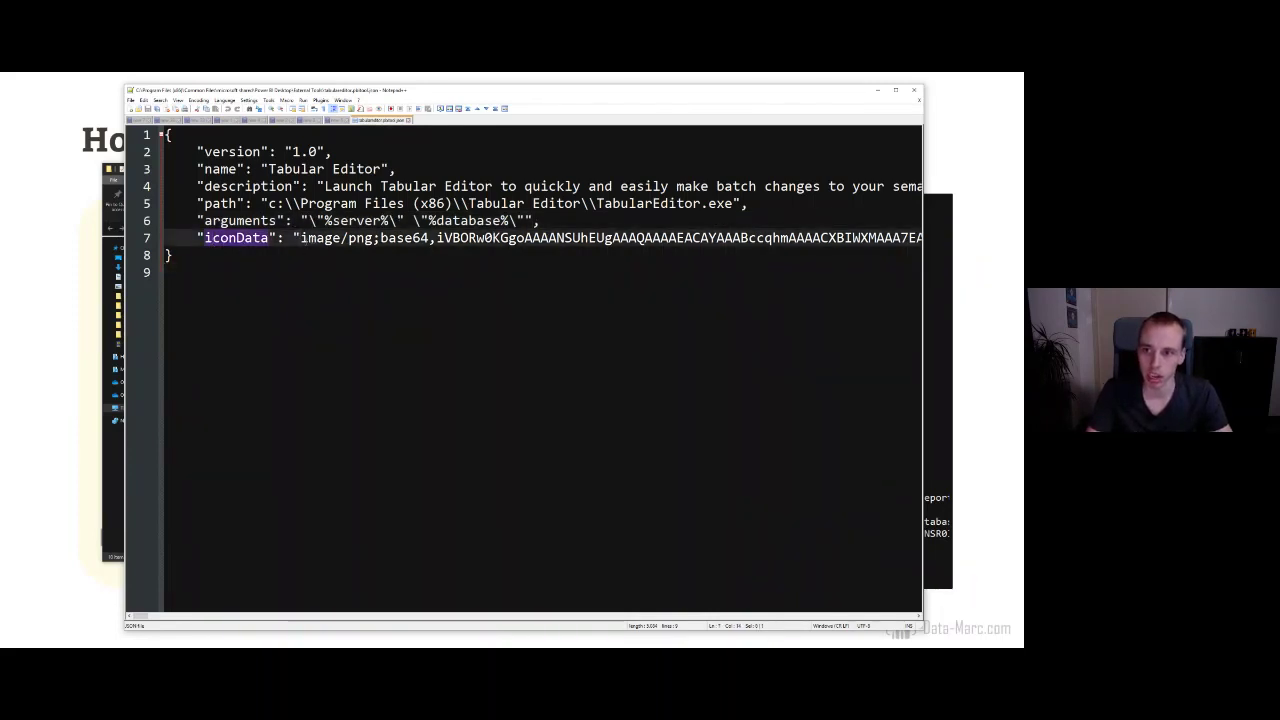
{"action": "left_click", "coordinate": [272, 238]}
{"action": "left_click", "coordinate": [231, 238]}
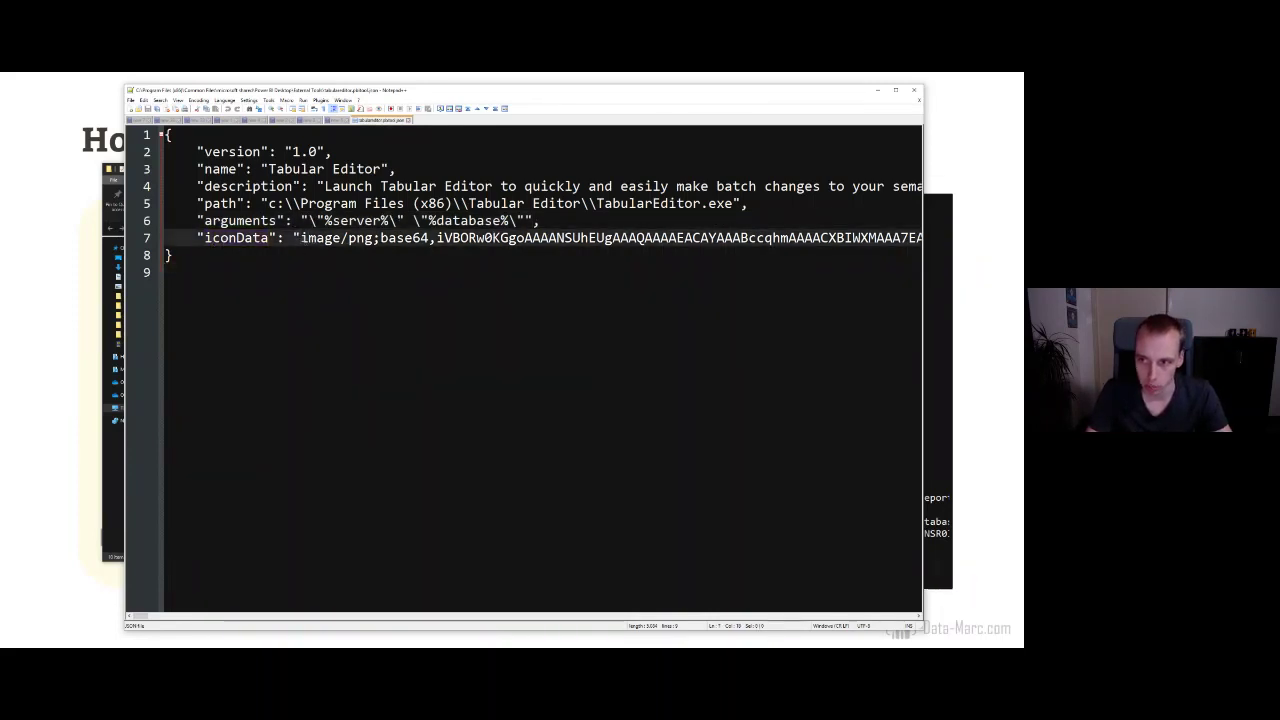
{"action": "double_click", "coordinate": [425, 238]}
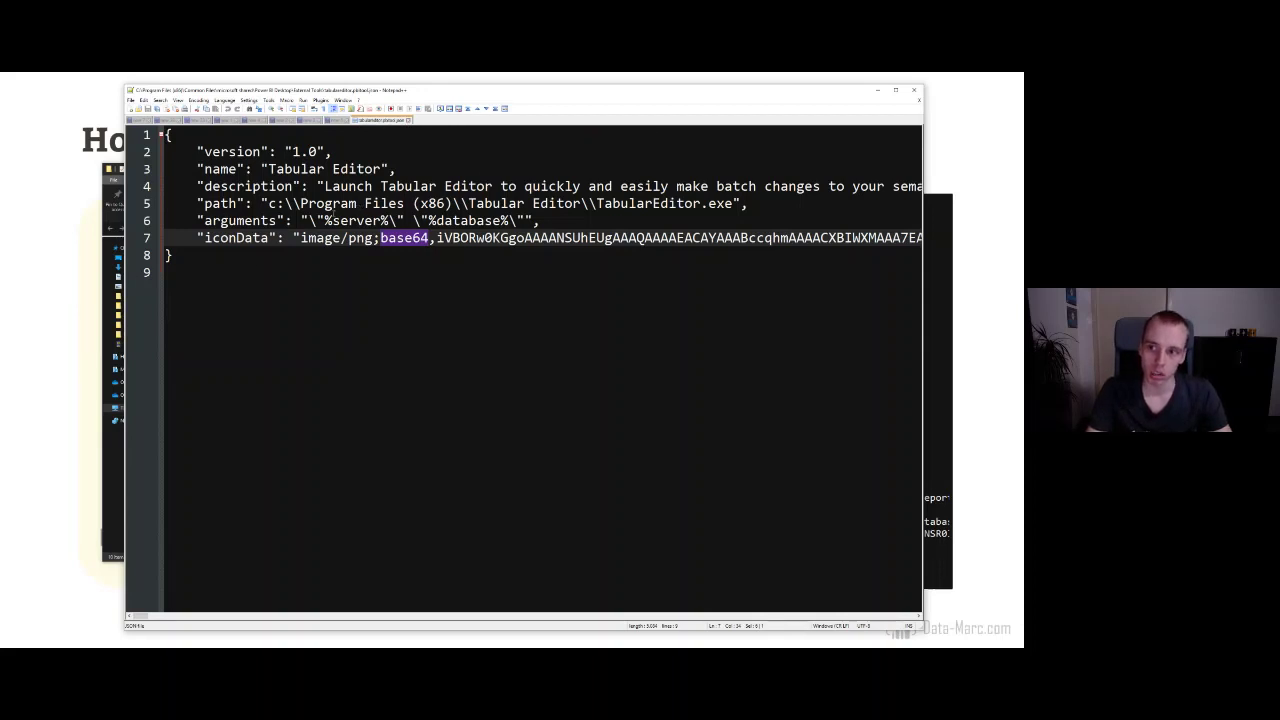
{"action": "left_click", "coordinate": [301, 237]}
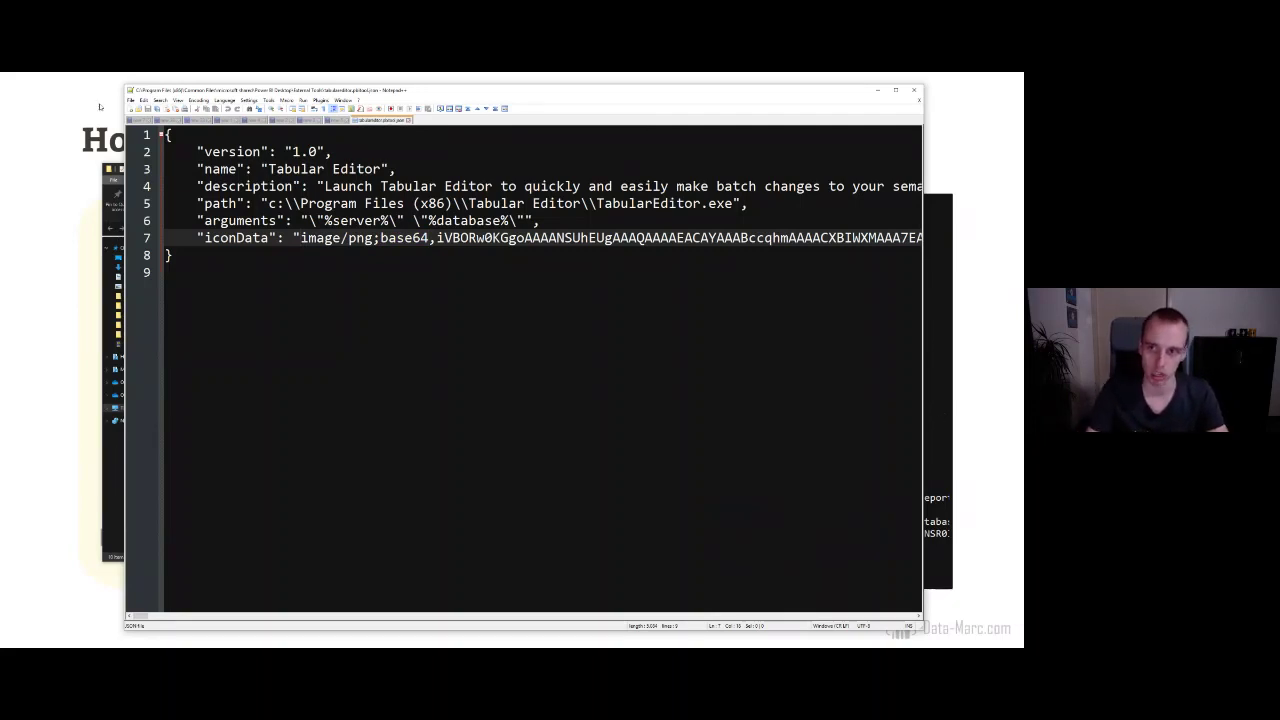
{"action": "left_click_drag", "start_coordinate": [268, 203], "coordinate": [600, 203]}
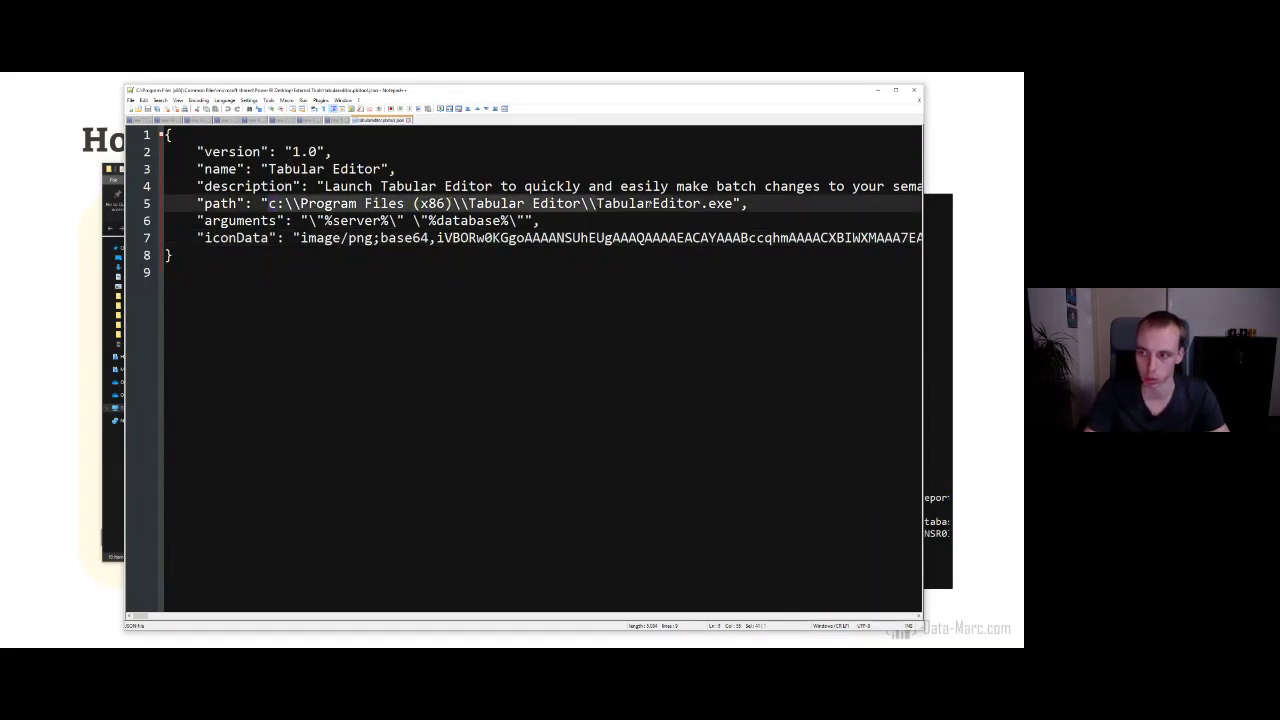
{"action": "left_click", "coordinate": [596, 203]}
- Open the Data-Marc_ModelDocumentor.pbitool.json file from the External Tools folder in Notepad++
{"action": "left_click", "coordinate": [111, 481]}
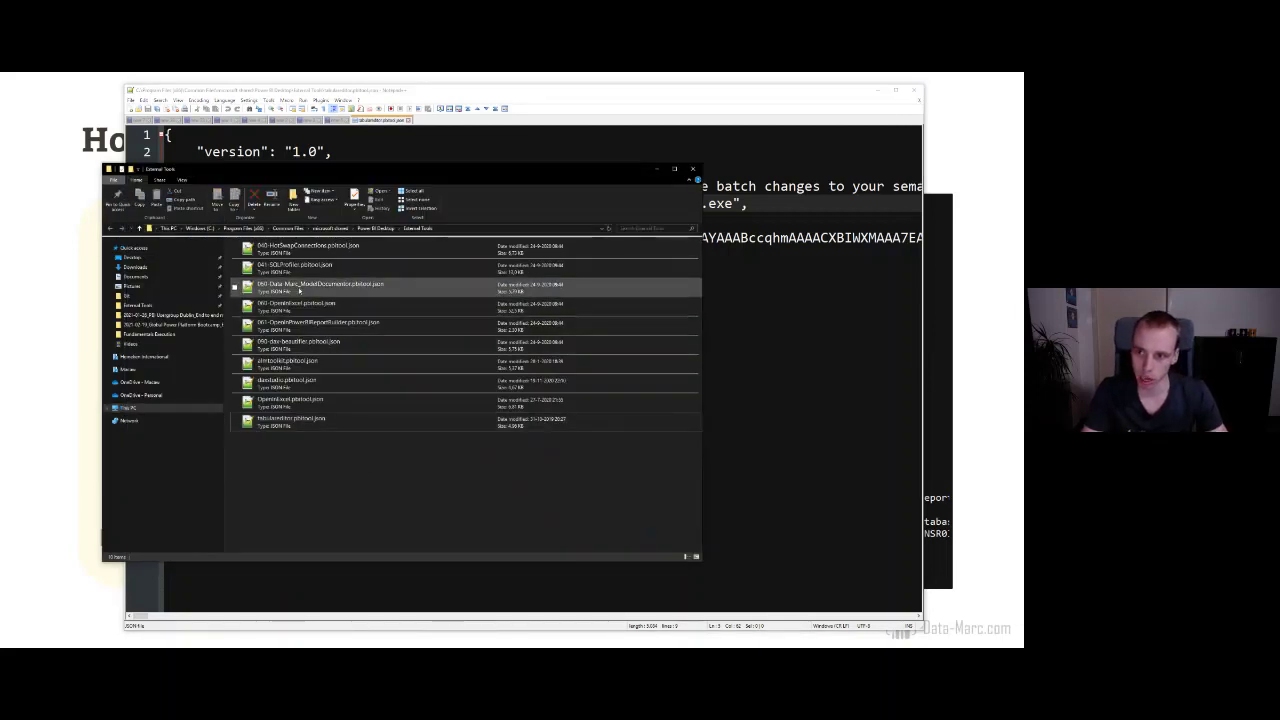
{"action": "right_click", "coordinate": [337, 290]}
{"action": "key", "text": "Escape"}
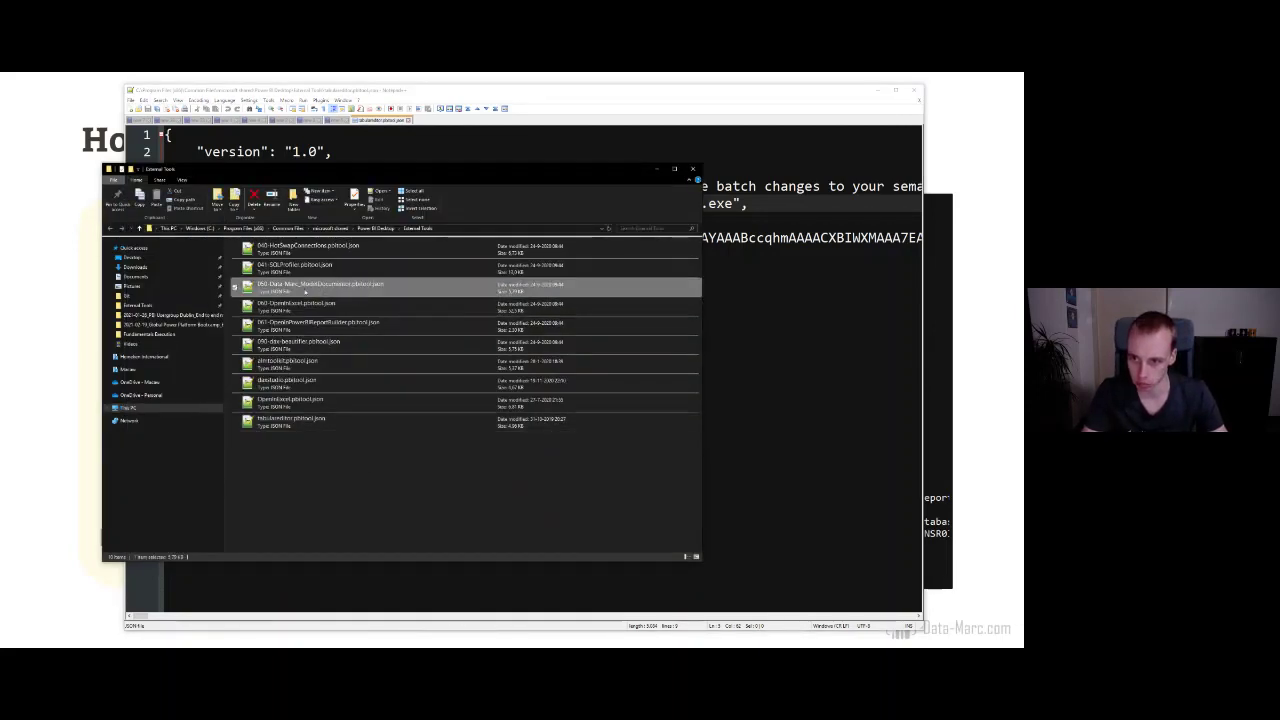
{"action": "right_click", "coordinate": [304, 290]}
{"action": "left_click", "coordinate": [233, 349]}
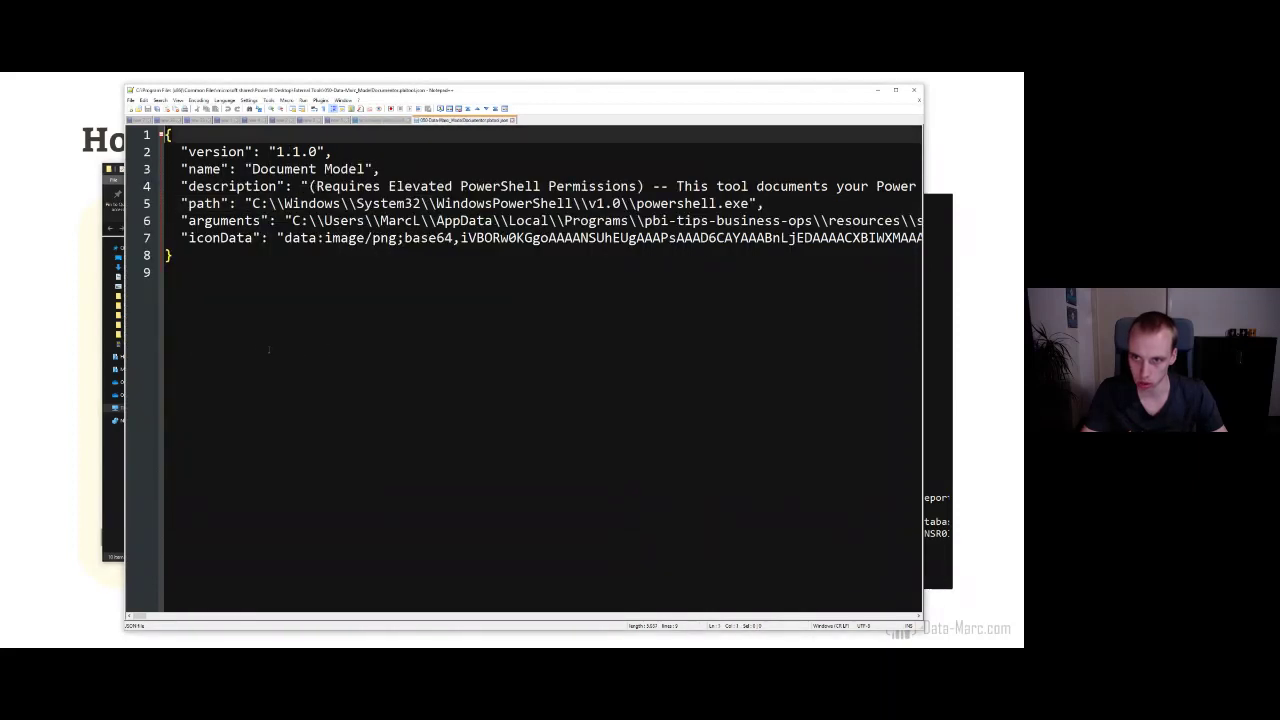
{"action": "left_click", "coordinate": [363, 352]}
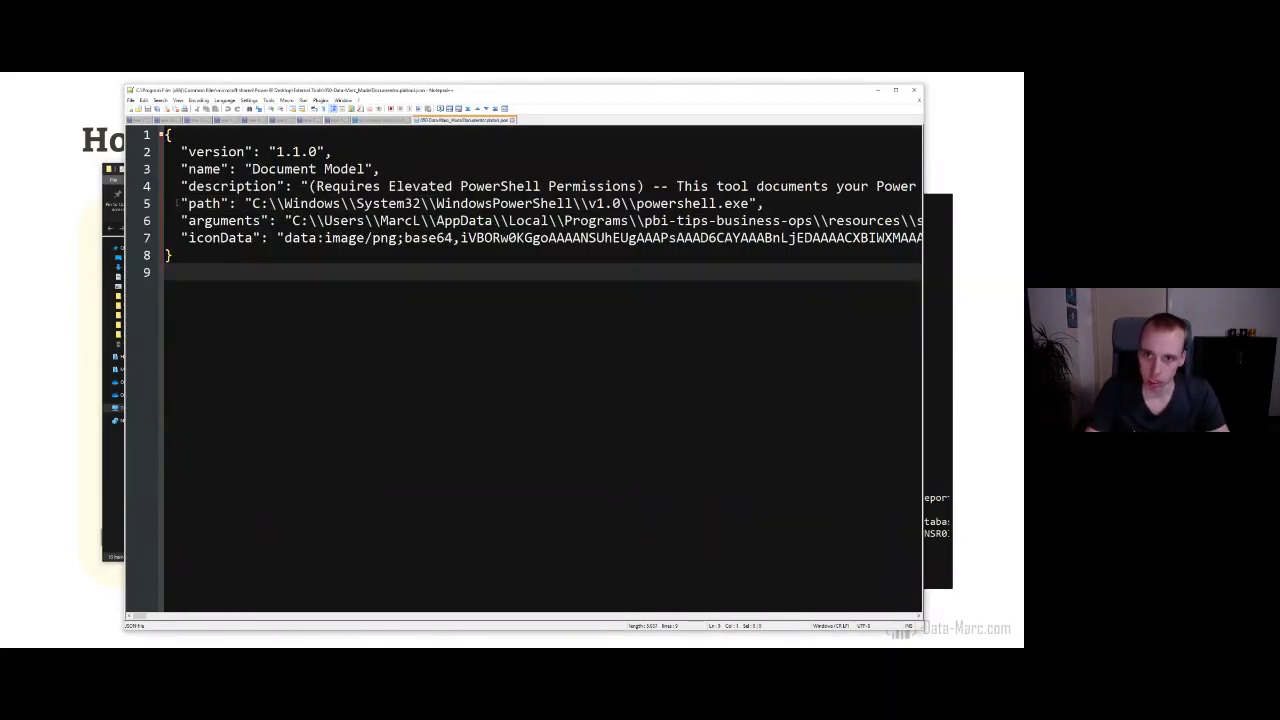
- Examine the powershell.exe path and the script file location in the arguments of the Document Model tool definition
{"action": "triple_click", "coordinate": [176, 203]}
{"action": "left_click", "coordinate": [240, 220]}
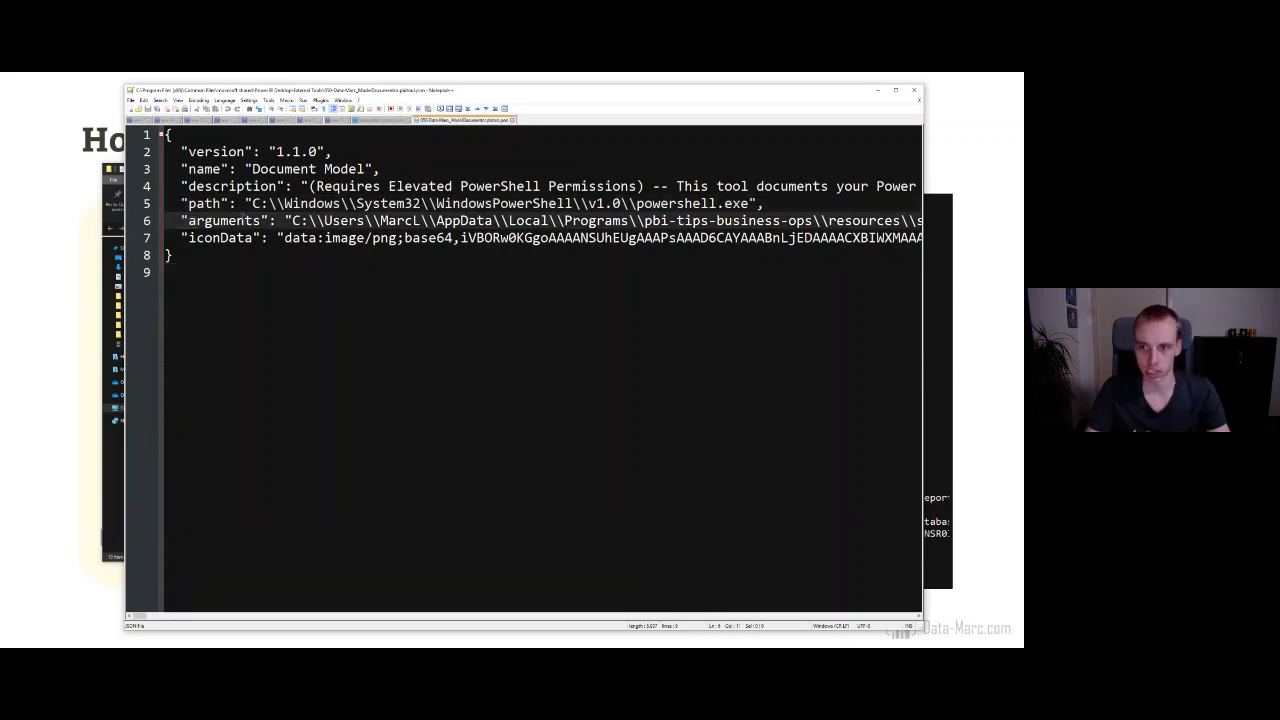
{"action": "left_click_drag", "start_coordinate": [252, 203], "coordinate": [750, 203]}
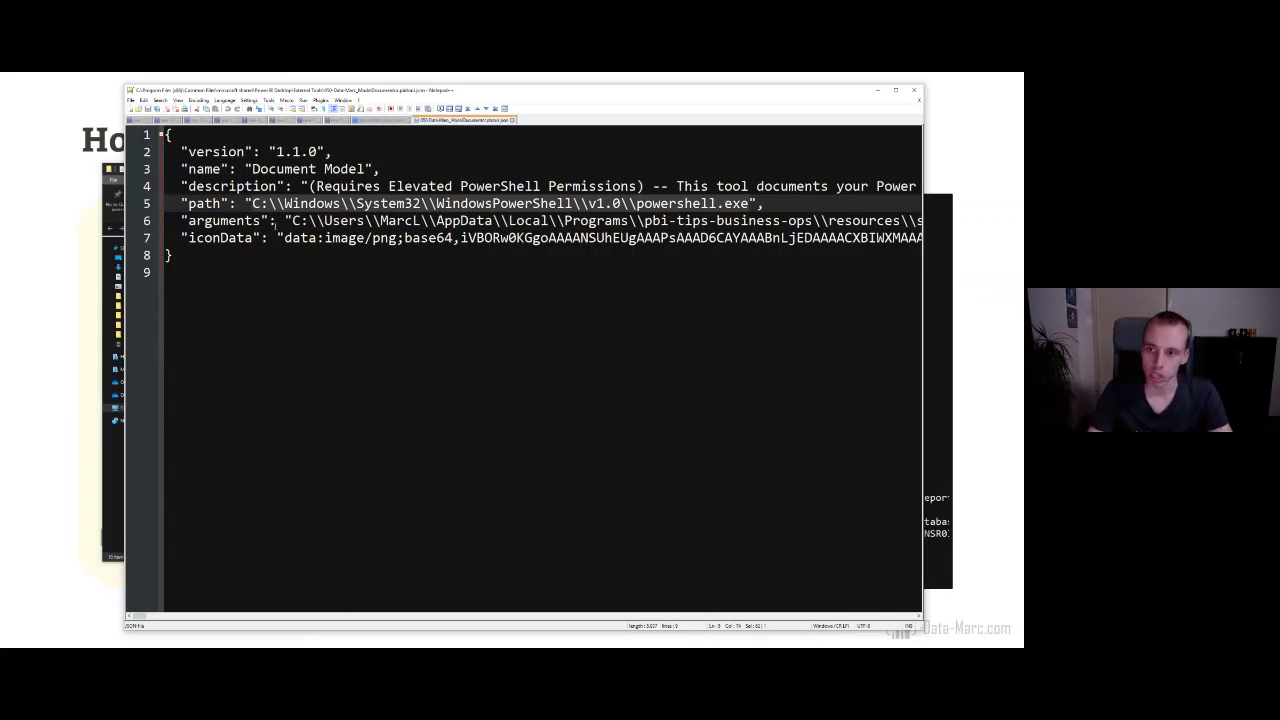
{"action": "left_click_drag", "start_coordinate": [293, 220], "coordinate": [841, 221]}
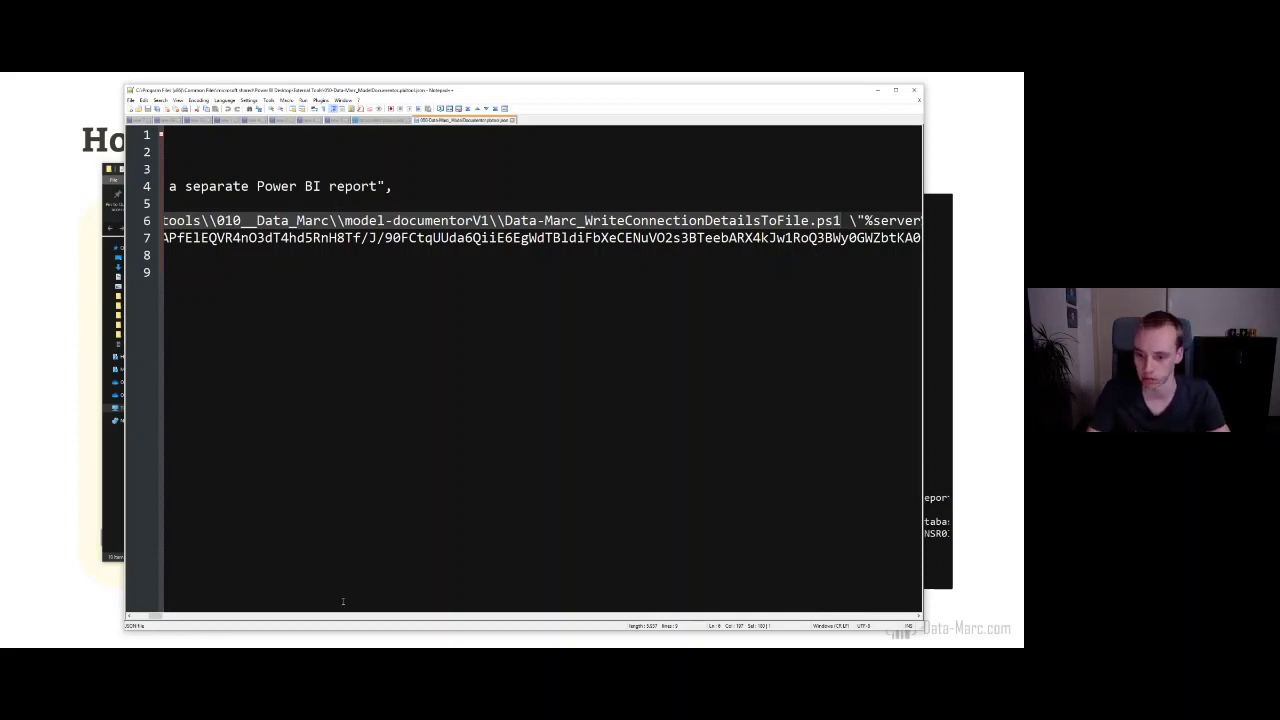
- Examine the %server% and %database% parameters after the PowerShell script in the arguments, and return to the start of the lines
{"action": "left_click", "coordinate": [847, 221]}
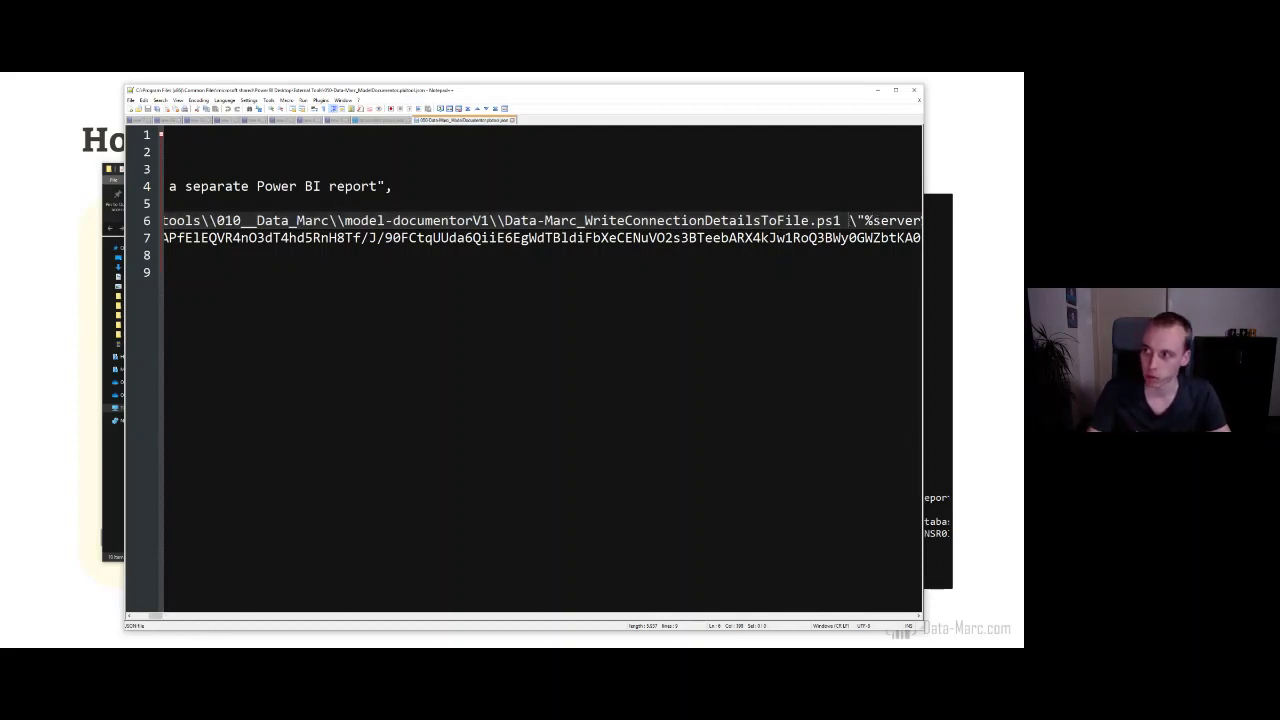
{"action": "left_click_drag", "start_coordinate": [848, 221], "coordinate": [893, 221]}
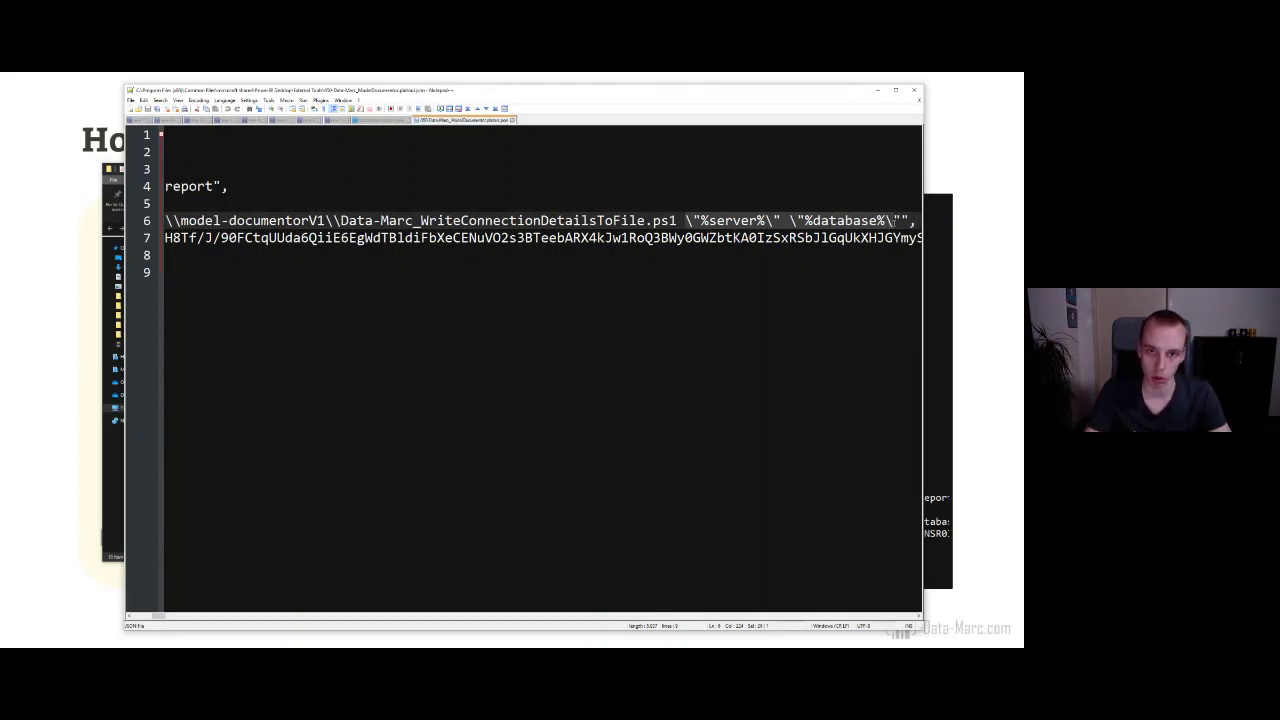
{"action": "left_click", "coordinate": [806, 221]}
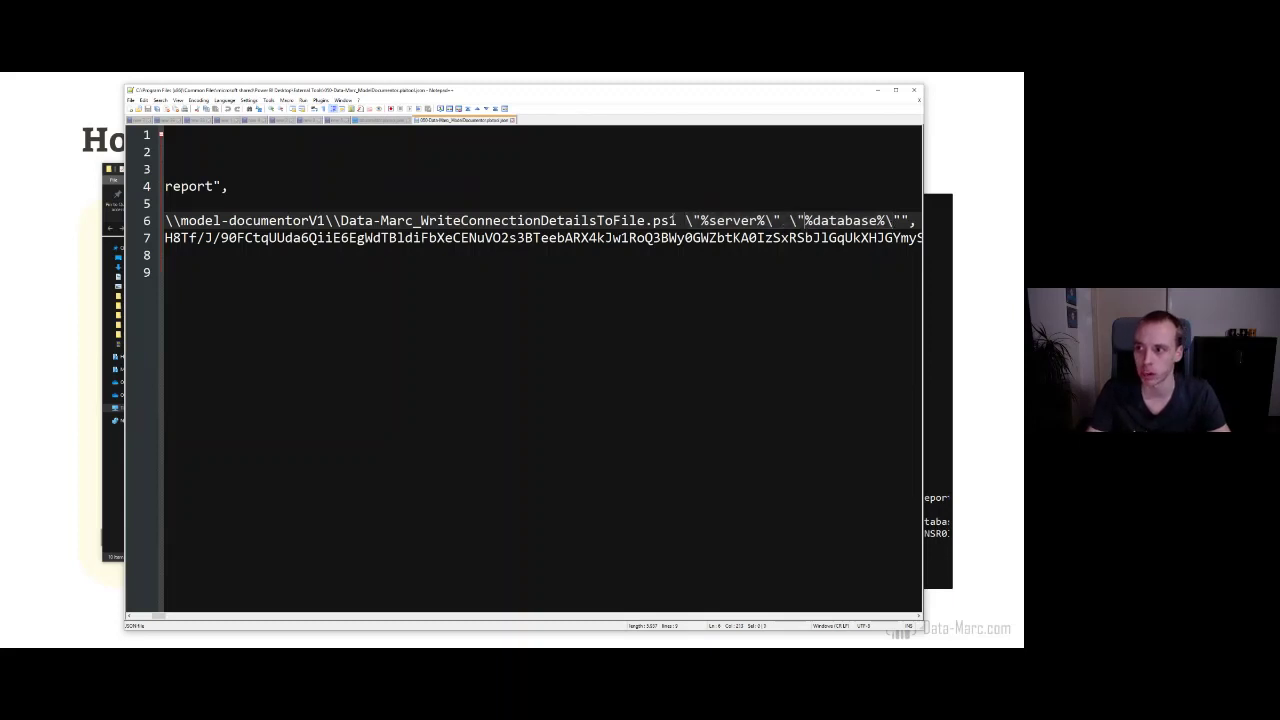
{"action": "left_click_drag", "start_coordinate": [684, 221], "coordinate": [904, 221]}
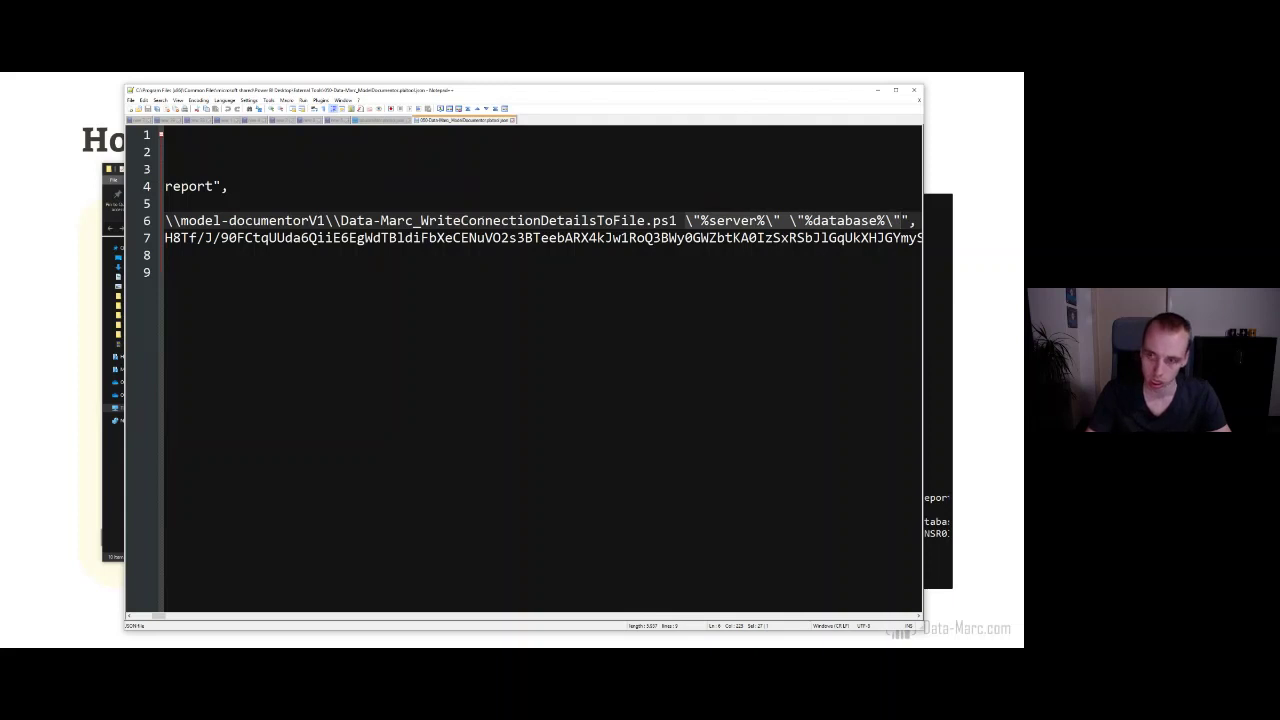
{"action": "scroll", "coordinate": [540, 370], "scroll_direction": "left", "scroll_amount": 10}
{"action": "left_click", "coordinate": [213, 268]}
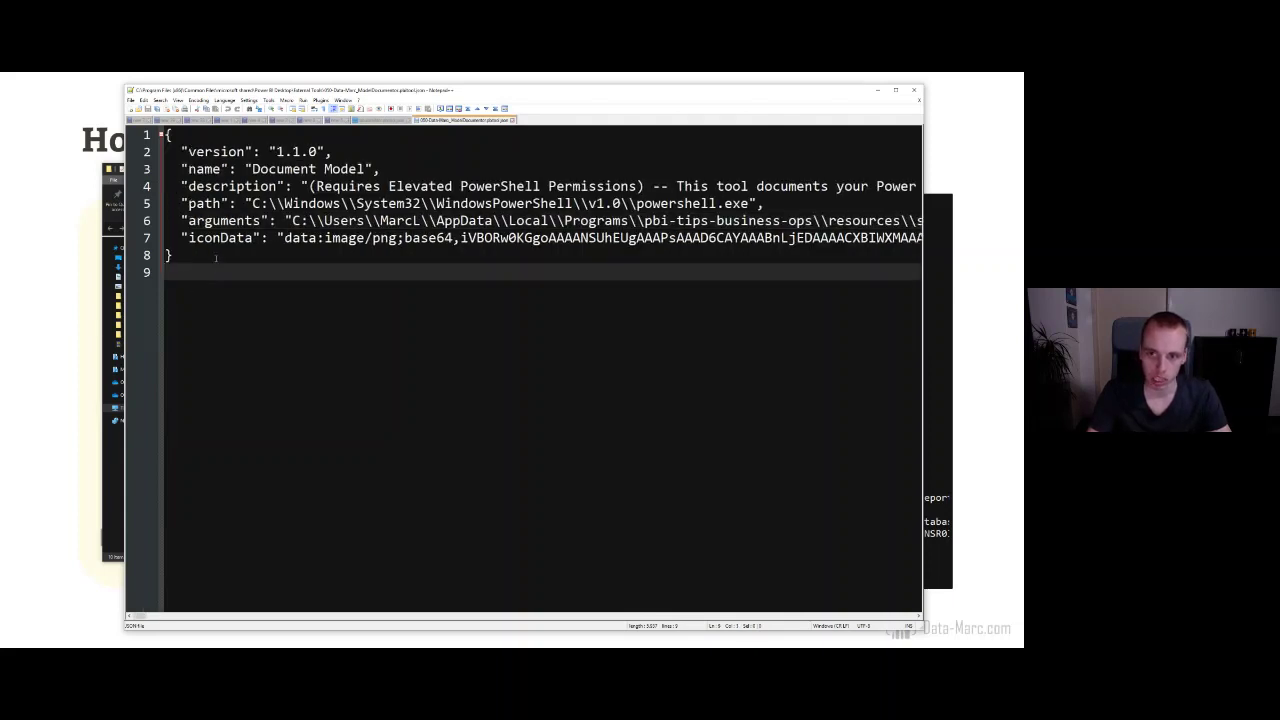
- Finish reviewing the Document Model definition and switch to the presentation's slide on dropping the file in the right location
{"action": "left_click_drag", "start_coordinate": [215, 259], "coordinate": [158, 145]}
{"action": "left_click", "coordinate": [276, 269]}
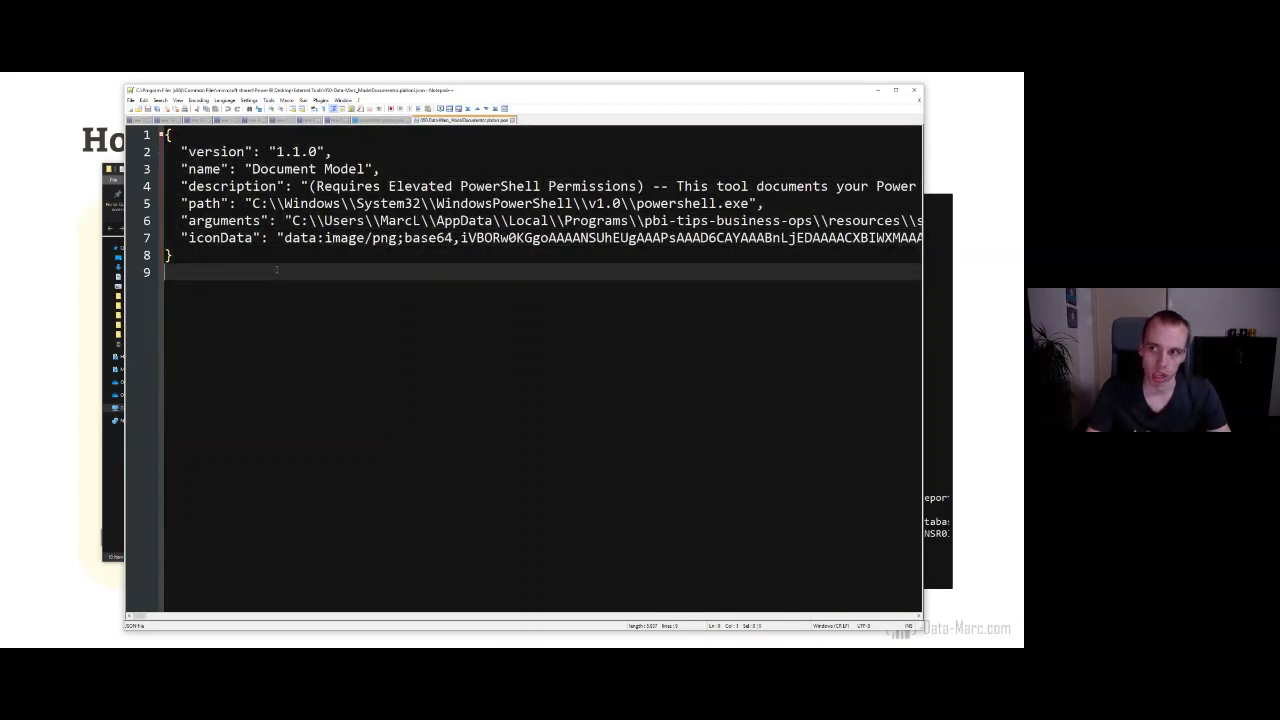
{"action": "left_click", "coordinate": [77, 97]}
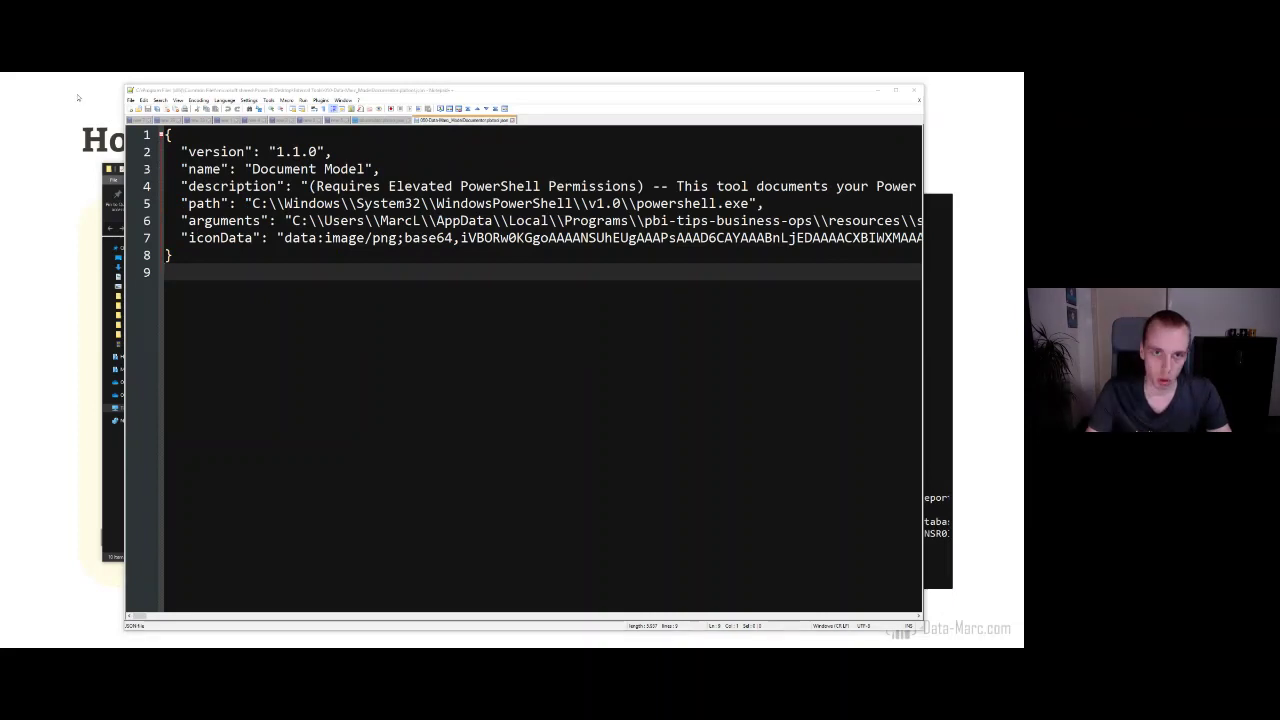
{"action": "key", "text": "Right"}
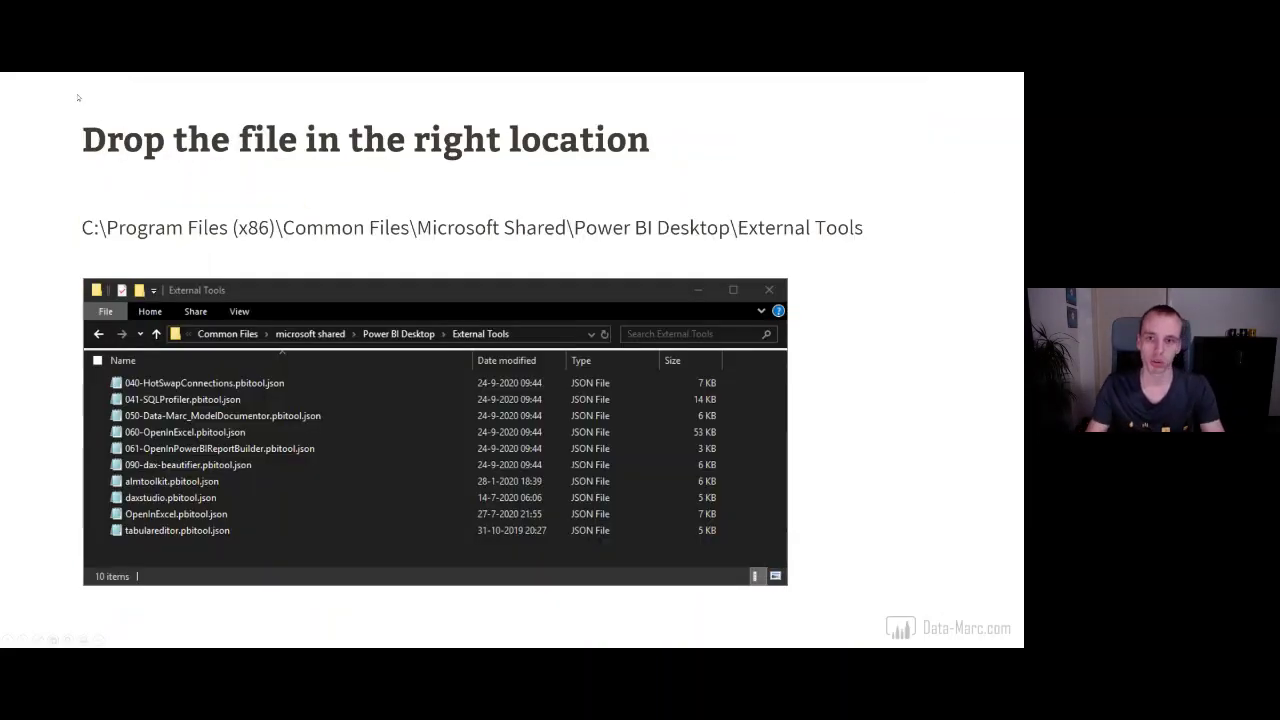
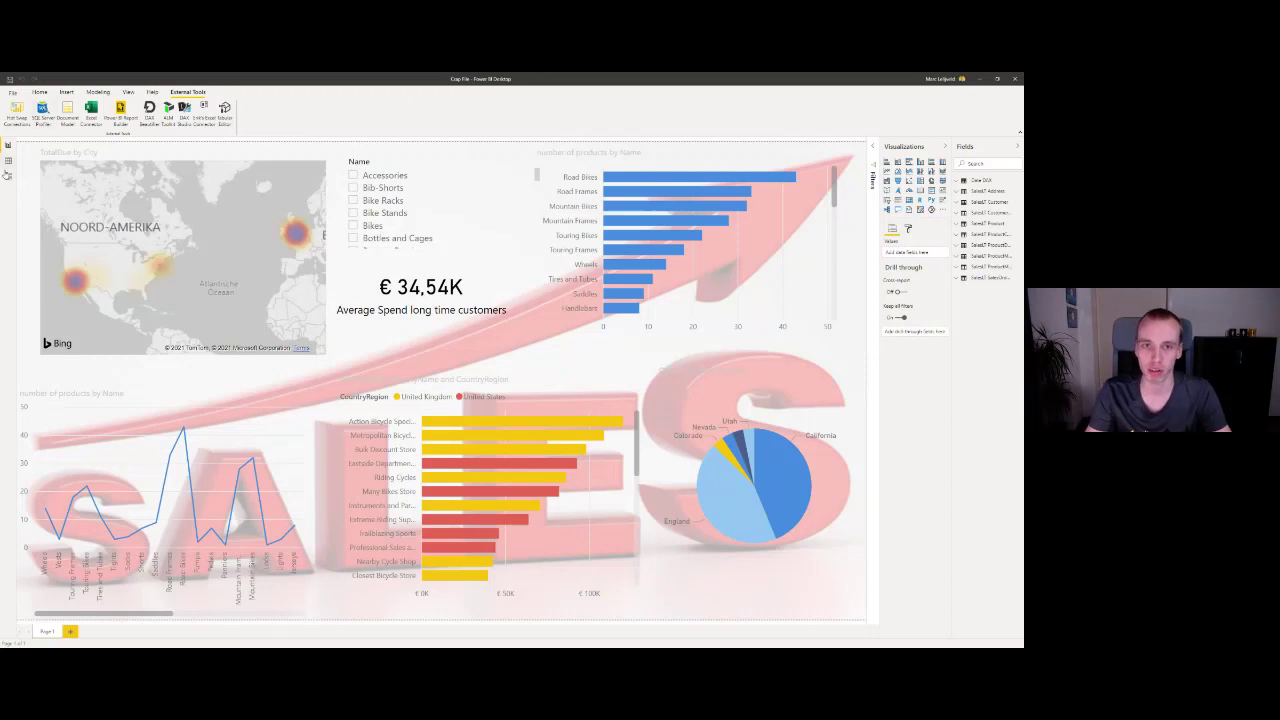
- Switch to the model view of the Crap File report in Power BI Desktop and launch DAX Studio from its external tools
{"action": "left_click", "coordinate": [8, 176]}
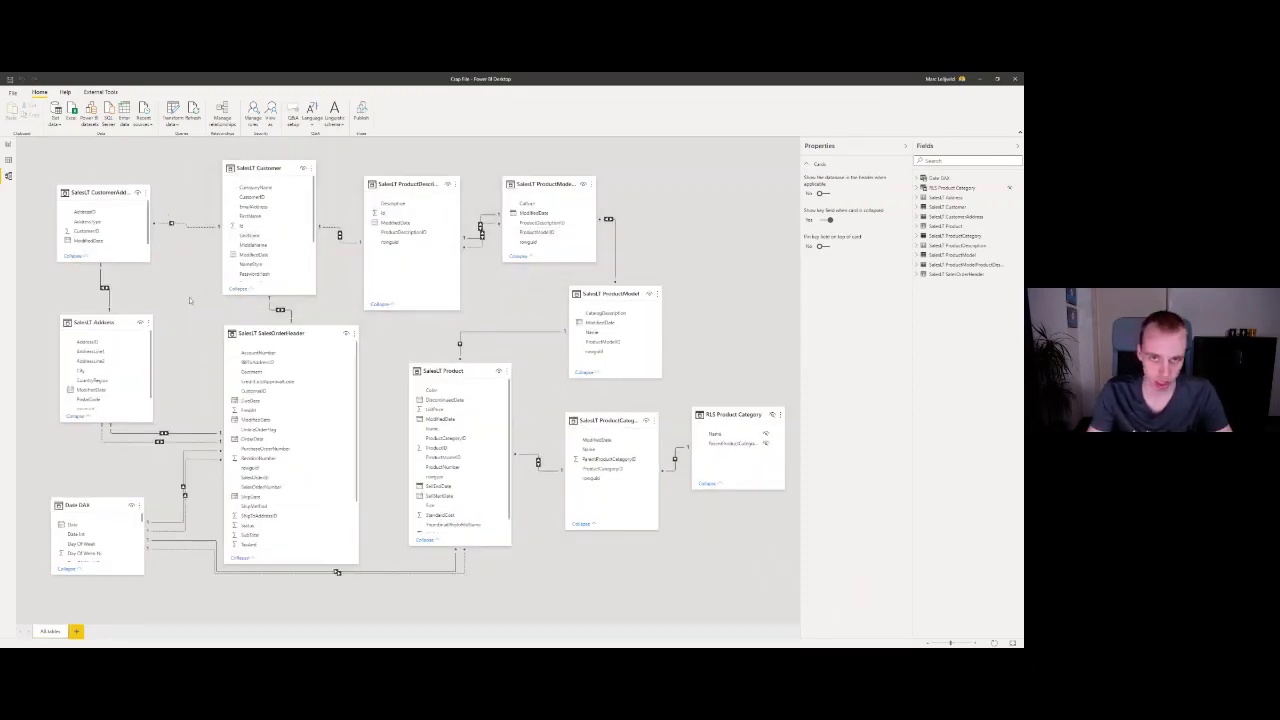
{"action": "left_click", "coordinate": [100, 94]}
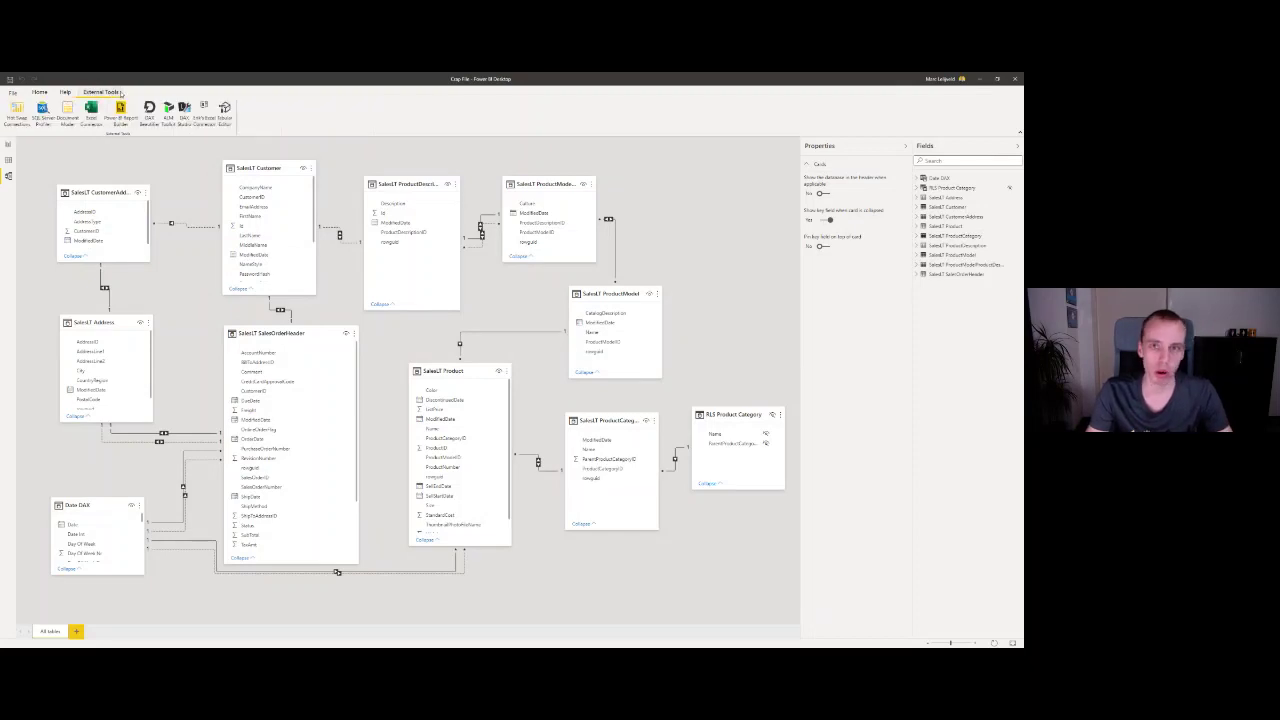
{"action": "left_click", "coordinate": [90, 118]}
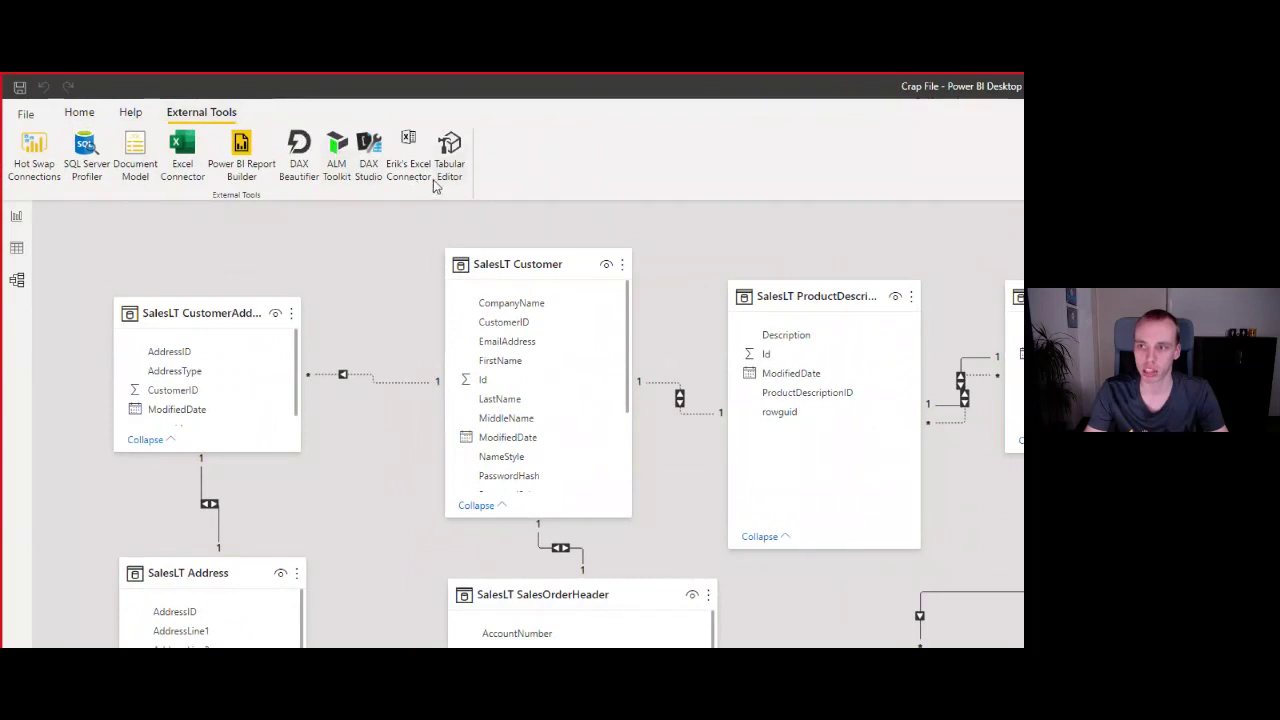
{"action": "left_click", "coordinate": [367, 158]}
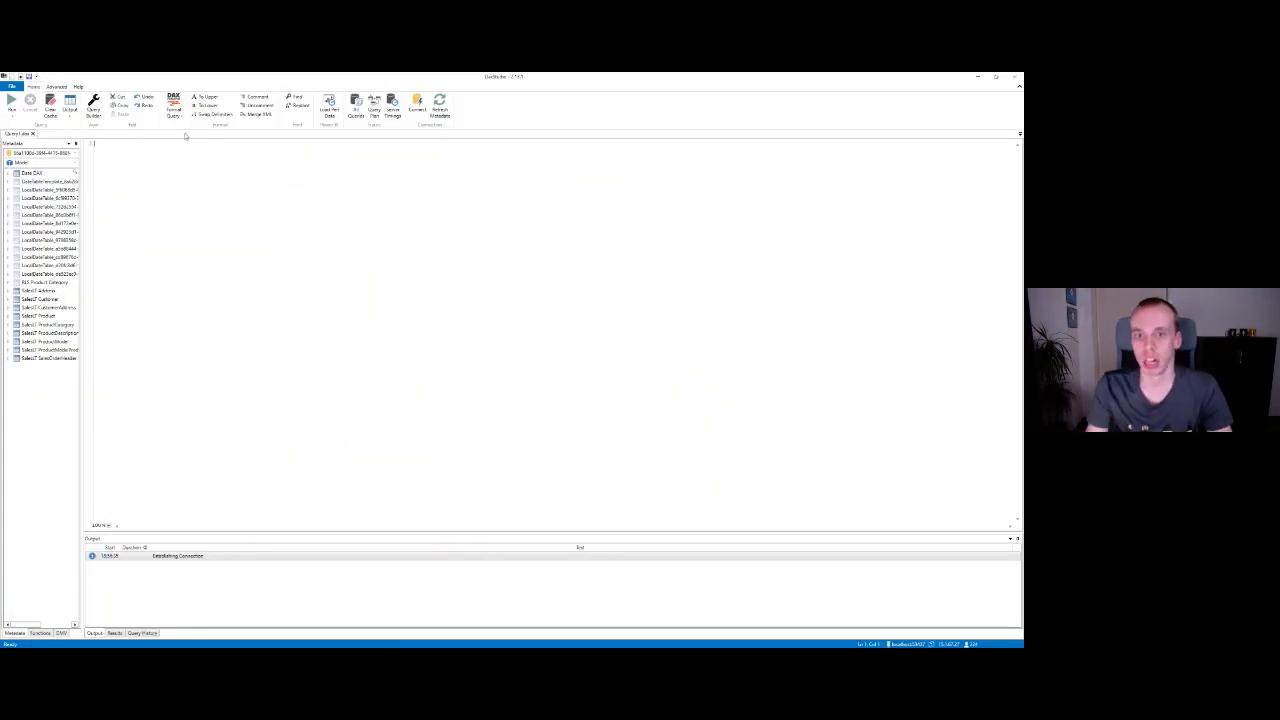
- Widen the metadata pane, show the DMV list, and run a query selecting everything from $SYSTEM.DBSCHEMA_CATALOGS
{"action": "left_click_drag", "start_coordinate": [80, 220], "coordinate": [200, 218]}
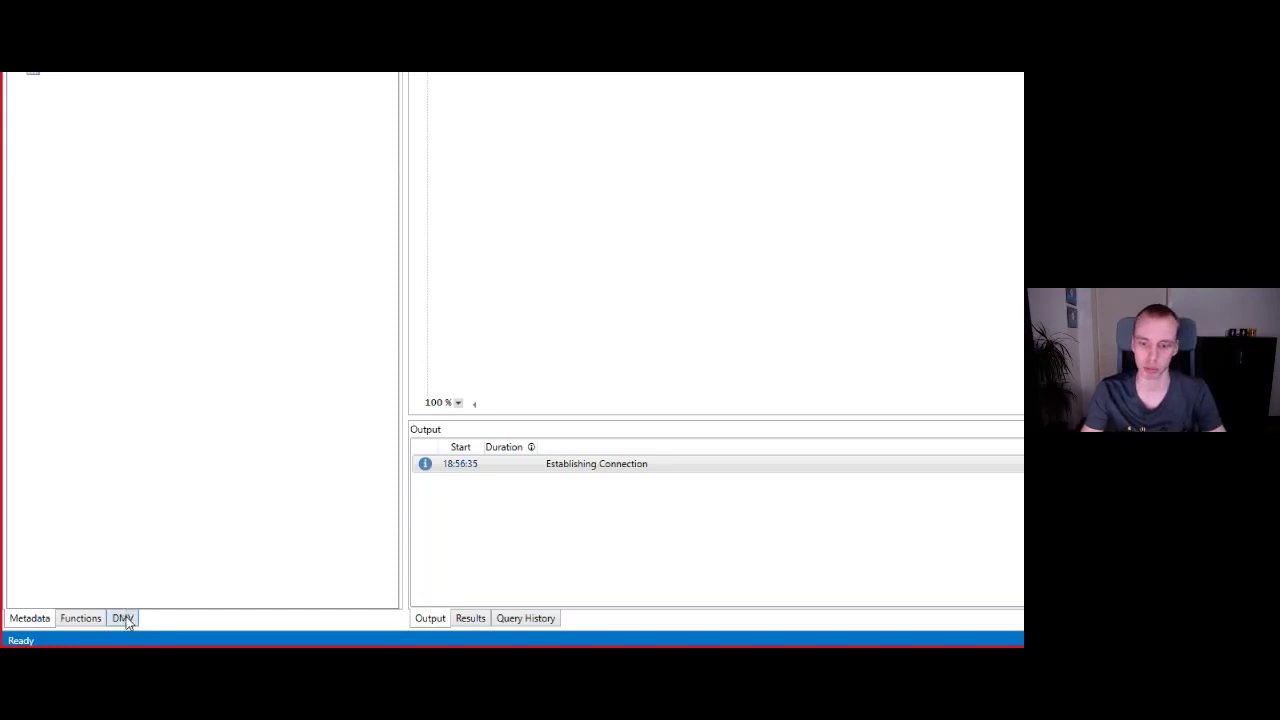
{"action": "left_click", "coordinate": [123, 618]}
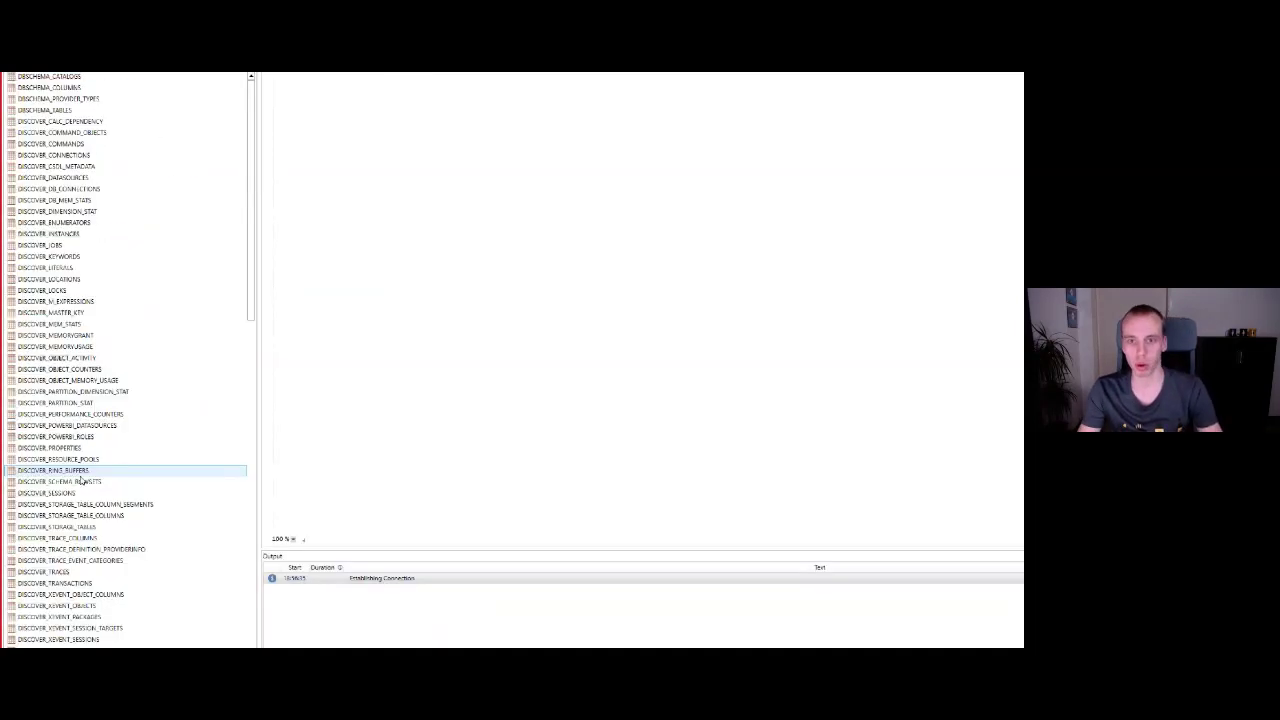
{"action": "double_click", "coordinate": [30, 164]}
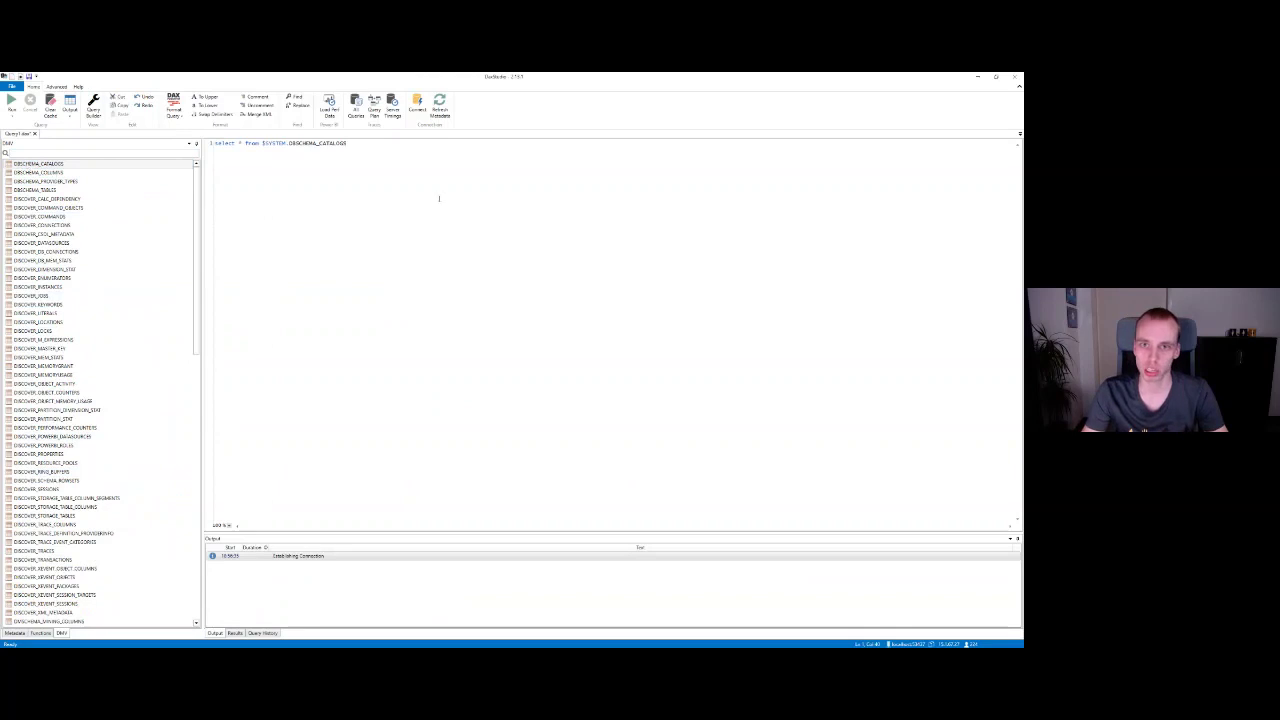
{"action": "key", "text": "ctrl+a"}
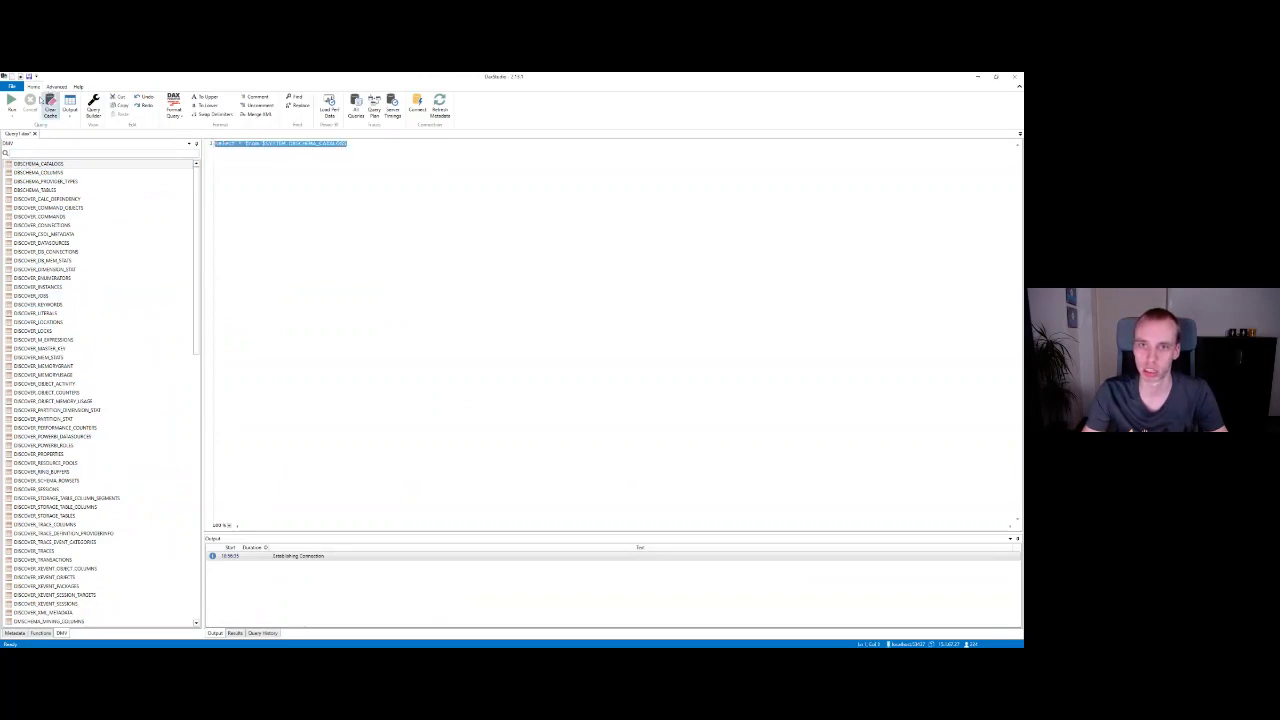
{"action": "left_click", "coordinate": [11, 100]}
- Enlarge the results area and the text size, and examine the CATALOG_NAME value in the query results
{"action": "left_click_drag", "start_coordinate": [376, 530], "coordinate": [394, 240]}
{"action": "left_click", "coordinate": [394, 240]}
{"action": "scroll", "coordinate": [394, 240], "scroll_direction": "up", "scroll_amount": 10}
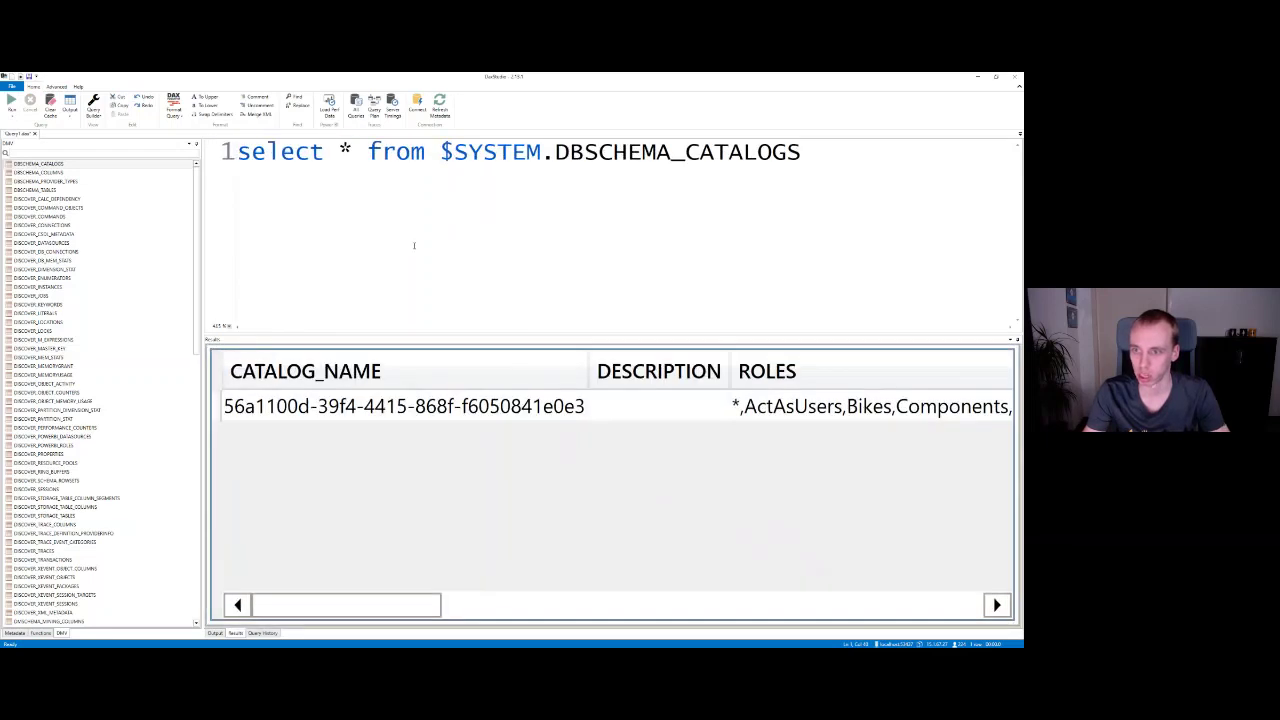
{"action": "left_click", "coordinate": [394, 412]}
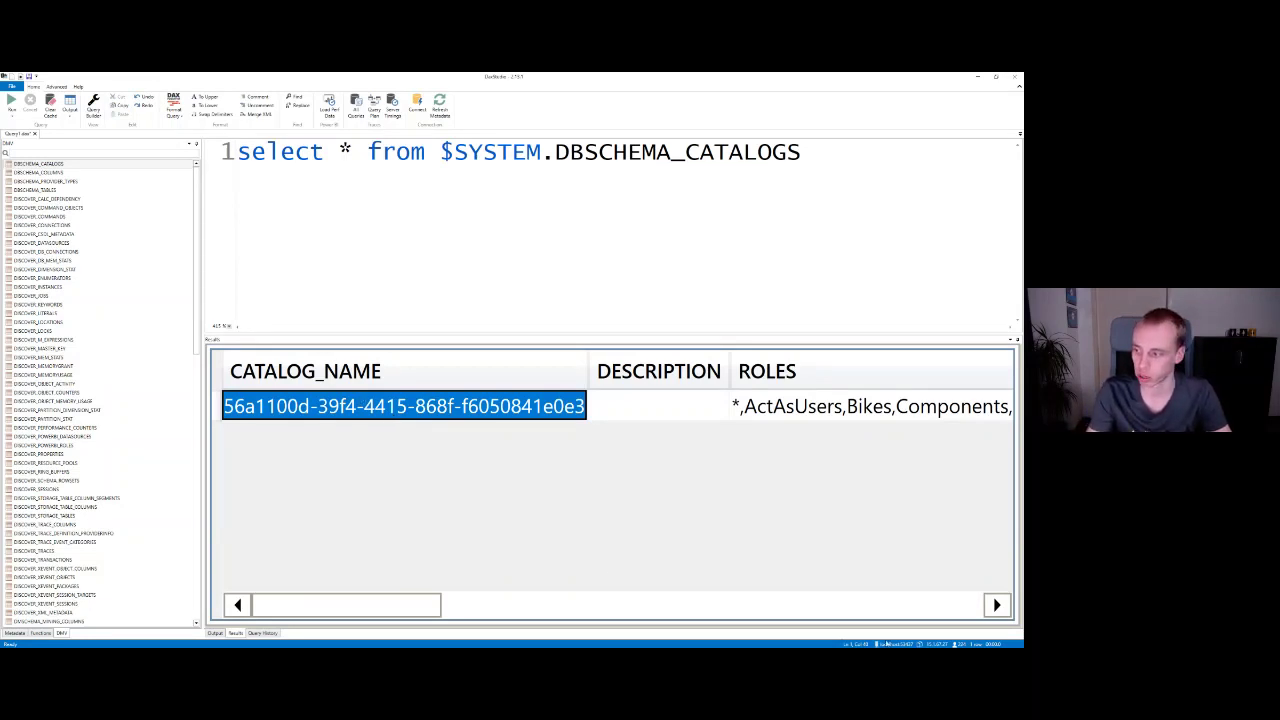
{"action": "left_click", "coordinate": [352, 265]}
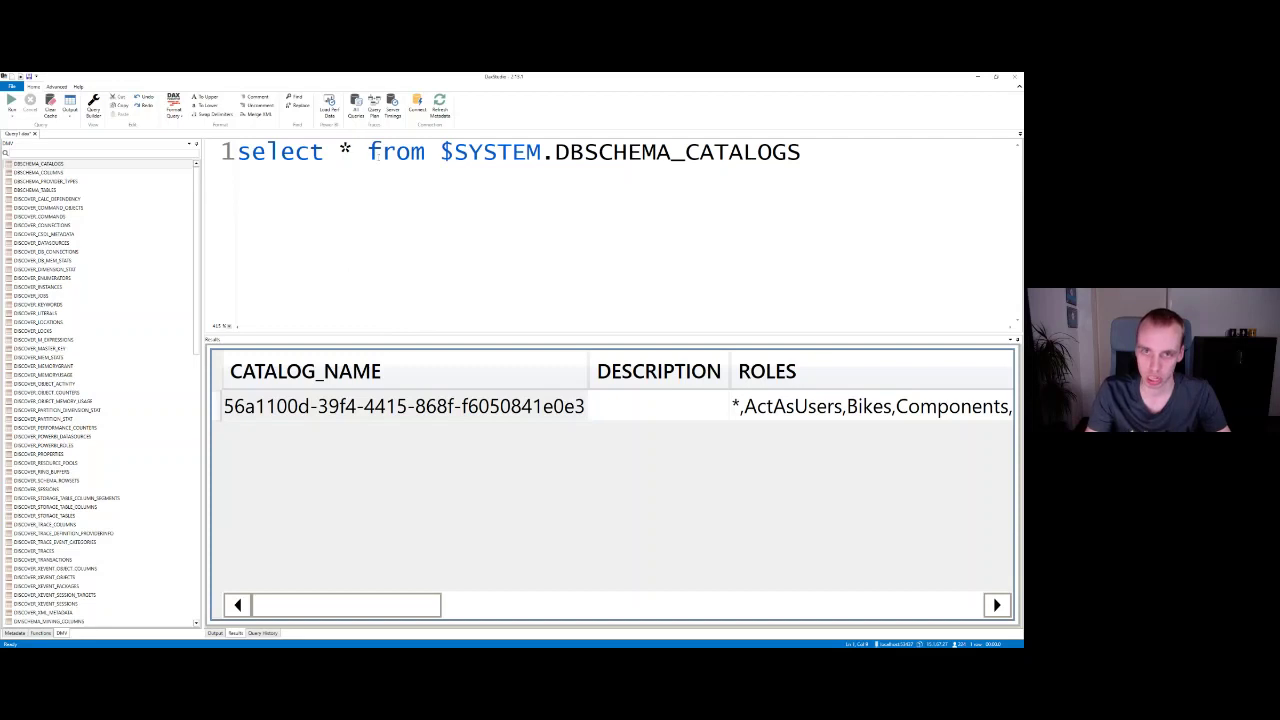
- Clear the query, filter the DMV list for "tables", and run a query selecting everything from $SYSTEM.DBSCHEMA_TABLES
{"action": "key", "text": "ctrl+a"}
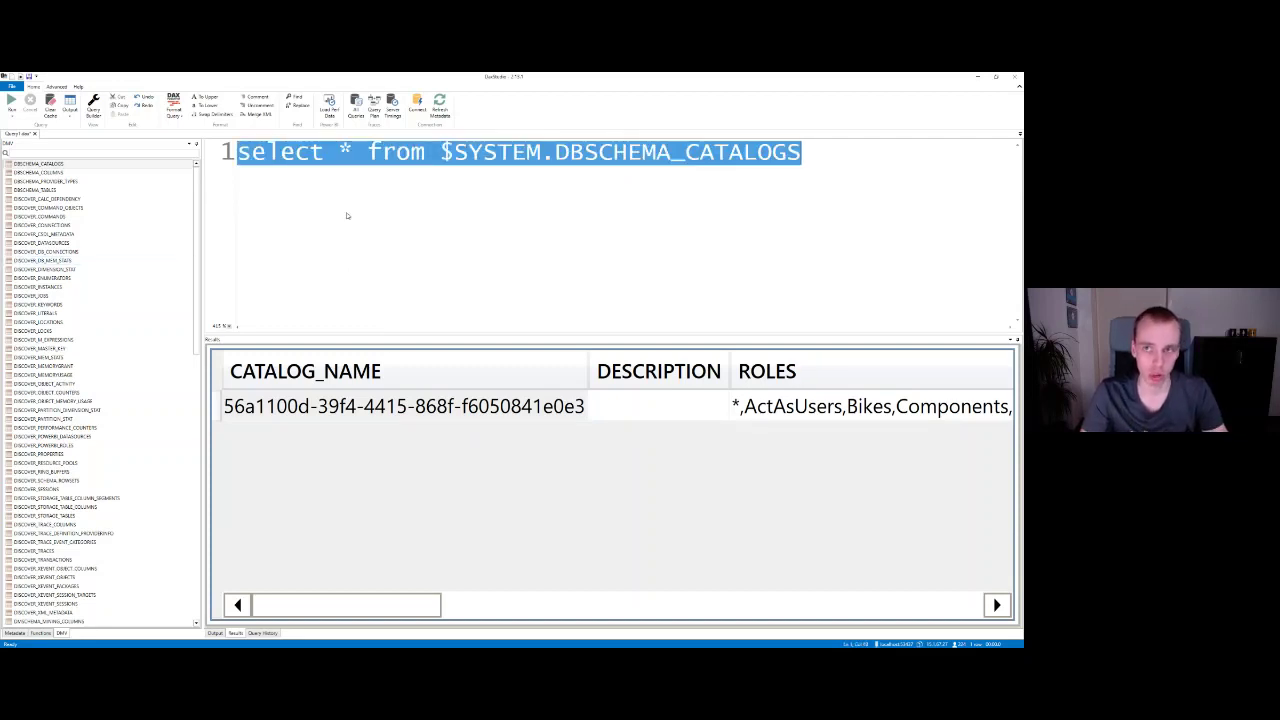
{"action": "key", "text": "BackSpace"}
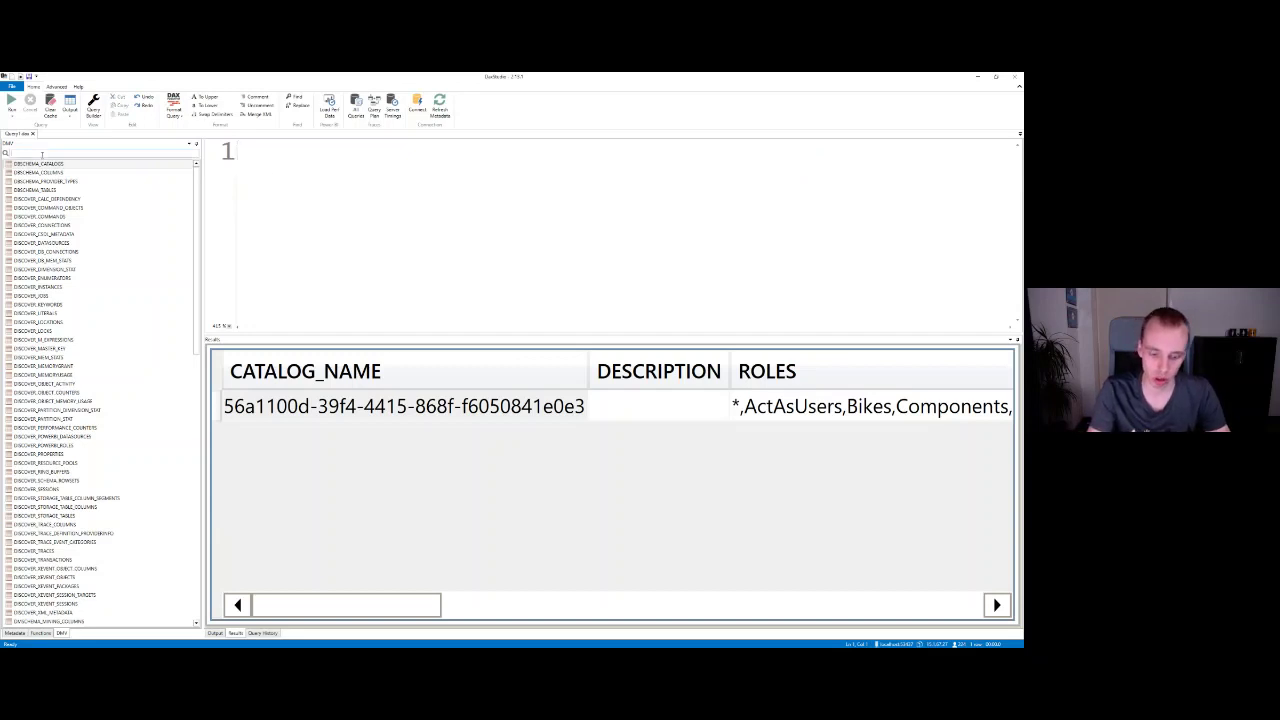
{"action": "type", "text": "session"}
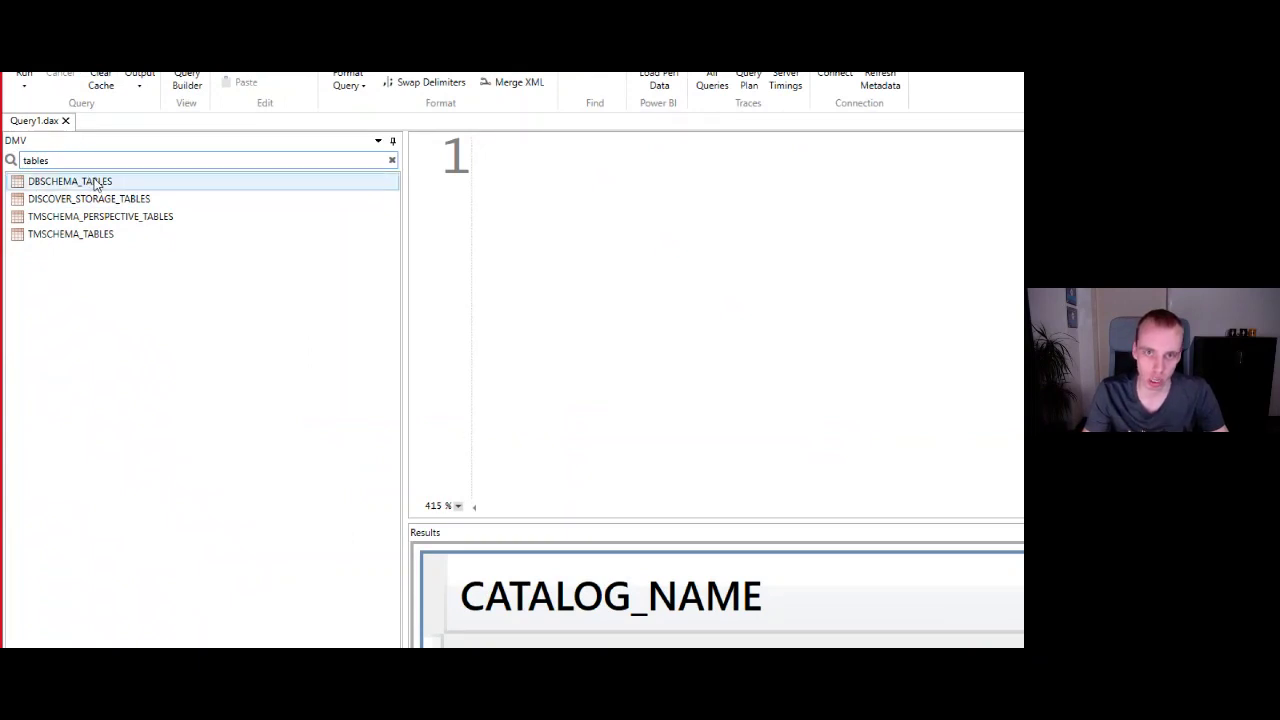
{"action": "double_click", "coordinate": [150, 182]}
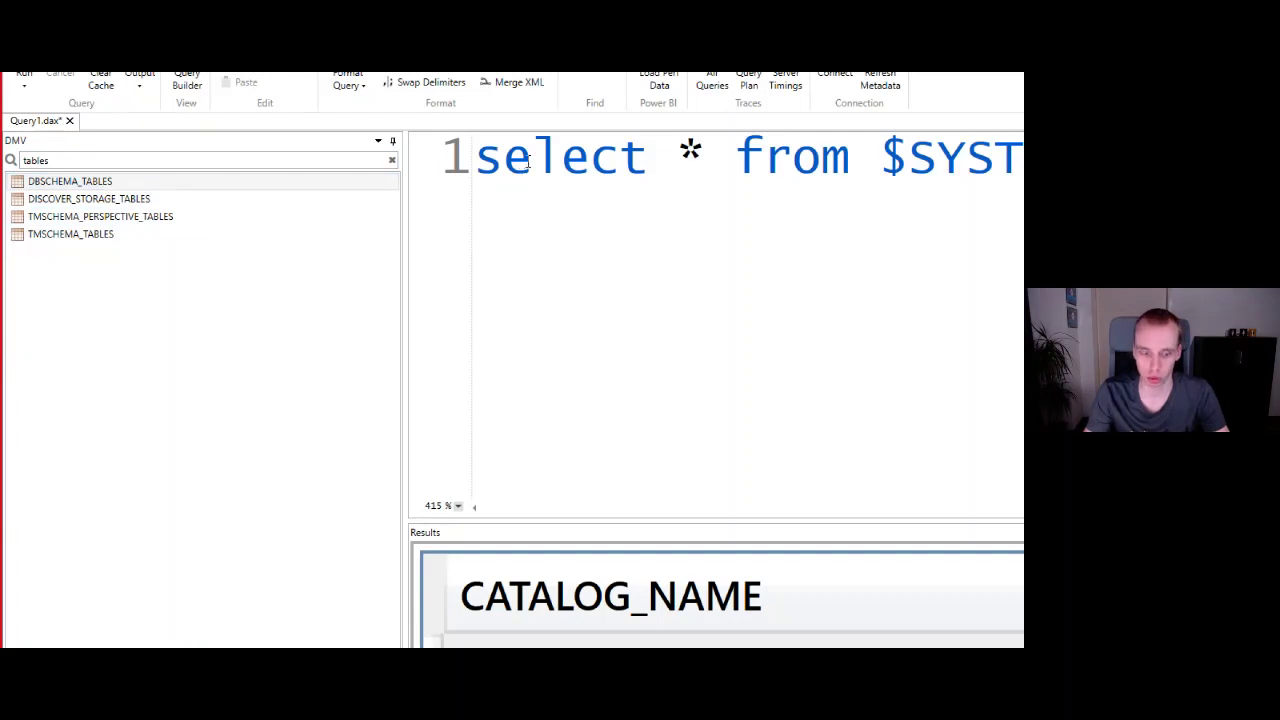
{"action": "key", "text": "ctrl+a"}
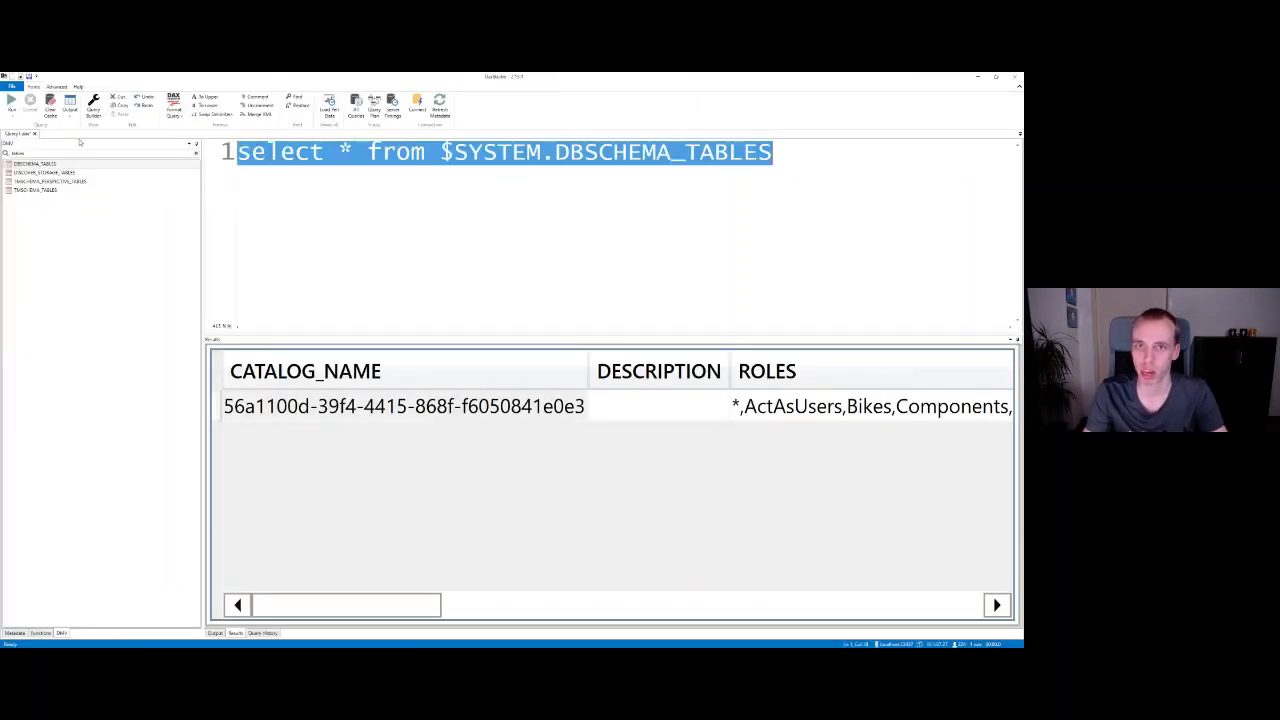
{"action": "key", "text": "F5"}
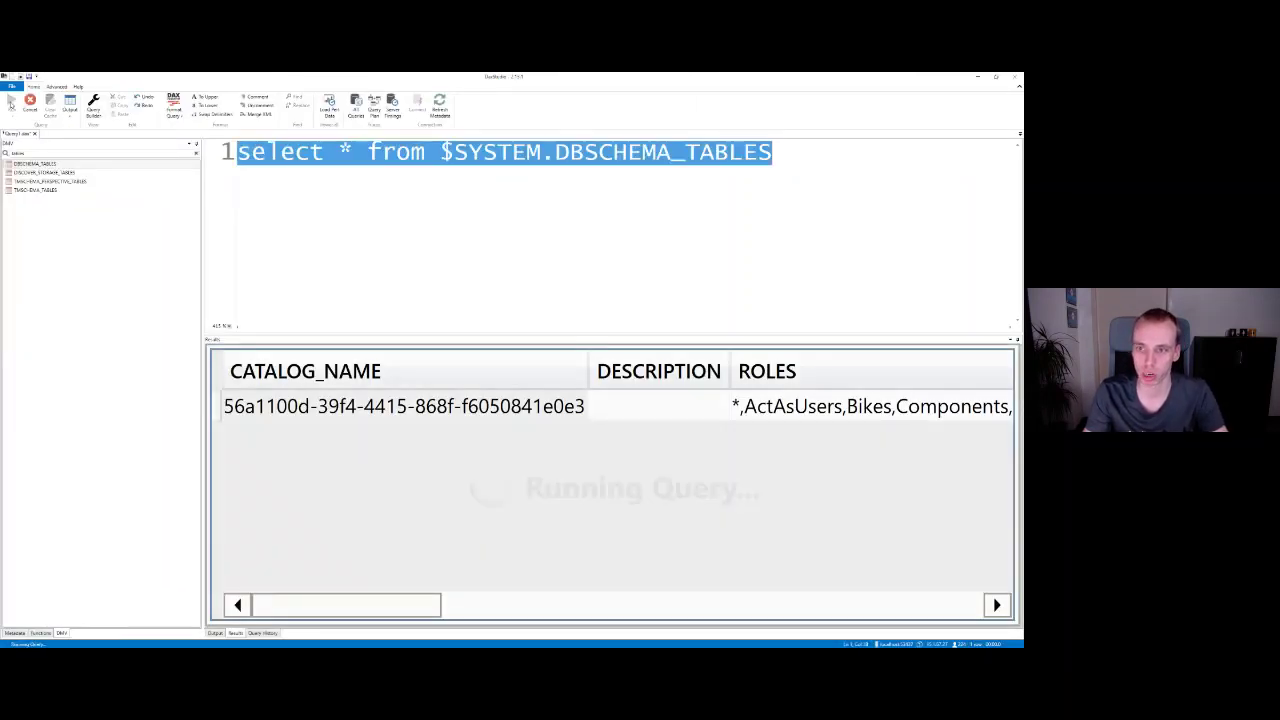
- Examine the Model and Test Perspective tables in the DBSCHEMA_TABLES results, continuing down to the $SYSTEM rows
{"action": "scroll", "coordinate": [431, 445], "scroll_direction": "down", "scroll_amount": 2}
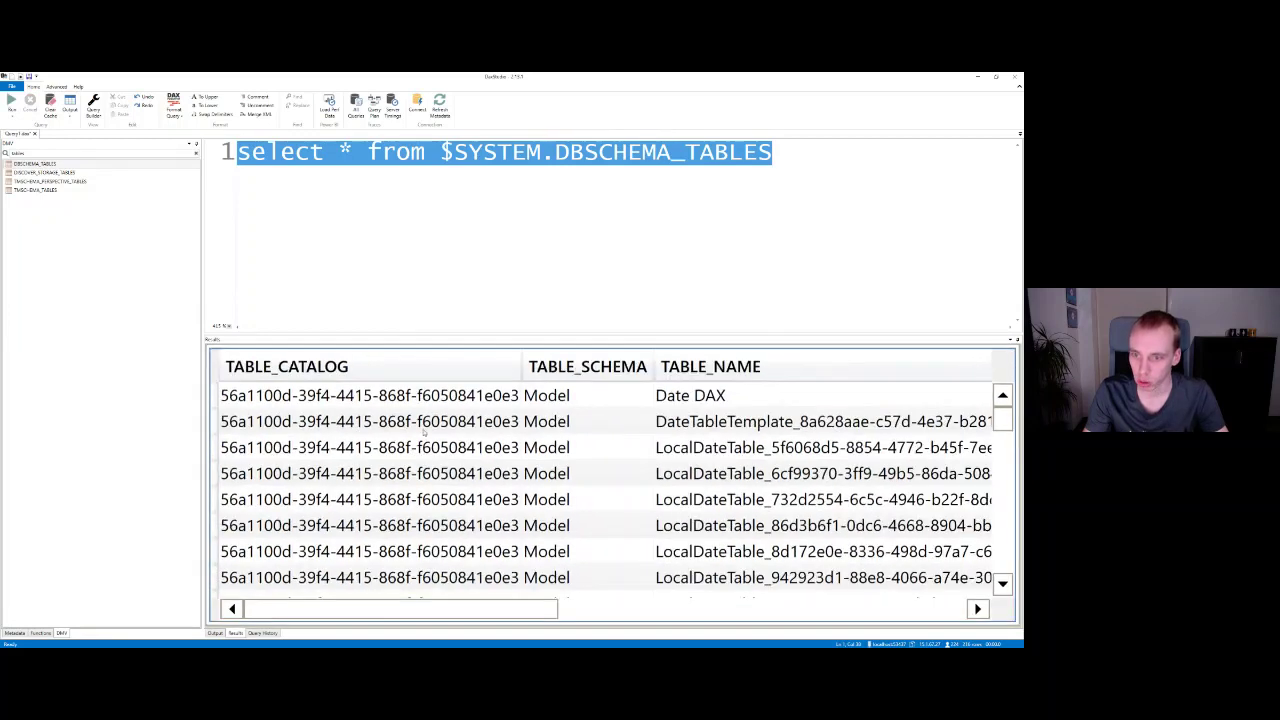
{"action": "scroll", "coordinate": [431, 447], "scroll_direction": "down", "scroll_amount": 2}
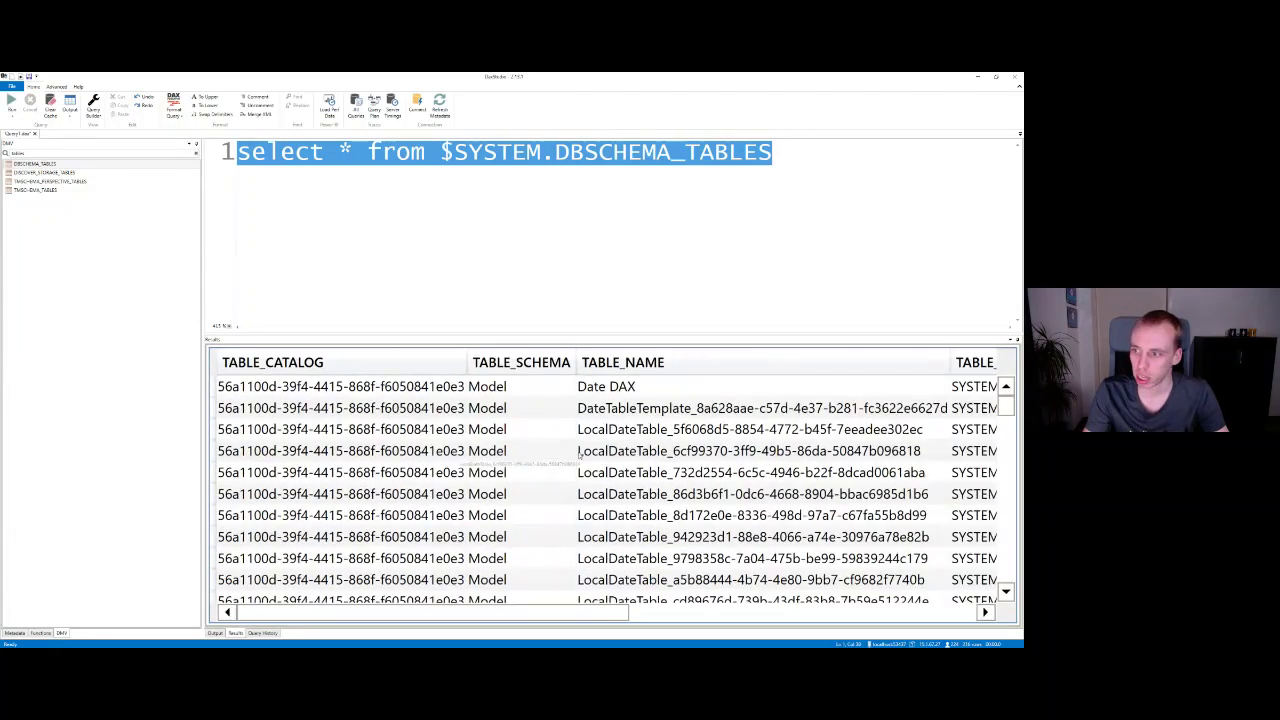
{"action": "scroll", "coordinate": [608, 383], "scroll_direction": "down", "scroll_amount": 1}
{"action": "scroll", "coordinate": [610, 490], "scroll_direction": "down", "scroll_amount": 5}
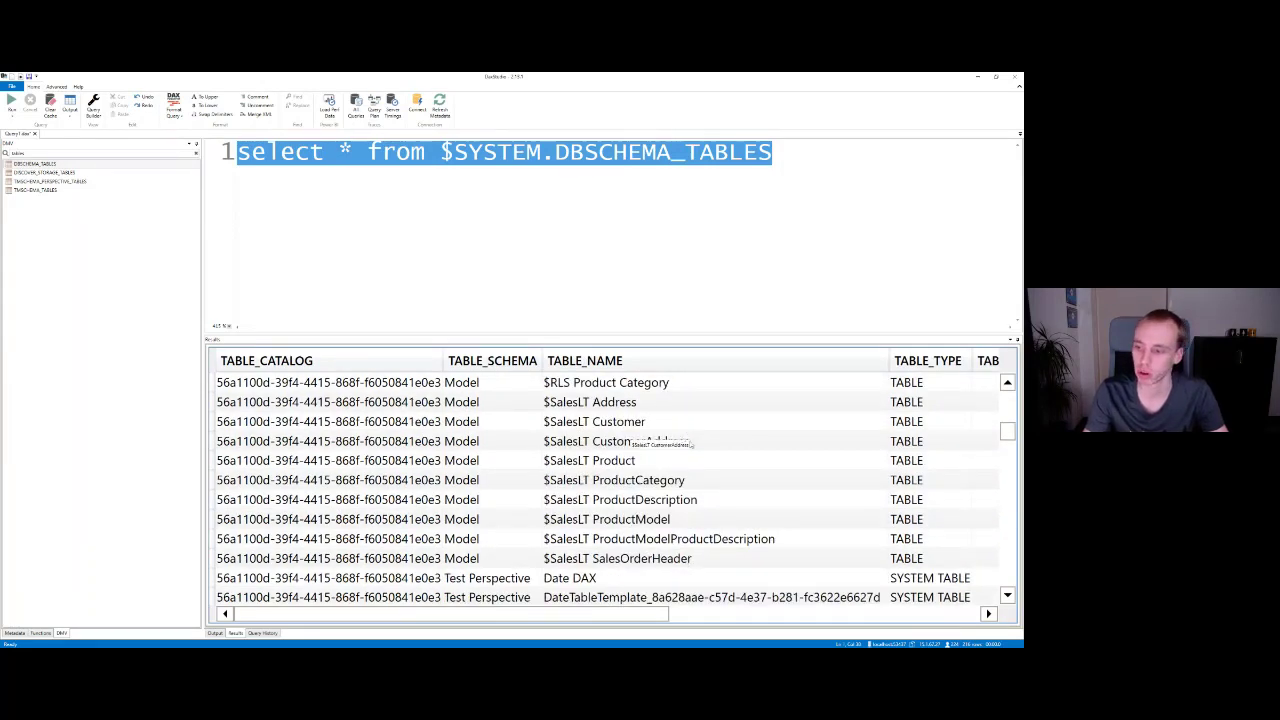
{"action": "scroll", "coordinate": [690, 445], "scroll_direction": "down", "scroll_amount": 10}
{"action": "scroll", "coordinate": [694, 449], "scroll_direction": "down", "scroll_amount": 1}
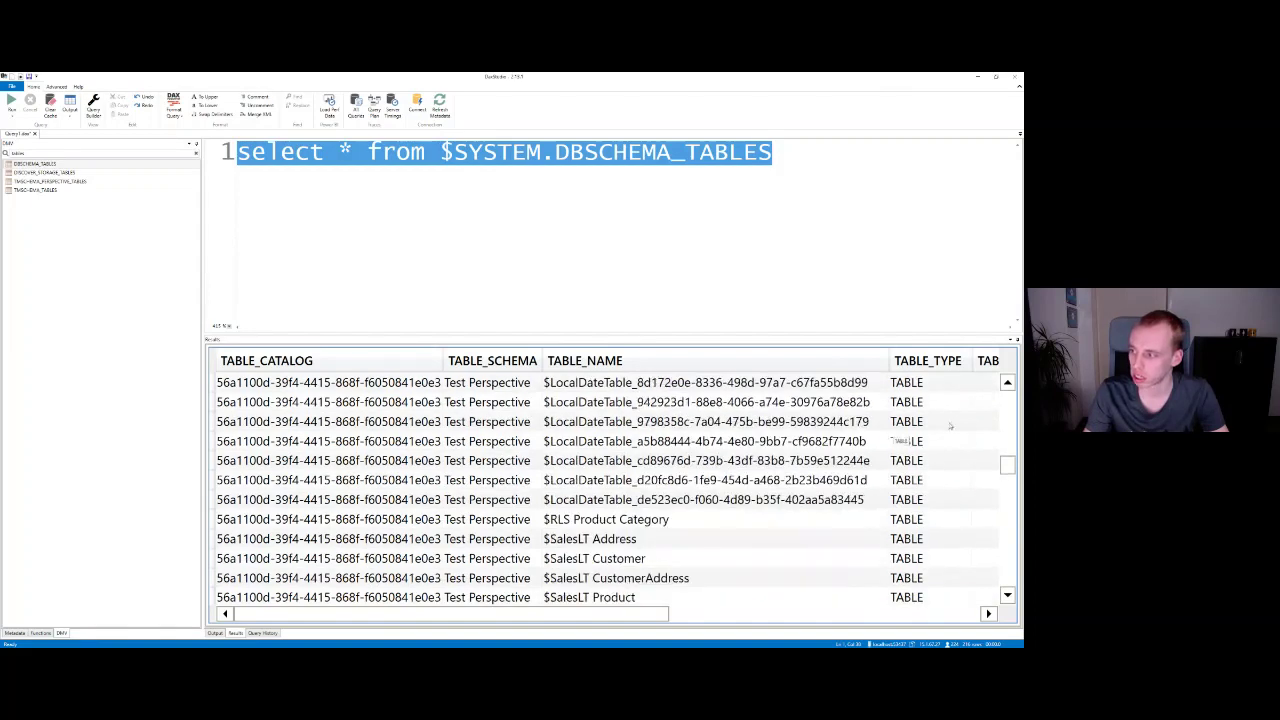
{"action": "left_click_drag", "start_coordinate": [1007, 462], "coordinate": [831, 519]}
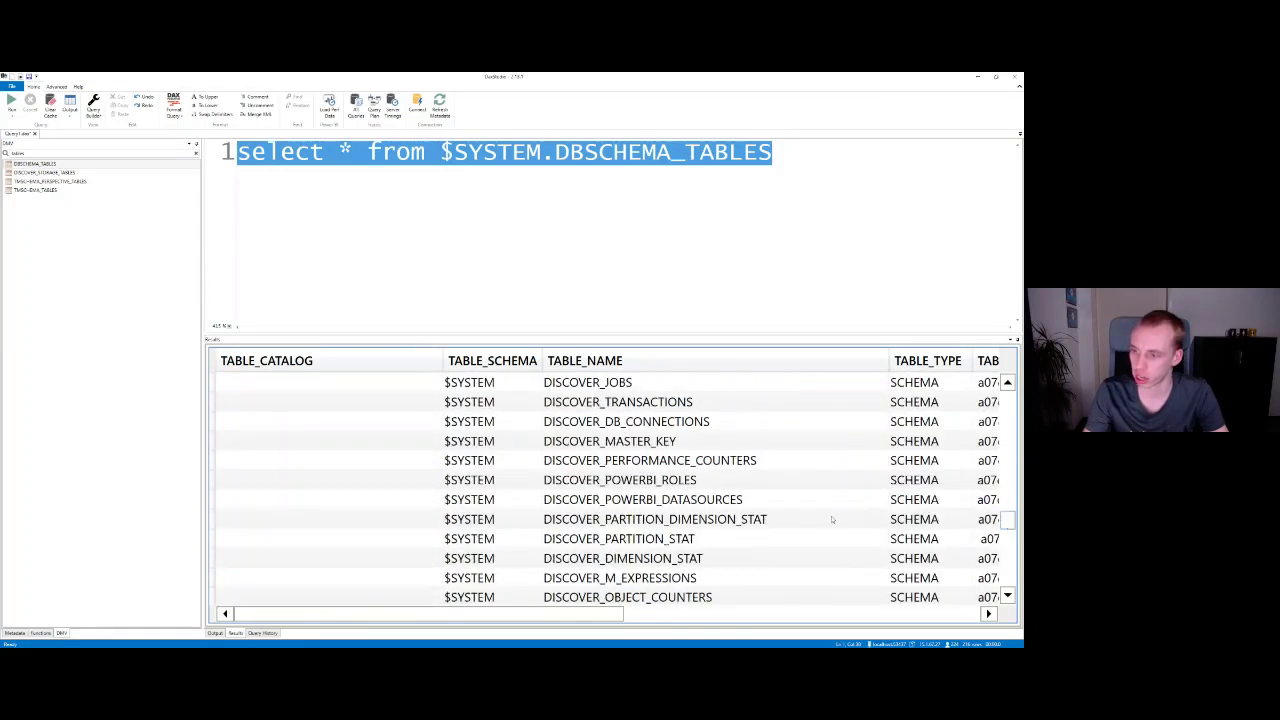
- Examine the DISCOVER and TMSCHEMA entries of the $SYSTEM schema in the TABLE_NAME column, down to the perspective and role views
{"action": "left_click", "coordinate": [638, 519]}
{"action": "scroll", "coordinate": [650, 515], "scroll_direction": "down", "scroll_amount": 6}
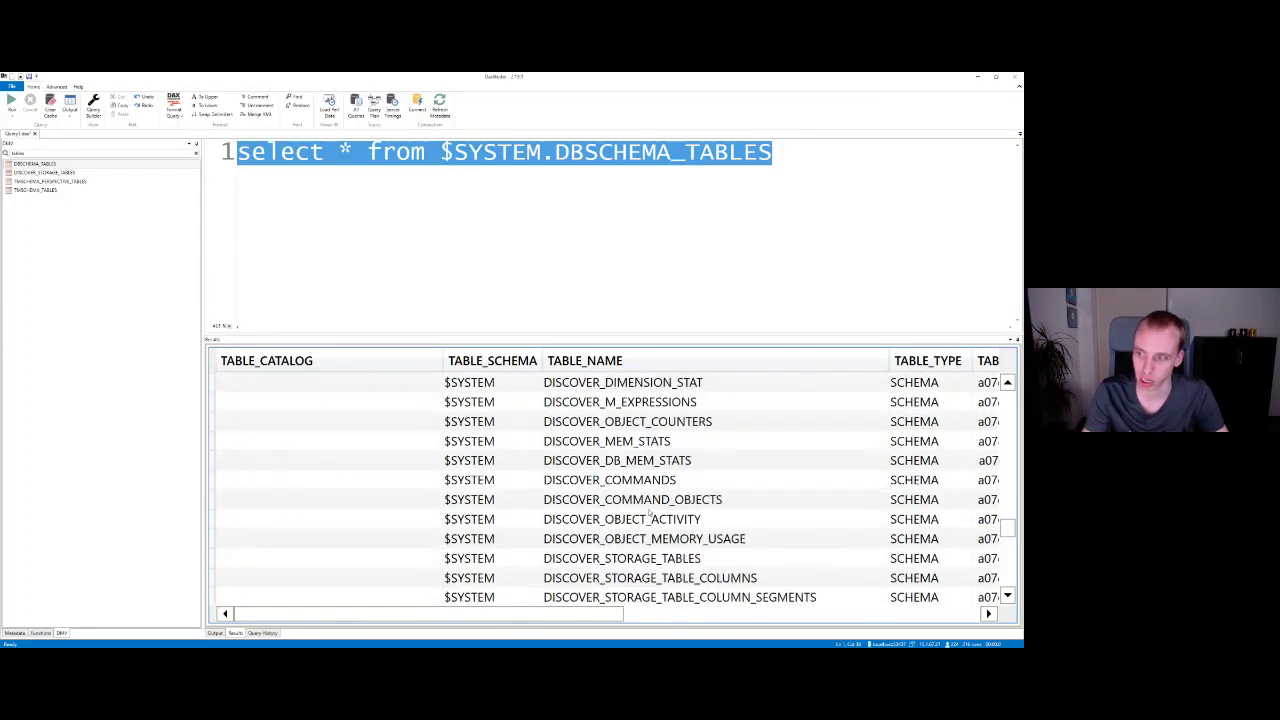
{"action": "scroll", "coordinate": [649, 513], "scroll_direction": "down", "scroll_amount": 3}
{"action": "left_click", "coordinate": [648, 499]}
{"action": "left_click", "coordinate": [650, 538]}
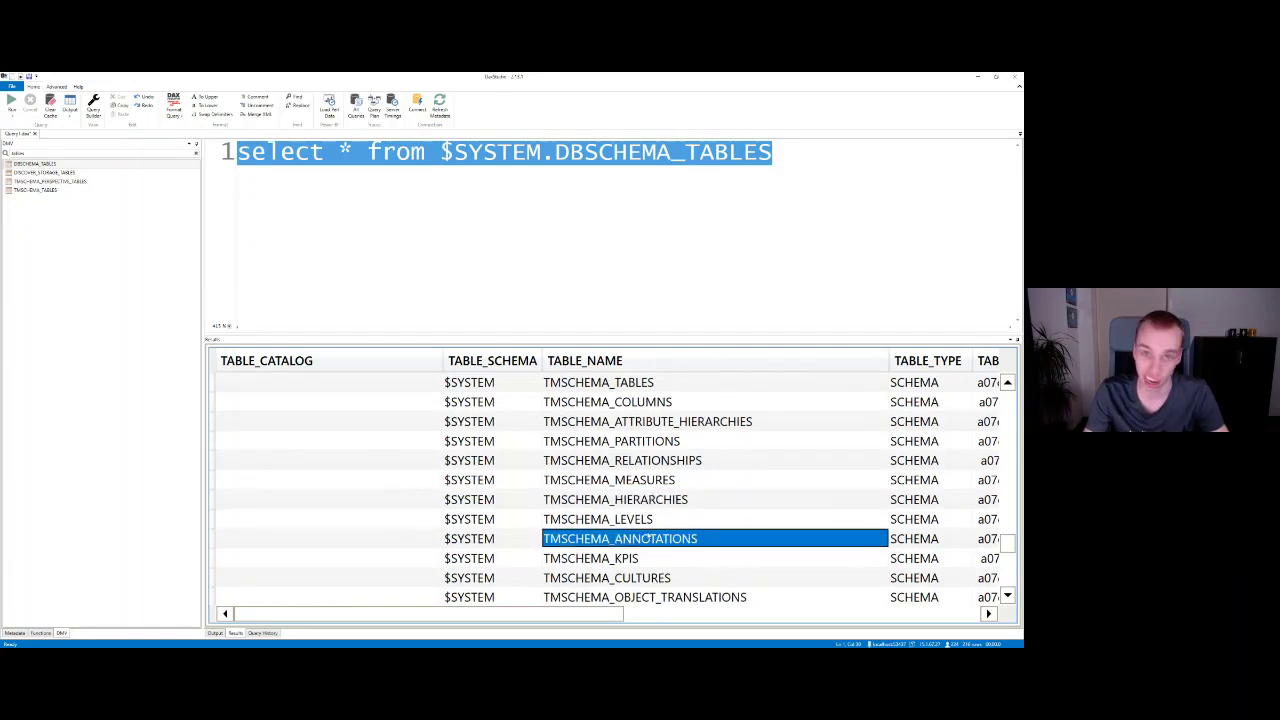
{"action": "scroll", "coordinate": [650, 538], "scroll_direction": "down", "scroll_amount": 6}
{"action": "left_click", "coordinate": [624, 519]}
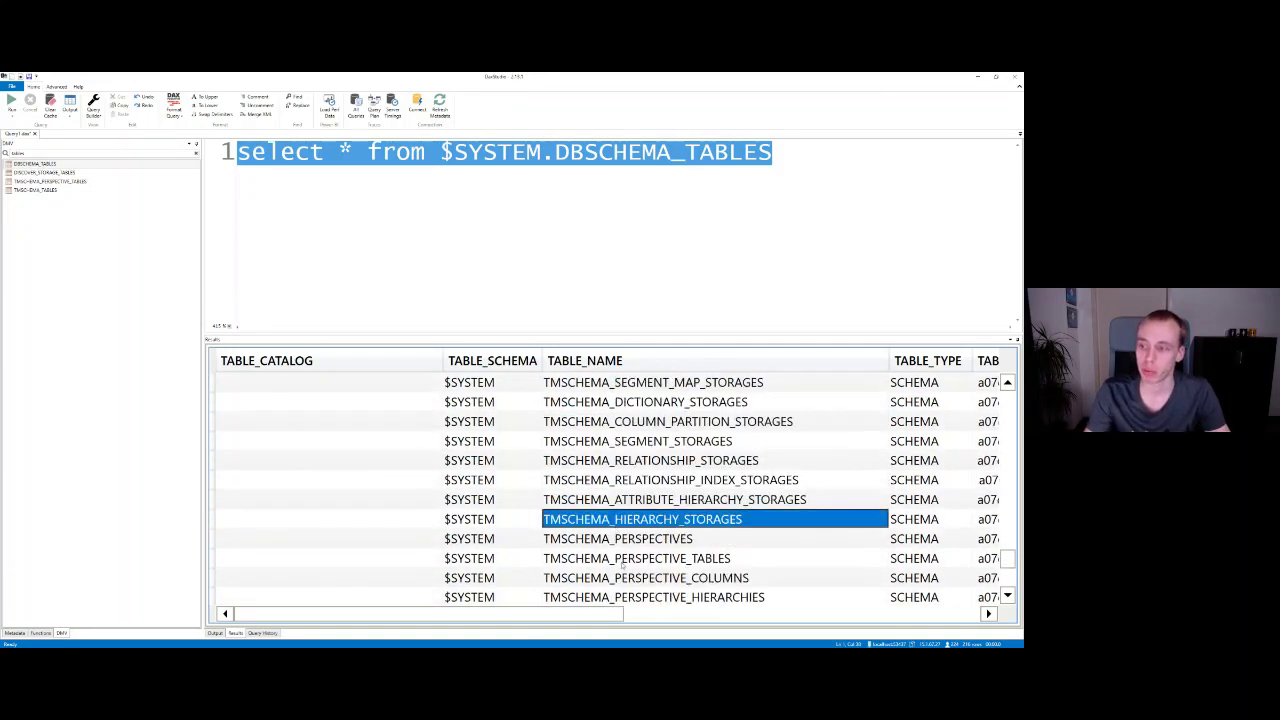
{"action": "scroll", "coordinate": [623, 560], "scroll_direction": "down", "scroll_amount": 3}
{"action": "left_click", "coordinate": [623, 560]}
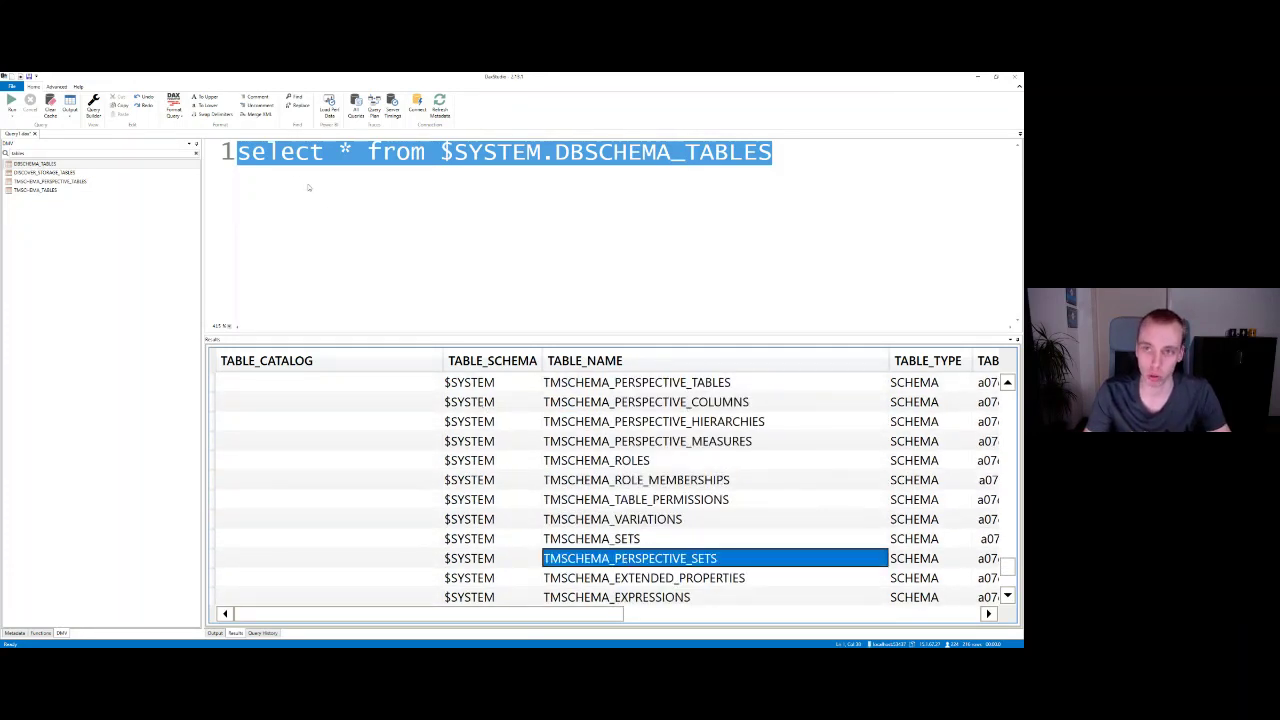
- Replace the query with one selecting everything from $SYSTEM.TMSCHEMA_TABLES and run it
{"action": "left_click", "coordinate": [291, 160]}
{"action": "key", "text": "ctrl+a"}
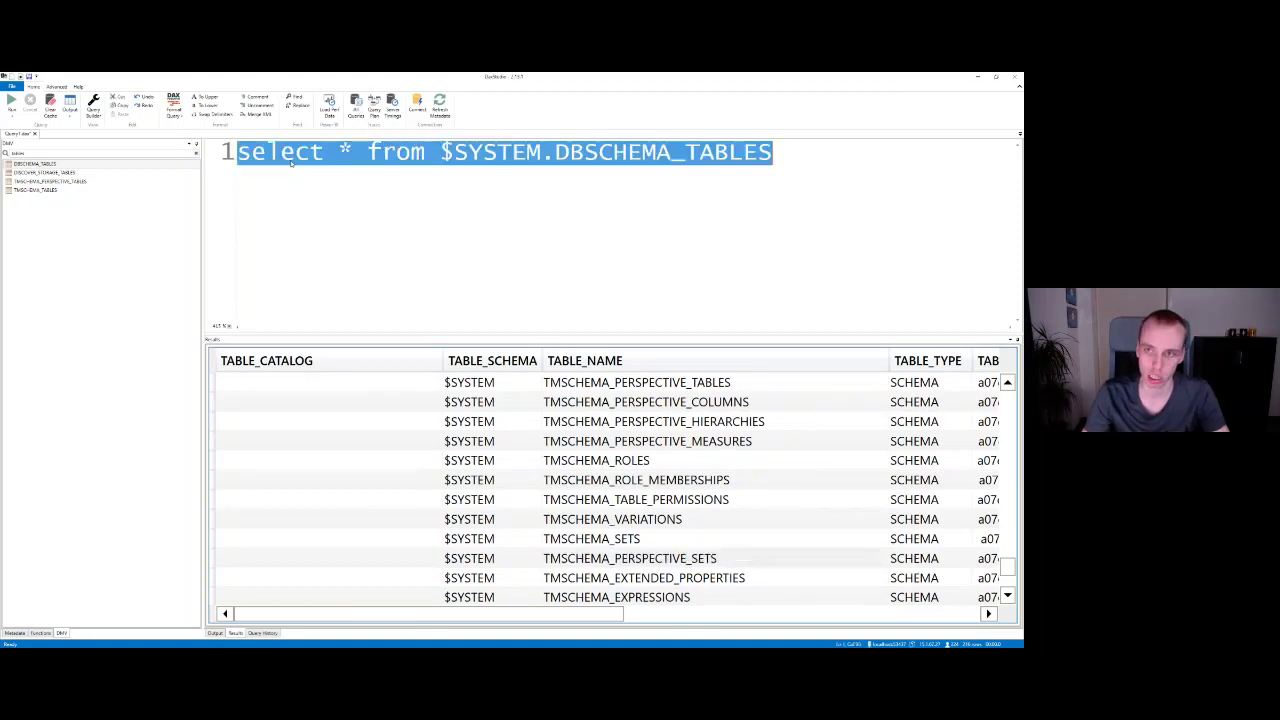
{"action": "key", "text": "BackSpace"}
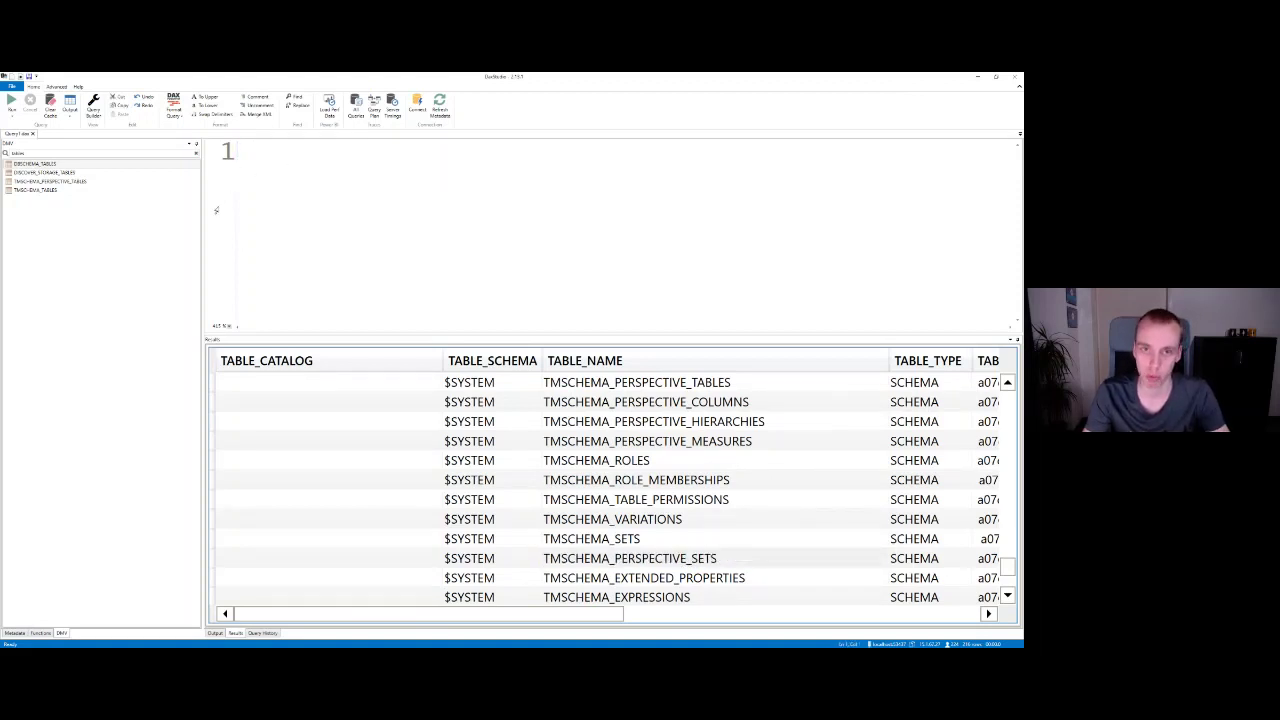
{"action": "double_click", "coordinate": [35, 189]}
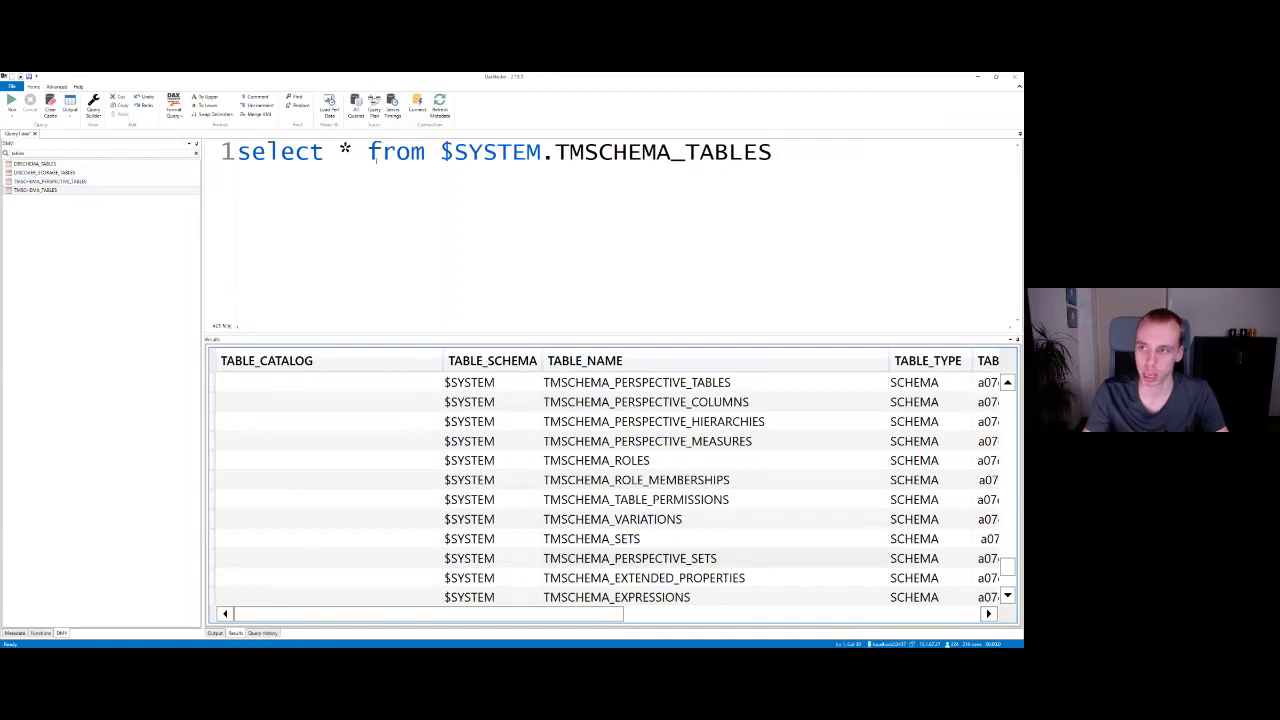
{"action": "left_click_drag", "start_coordinate": [570, 152], "coordinate": [688, 155]}
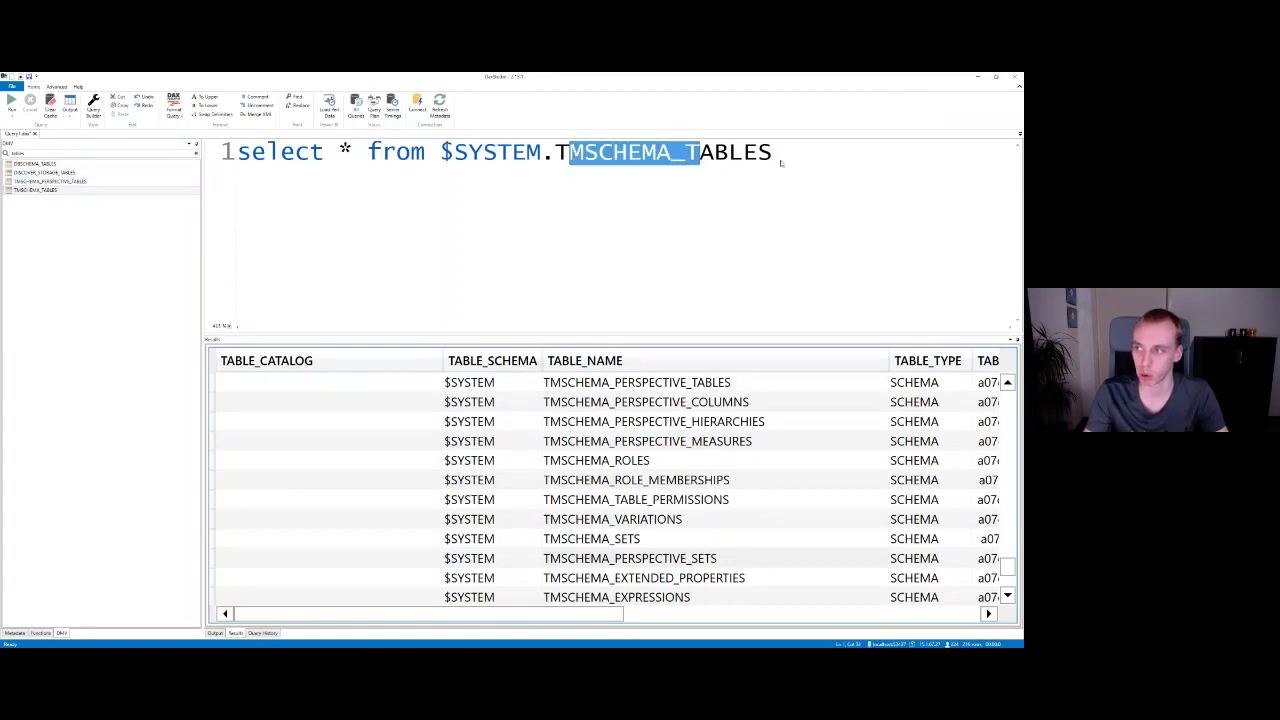
{"action": "left_click_drag", "start_coordinate": [774, 152], "coordinate": [234, 152]}
{"action": "left_click", "coordinate": [12, 101]}
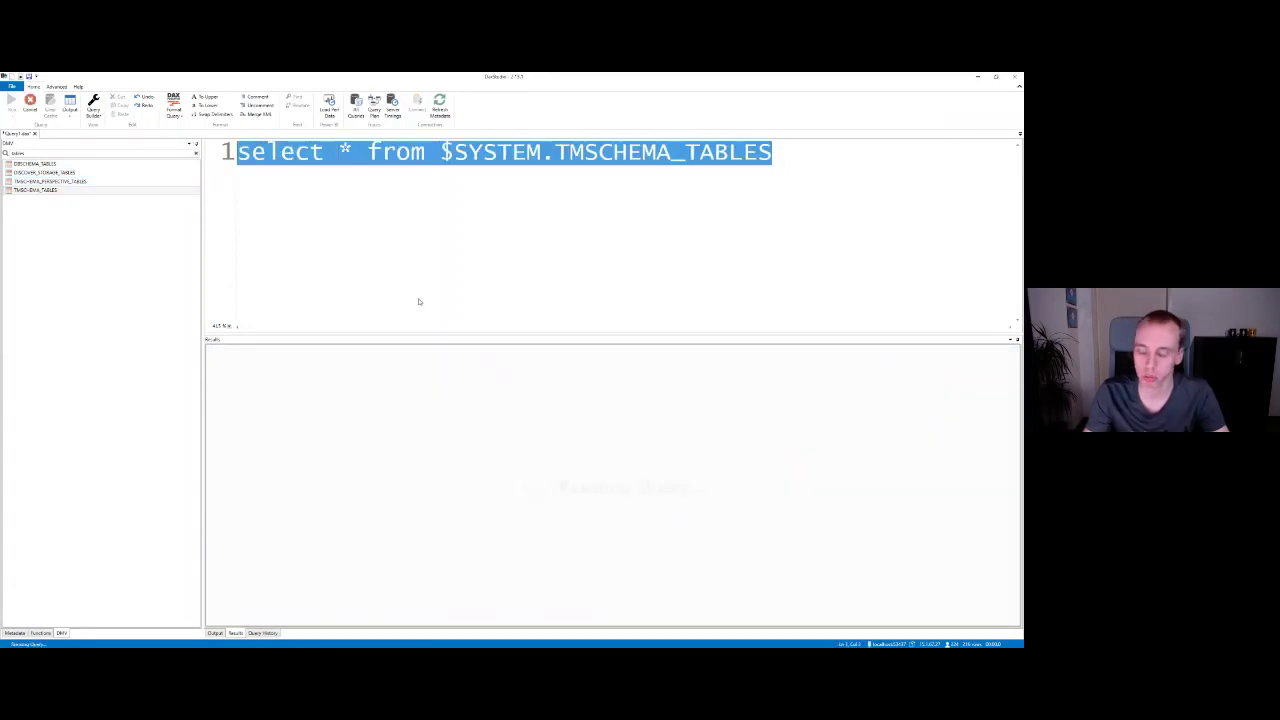
- Look through the table names in the TMSCHEMA_TABLES results and the ModelID values beside them
{"action": "scroll", "coordinate": [487, 422], "scroll_direction": "down", "scroll_amount": 1}
{"action": "scroll", "coordinate": [488, 423], "scroll_direction": "down", "scroll_amount": 3}
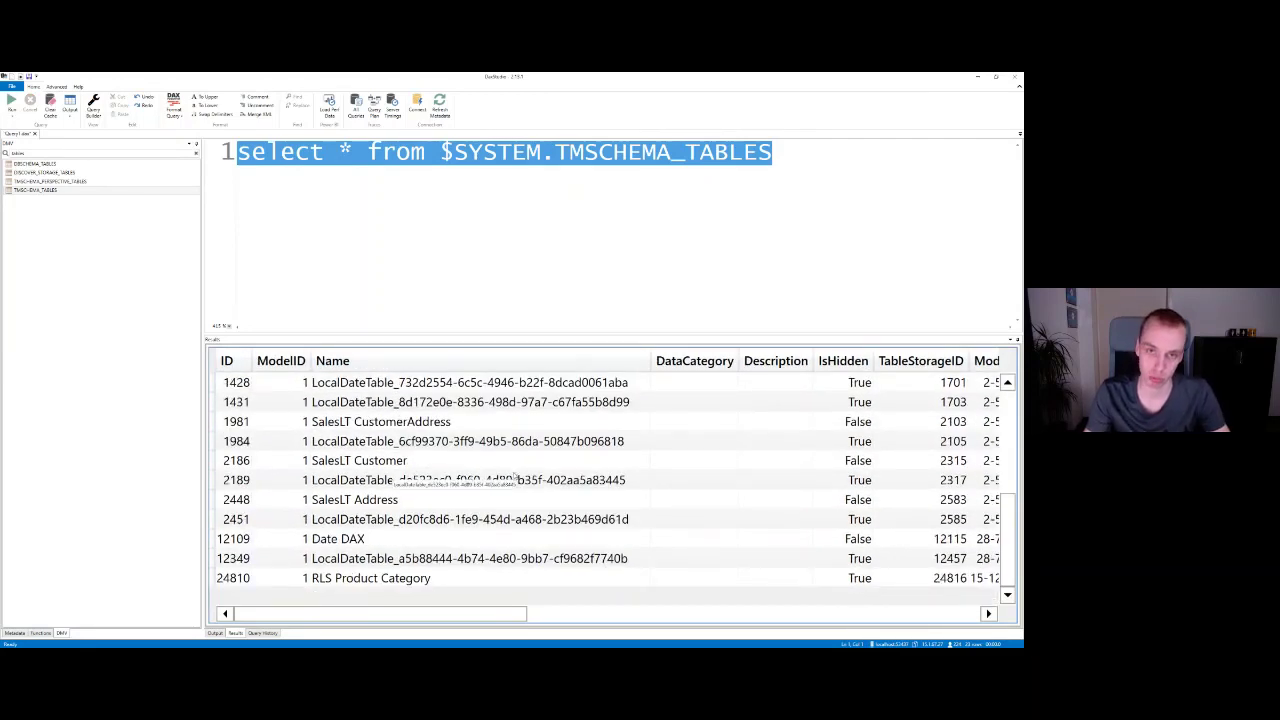
{"action": "scroll", "coordinate": [490, 470], "scroll_direction": "up", "scroll_amount": 4}
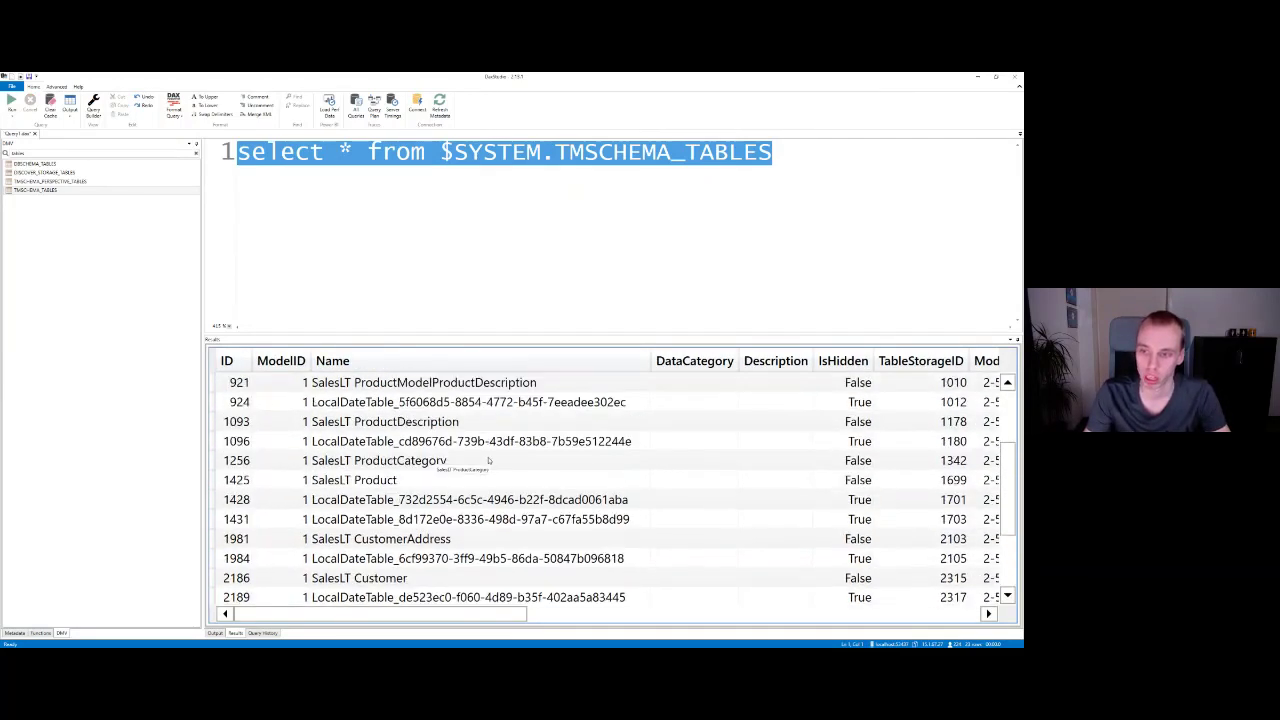
{"action": "left_click", "coordinate": [404, 388]}
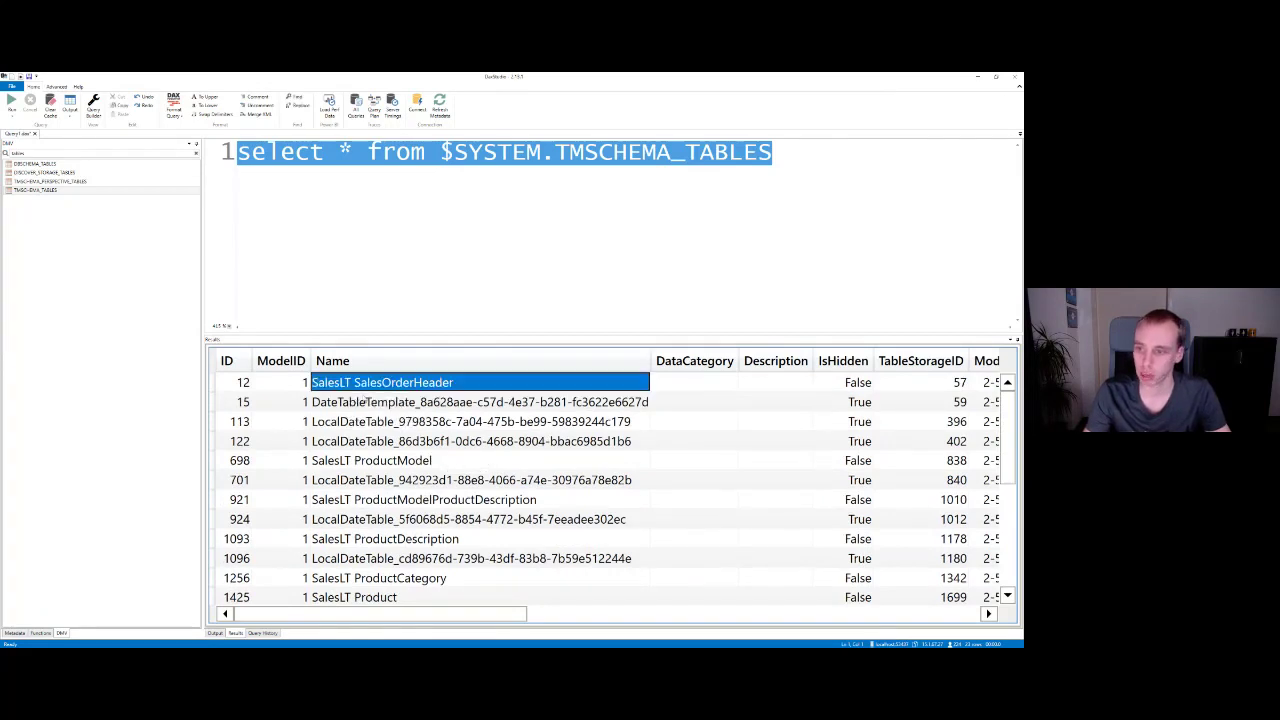
{"action": "left_click", "coordinate": [291, 388]}
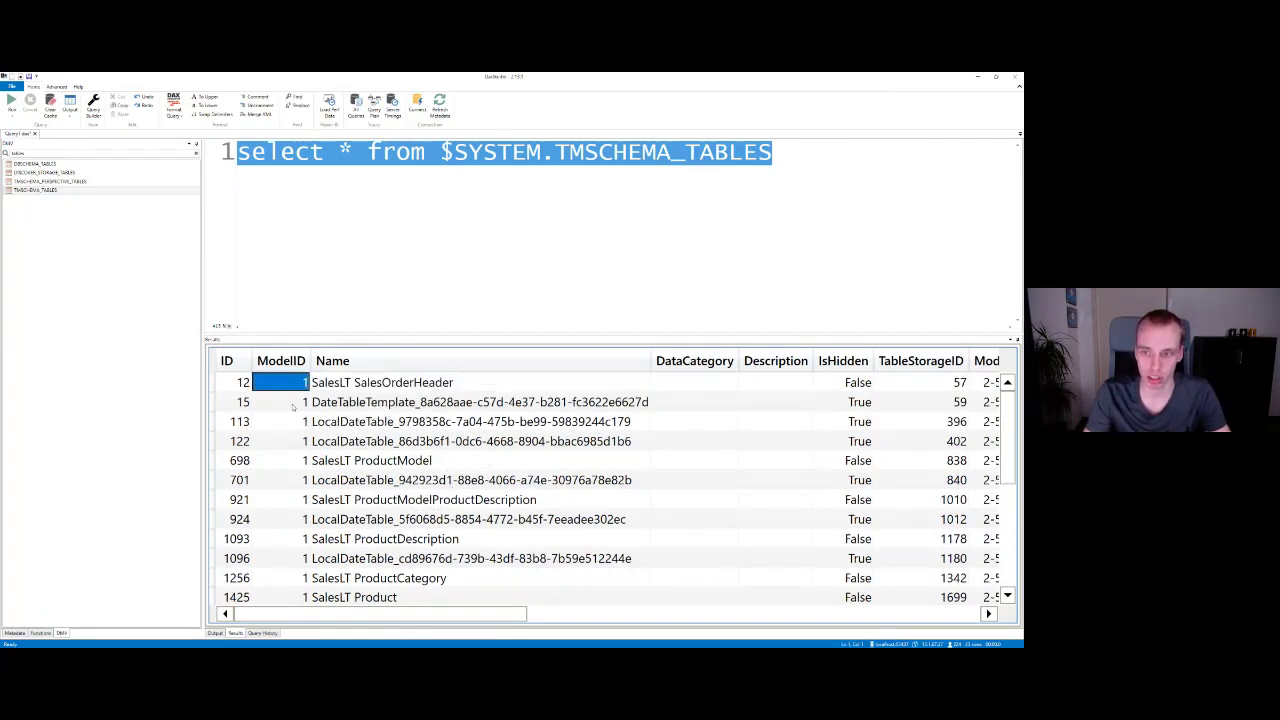
{"action": "left_click", "coordinate": [298, 444]}
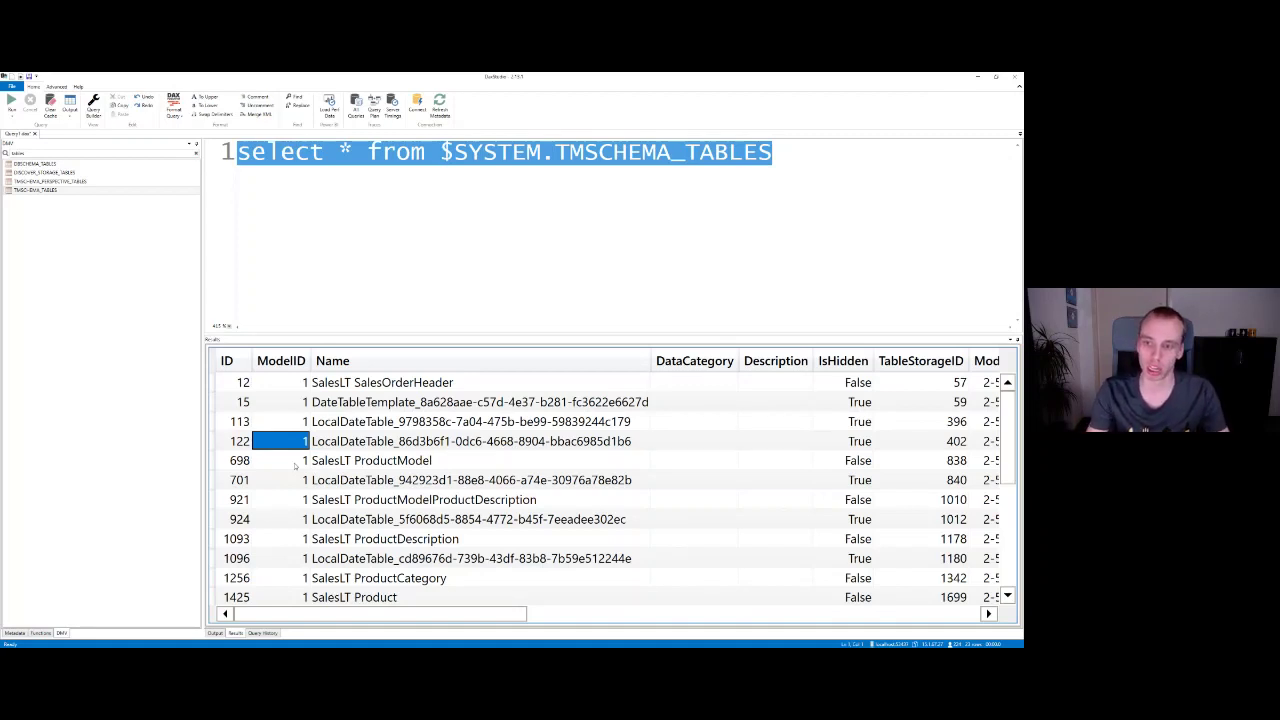
- Widen the ModelID column and compare the model IDs with the individual table IDs in the ID column
{"action": "left_click_drag", "start_coordinate": [310, 361], "coordinate": [347, 361]}
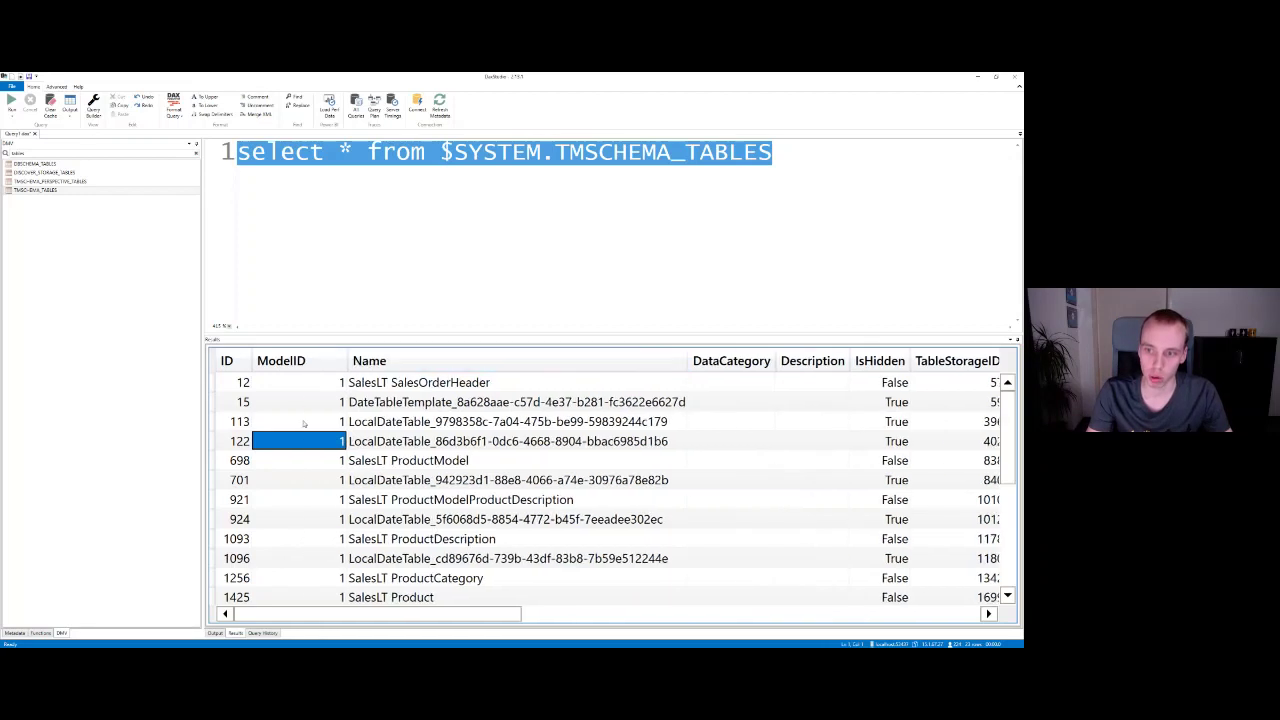
{"action": "left_click", "coordinate": [300, 421]}
{"action": "left_click", "coordinate": [311, 479]}
{"action": "left_click", "coordinate": [238, 382]}
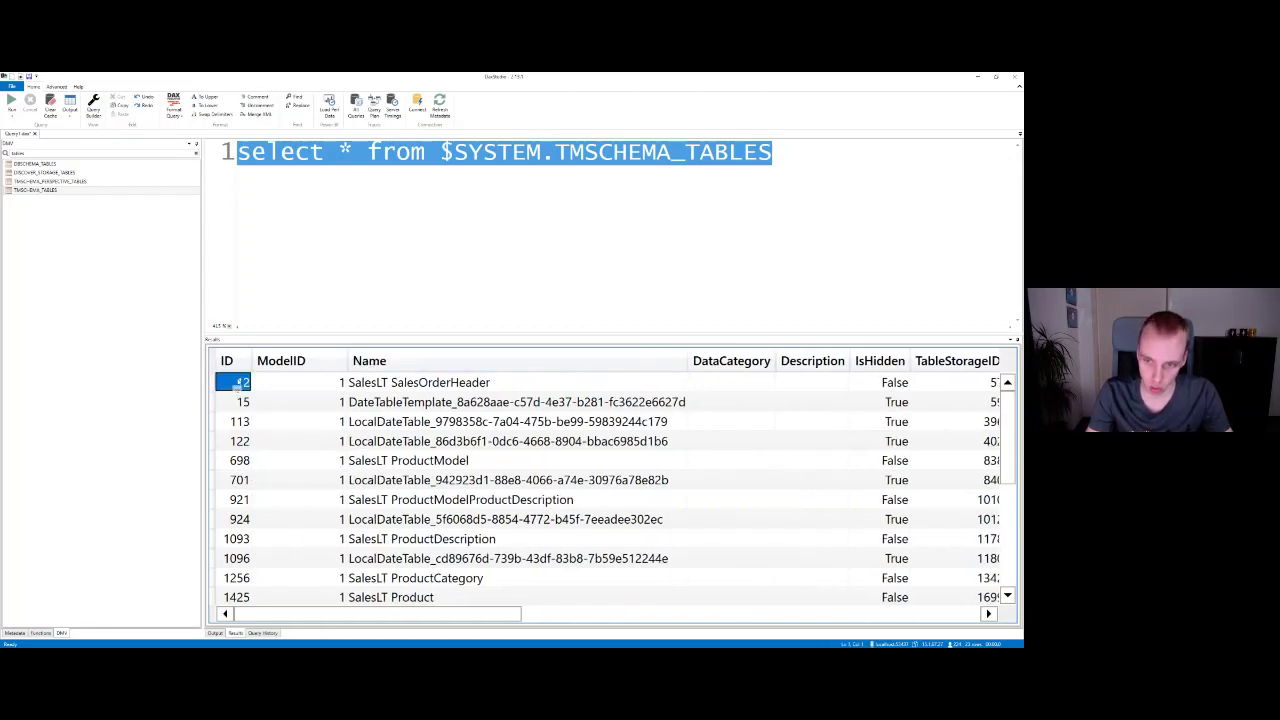
{"action": "left_click", "coordinate": [235, 421]}
{"action": "left_click", "coordinate": [235, 480]}
{"action": "left_click", "coordinate": [240, 519]}
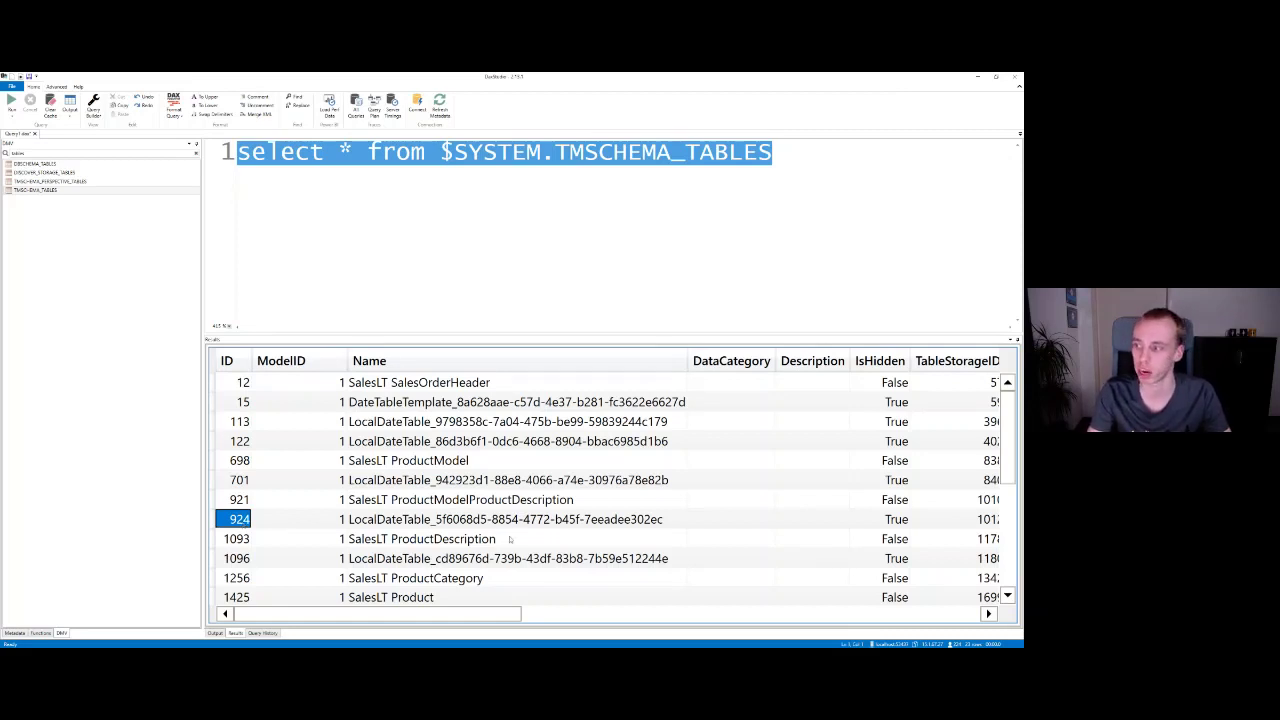
- Select the LocalDateTable entries together in the Name column, from the first one down to the one above SalesLT ProductCategory
{"action": "left_click_drag", "start_coordinate": [515, 613], "coordinate": [546, 620]}
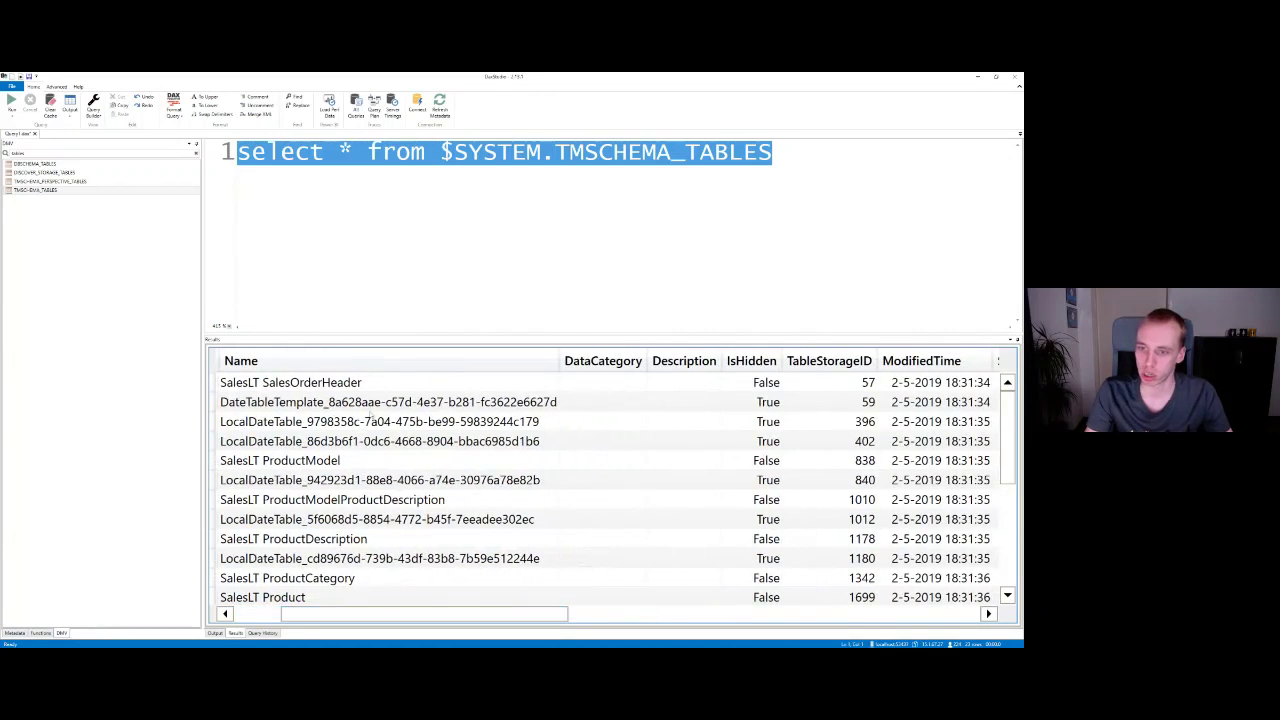
{"action": "left_click", "coordinate": [372, 408]}
{"action": "left_click", "coordinate": [361, 428]}
{"action": "left_click", "coordinate": [362, 441], "text": "ctrl"}
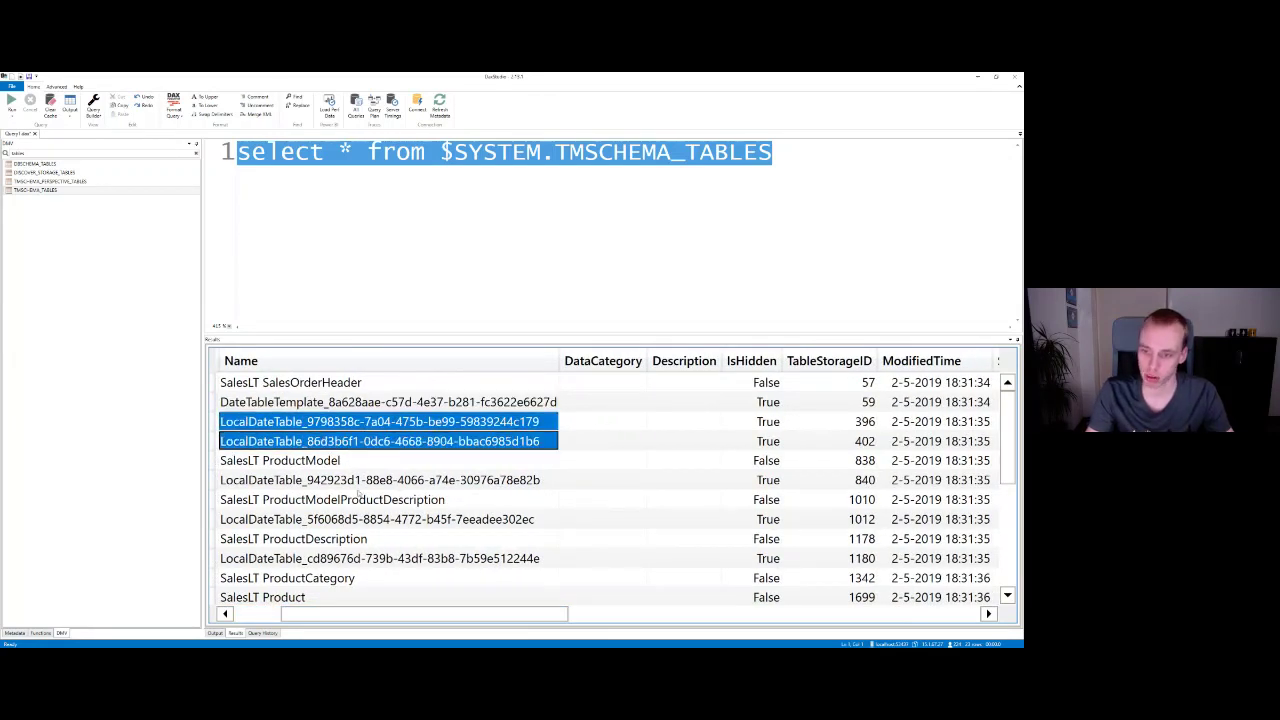
{"action": "left_click", "coordinate": [360, 482], "text": "ctrl"}
{"action": "left_click", "coordinate": [337, 521], "text": "ctrl"}
{"action": "left_click", "coordinate": [520, 560], "text": "ctrl"}
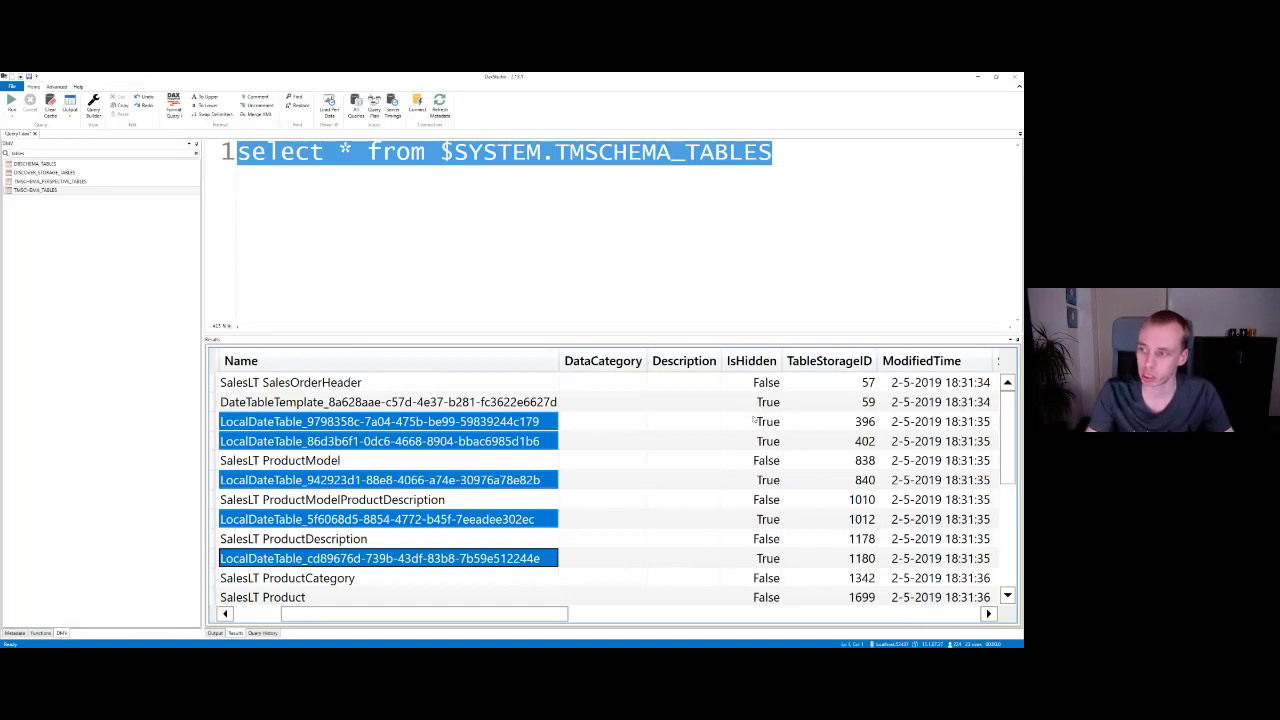
- Check the IsHidden values of the LocalDateTable rows and view the remaining columns as far as CalculationGroupID
{"action": "left_click", "coordinate": [754, 421]}
{"action": "left_click", "coordinate": [750, 441]}
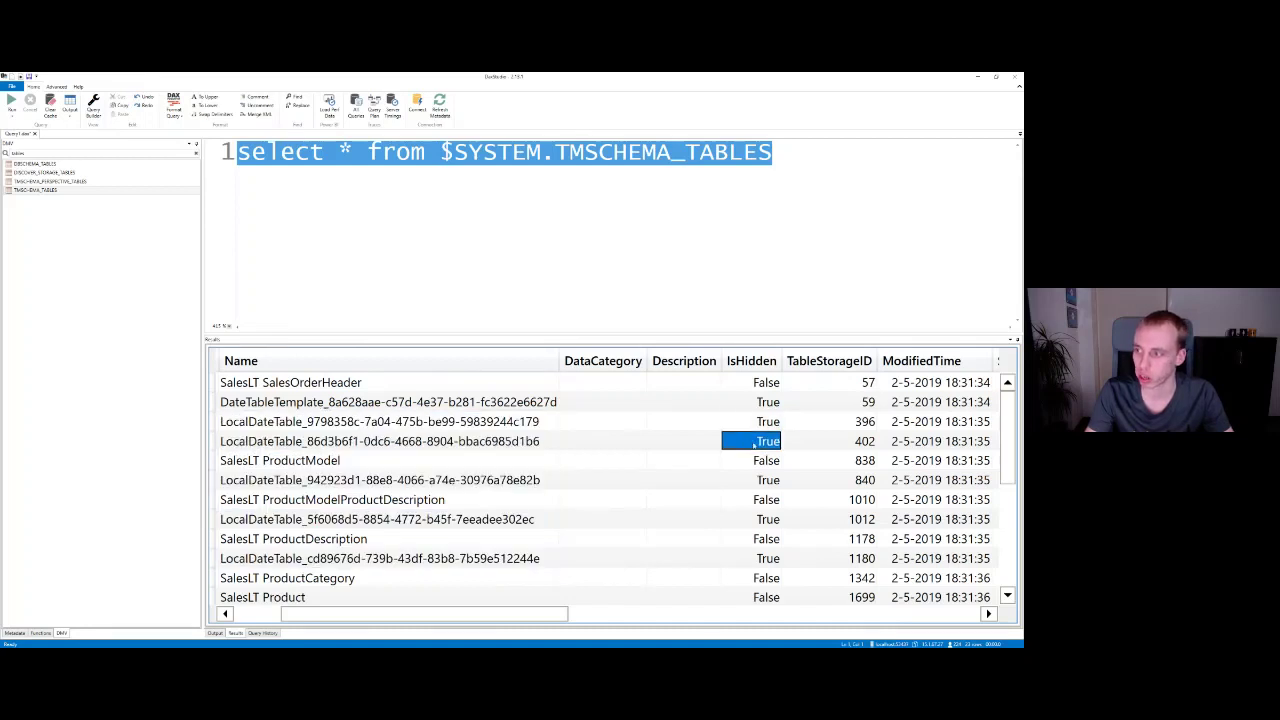
{"action": "left_click", "coordinate": [752, 427]}
{"action": "left_click", "coordinate": [748, 519]}
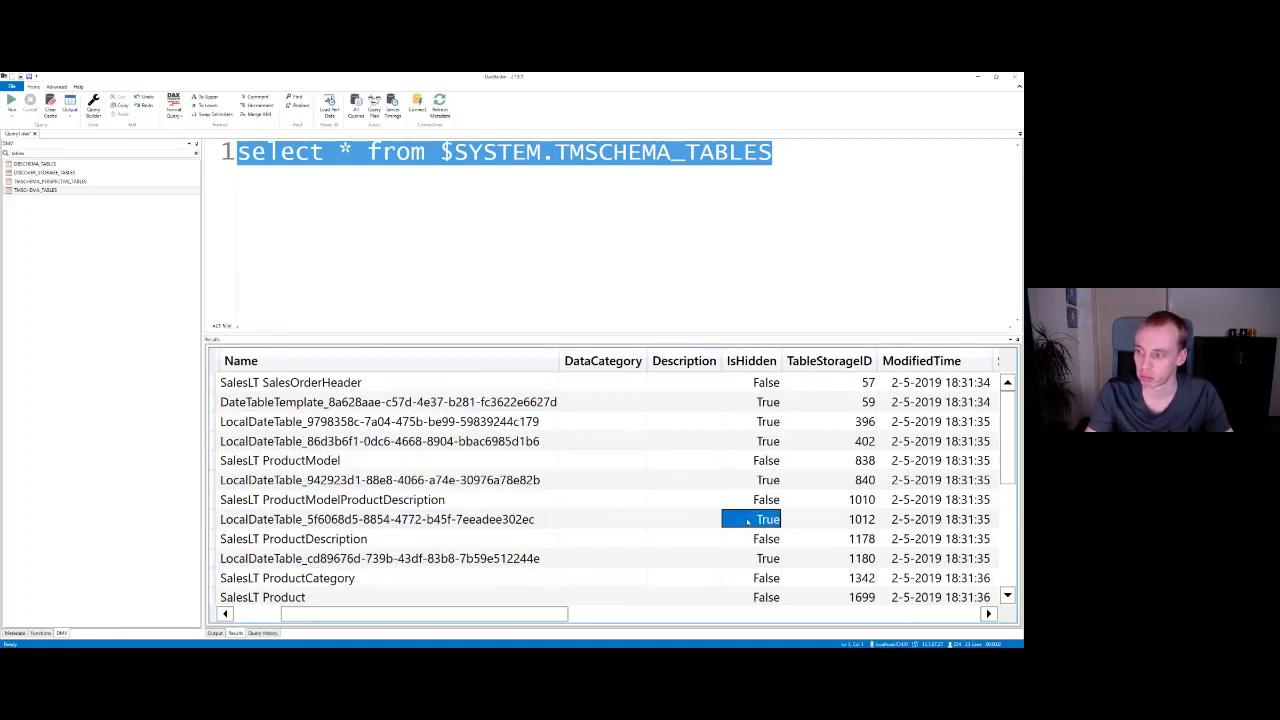
{"action": "left_click", "coordinate": [752, 560]}
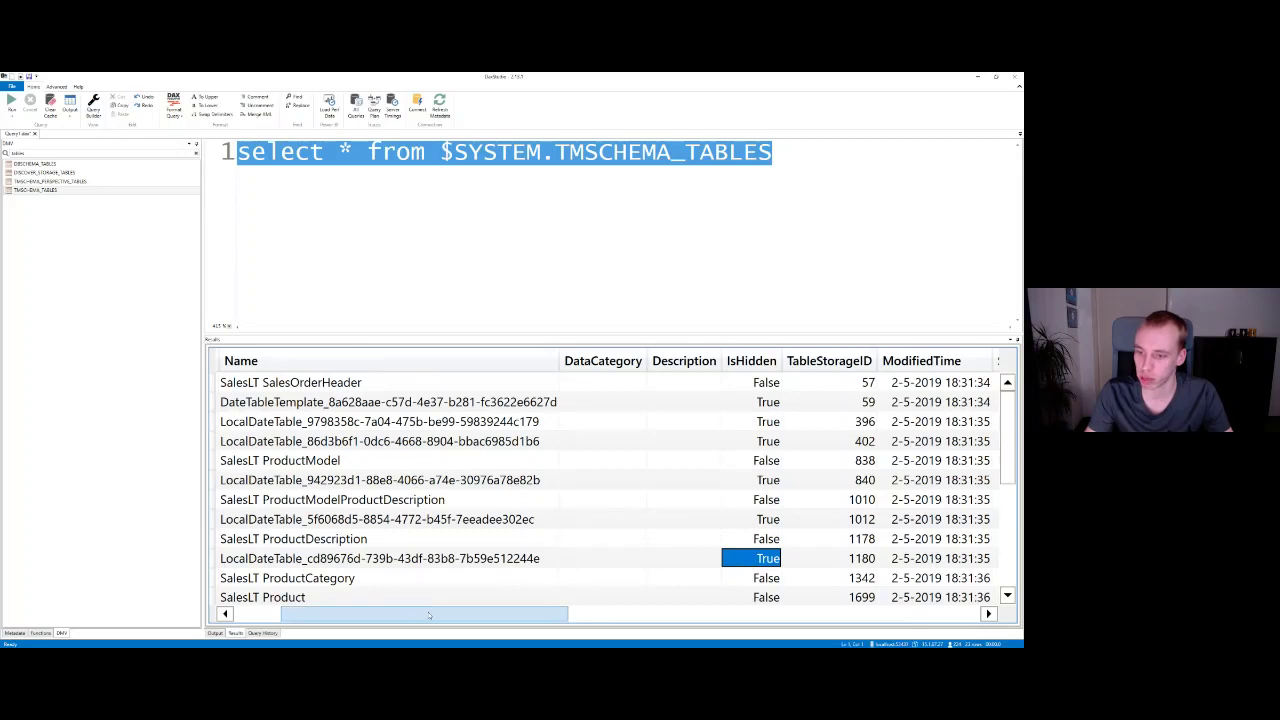
{"action": "left_click_drag", "start_coordinate": [436, 615], "coordinate": [678, 632]}
{"action": "scroll", "coordinate": [800, 613], "scroll_direction": "right", "scroll_amount": 3}
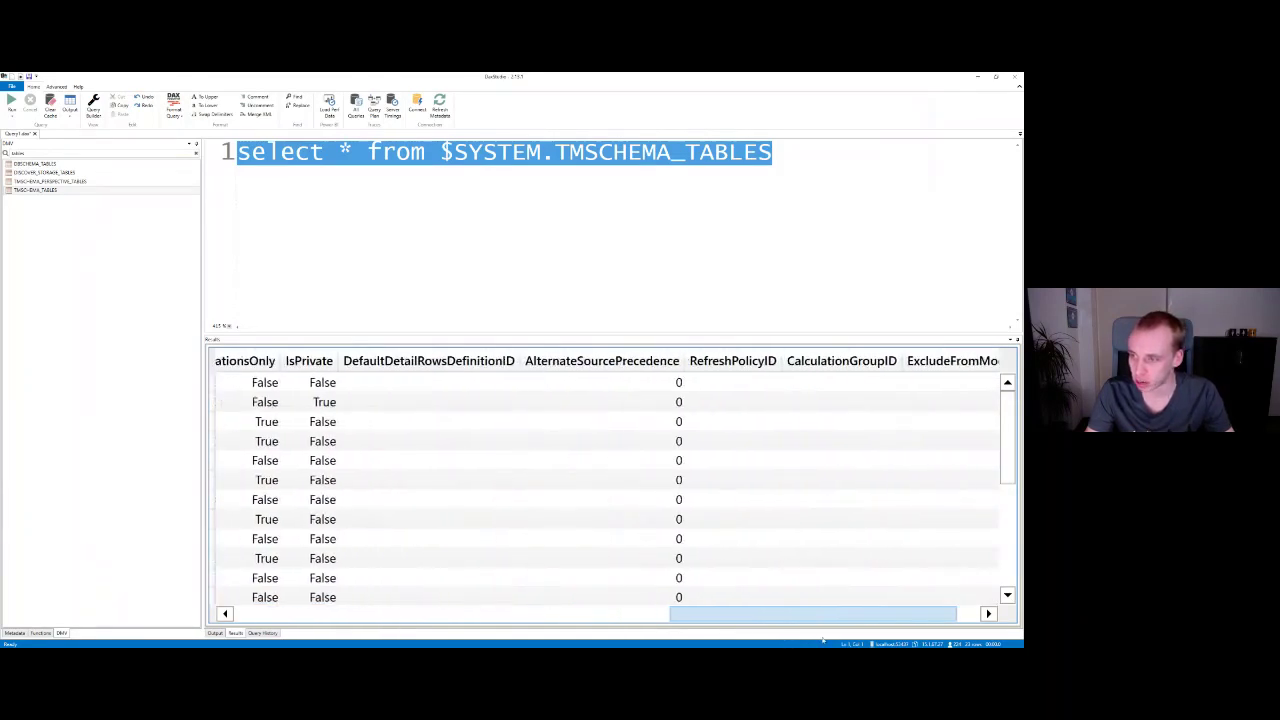
{"action": "scroll", "coordinate": [663, 613], "scroll_direction": "left", "scroll_amount": 5}
{"action": "scroll", "coordinate": [663, 613], "scroll_direction": "left", "scroll_amount": 5}
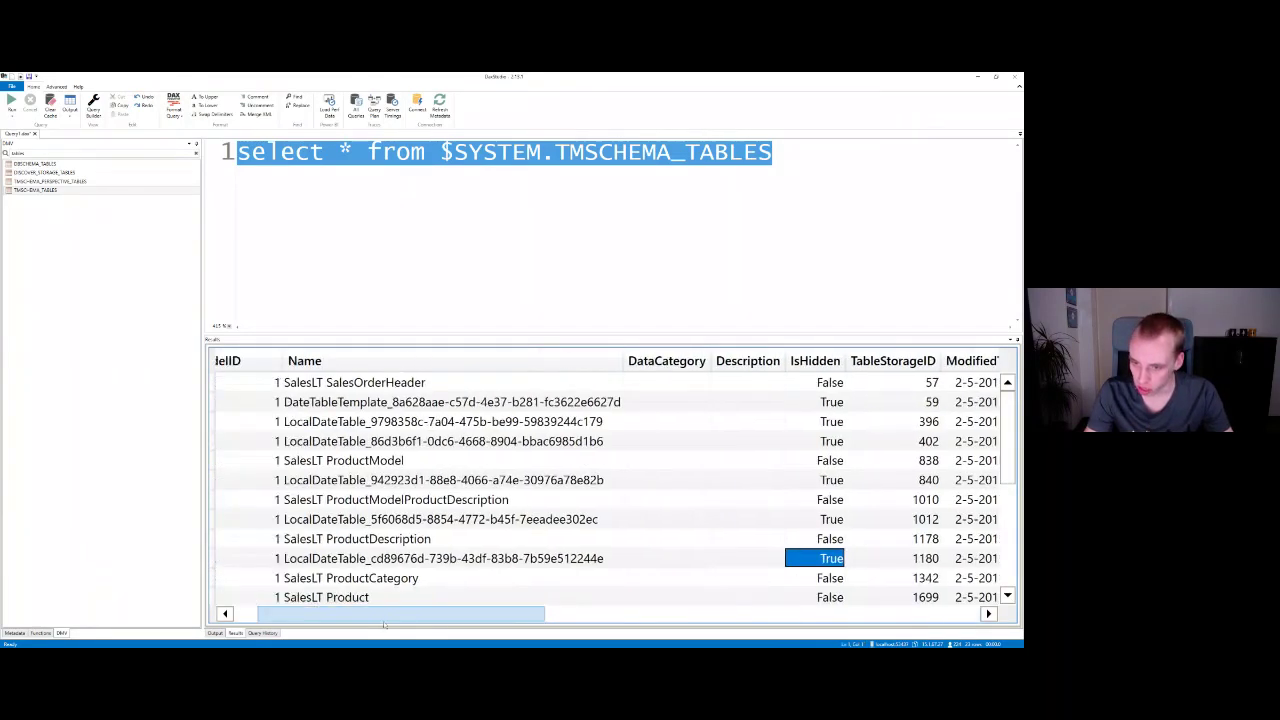
- Replace the DMV list filter with "columns"
{"action": "left_click", "coordinate": [144, 150]}
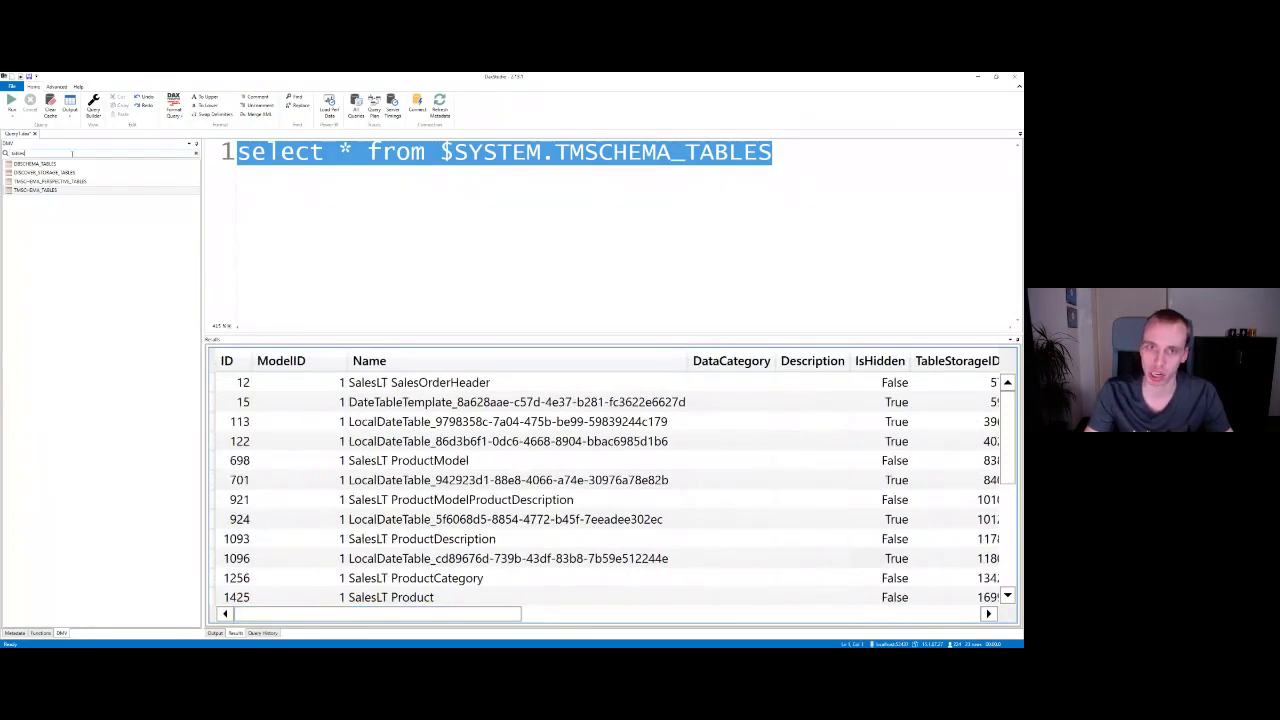
{"action": "key", "text": "ctrl+a"}
{"action": "key", "text": "BackSpace"}
{"action": "type", "text": "ca"}
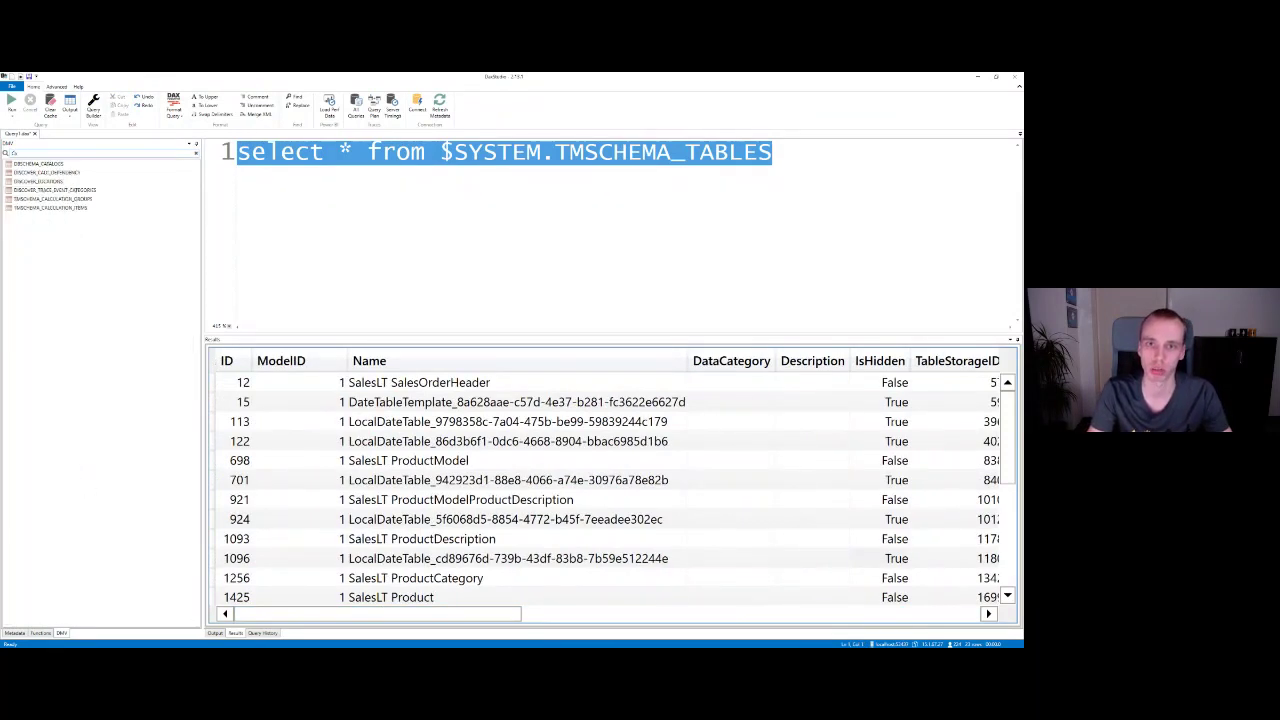
{"action": "key", "text": "BackSpace"}
{"action": "type", "text": "olumns"}
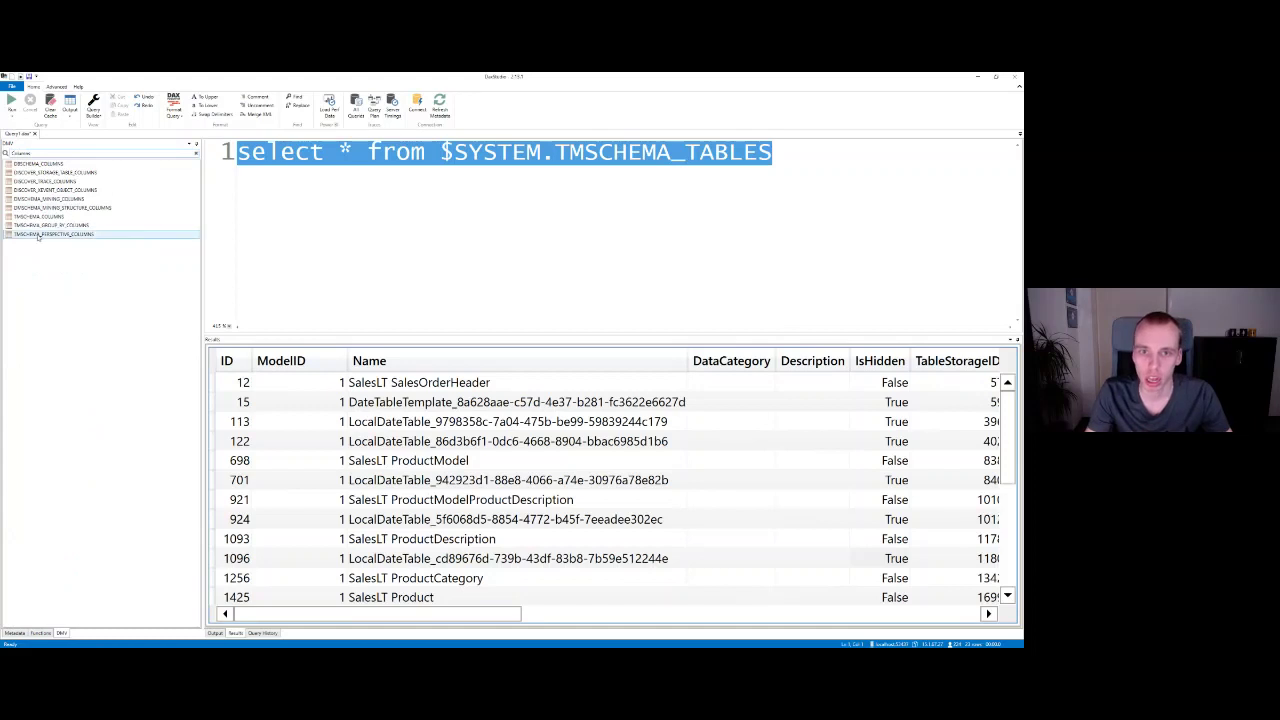
- Replace the query with one selecting everything from $SYSTEM.TMSCHEMA_COLUMNS and run it
{"action": "double_click", "coordinate": [60, 217]}
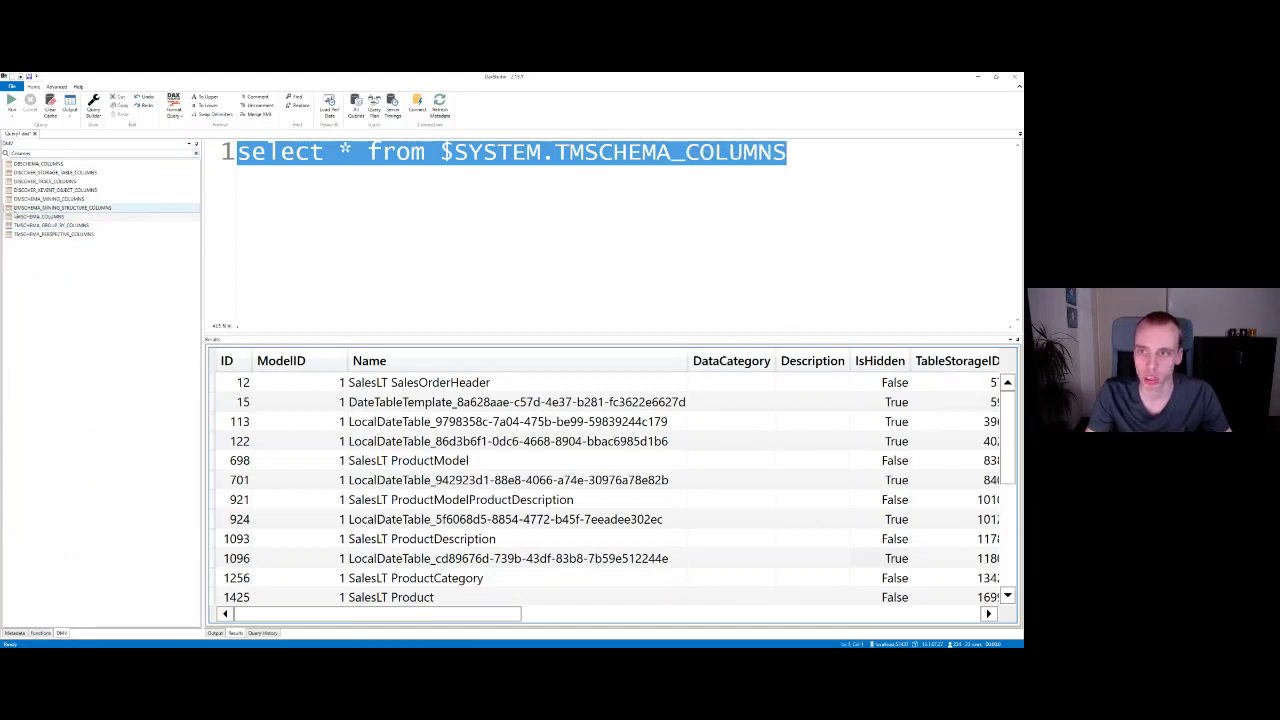
{"action": "left_click", "coordinate": [648, 151]}
{"action": "left_click_drag", "start_coordinate": [584, 151], "coordinate": [790, 151]}
{"action": "left_click", "coordinate": [790, 151]}
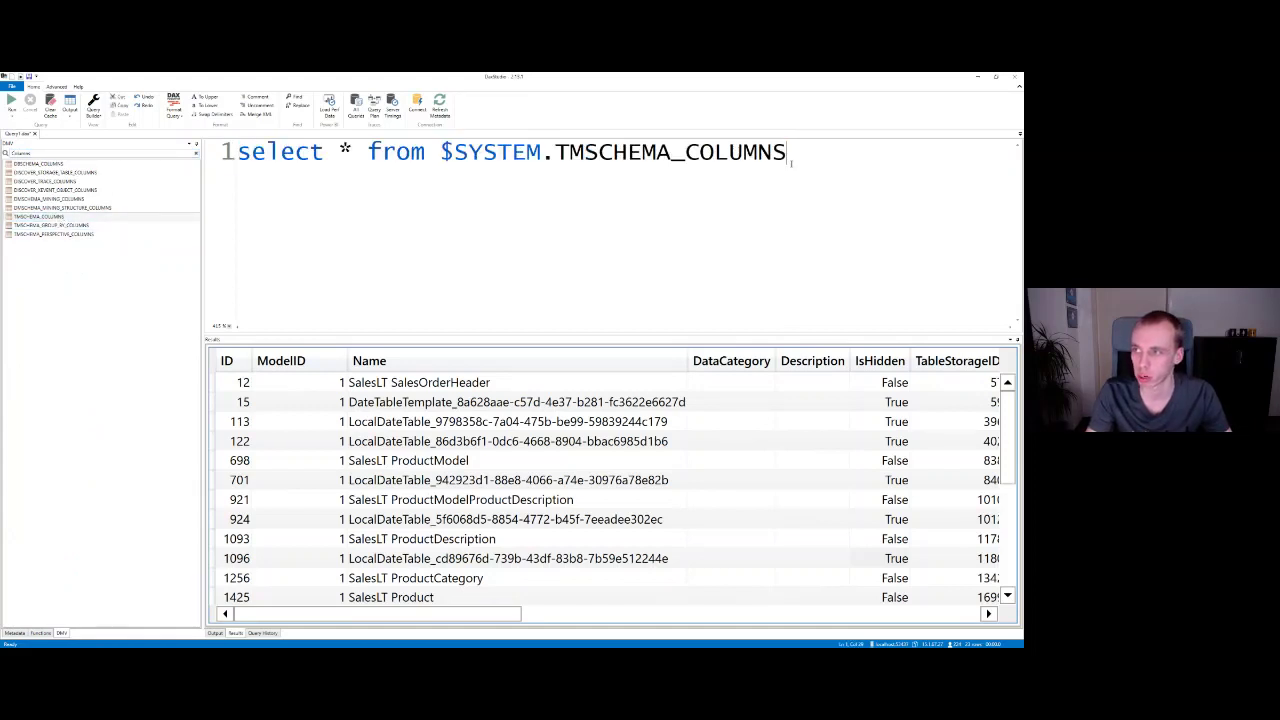
{"action": "key", "text": "ctrl+a"}
{"action": "left_click", "coordinate": [11, 100]}
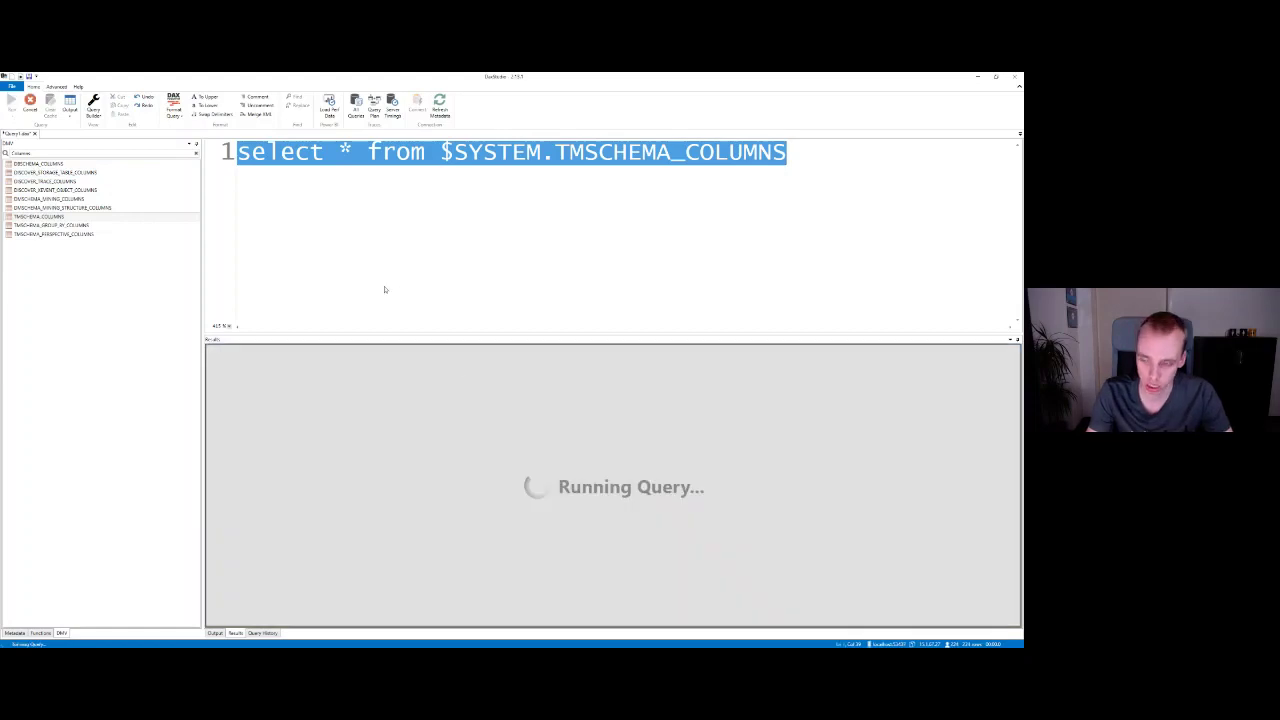
- Examine the columns listed under TableID 12 in the TMSCHEMA_COLUMNS results, down to ModifiedDate
{"action": "scroll", "coordinate": [500, 477], "scroll_direction": "down", "scroll_amount": 2}
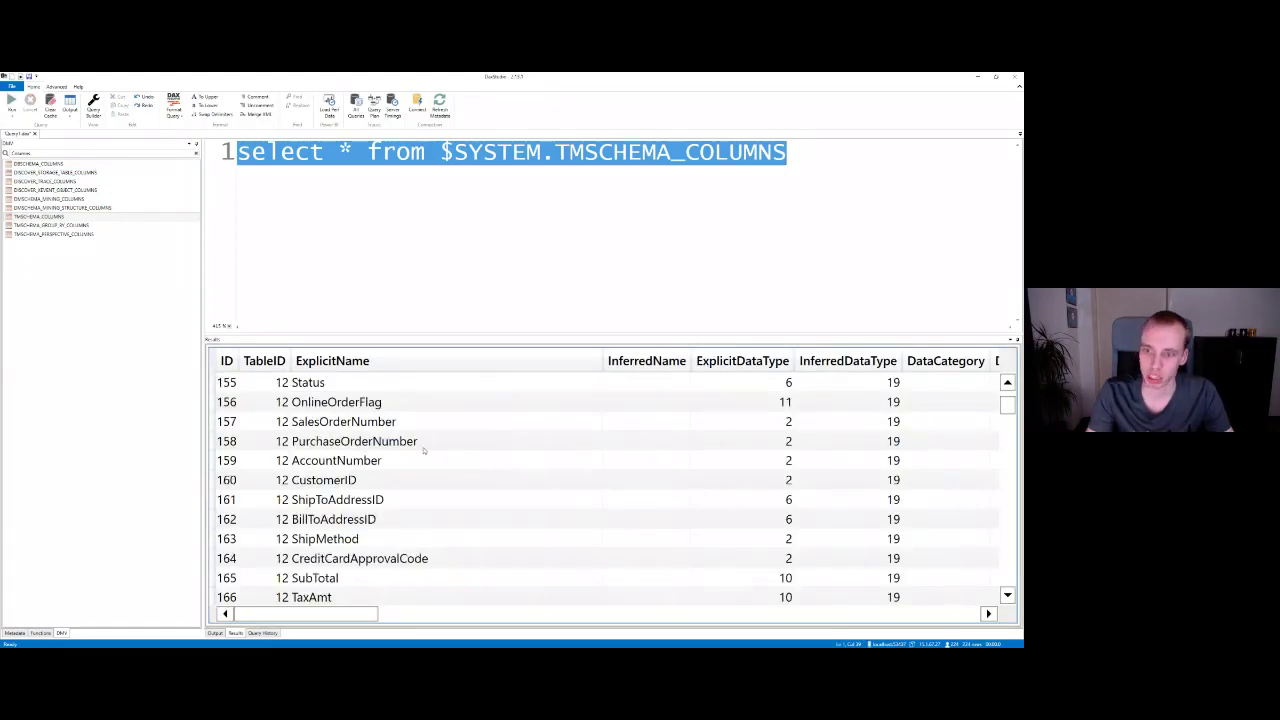
{"action": "scroll", "coordinate": [423, 450], "scroll_direction": "down", "scroll_amount": 3}
{"action": "left_click", "coordinate": [262, 382]}
{"action": "left_click", "coordinate": [263, 441]}
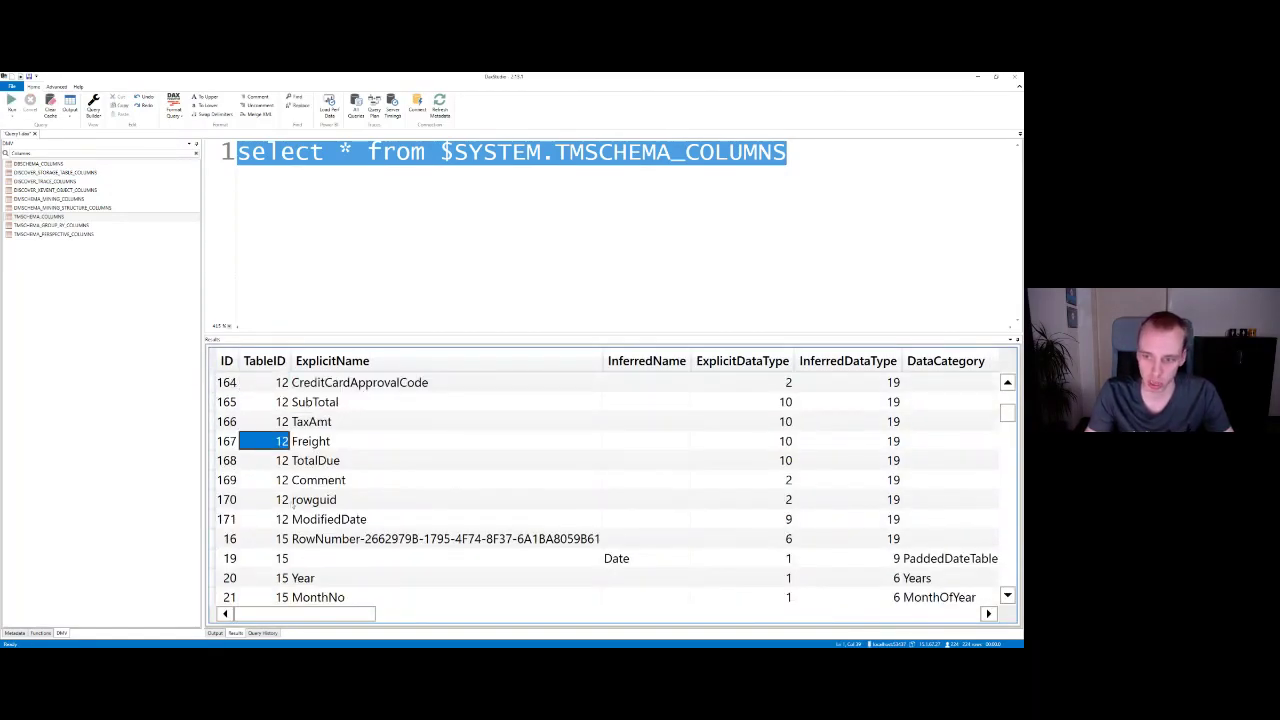
{"action": "left_click", "coordinate": [270, 519]}
{"action": "left_click", "coordinate": [263, 441]}
{"action": "left_click", "coordinate": [268, 515]}
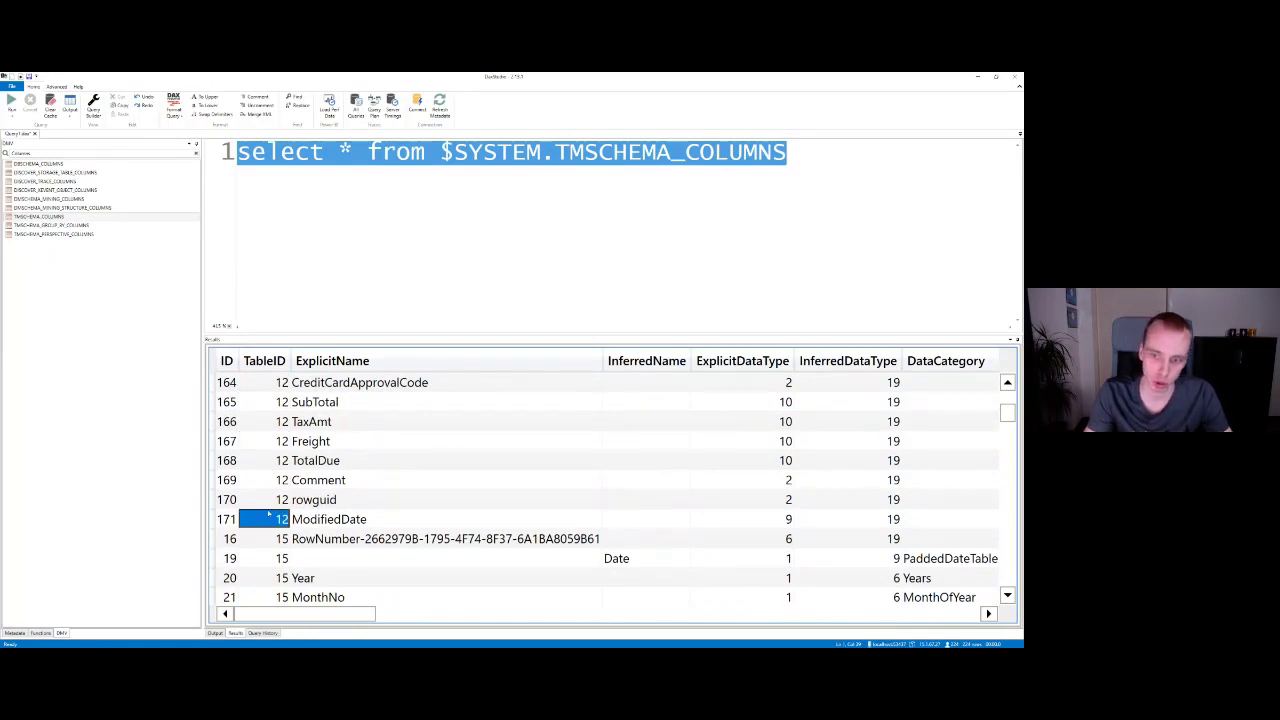
- Examine the date columns listed under TableID 15, 113 and 122 in the column results
{"action": "left_click", "coordinate": [254, 580]}
{"action": "scroll", "coordinate": [256, 505], "scroll_direction": "down", "scroll_amount": 3}
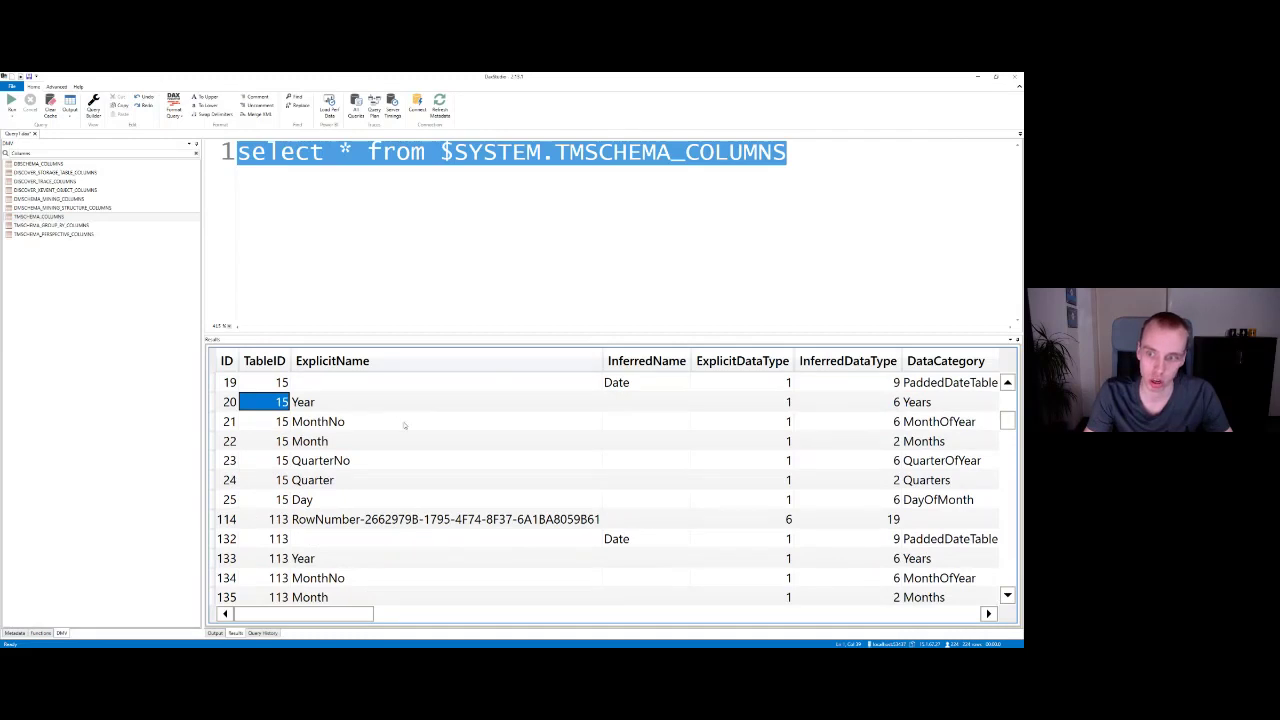
{"action": "left_click", "coordinate": [404, 424]}
{"action": "left_click", "coordinate": [273, 539]}
{"action": "scroll", "coordinate": [434, 540], "scroll_direction": "down", "scroll_amount": 3}
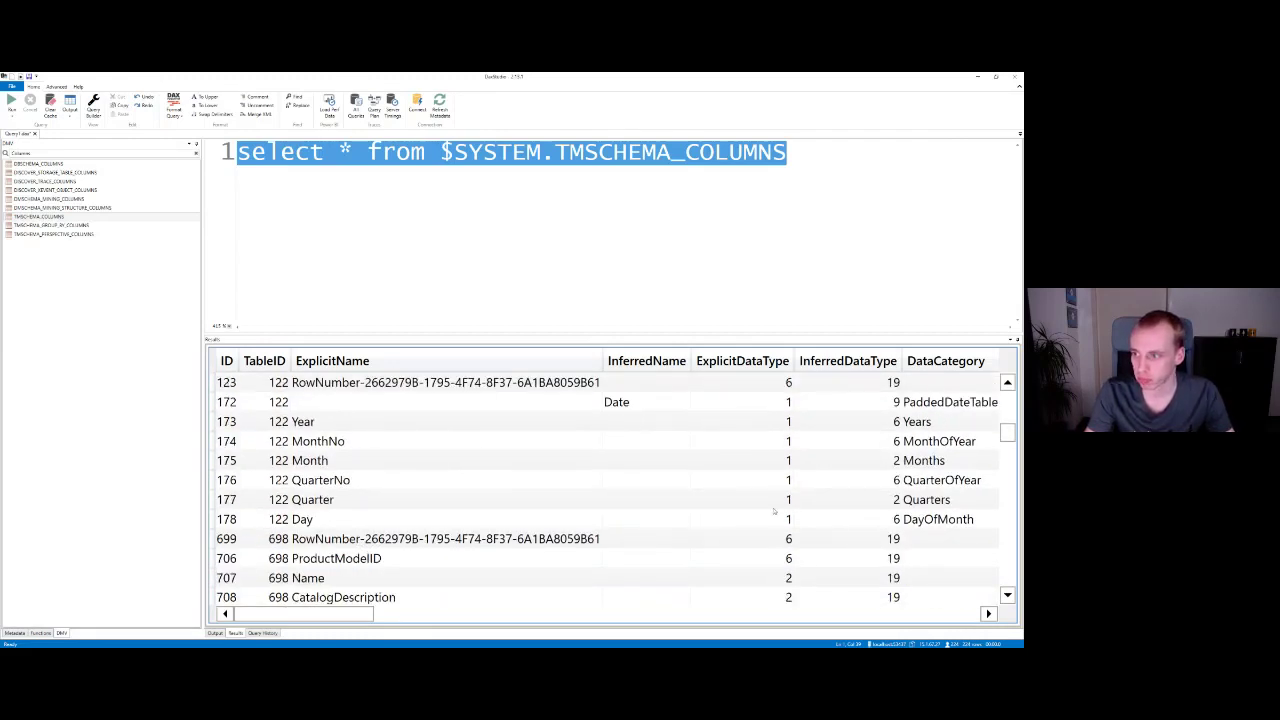
- Examine the DataCategory entries from PaddedDateTableDates to DayOfMonth and the IsHidden values of those date columns
{"action": "scroll", "coordinate": [773, 511], "scroll_direction": "down", "scroll_amount": 2}
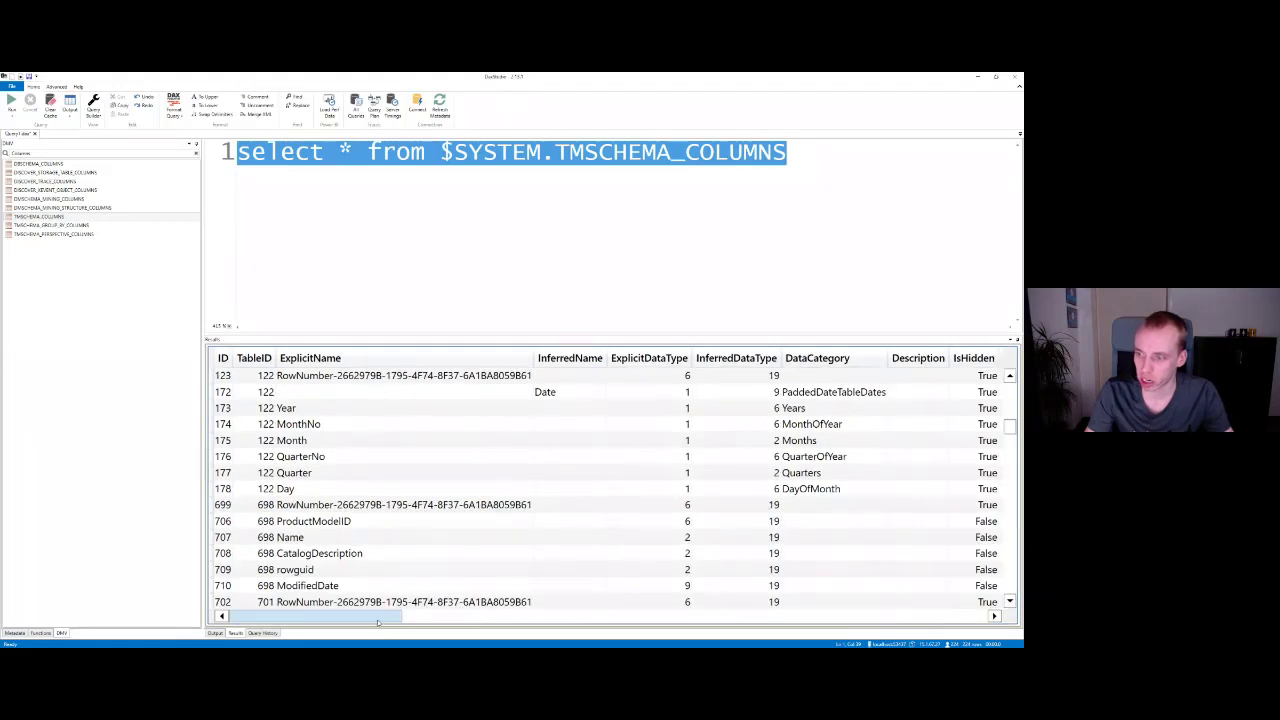
{"action": "left_click_drag", "start_coordinate": [391, 621], "coordinate": [467, 621]}
{"action": "left_click", "coordinate": [535, 392]}
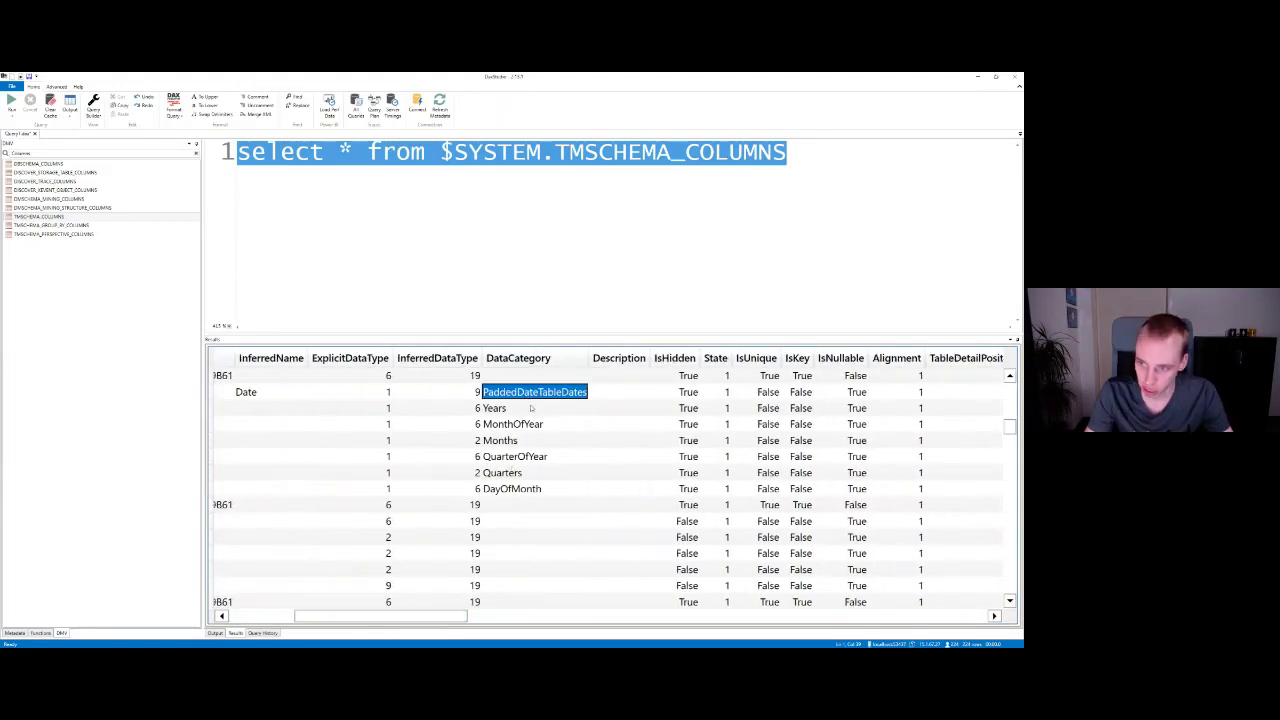
{"action": "left_click", "coordinate": [541, 457]}
{"action": "left_click", "coordinate": [540, 489]}
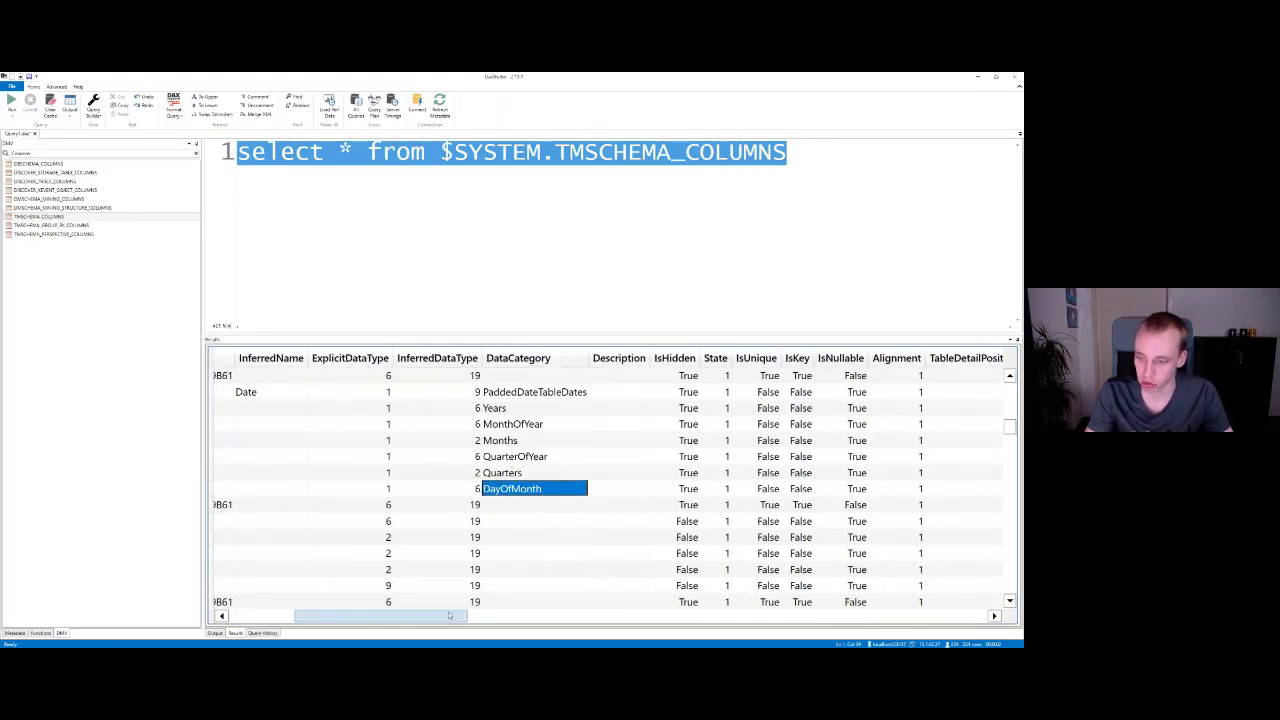
{"action": "left_click_drag", "start_coordinate": [449, 619], "coordinate": [486, 619]}
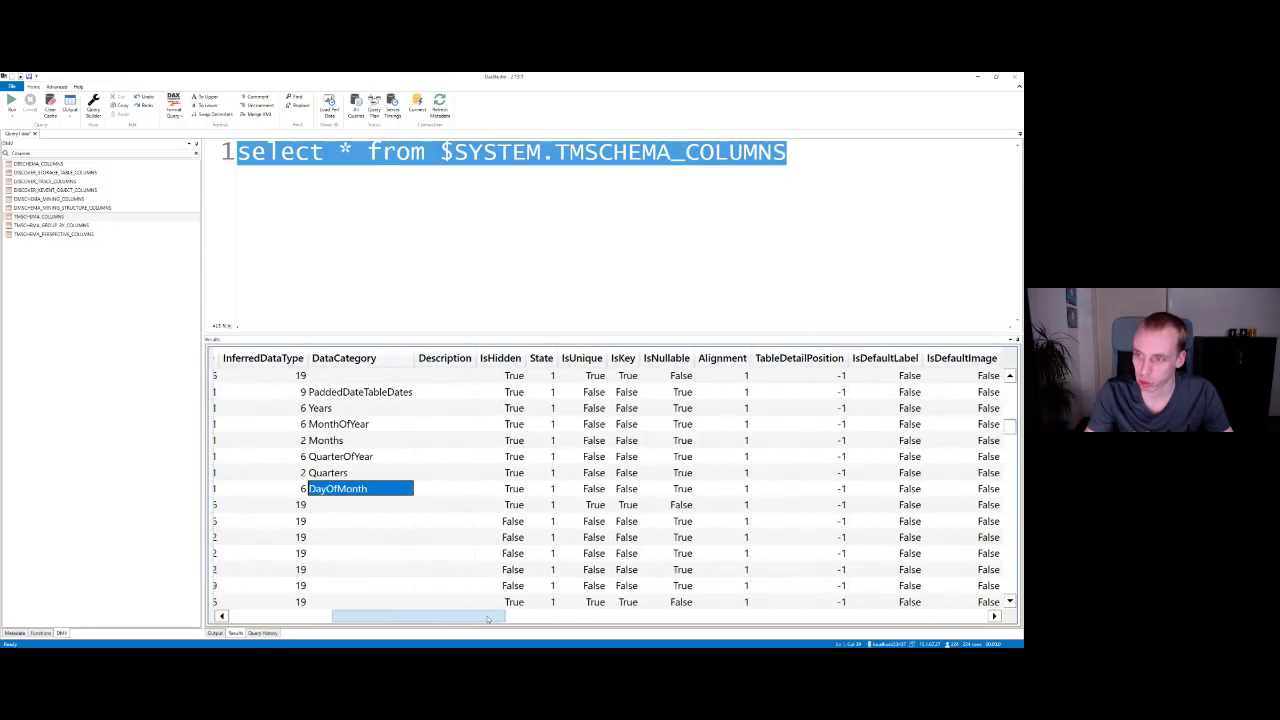
{"action": "left_click", "coordinate": [514, 408]}
{"action": "scroll", "coordinate": [450, 393], "scroll_direction": "up", "scroll_amount": 5}
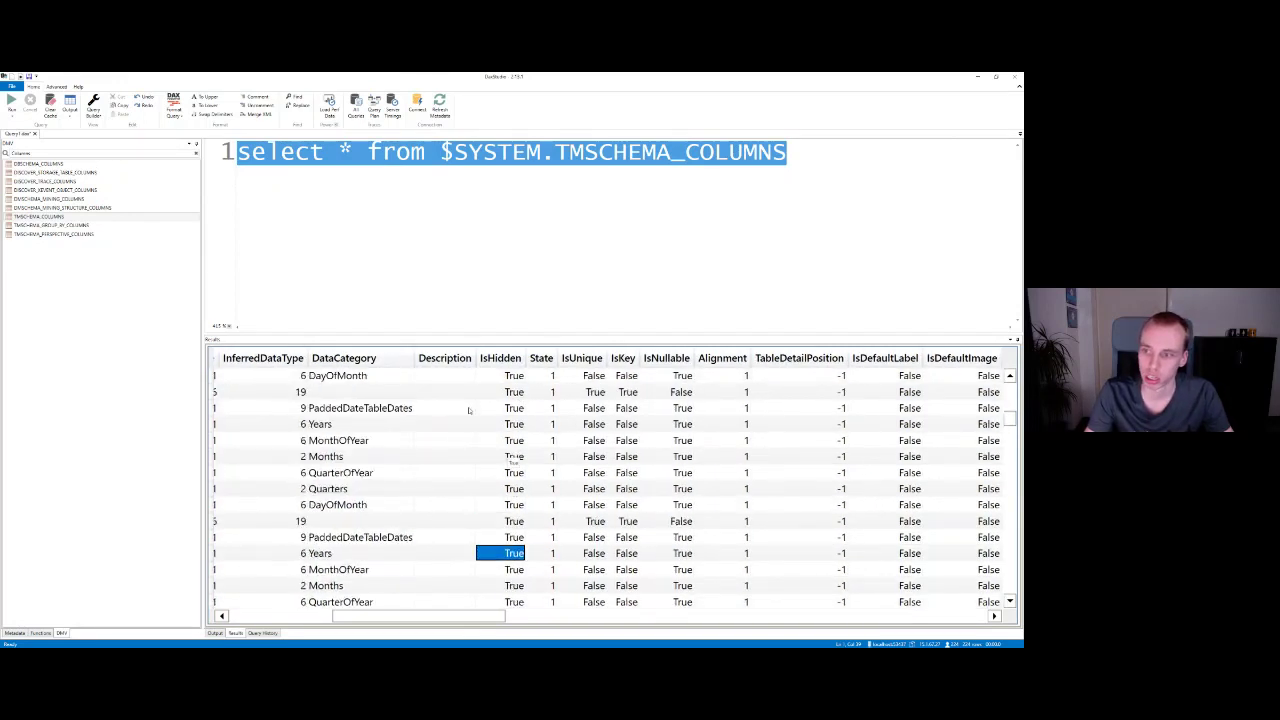
- Check the Description field across the date columns and the regular columns listed above them
{"action": "left_click", "coordinate": [450, 392]}
{"action": "left_click", "coordinate": [457, 440]}
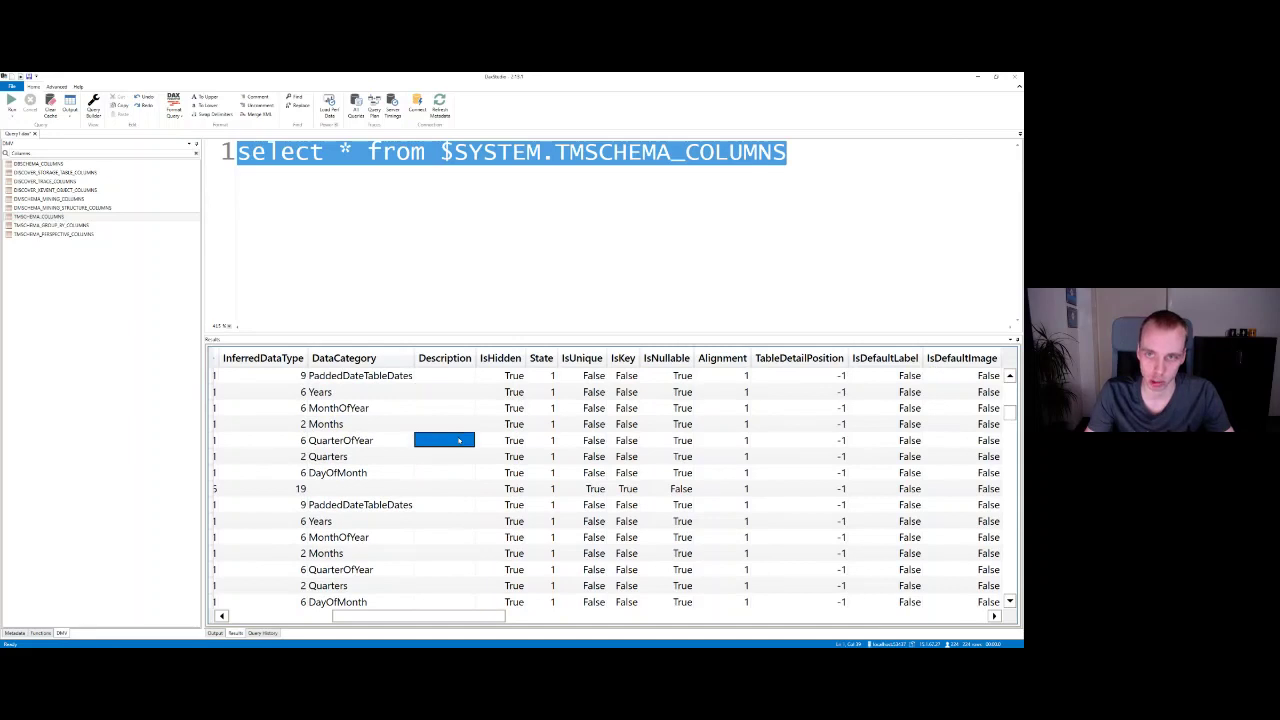
{"action": "left_click", "coordinate": [450, 393]}
{"action": "left_click", "coordinate": [453, 377]}
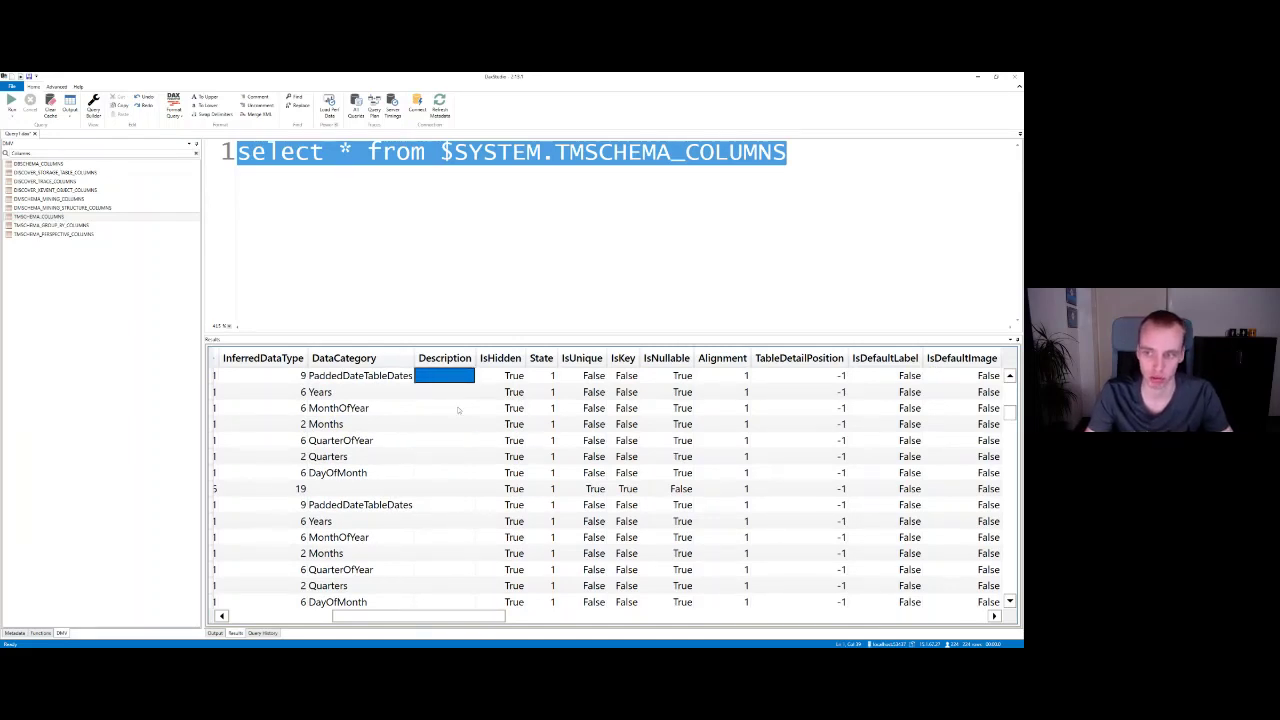
{"action": "scroll", "coordinate": [455, 412], "scroll_direction": "up", "scroll_amount": 3}
{"action": "scroll", "coordinate": [439, 421], "scroll_direction": "up", "scroll_amount": 3}
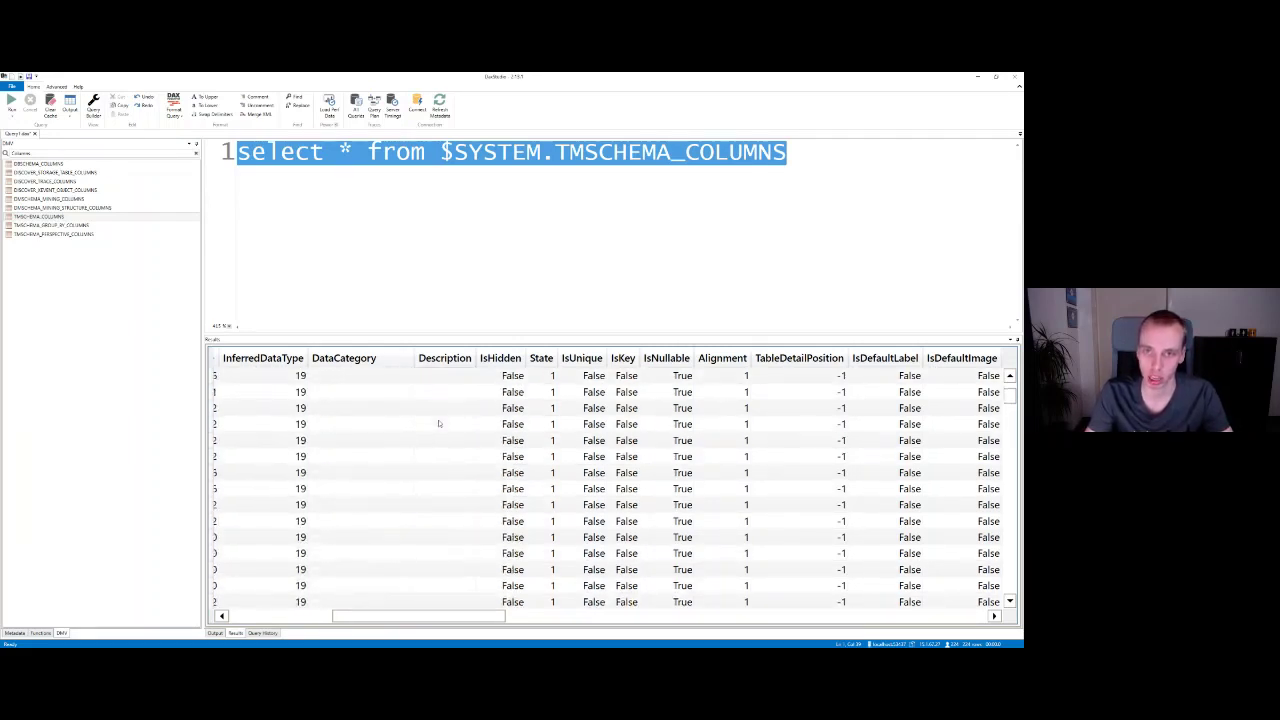
- Switch to Power BI Desktop and inspect the Description property of the BillToAddressID column and of the SalesLT SalesOrderHeader table
{"action": "scroll", "coordinate": [439, 421], "scroll_direction": "down", "scroll_amount": 4}
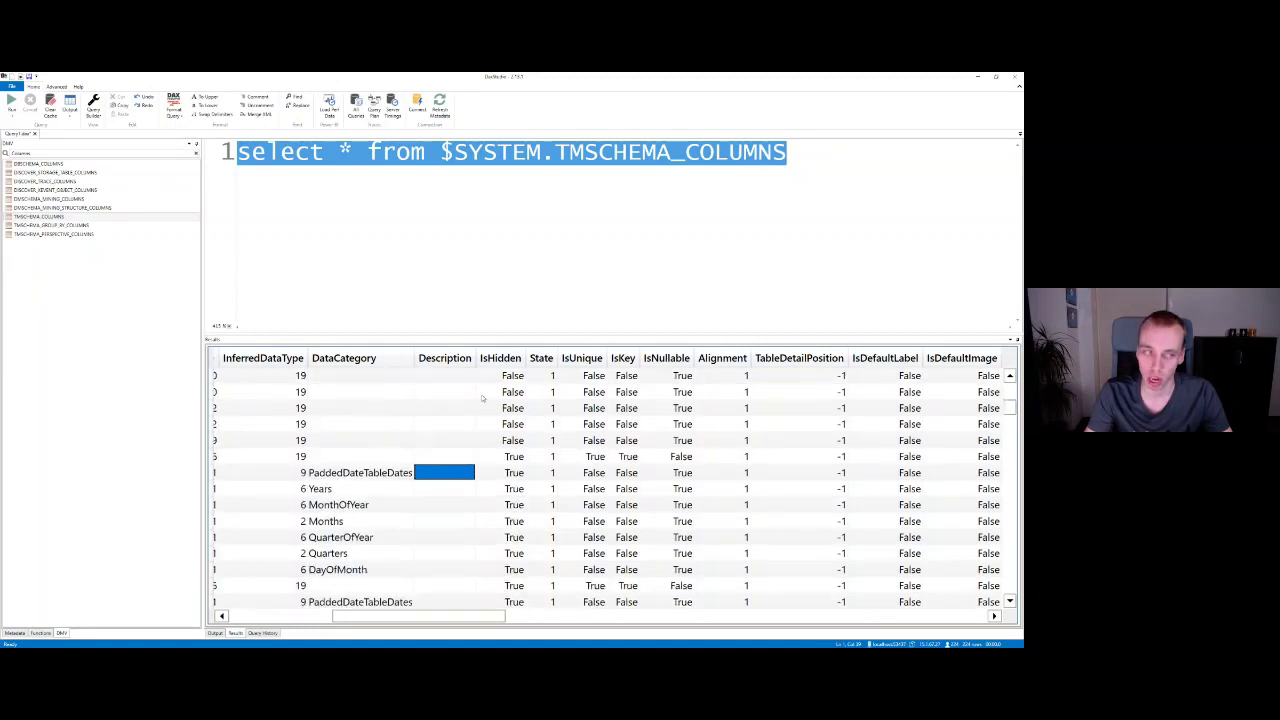
{"action": "key", "text": "alt+Tab"}
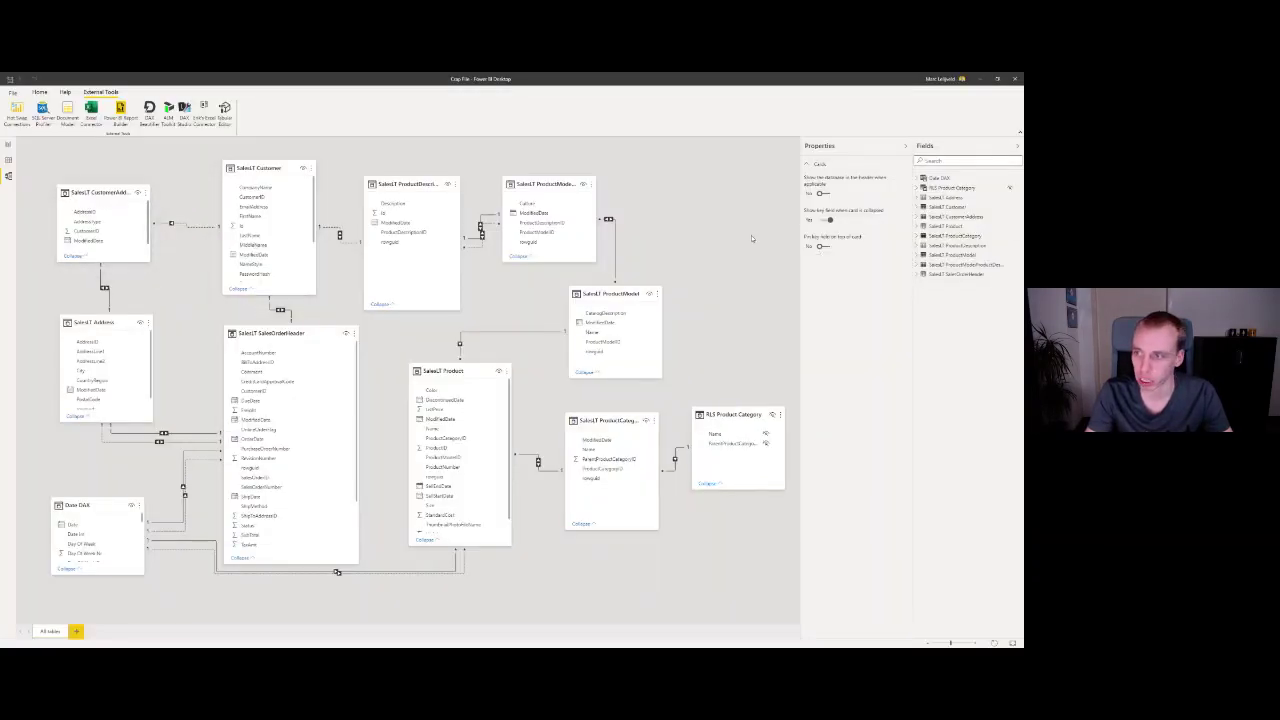
{"action": "left_click", "coordinate": [274, 334]}
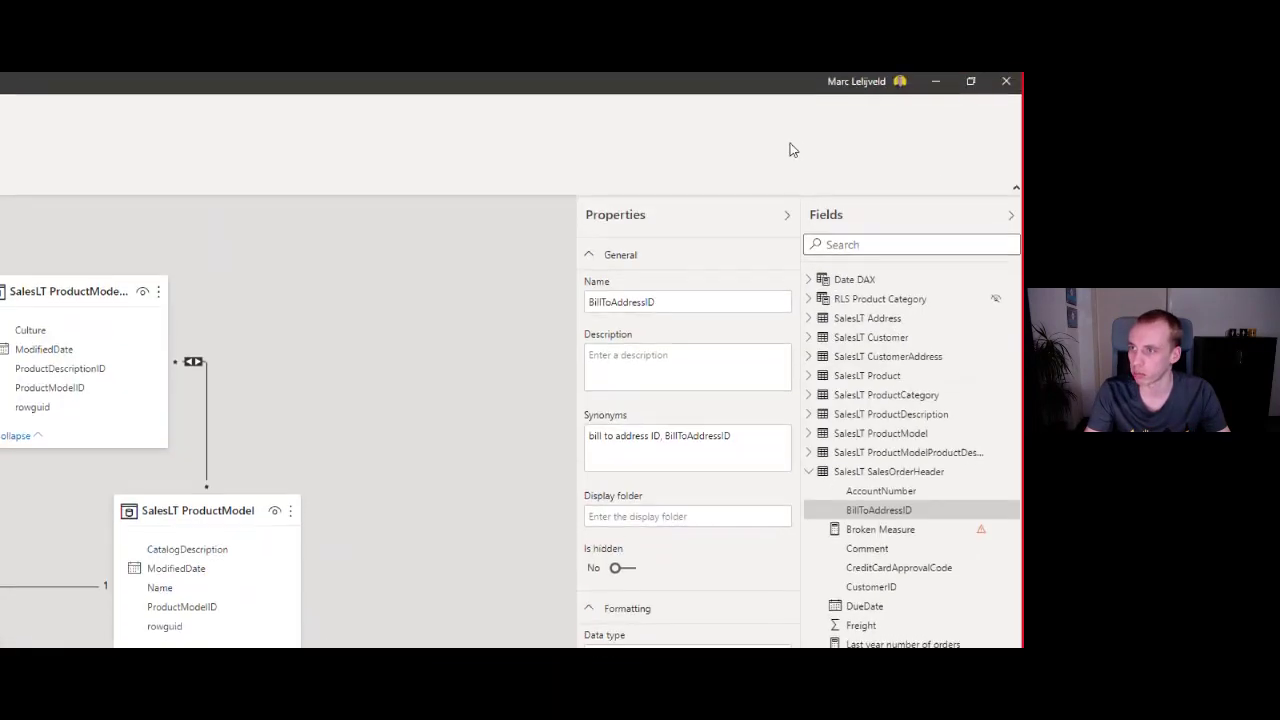
{"action": "left_click", "coordinate": [613, 199]}
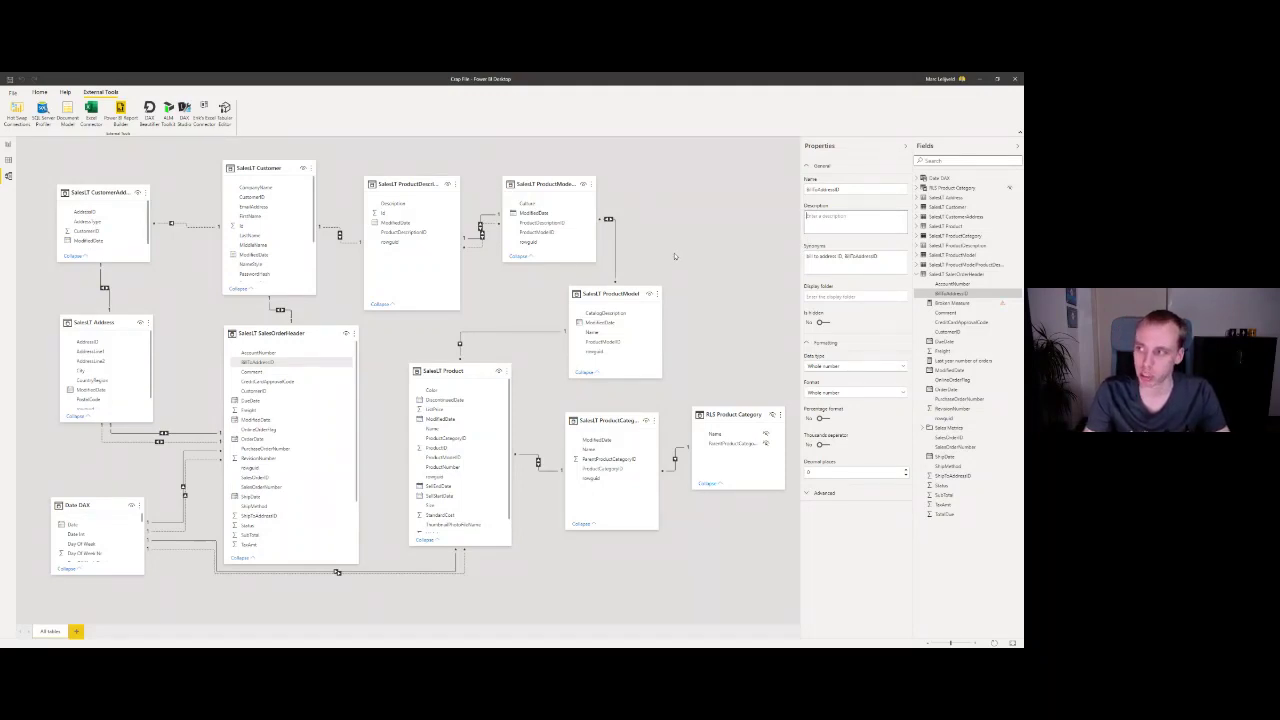
{"action": "left_click", "coordinate": [672, 255]}
{"action": "left_click", "coordinate": [301, 333]}
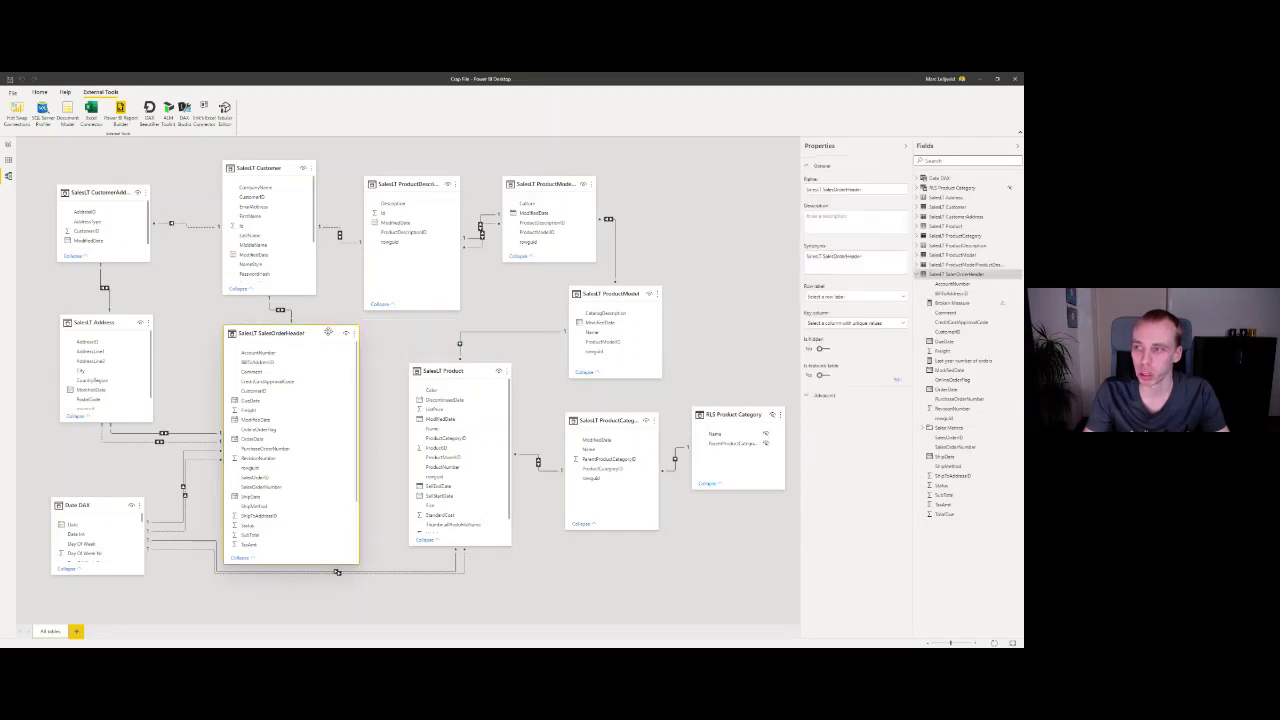
{"action": "left_click", "coordinate": [734, 204]}
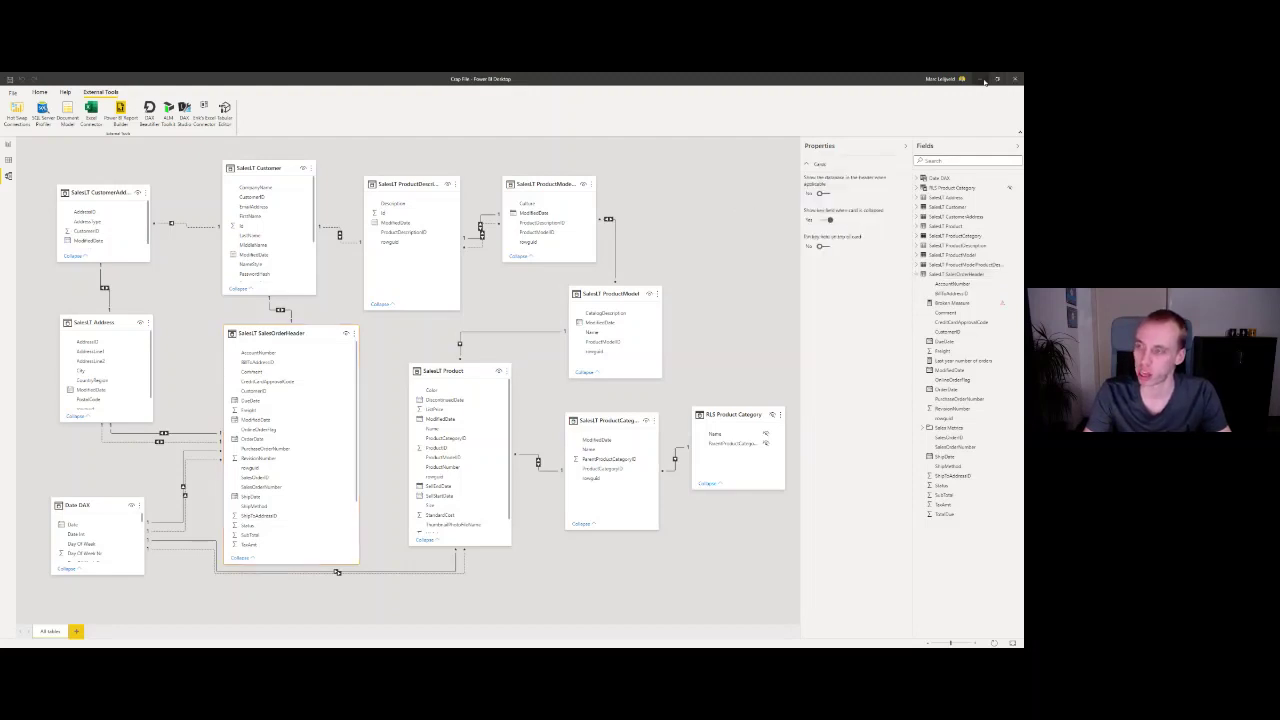
- Return to DAX Studio, widen the Description column in the results and check its cells around the first PaddedDateTableDates row
{"action": "left_click", "coordinate": [983, 80]}
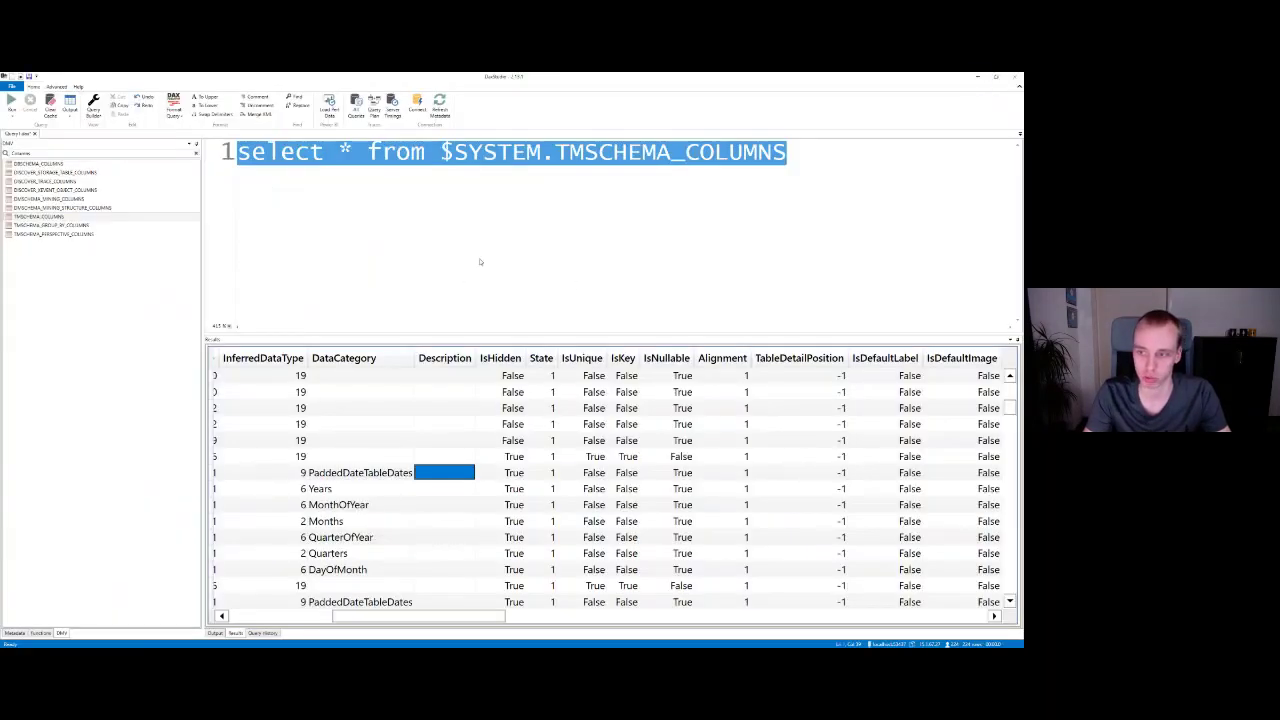
{"action": "left_click", "coordinate": [463, 410]}
{"action": "left_click", "coordinate": [457, 456]}
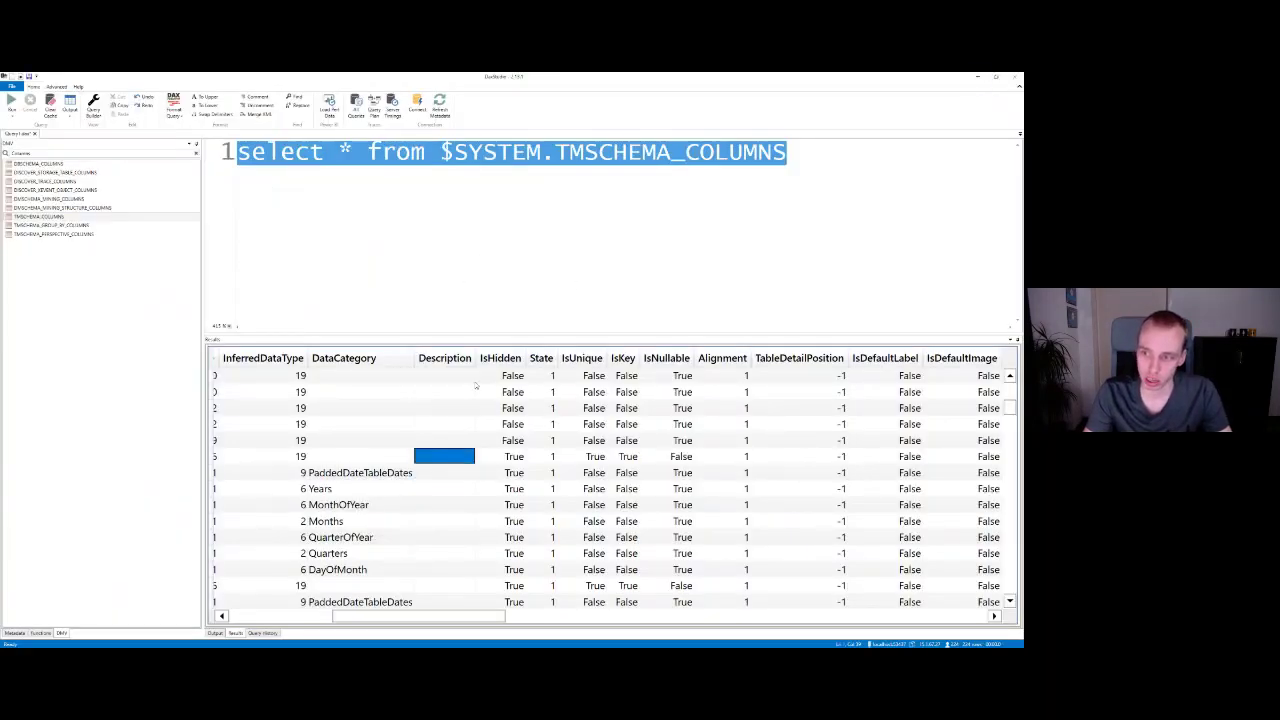
{"action": "left_click_drag", "start_coordinate": [475, 358], "coordinate": [592, 358]}
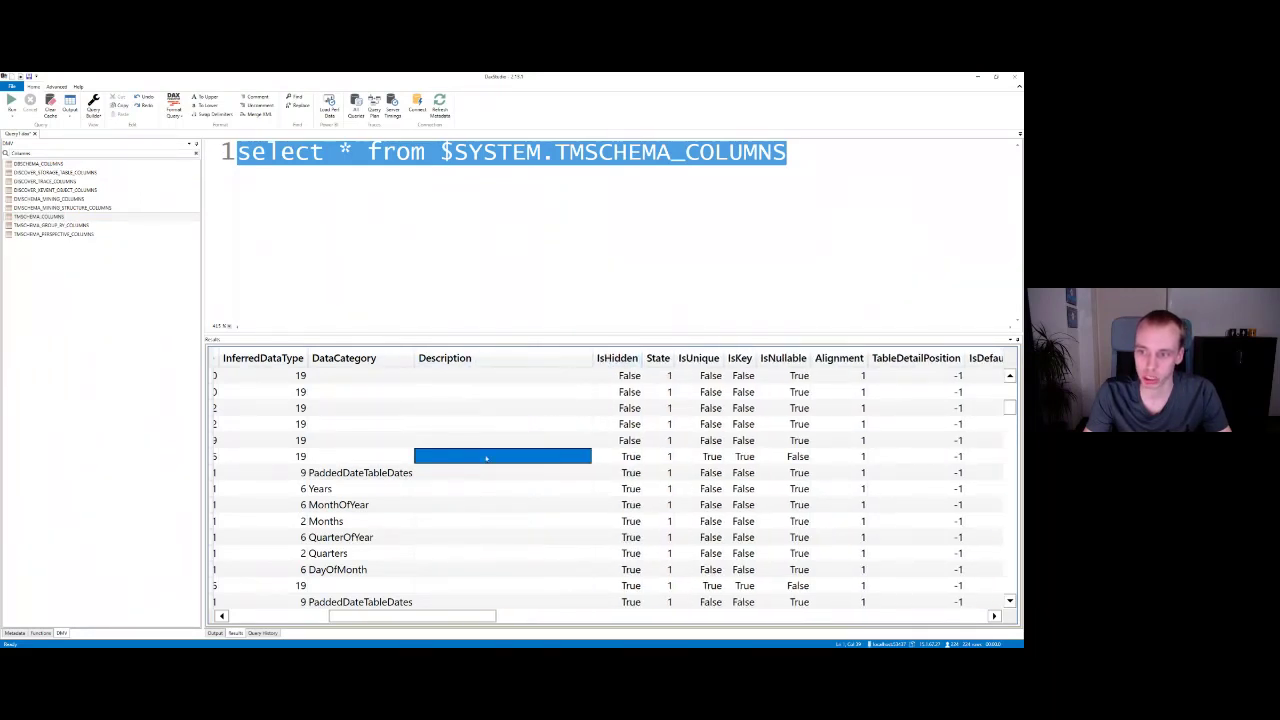
{"action": "left_click", "coordinate": [469, 440]}
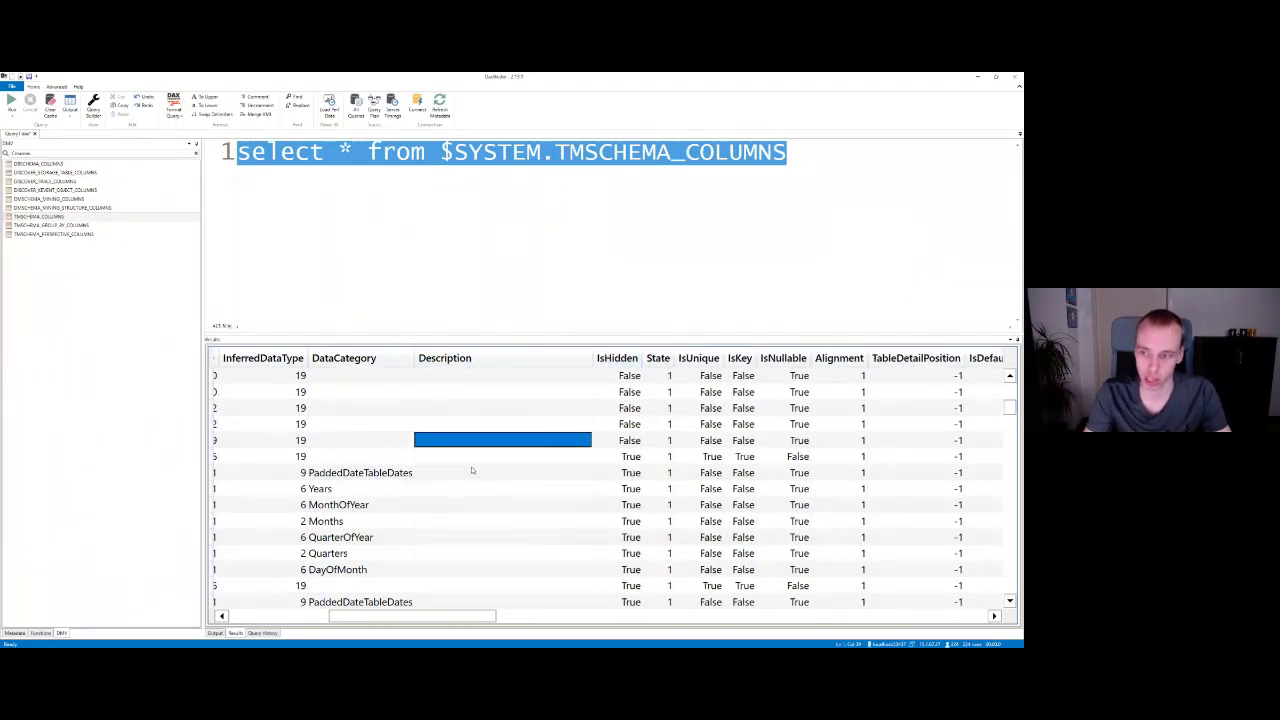
{"action": "left_click", "coordinate": [473, 470]}
- Clear the DMV list's search filter and filter the list for measure views instead
{"action": "left_click", "coordinate": [357, 226]}
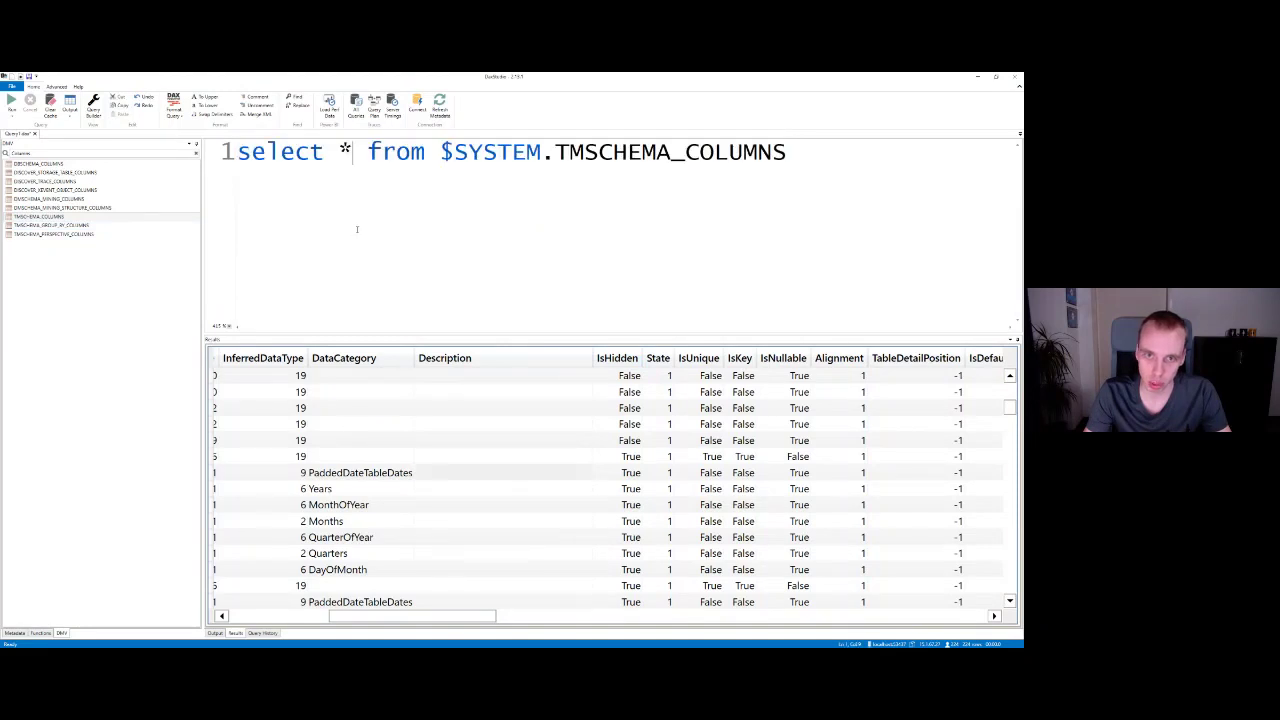
{"action": "double_click", "coordinate": [60, 156]}
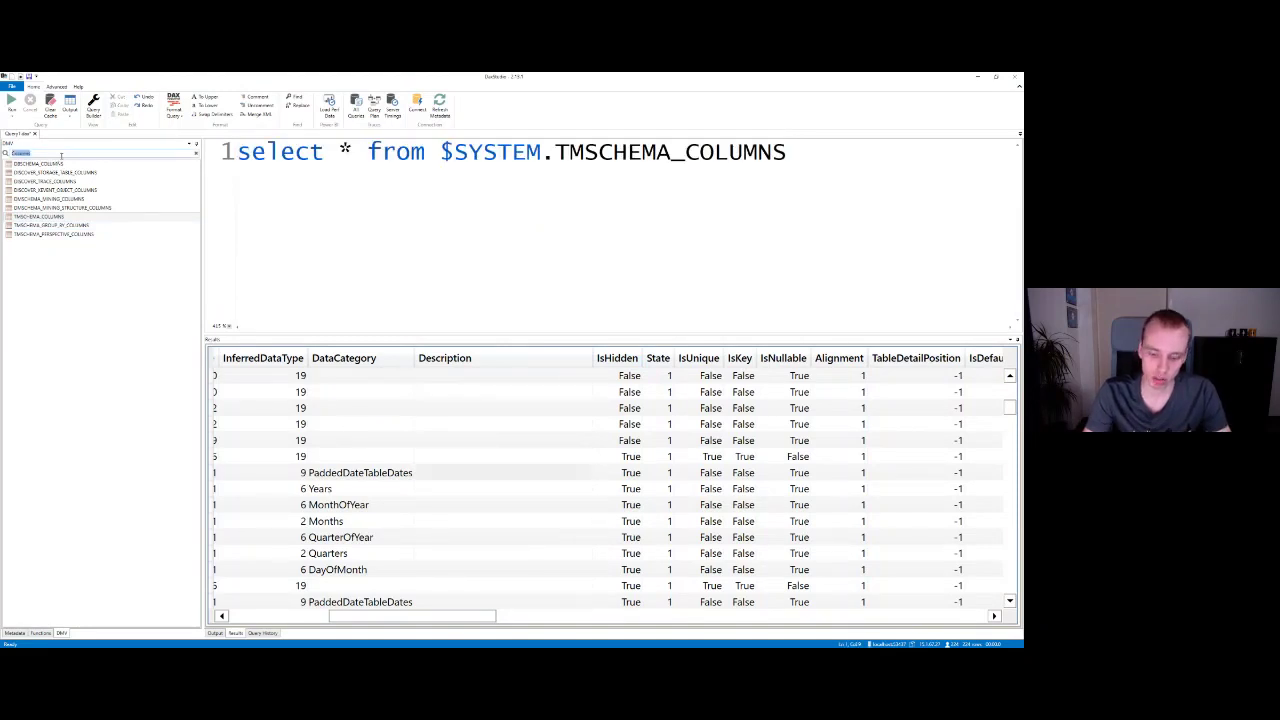
{"action": "key", "text": "BackSpace"}
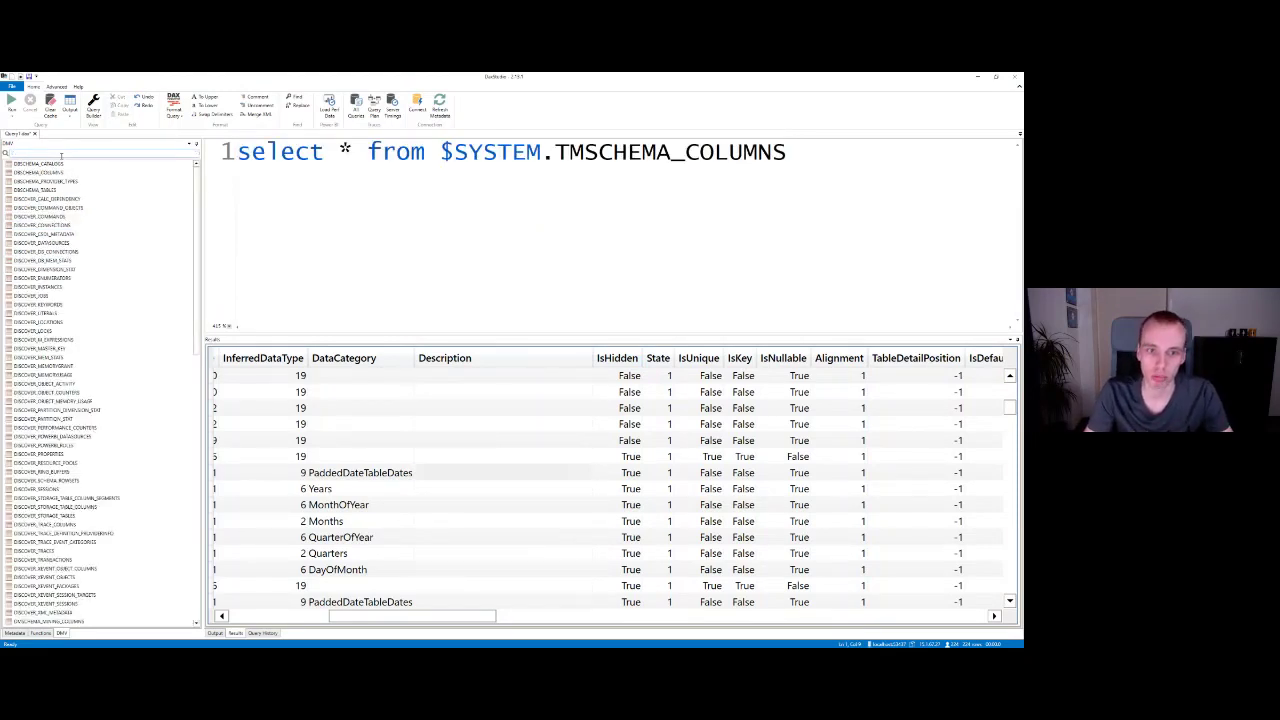
{"action": "type", "text": "measure"}
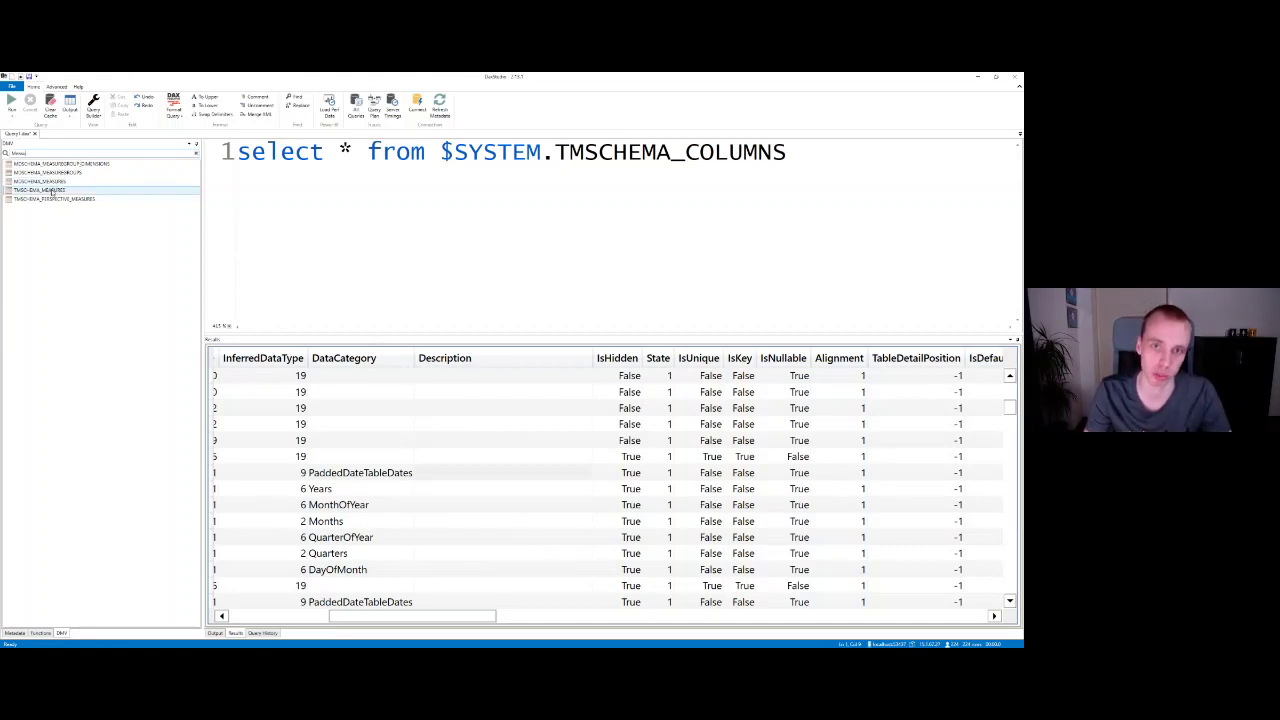
- Replace the query with select * from $SYSTEM.TMSCHEMA_MEASURES and run it
{"action": "key", "text": "ctrl+a"}
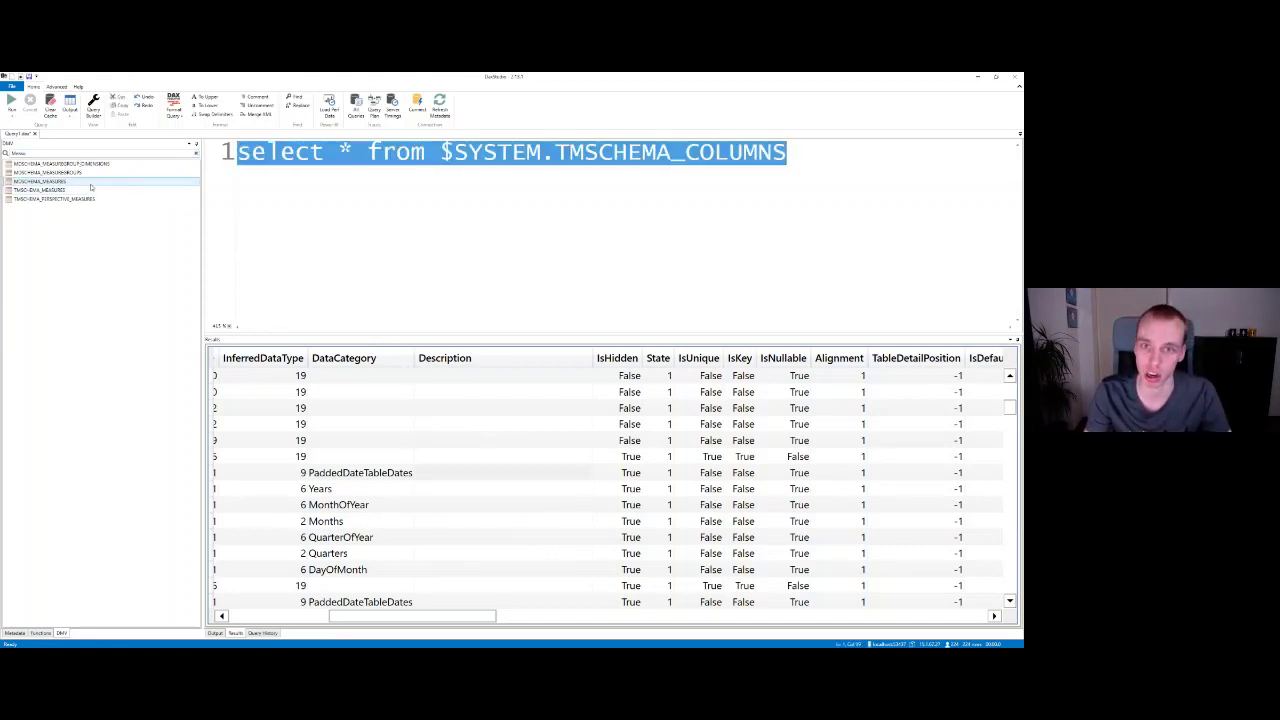
{"action": "double_click", "coordinate": [88, 191]}
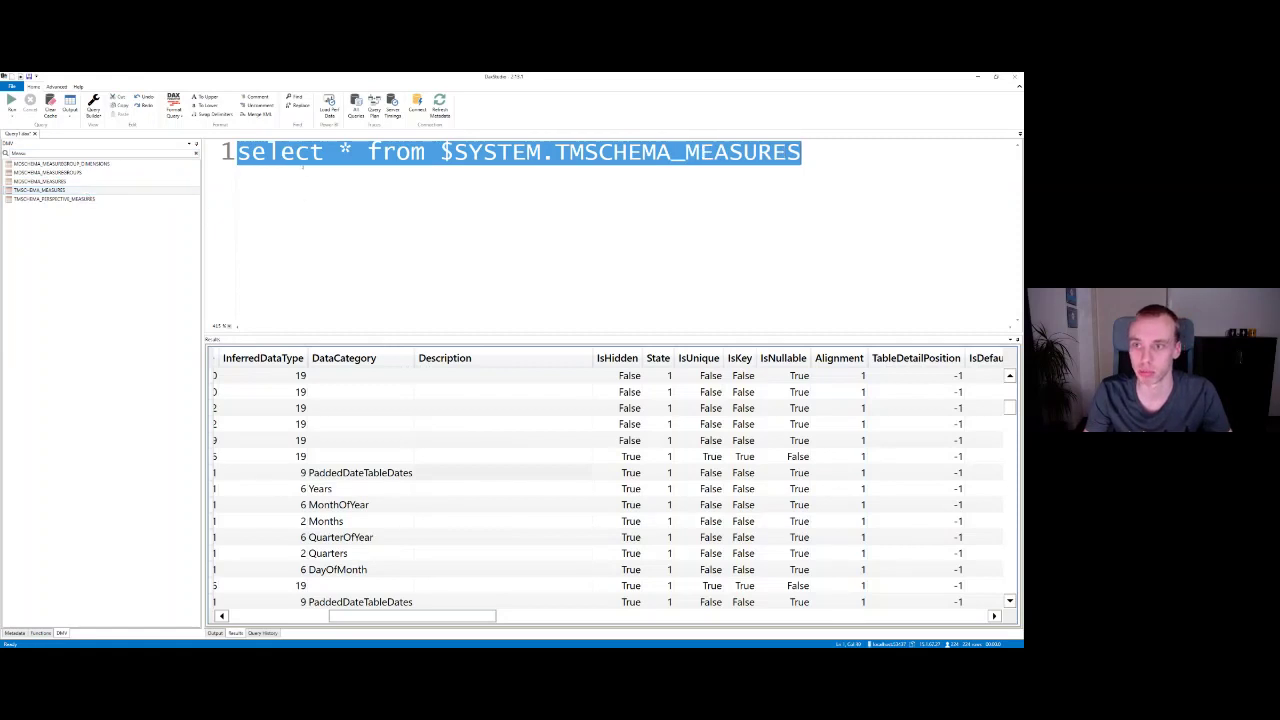
{"action": "left_click", "coordinate": [334, 152]}
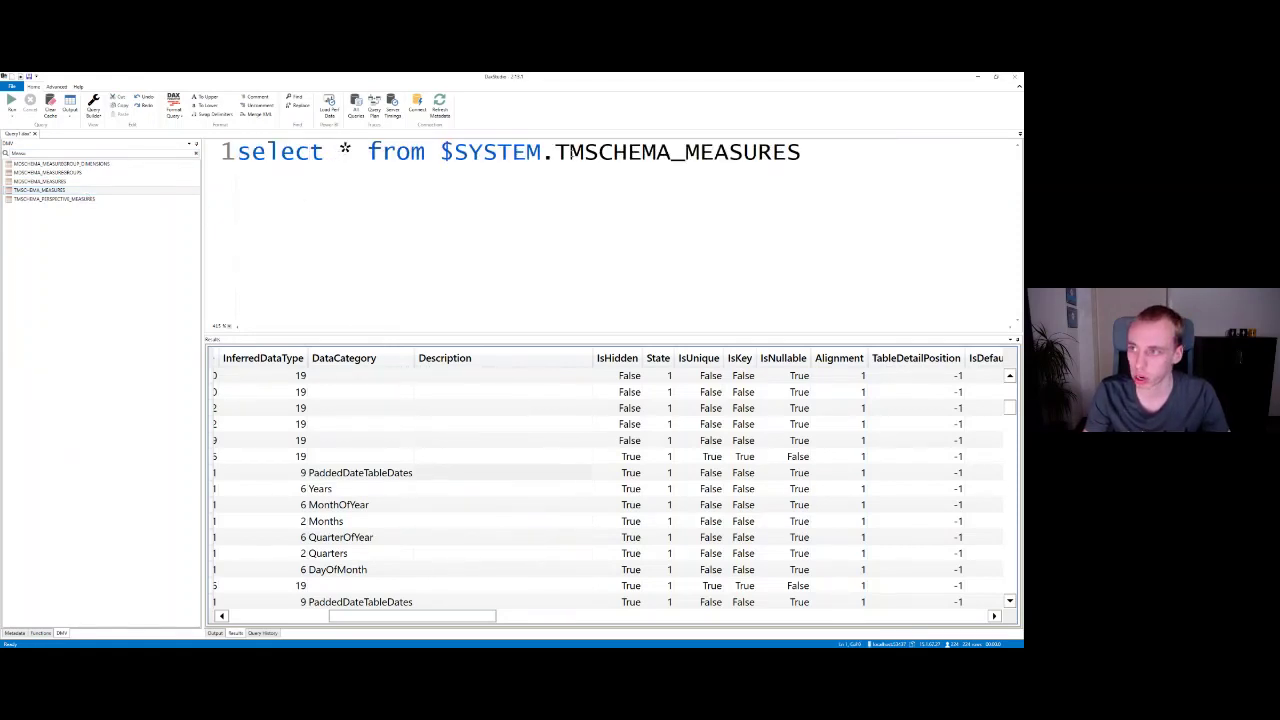
{"action": "left_click_drag", "start_coordinate": [568, 152], "coordinate": [774, 152]}
{"action": "key", "text": "ctrl+a"}
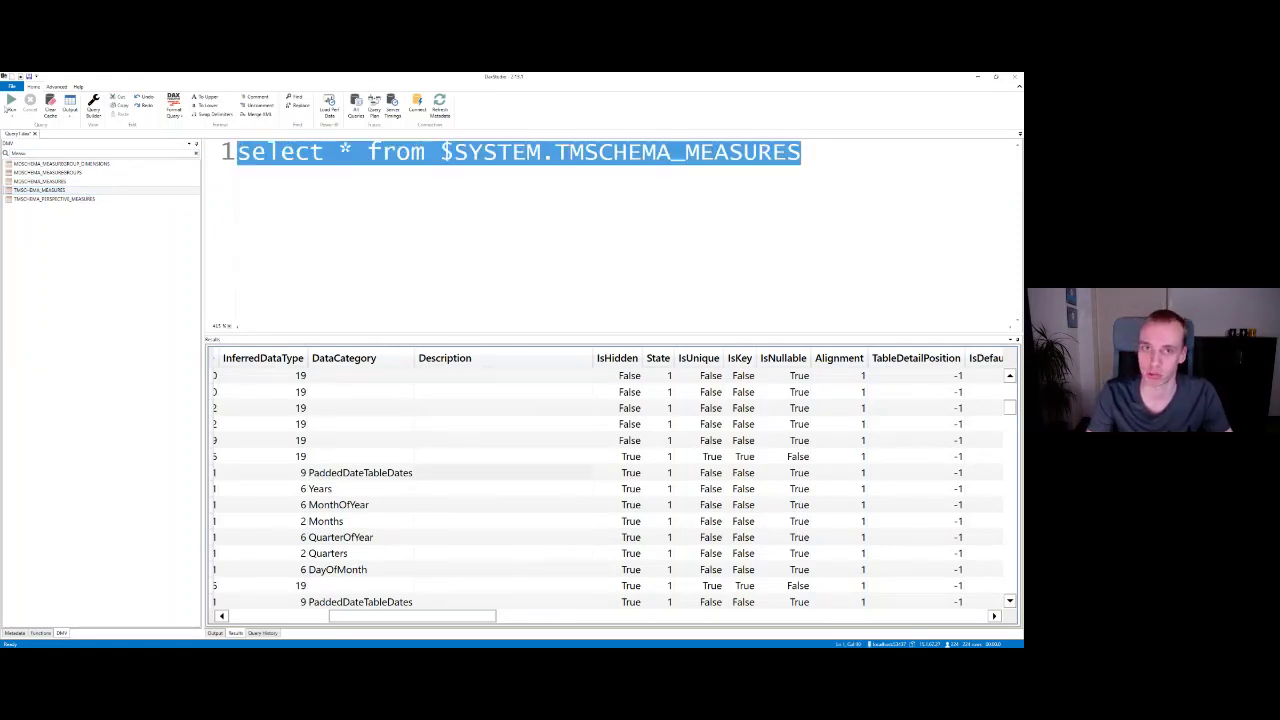
{"action": "key", "text": "F5"}
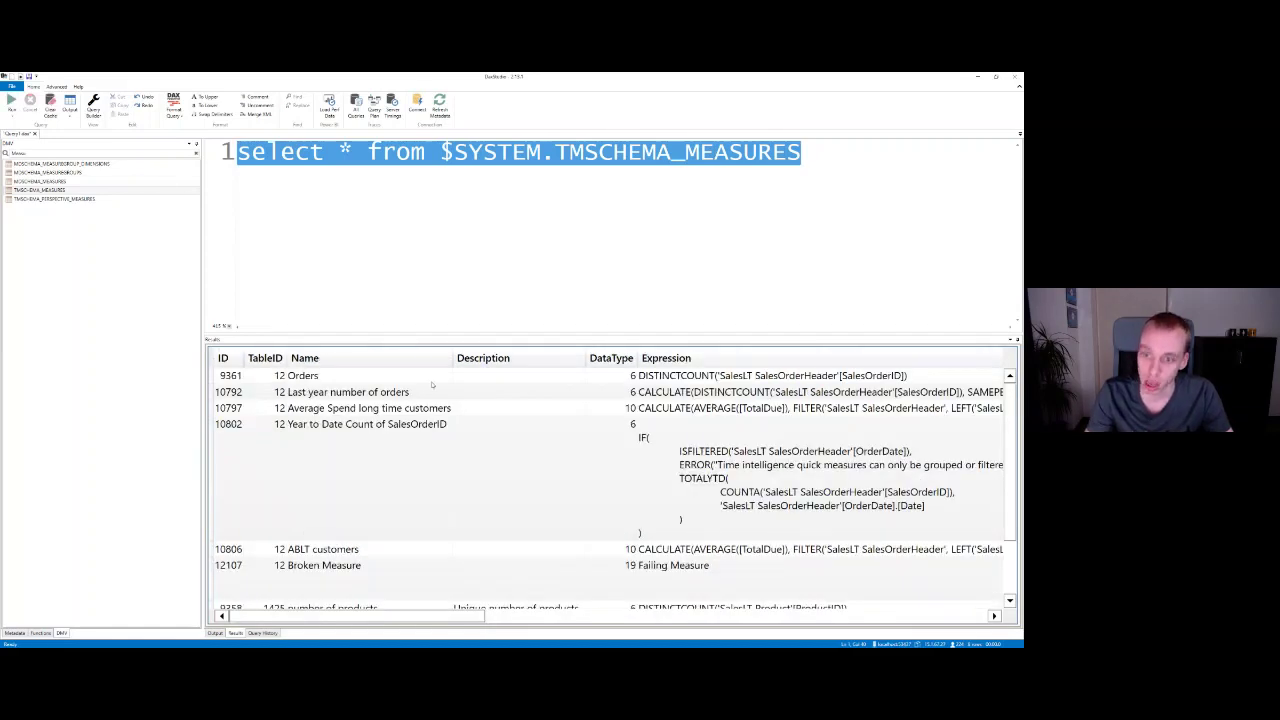
- Examine the Name, TableID and DAX Expression values of the measures in the TMSCHEMA_MEASURES results
{"action": "left_click", "coordinate": [365, 377]}
{"action": "left_click", "coordinate": [371, 394]}
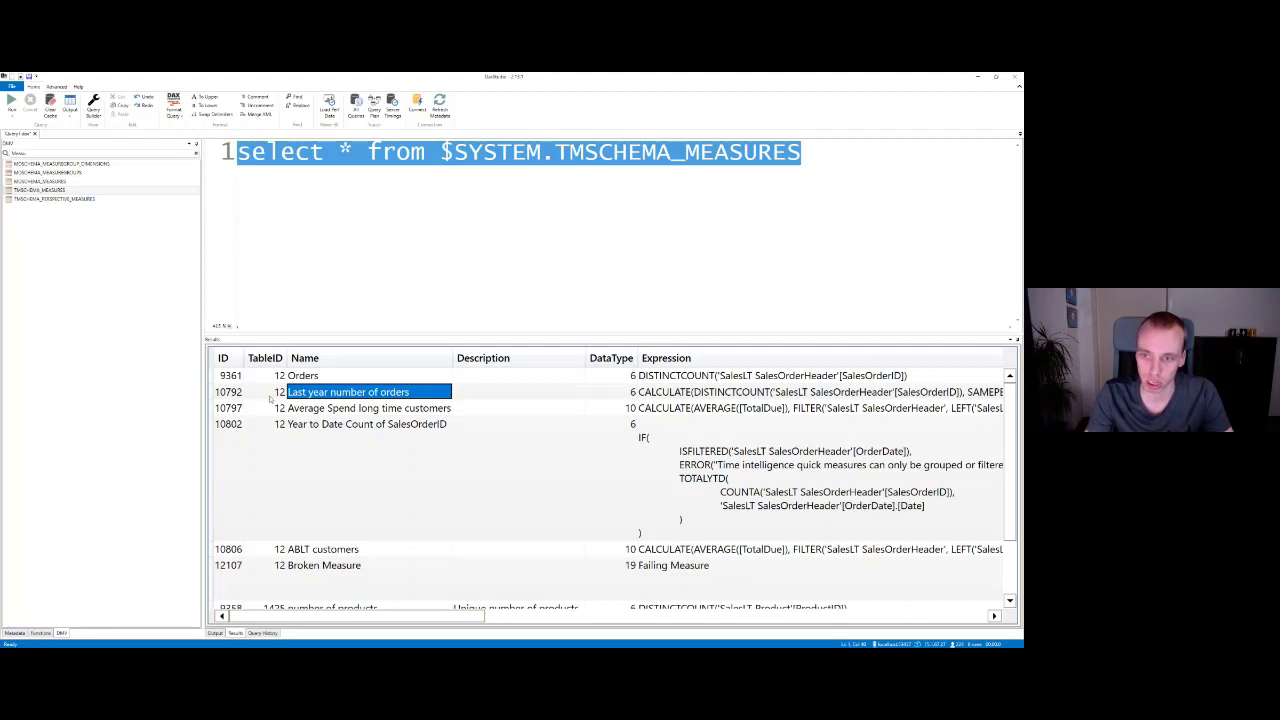
{"action": "left_click", "coordinate": [270, 396]}
{"action": "left_click", "coordinate": [274, 424]}
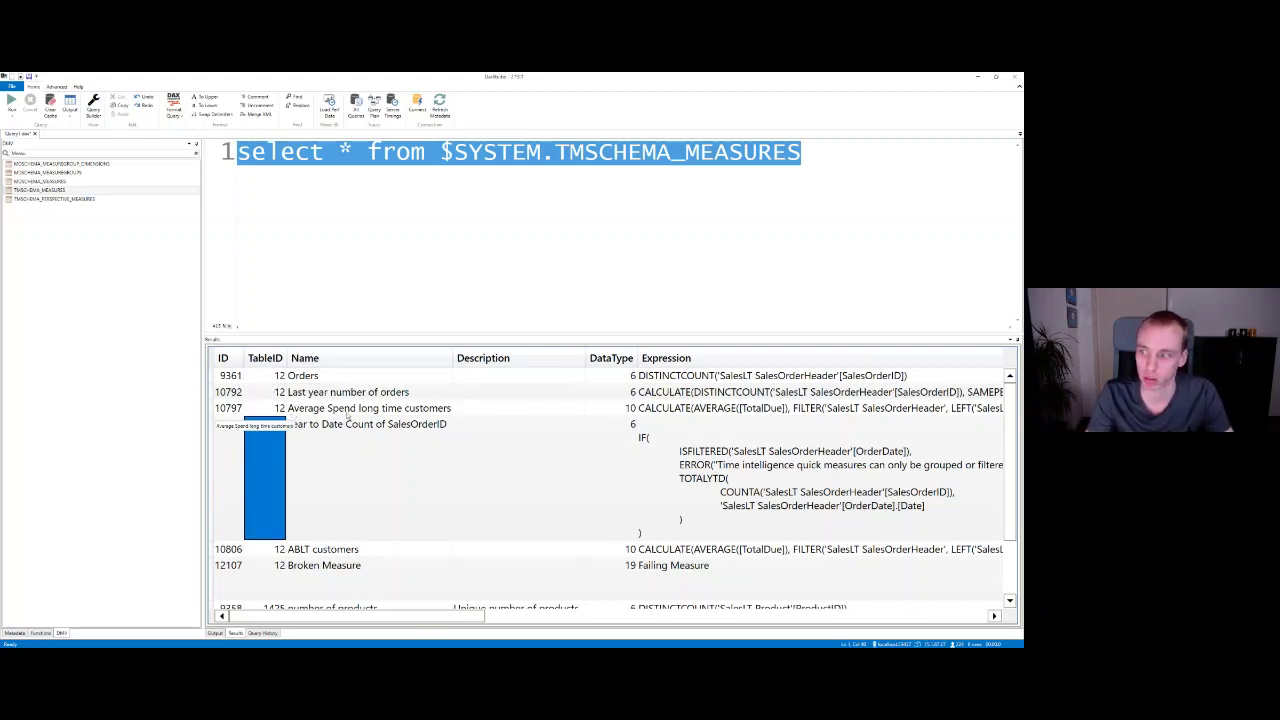
{"action": "left_click", "coordinate": [700, 394]}
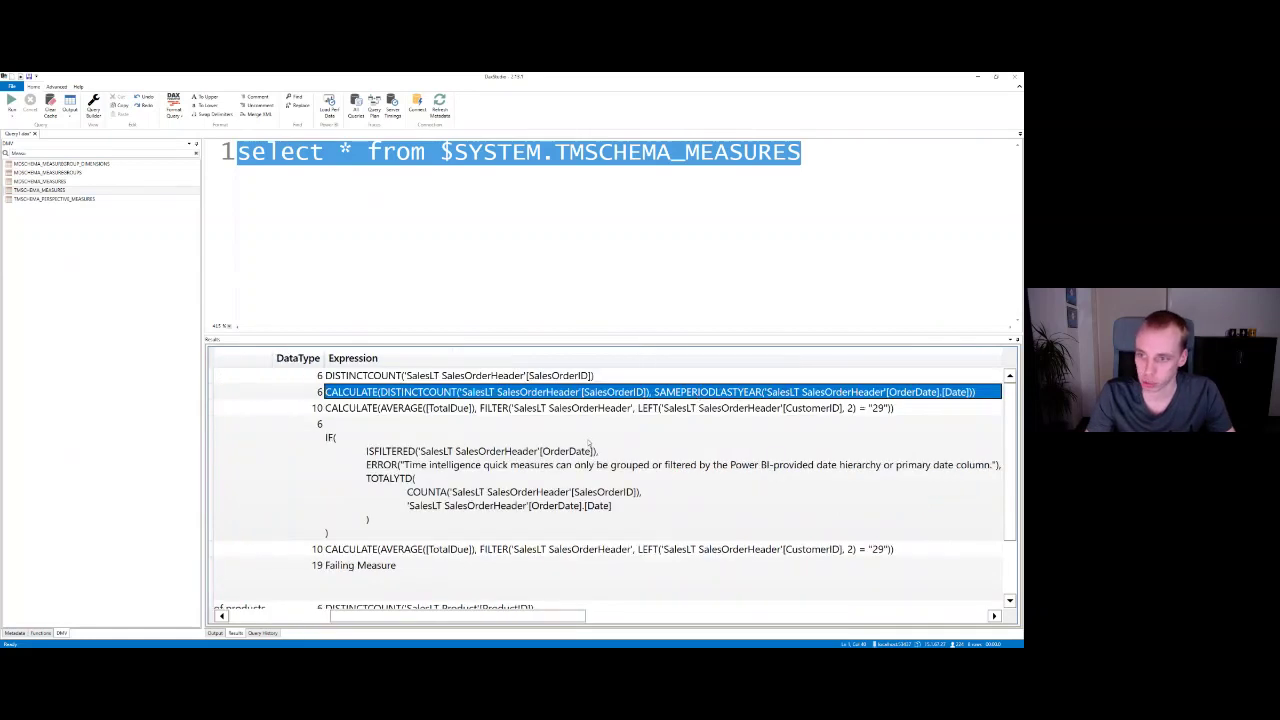
{"action": "left_click", "coordinate": [500, 410]}
{"action": "left_click", "coordinate": [491, 451]}
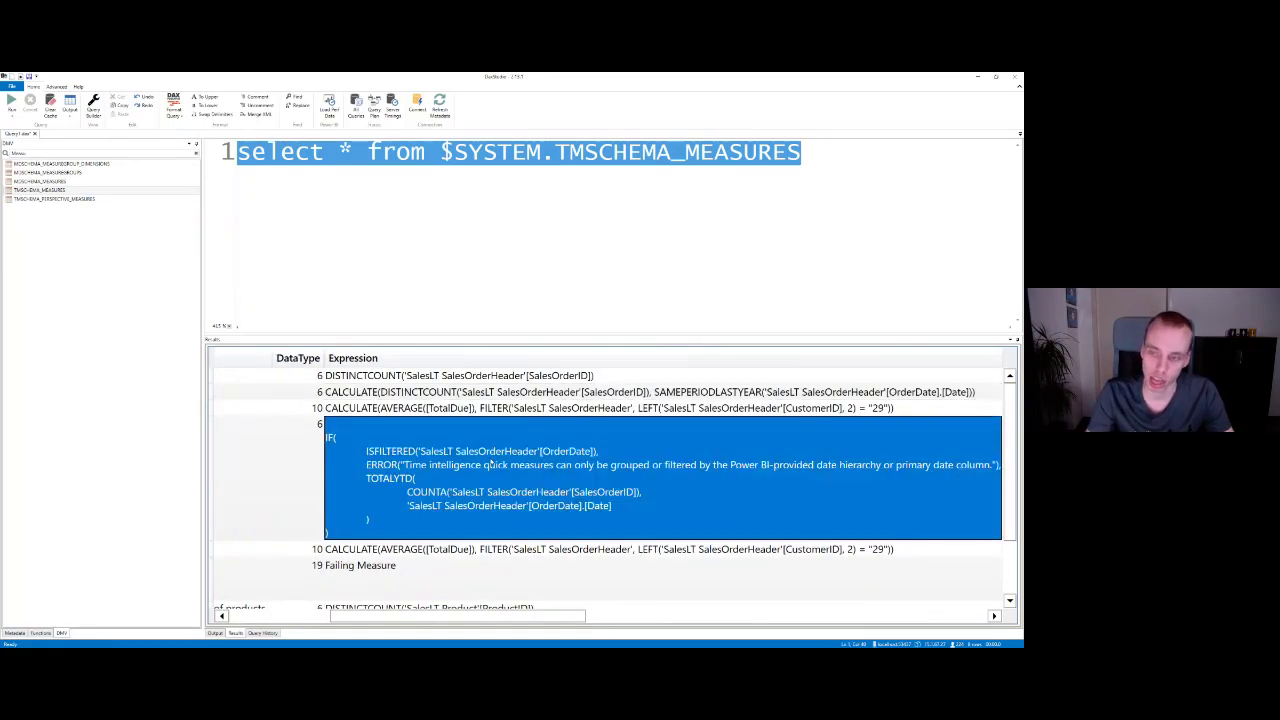
- Examine the measures' FormatString, IsHidden and ModifiedTime values and continue across to the DisplayFolder and DataCategory fields
{"action": "left_click_drag", "start_coordinate": [450, 619], "coordinate": [477, 619]}
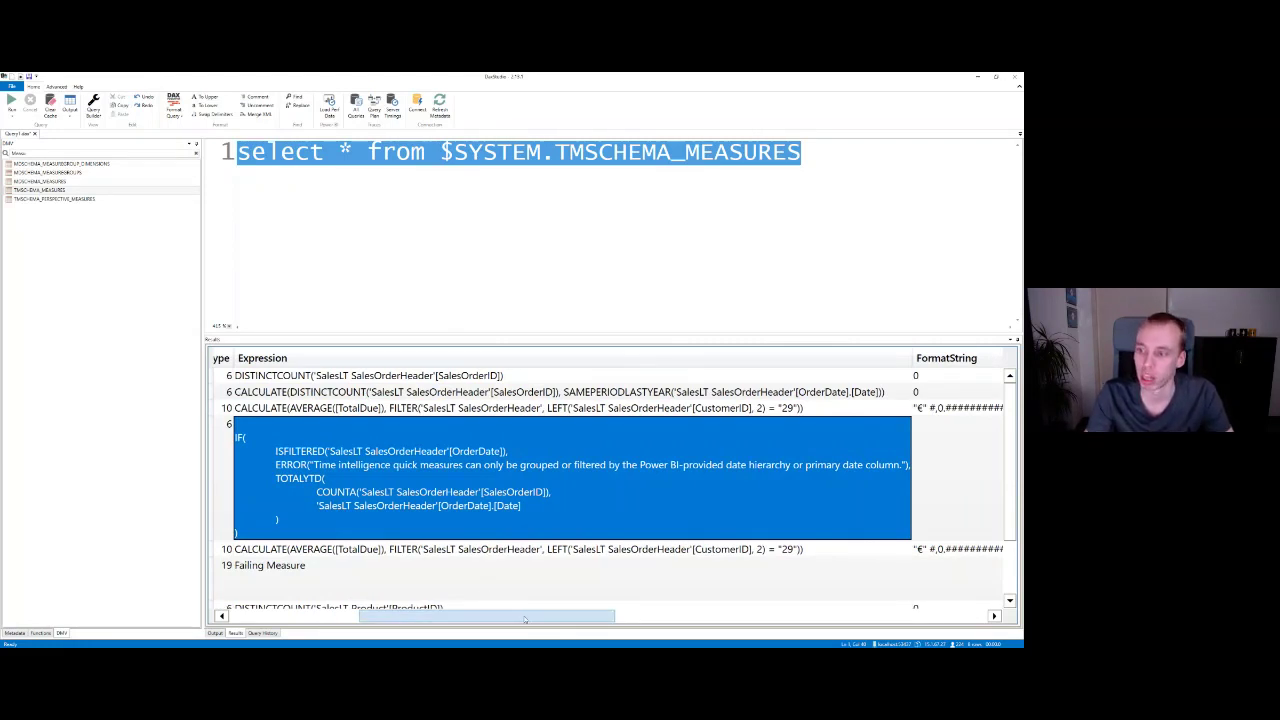
{"action": "left_click_drag", "start_coordinate": [524, 619], "coordinate": [684, 619]}
{"action": "left_click", "coordinate": [505, 409]}
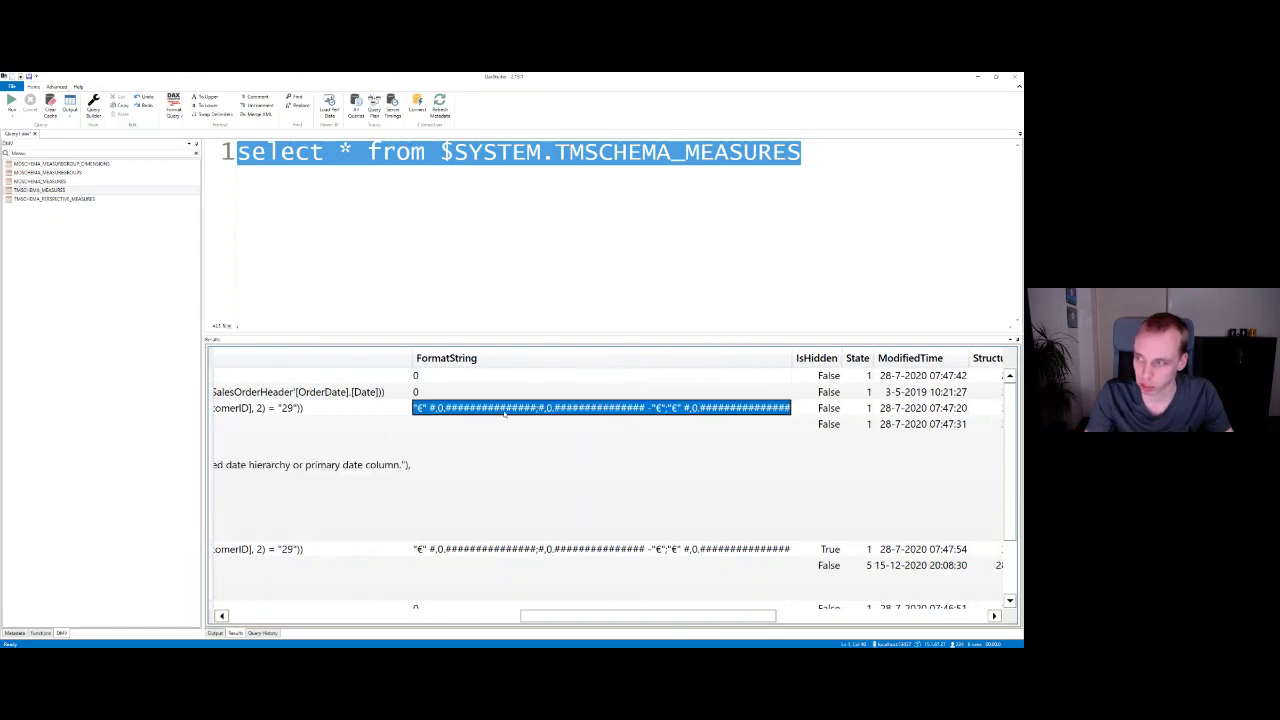
{"action": "left_click", "coordinate": [818, 391]}
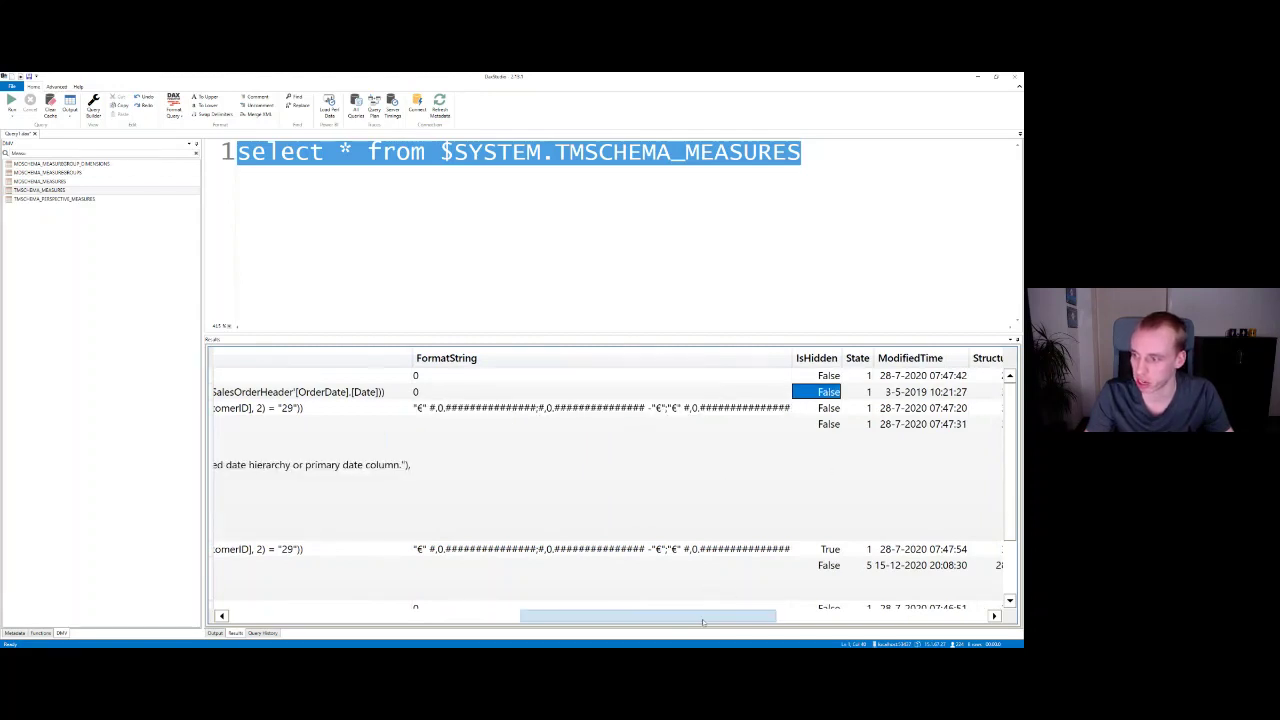
{"action": "left_click_drag", "start_coordinate": [696, 622], "coordinate": [838, 620]}
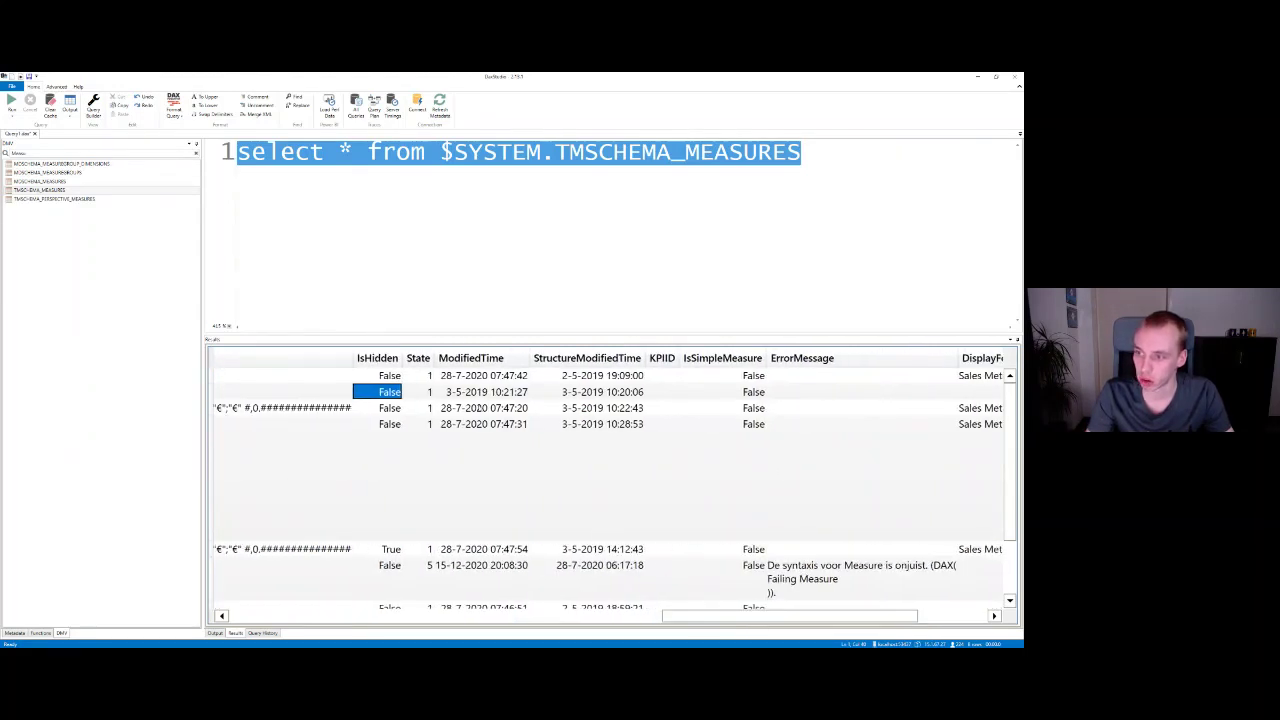
{"action": "left_click", "coordinate": [480, 408]}
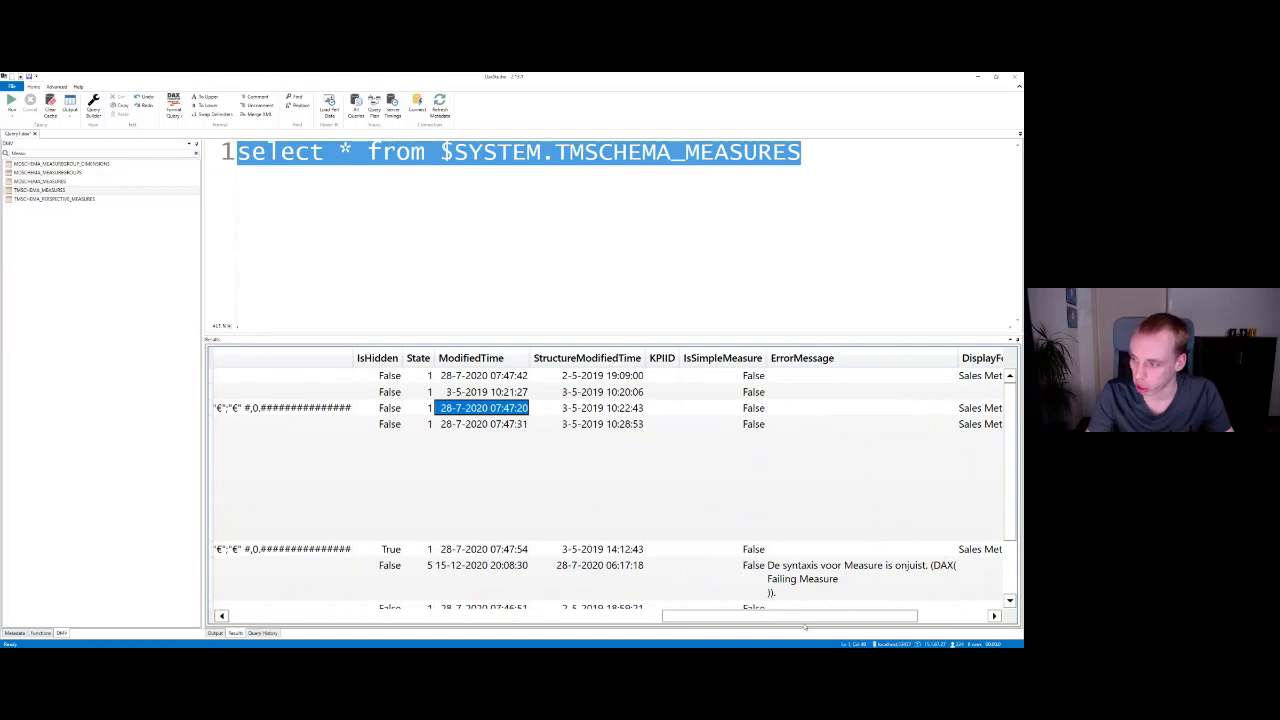
{"action": "left_click_drag", "start_coordinate": [806, 618], "coordinate": [884, 618]}
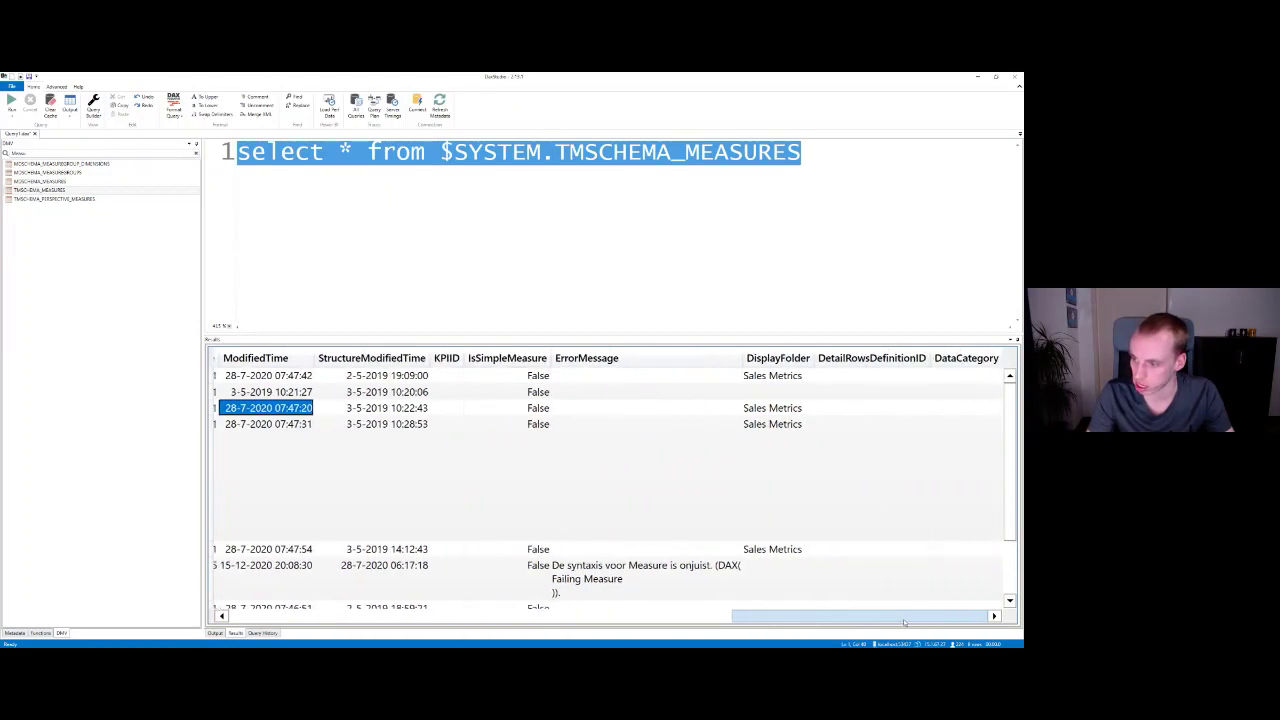
- Inspect the full ErrorMessage text of the Broken Measure row in the measure results
{"action": "left_click", "coordinate": [631, 580]}
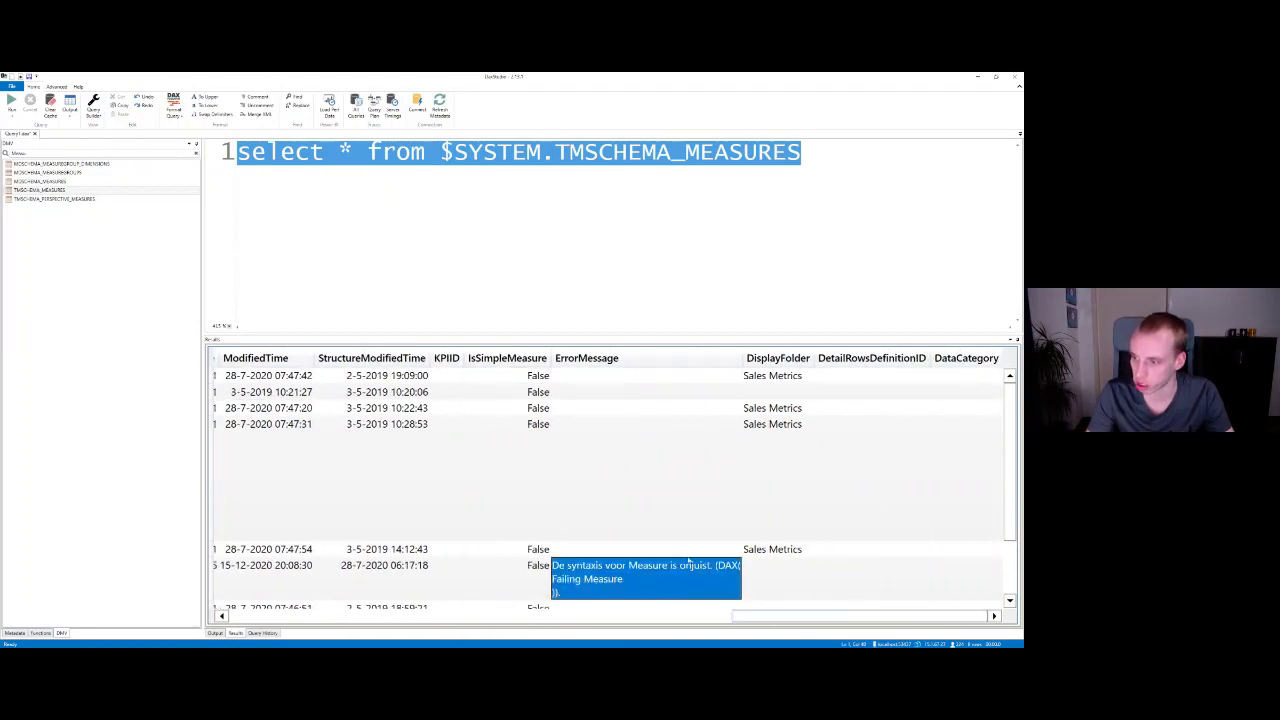
{"action": "scroll", "coordinate": [688, 563], "scroll_direction": "down", "scroll_amount": 1}
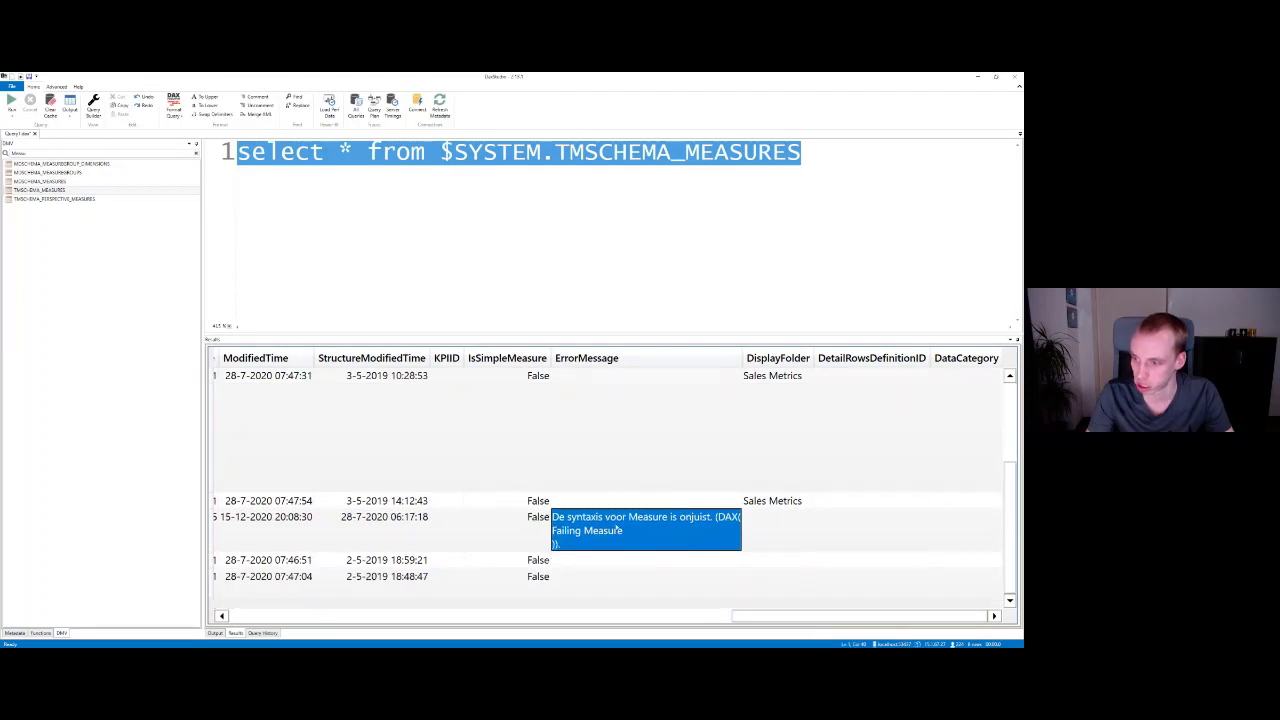
{"action": "left_click_drag", "start_coordinate": [617, 530], "coordinate": [575, 521]}
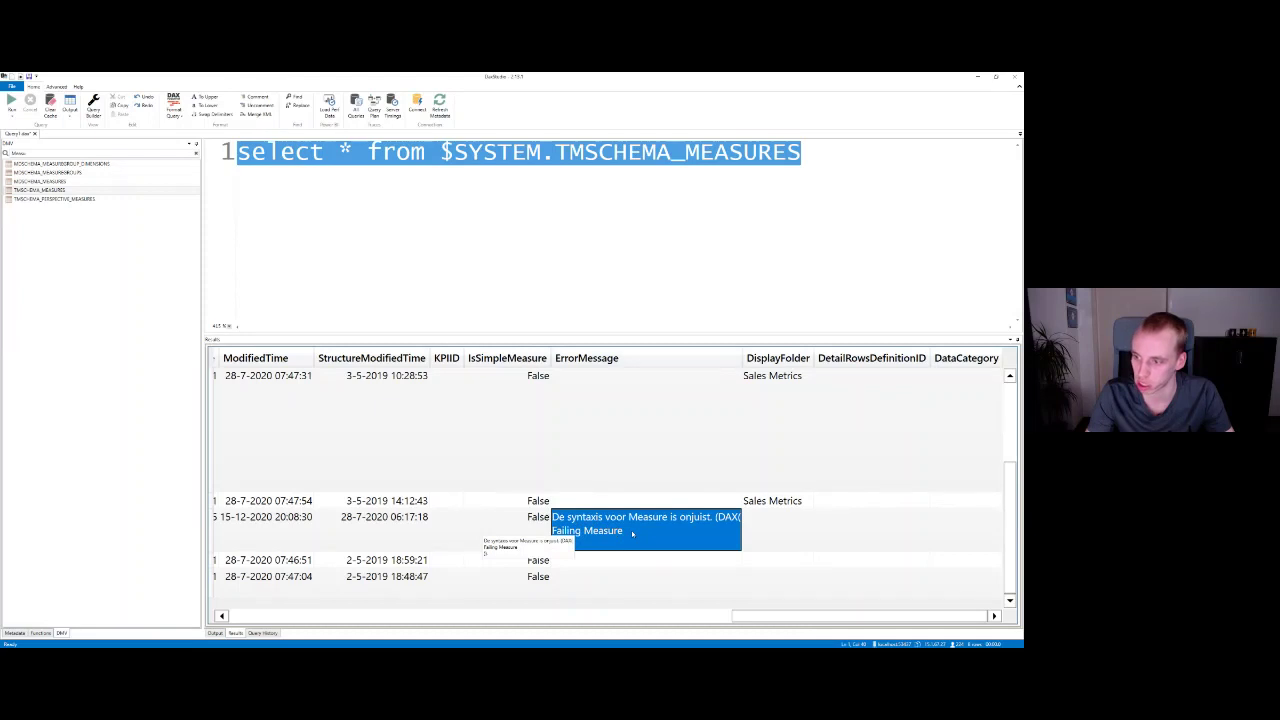
{"action": "left_click_drag", "start_coordinate": [617, 531], "coordinate": [843, 621]}
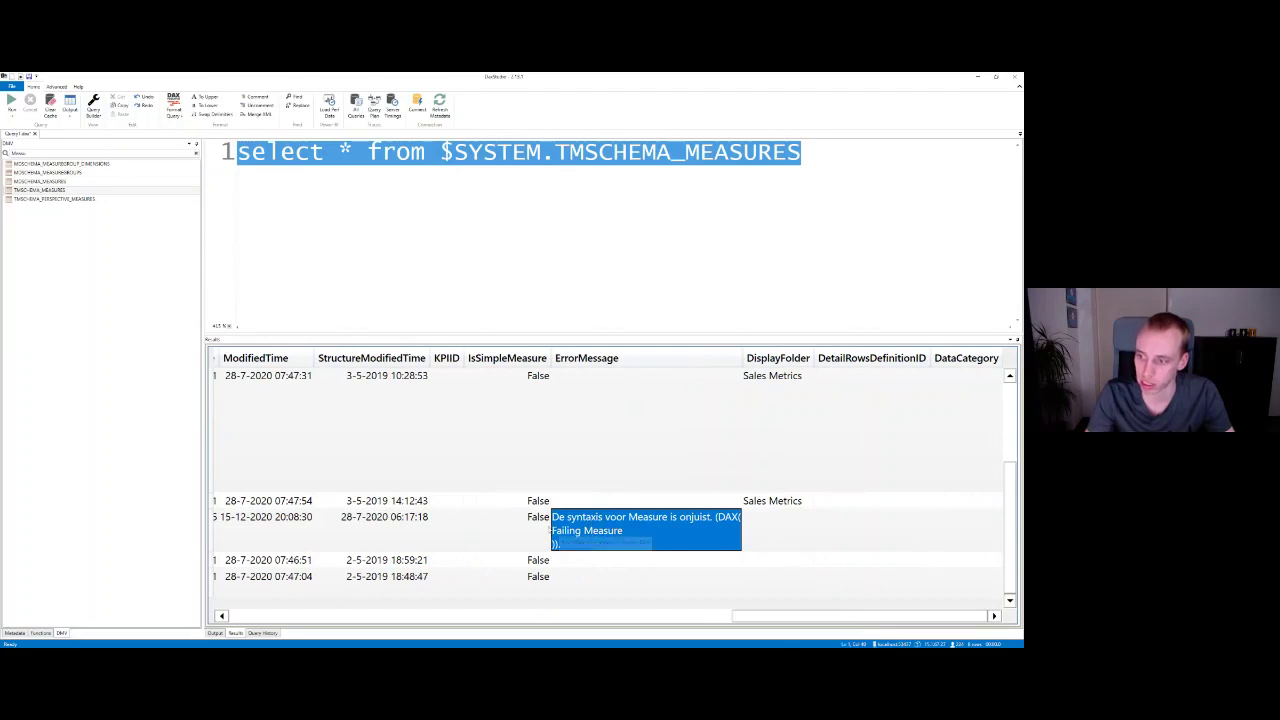
{"action": "left_click_drag", "start_coordinate": [657, 534], "coordinate": [584, 542]}
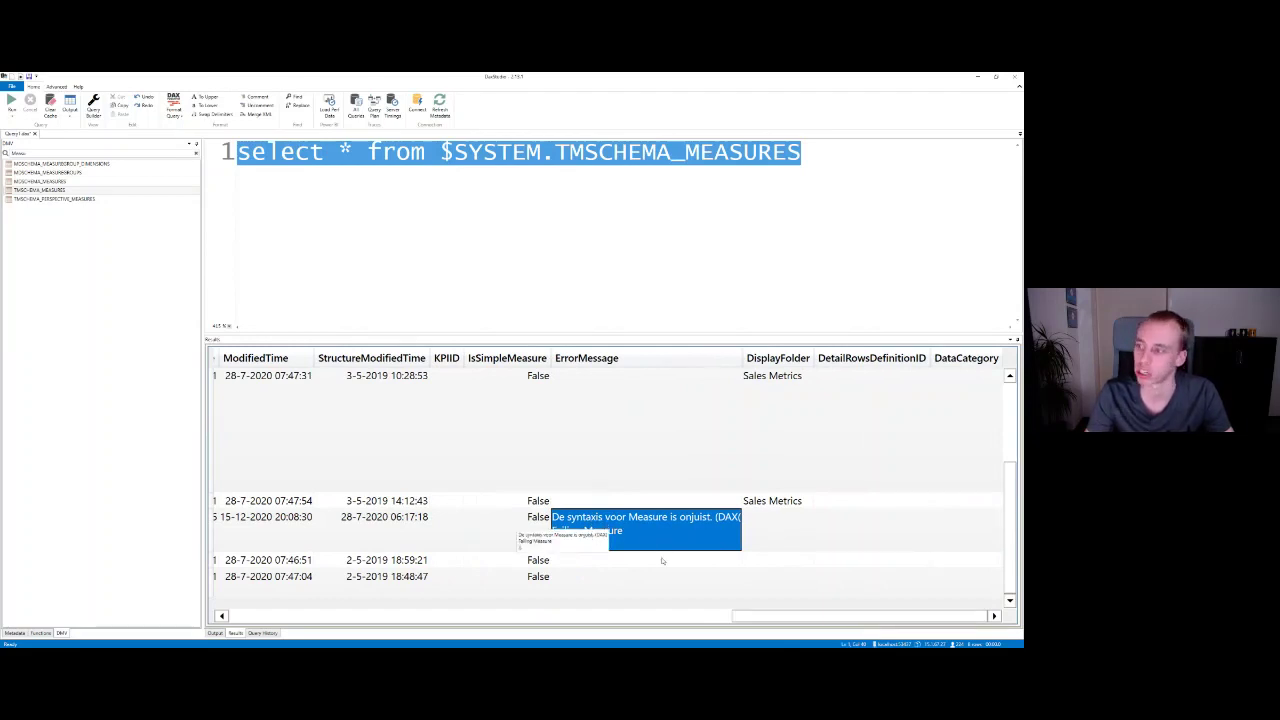
{"action": "left_click_drag", "start_coordinate": [661, 561], "coordinate": [662, 560]}
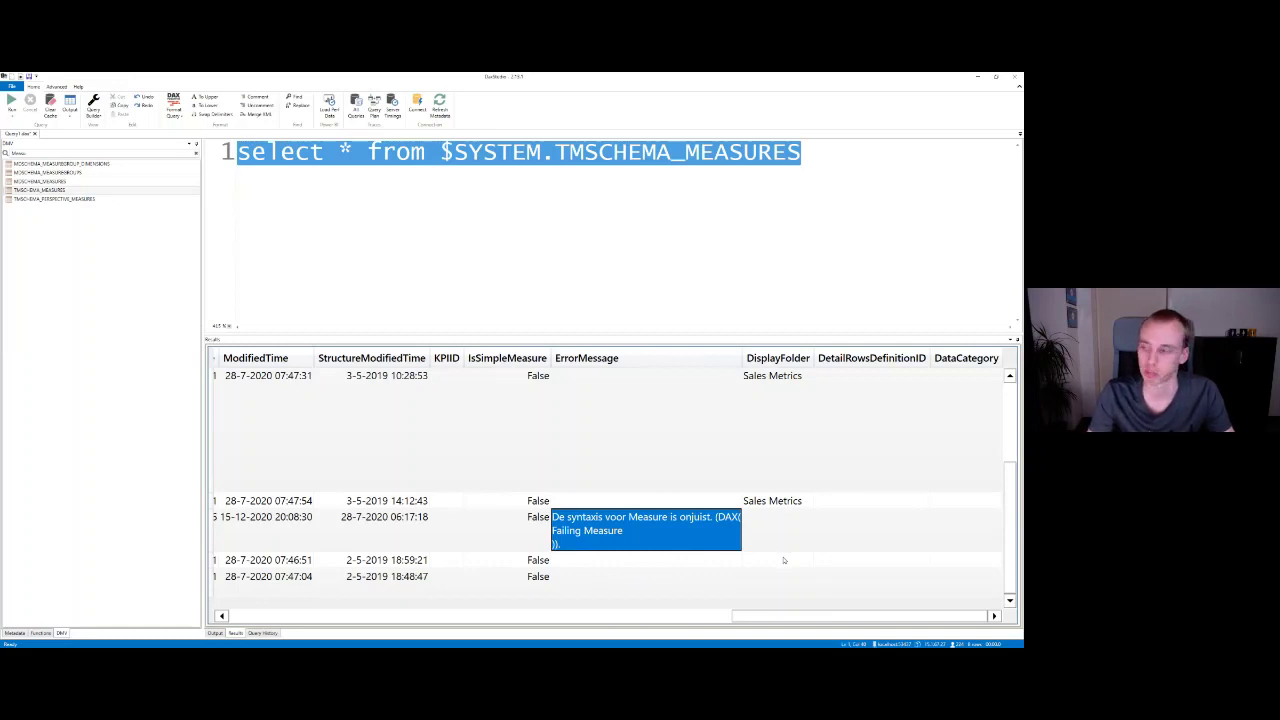
- Inspect the DisplayFolder values of the measures in the TMSCHEMA_MEASURES results
{"action": "left_click", "coordinate": [766, 425]}
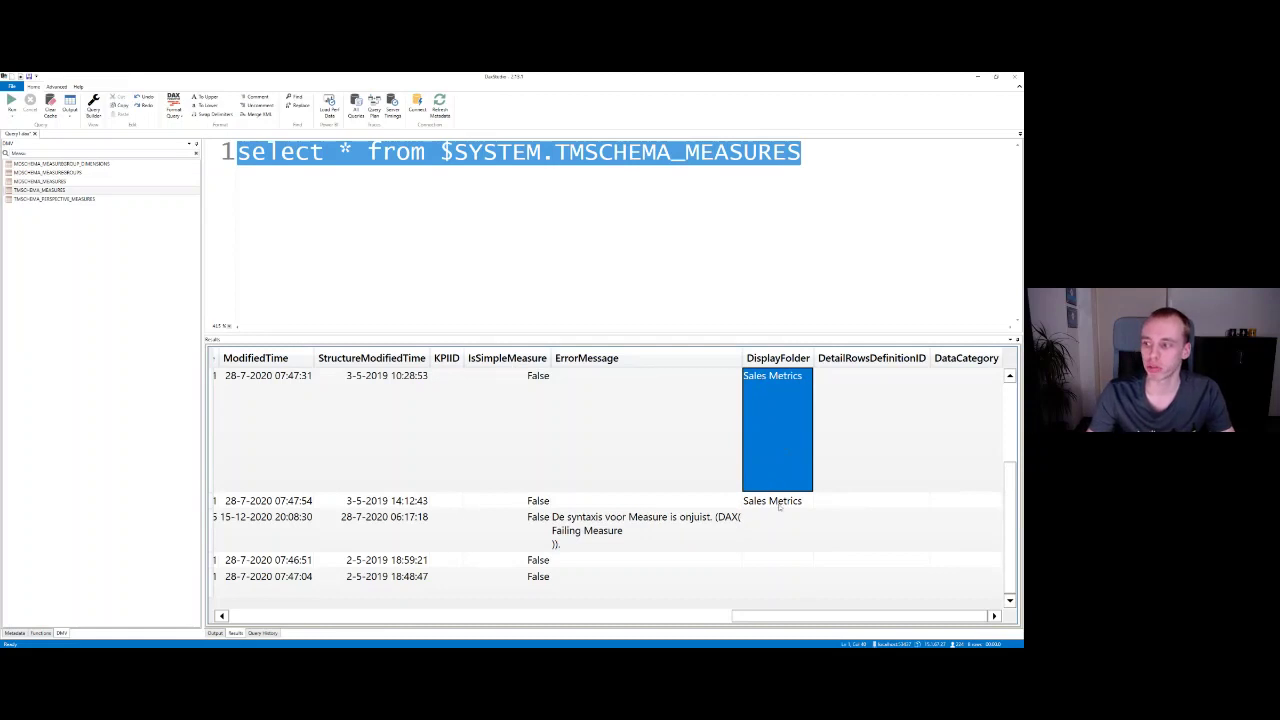
{"action": "left_click", "coordinate": [779, 504]}
{"action": "left_click", "coordinate": [778, 398]}
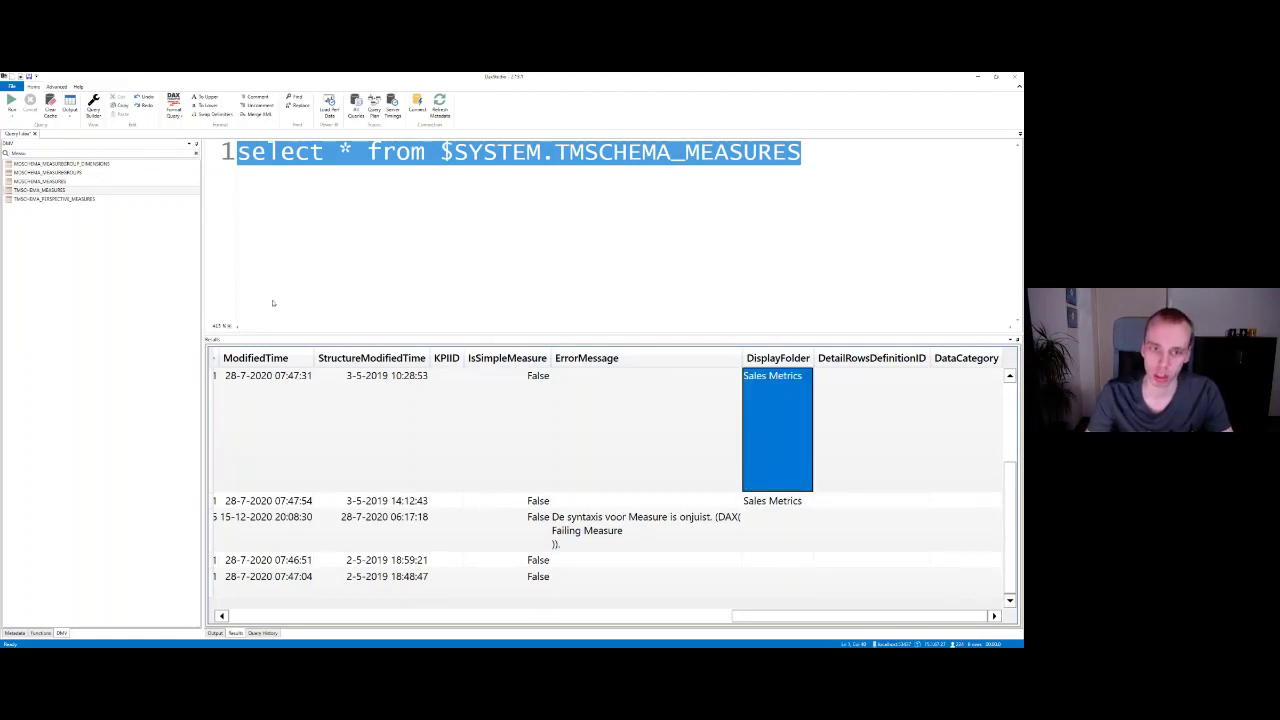
- Filter the DMV list for roles, run select * from $SYSTEM.DISCOVER_POWERBI_ROLES and inspect the output log entry for that query
{"action": "left_click", "coordinate": [74, 153]}
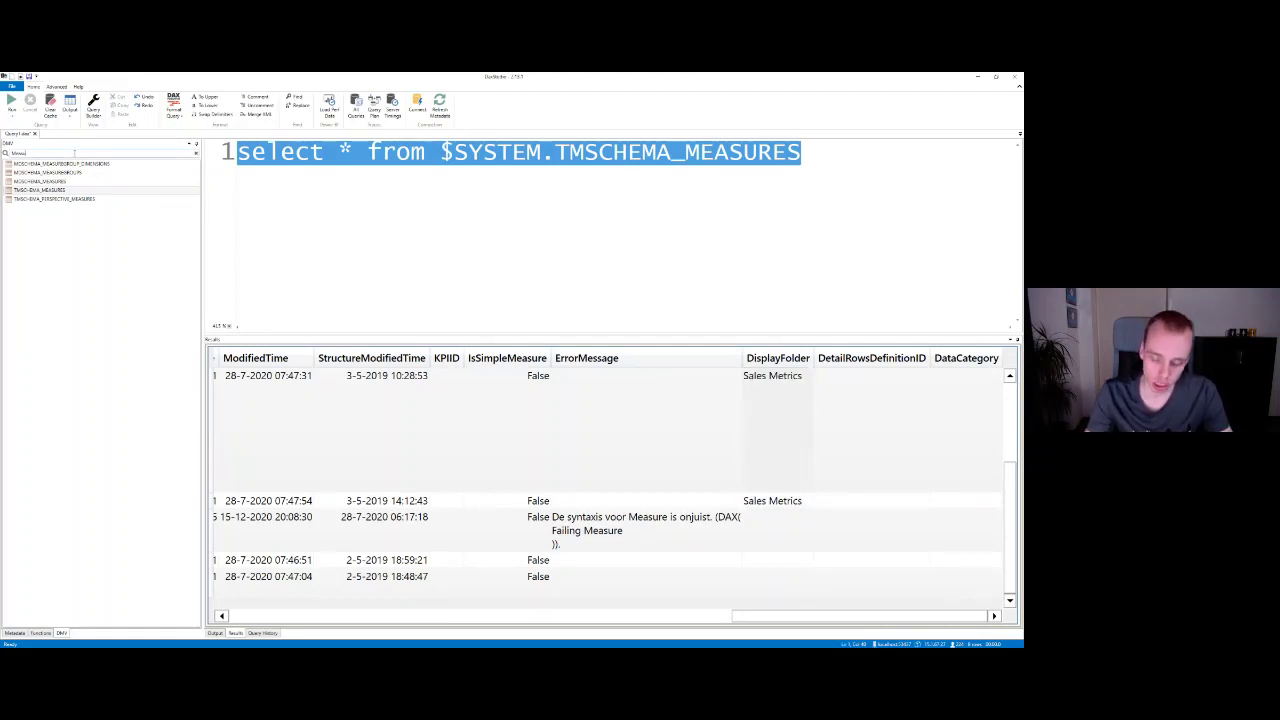
{"action": "double_click", "coordinate": [74, 153]}
{"action": "key", "text": "BackSpace"}
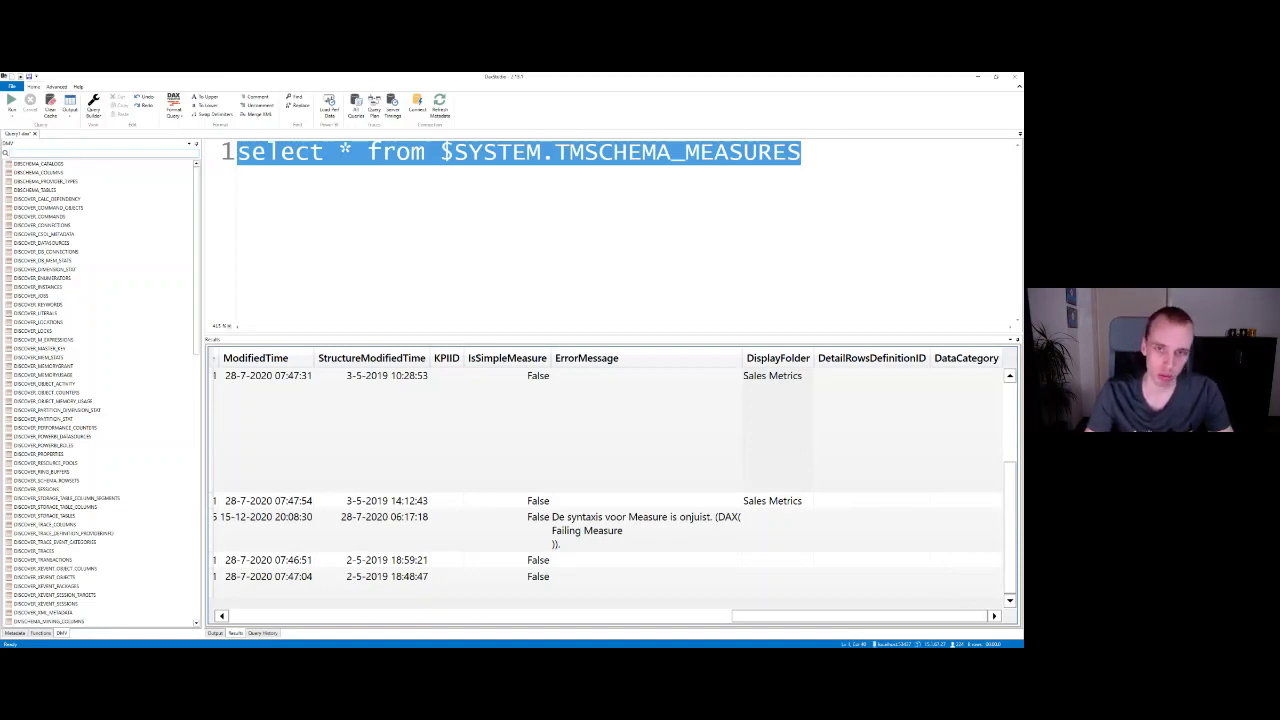
{"action": "type", "text": "roles"}
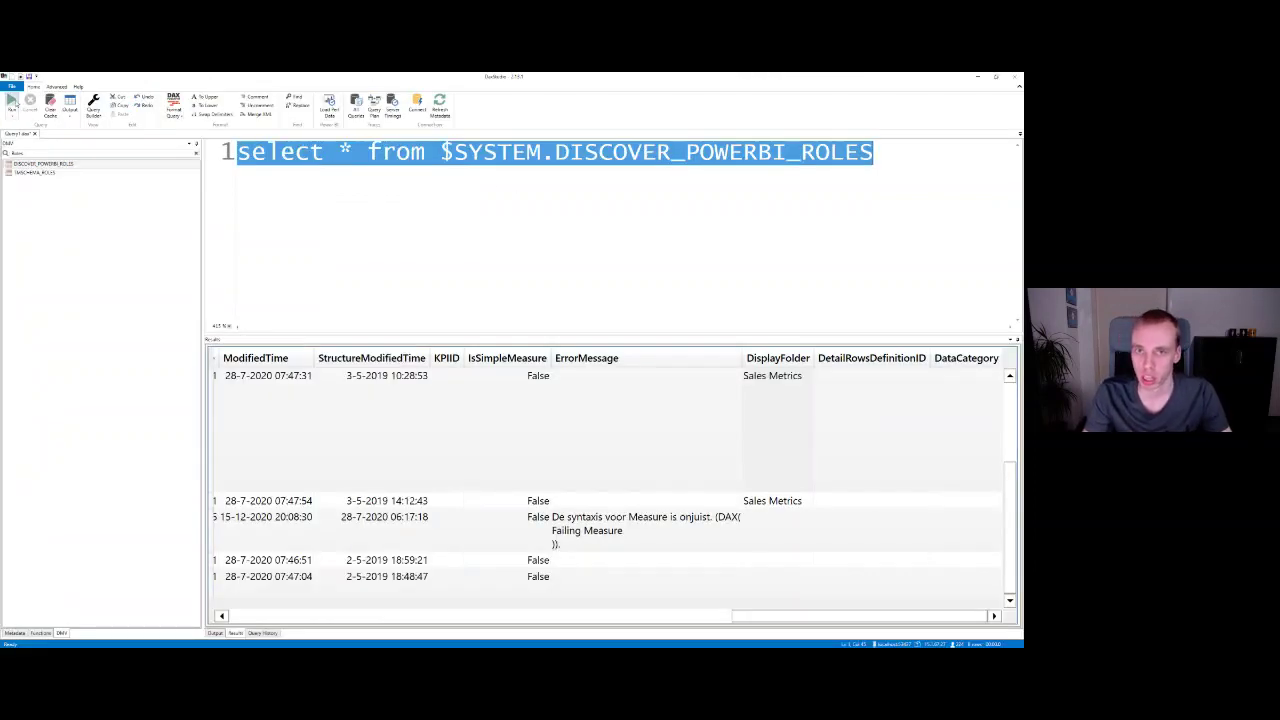
{"action": "left_click", "coordinate": [12, 100]}
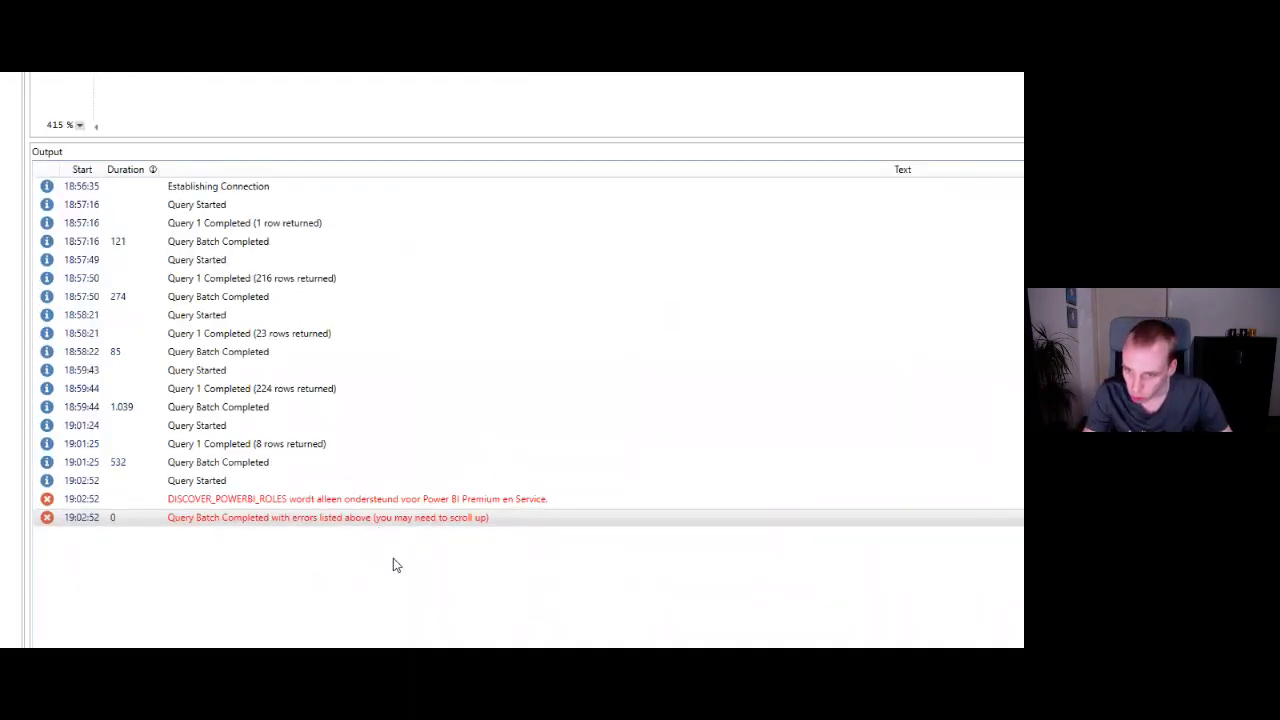
{"action": "left_click", "coordinate": [486, 504]}
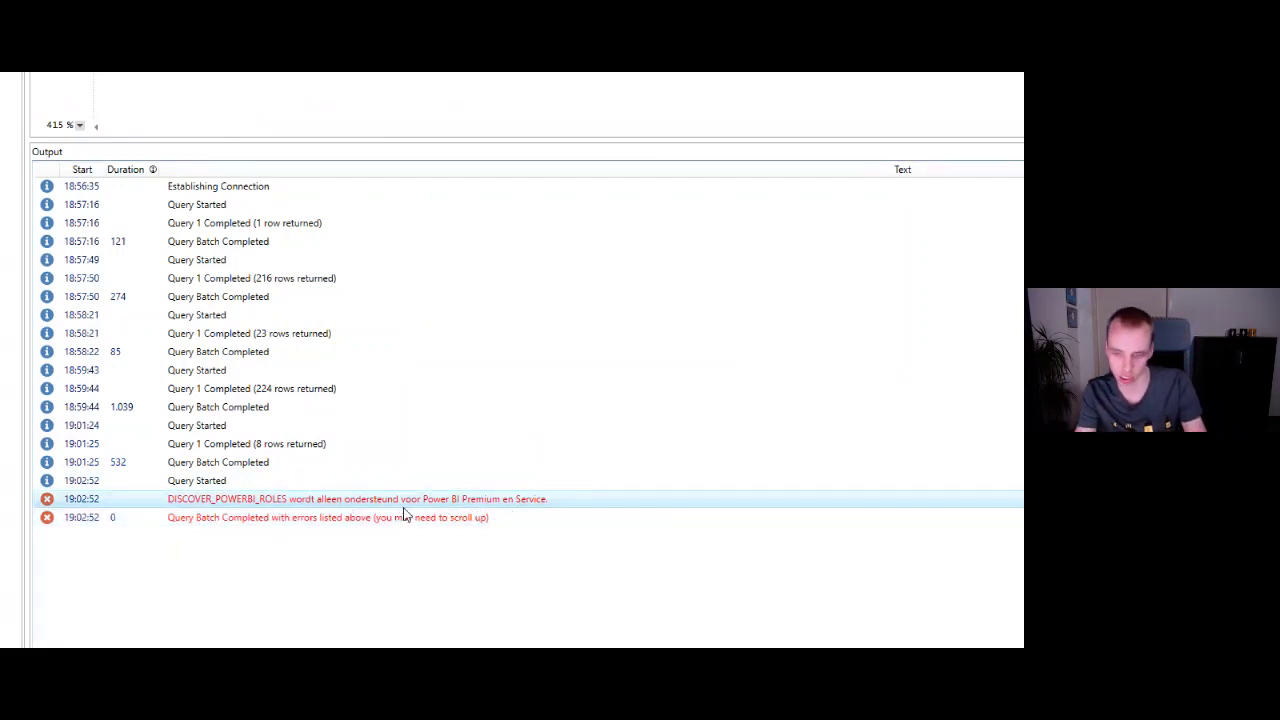
- Replace the query with select * from $SYSTEM.TMSCHEMA_ROLES and run it
{"action": "left_click", "coordinate": [281, 151]}
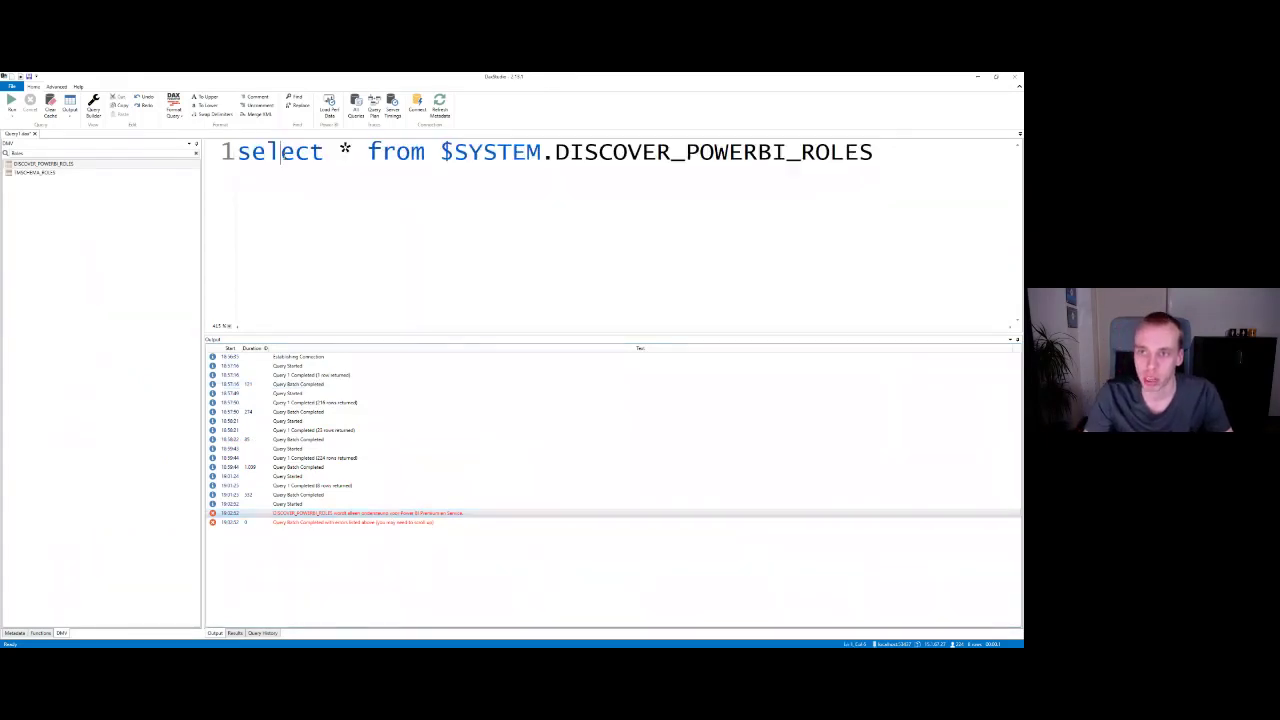
{"action": "left_click", "coordinate": [250, 151]}
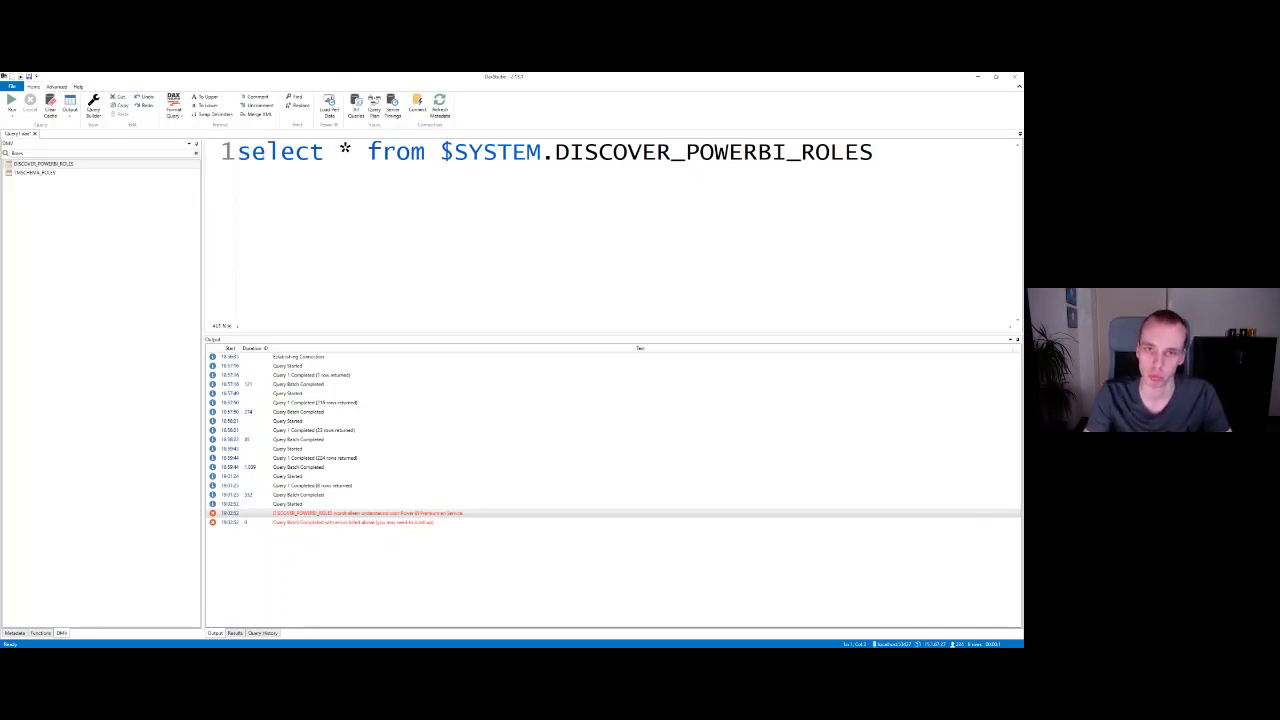
{"action": "key", "text": "ctrl+a"}
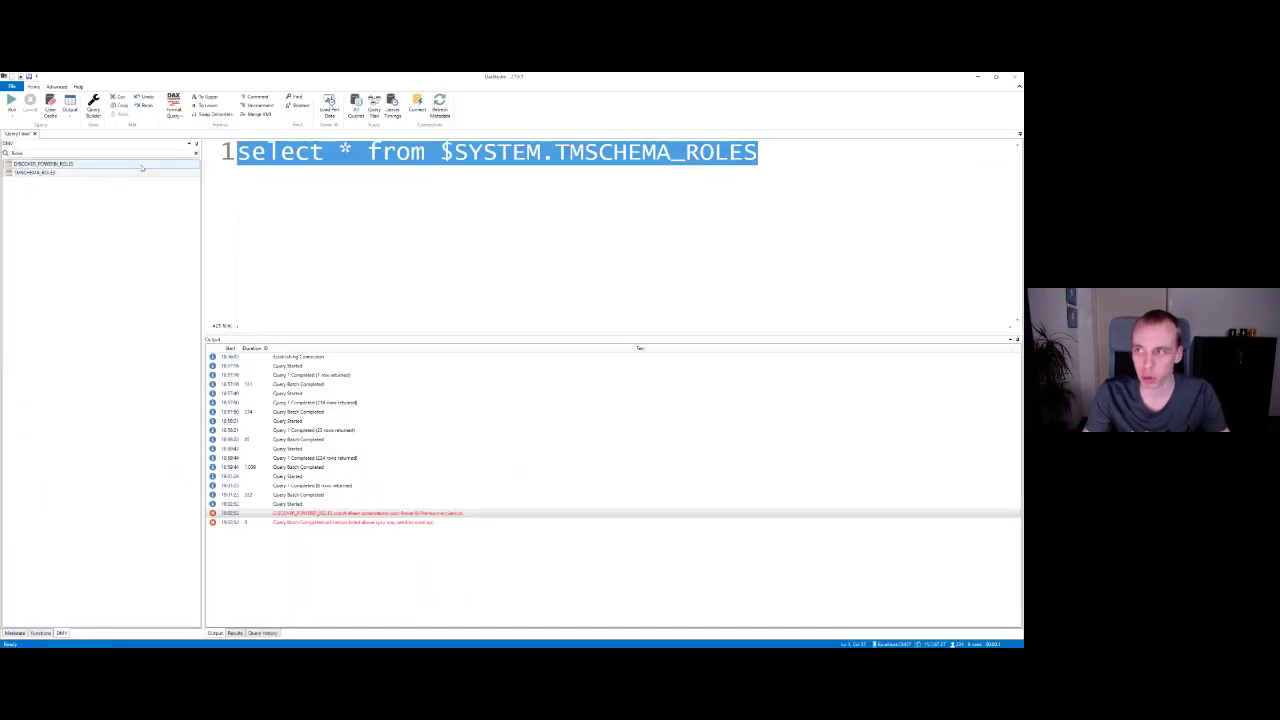
{"action": "left_click", "coordinate": [11, 100]}
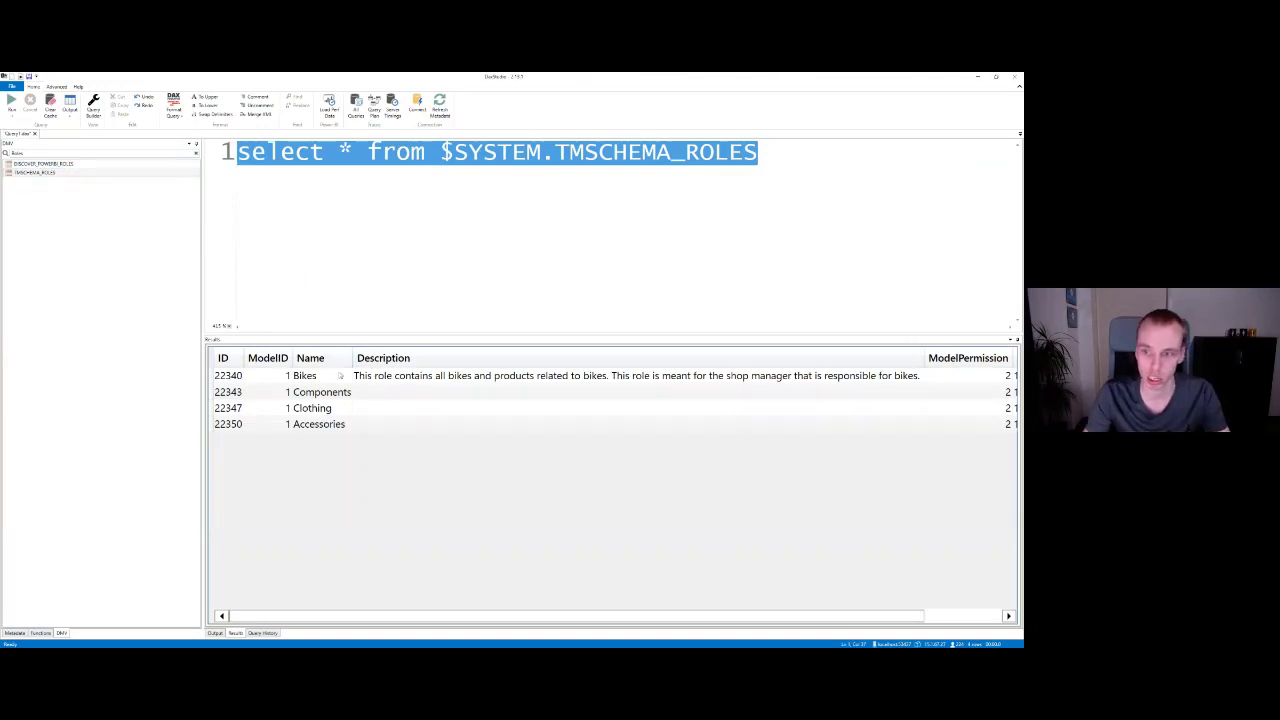
- Examine the role names and the Bikes role's Description in the TMSCHEMA_ROLES results, widening the Name column
{"action": "left_click", "coordinate": [340, 375]}
{"action": "left_click", "coordinate": [332, 392]}
{"action": "left_click", "coordinate": [334, 408]}
{"action": "left_click", "coordinate": [345, 423]}
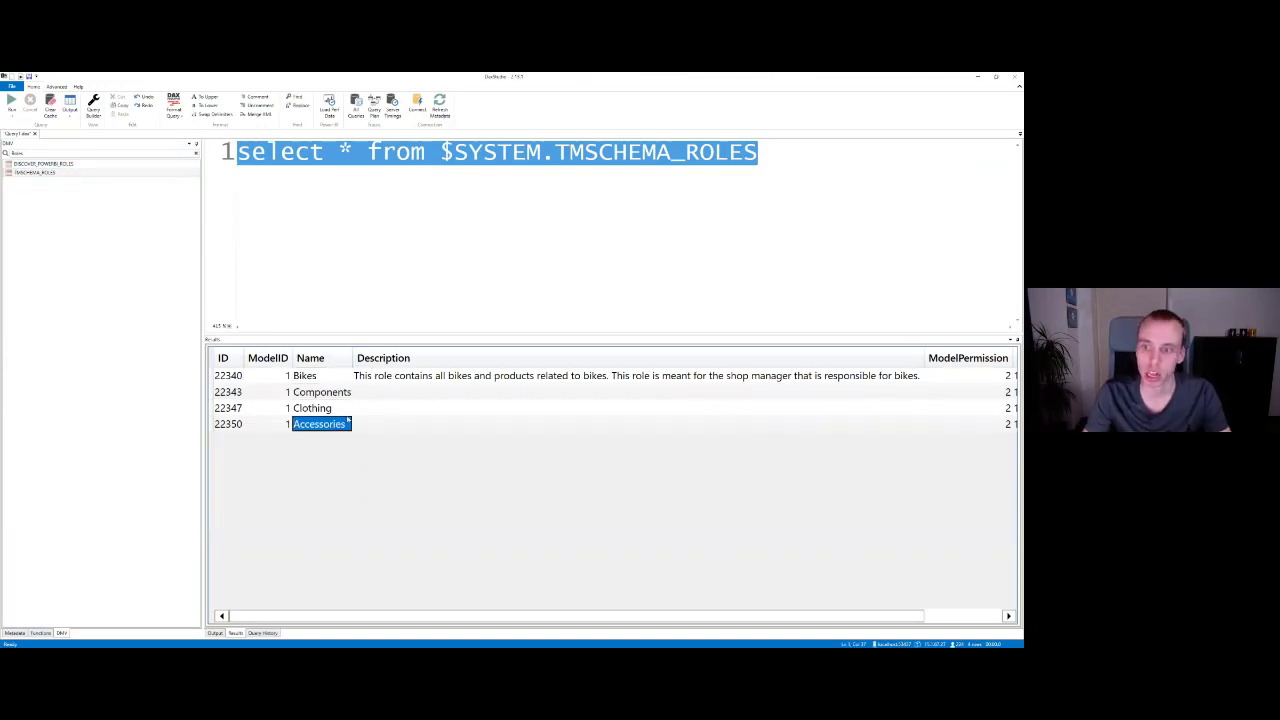
{"action": "left_click", "coordinate": [412, 377]}
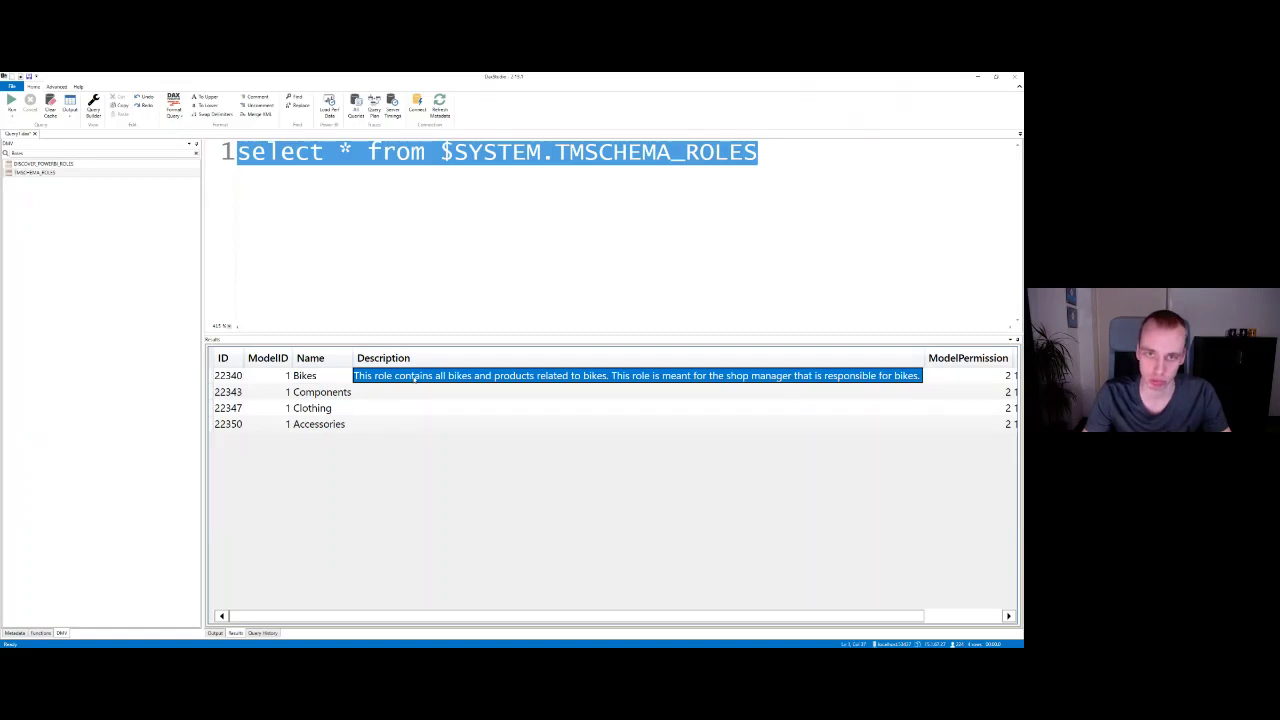
{"action": "left_click_drag", "start_coordinate": [352, 357], "coordinate": [384, 358]}
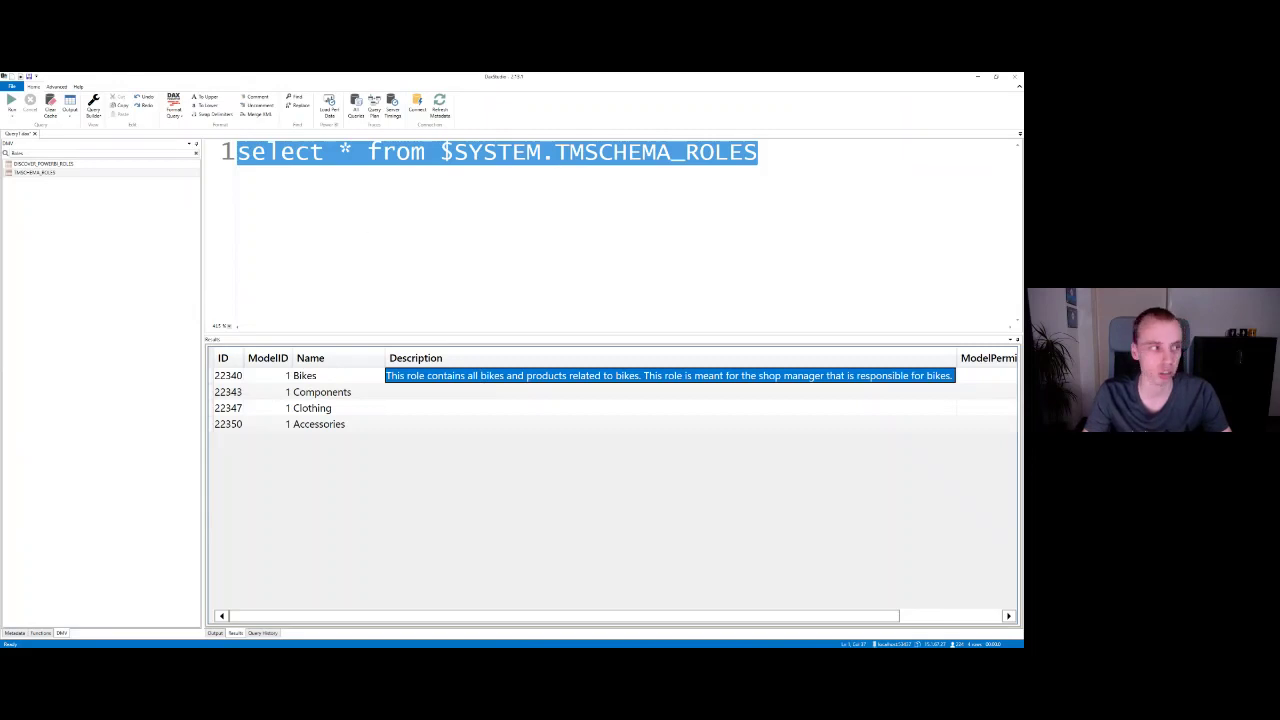
- Switch to Power BI Desktop, launch the Tabular Editor external tool and expand the model's Roles folder
{"action": "key", "text": "alt+Tab"}
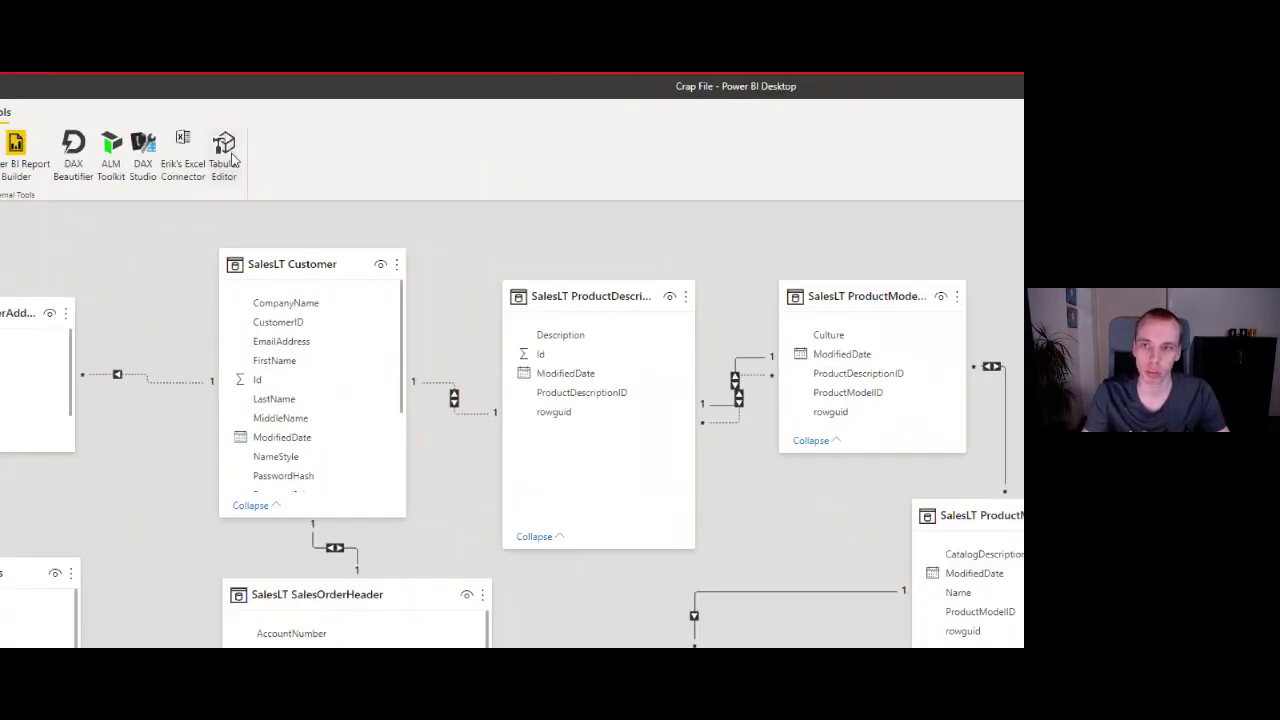
{"action": "left_click", "coordinate": [234, 166]}
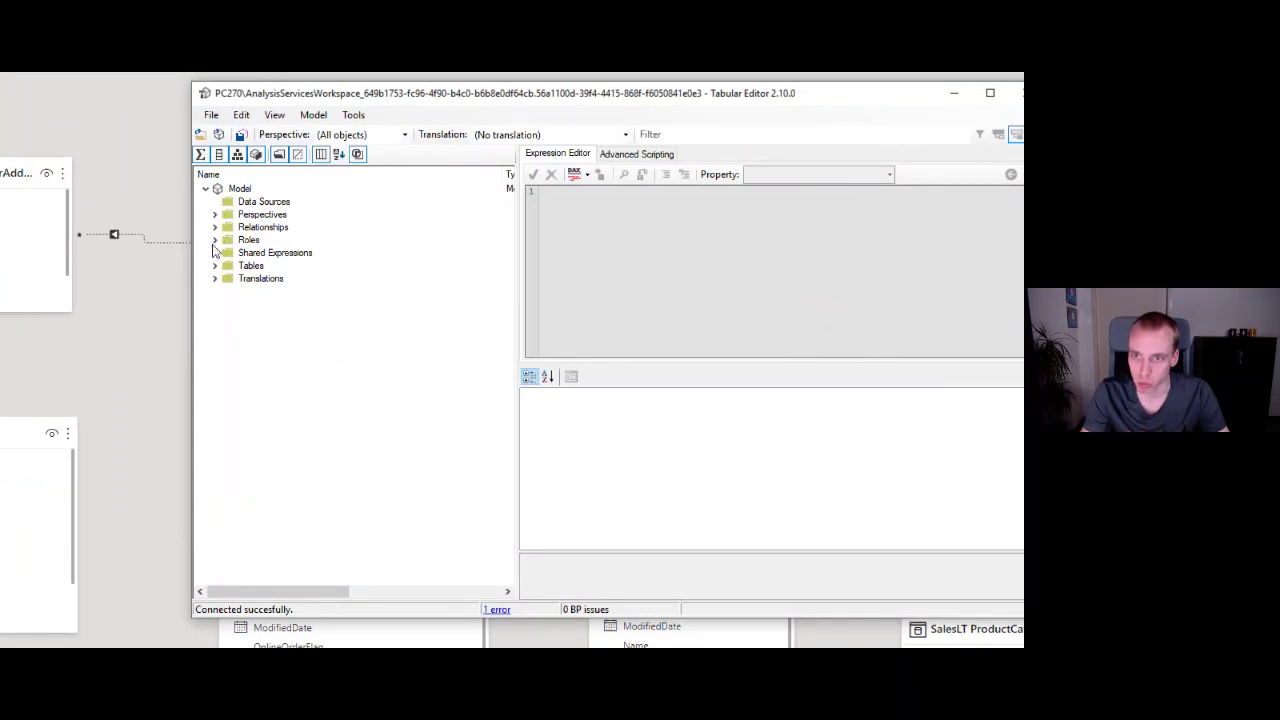
{"action": "left_click", "coordinate": [214, 240]}
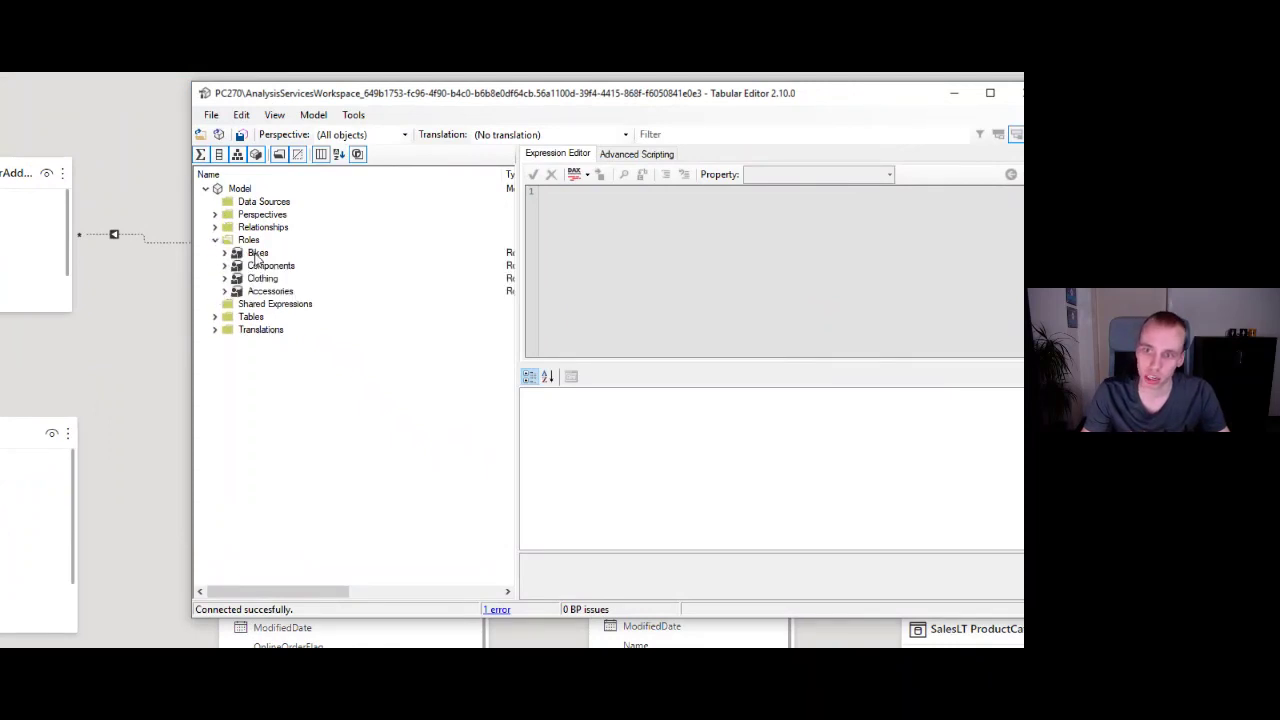
- Inspect the Name and Description properties of the Bikes role in Tabular Editor
{"action": "left_click", "coordinate": [256, 256]}
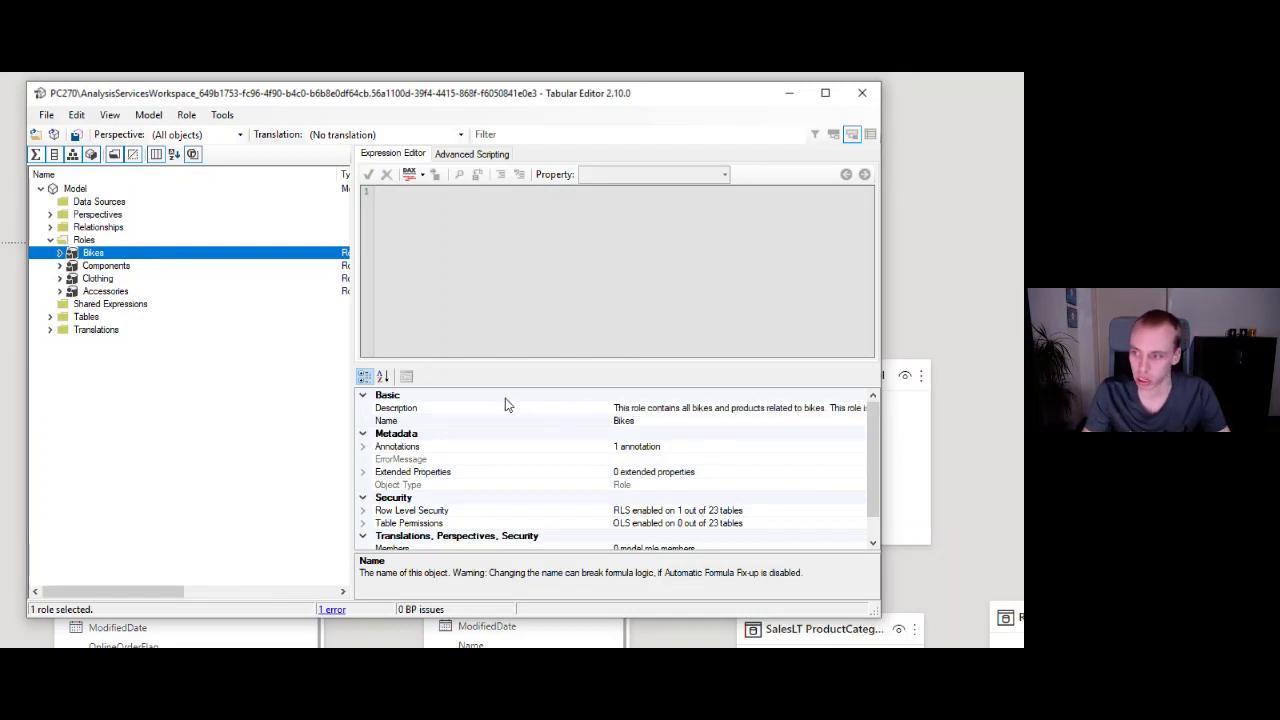
{"action": "left_click", "coordinate": [655, 421]}
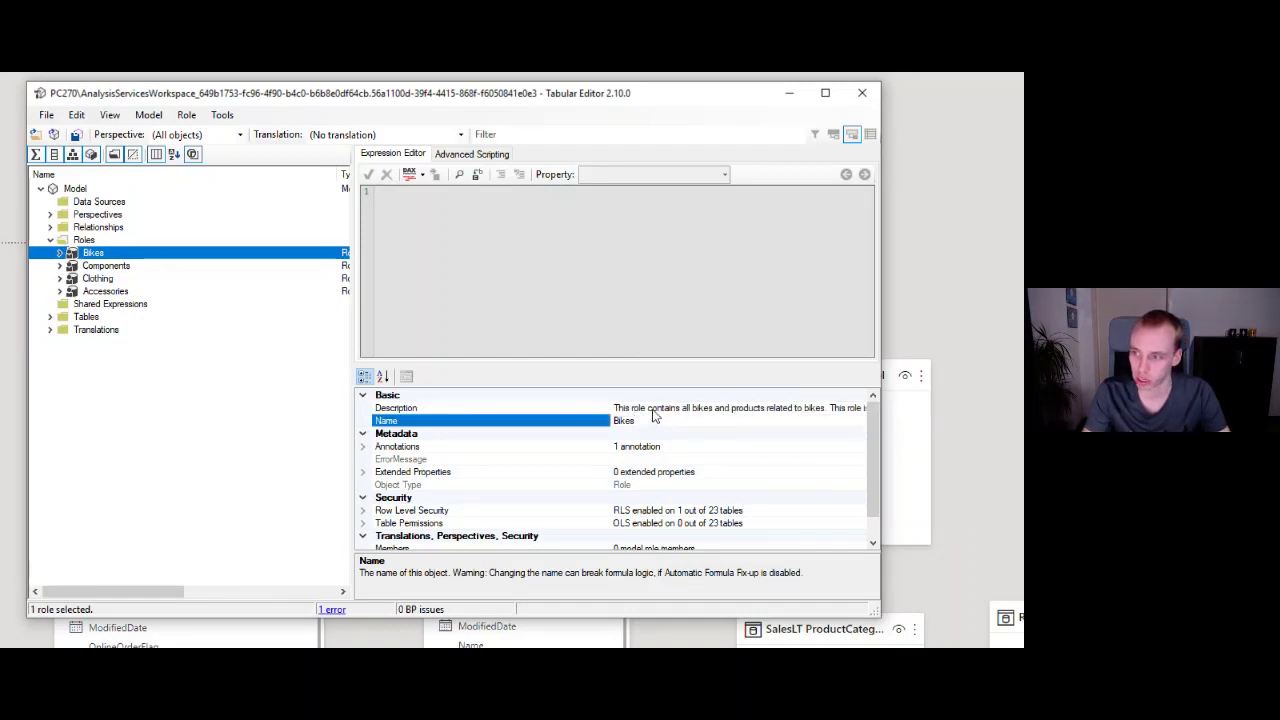
{"action": "left_click", "coordinate": [640, 408]}
{"action": "left_click_drag", "start_coordinate": [643, 407], "coordinate": [706, 410]}
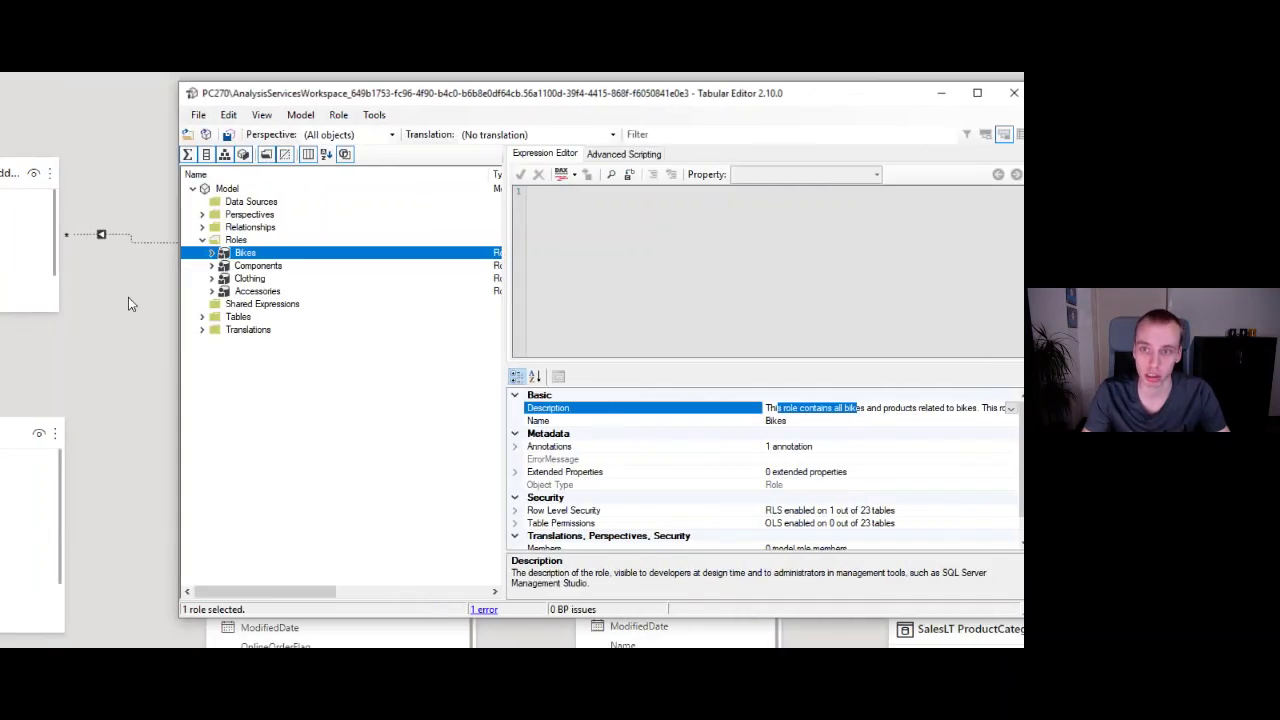
- Set the Components role's Description to "RLS role for the product category Components." and save the change to the connected model
{"action": "left_click", "coordinate": [273, 267]}
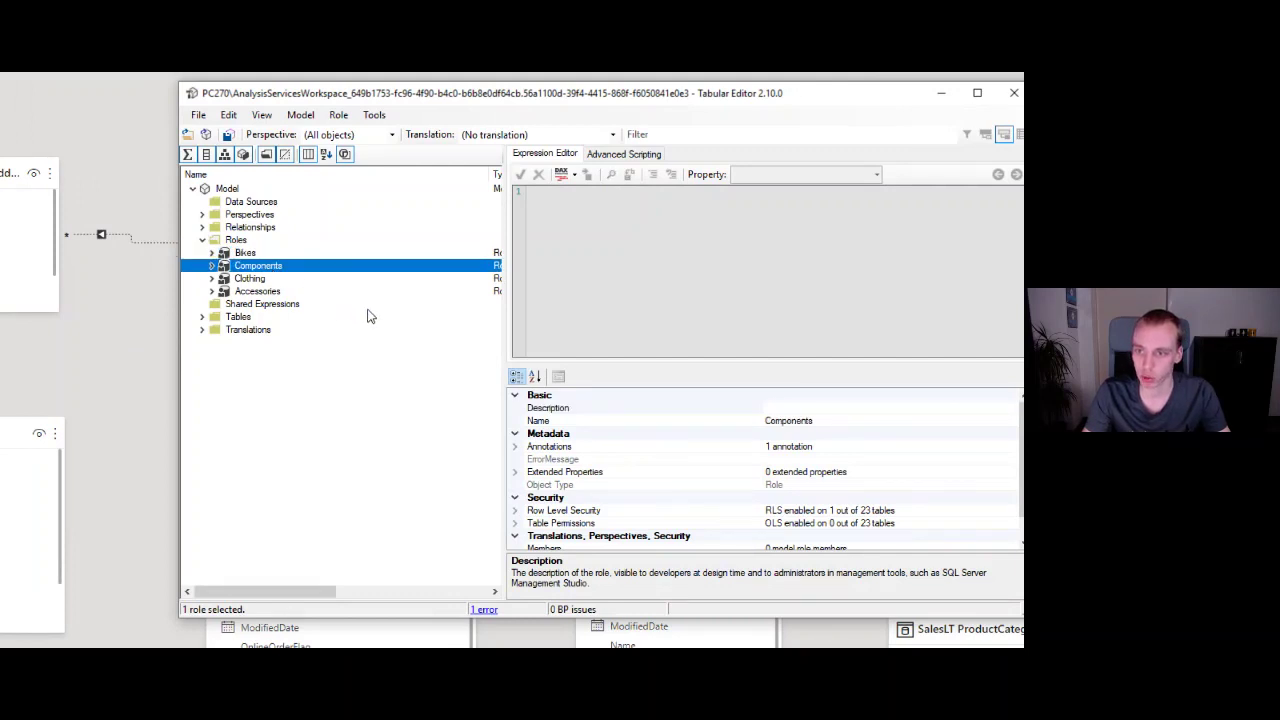
{"action": "left_click", "coordinate": [780, 408]}
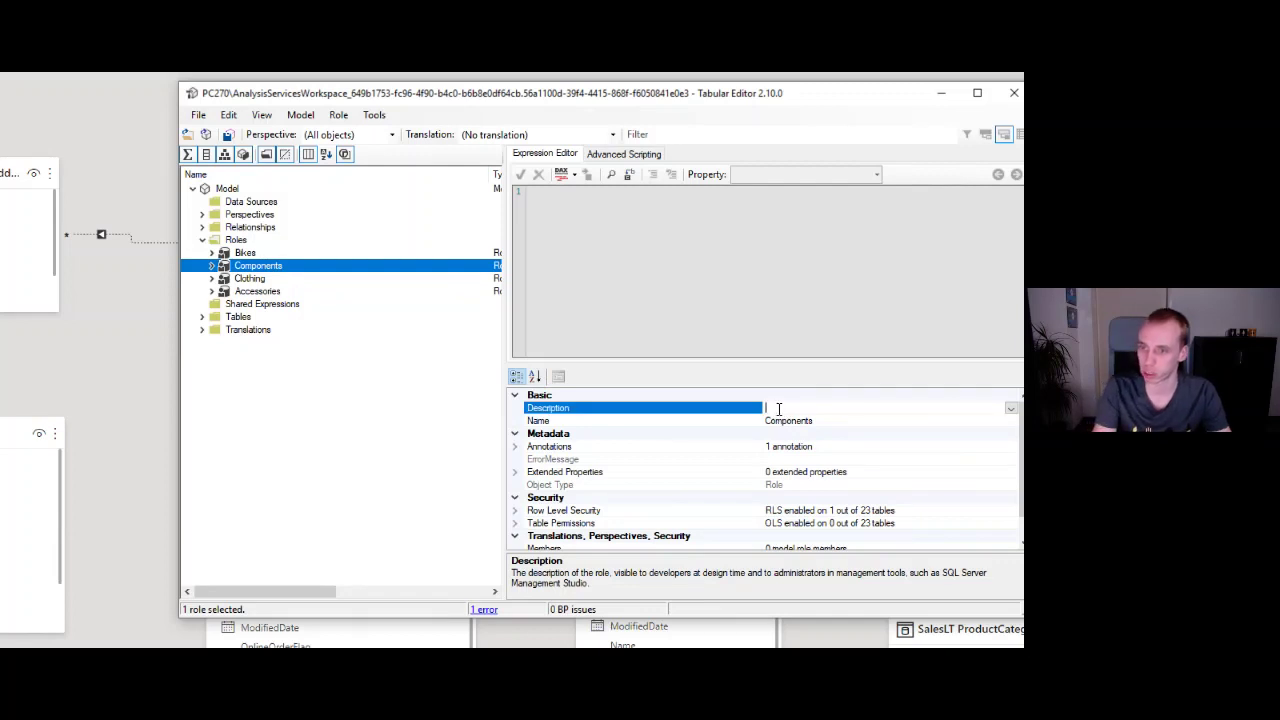
{"action": "type", "text": "R"}
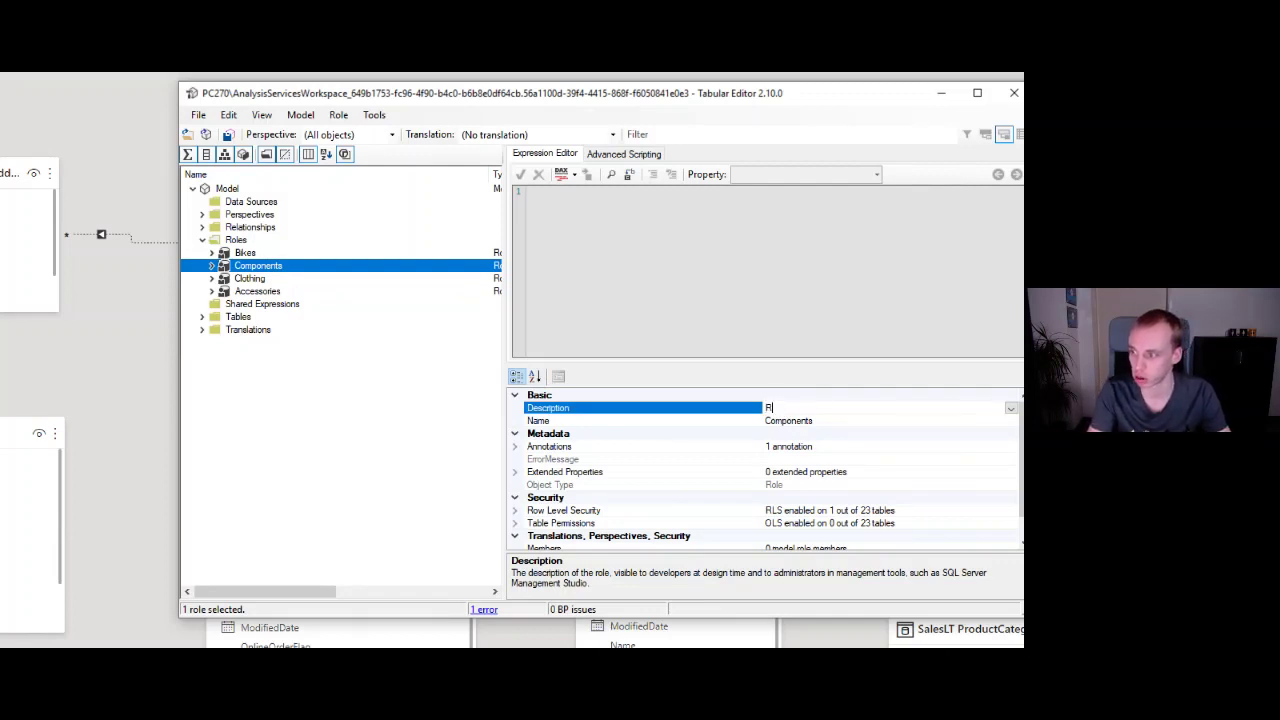
{"action": "type", "text": "LS role for t"}
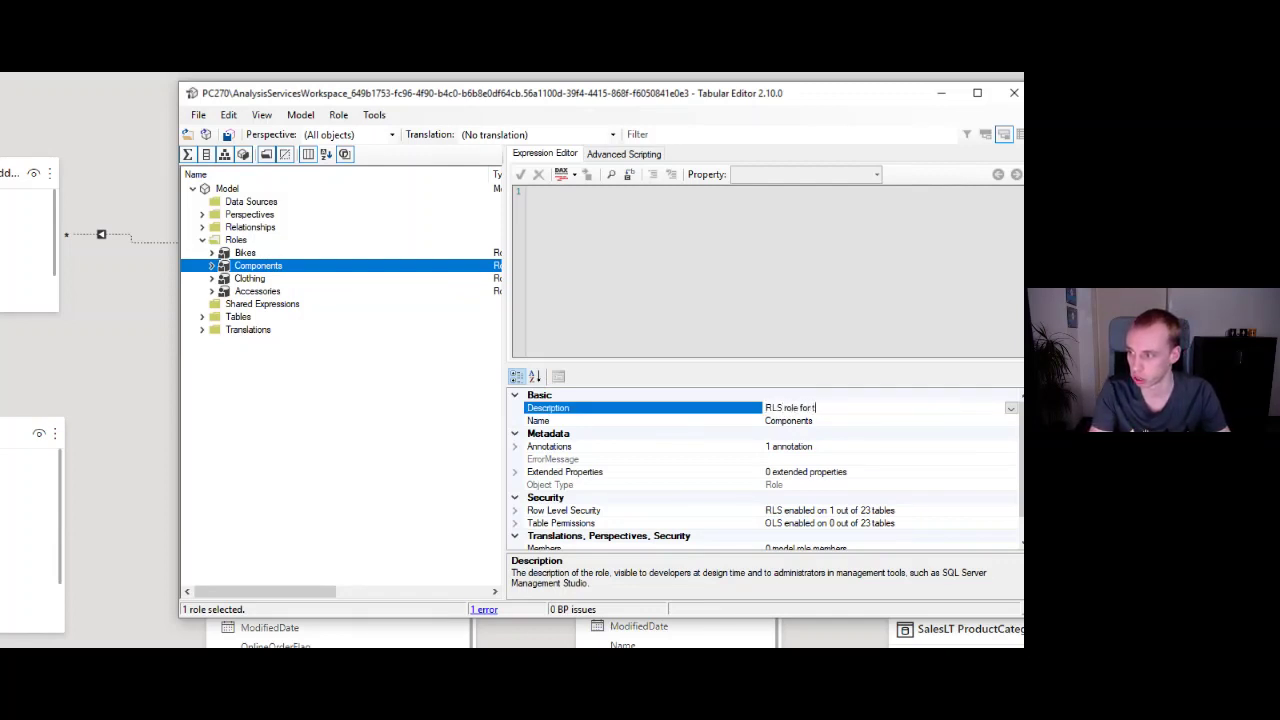
{"action": "type", "text": "he product ca"}
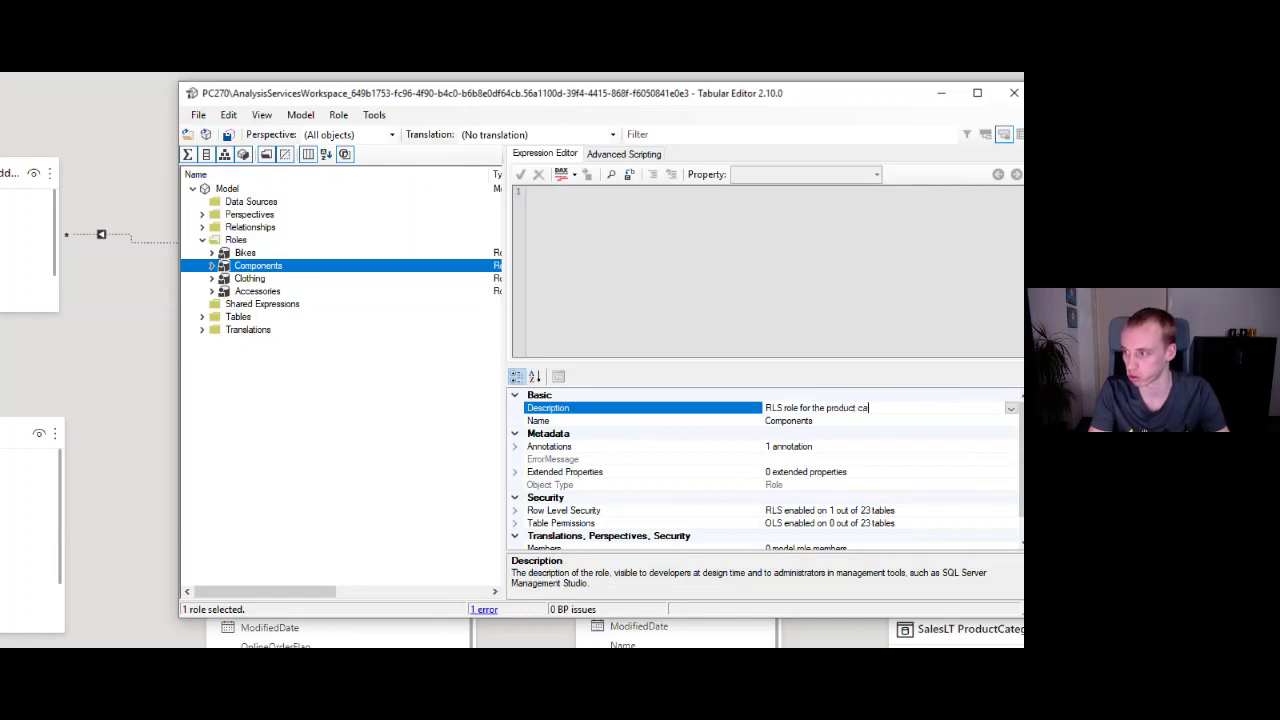
{"action": "type", "text": "tegory Components."}
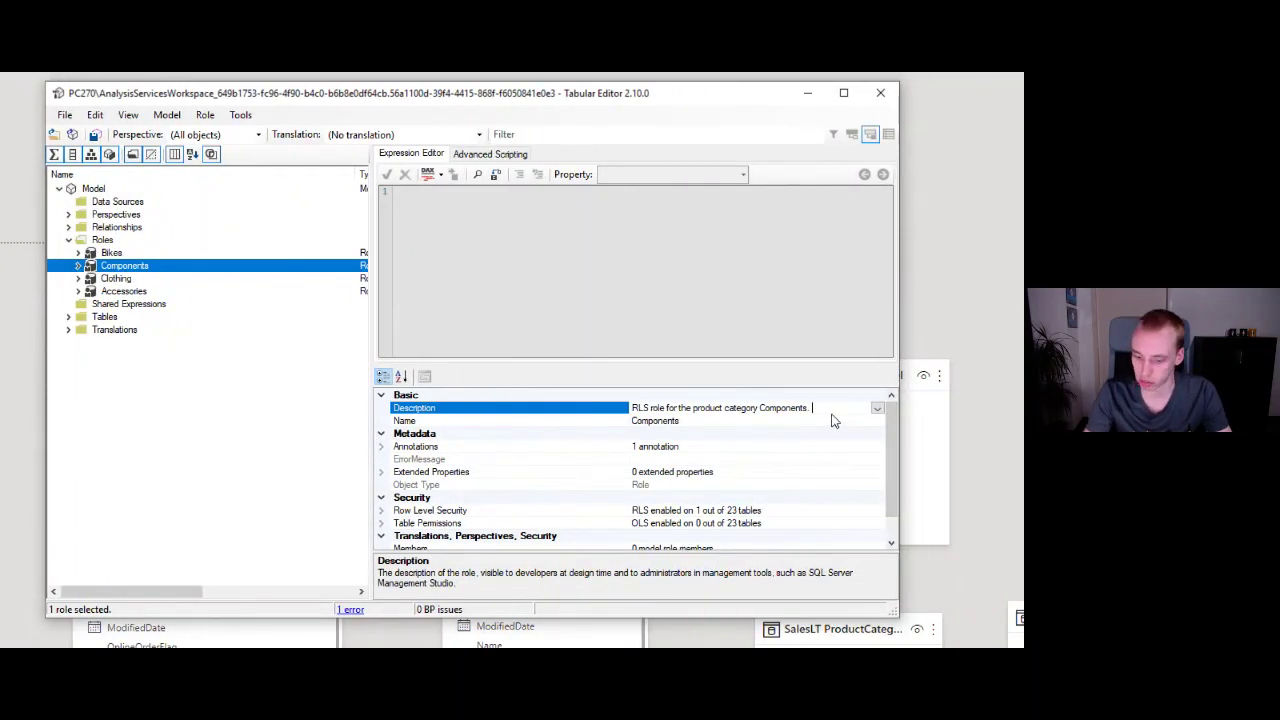
{"action": "key", "text": "Return"}
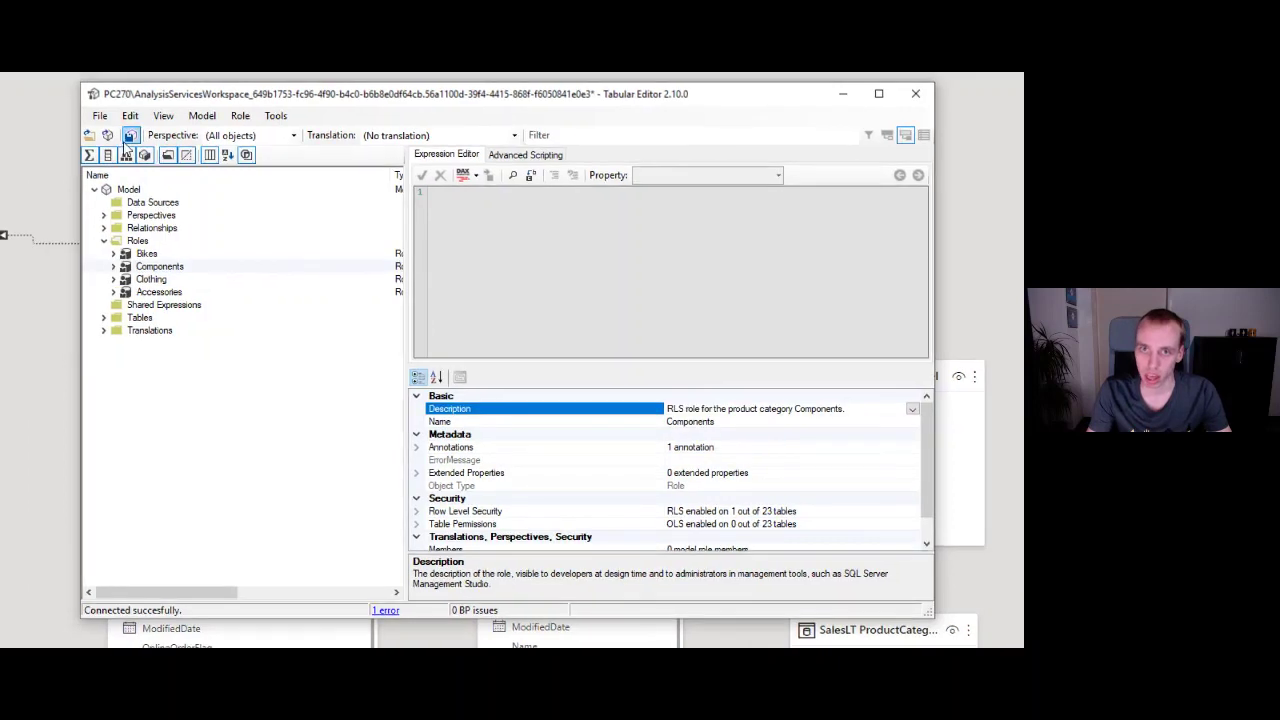
{"action": "left_click", "coordinate": [130, 135]}
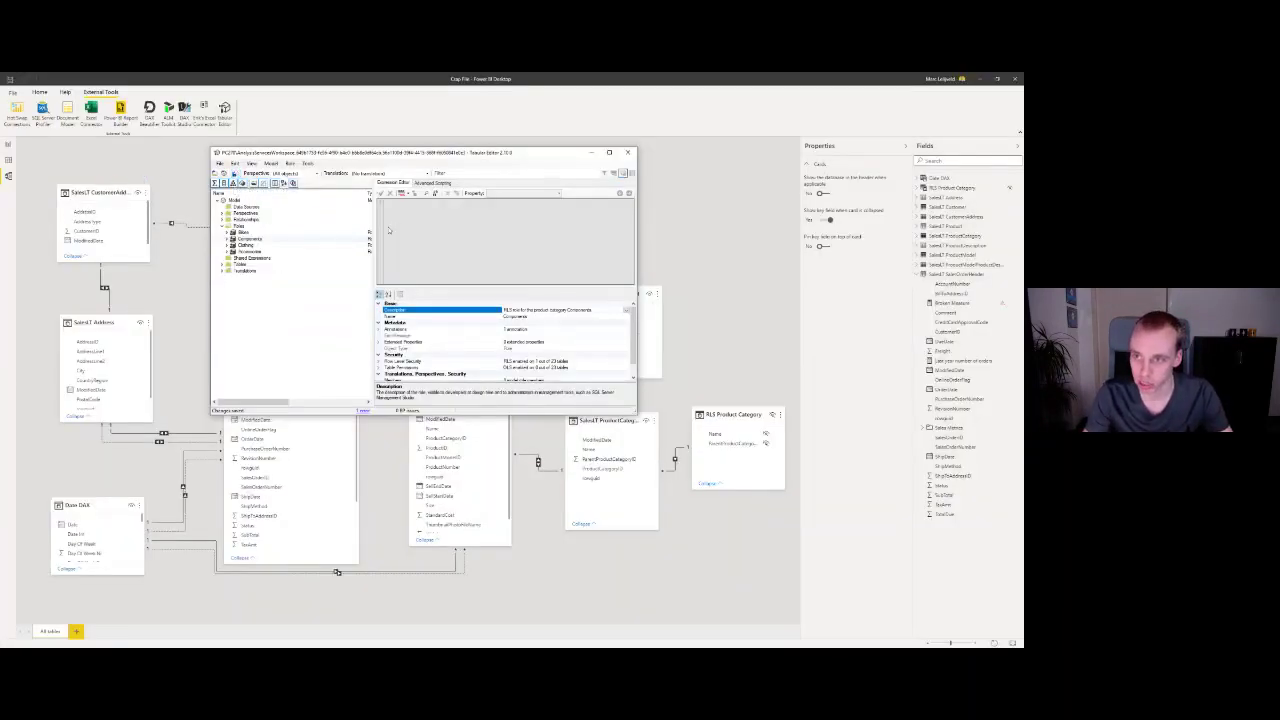
- Switch back to DAX Studio and rerun the $SYSTEM.TMSCHEMA_ROLES query
{"action": "key", "text": "alt+Tab"}
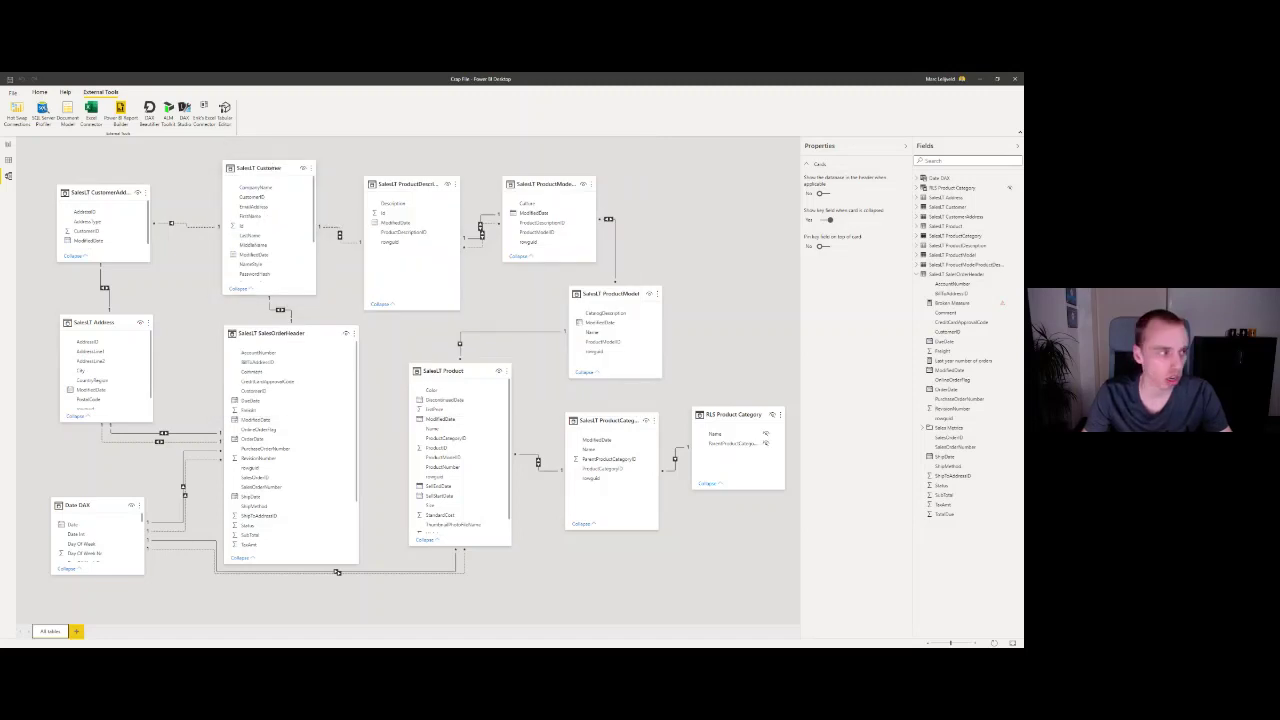
{"action": "key", "text": "alt+Tab"}
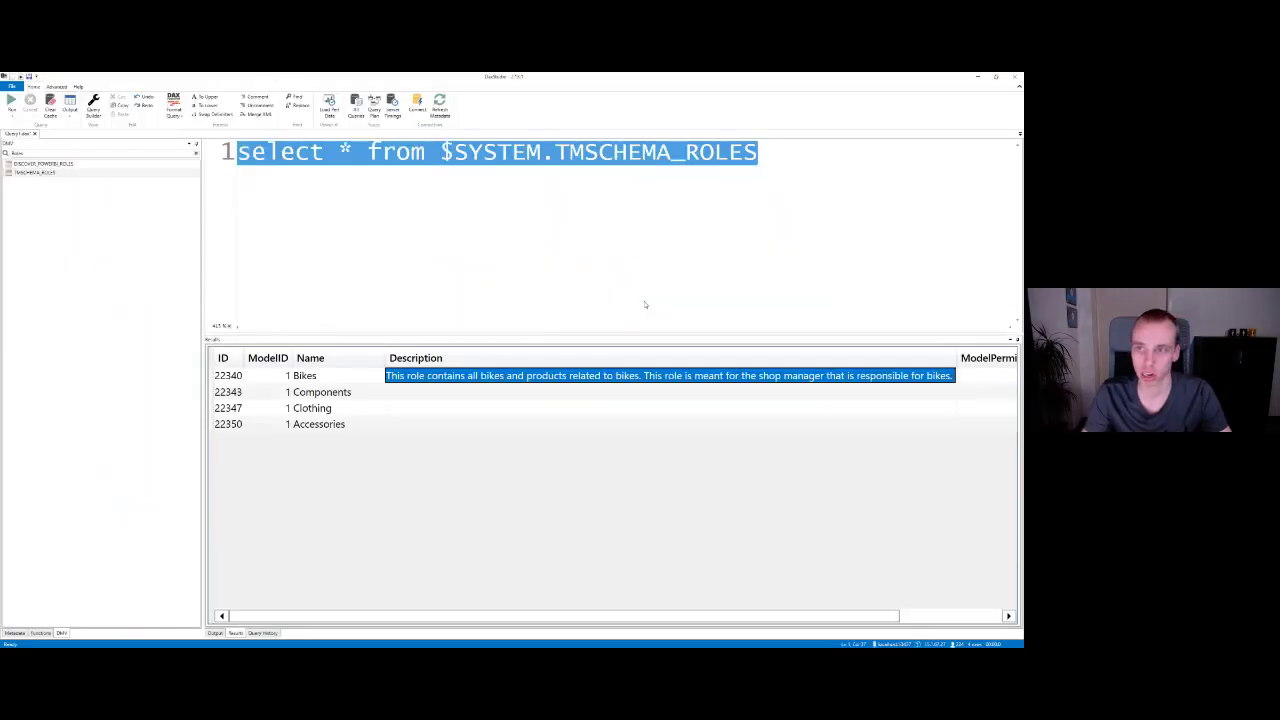
{"action": "left_click", "coordinate": [11, 100]}
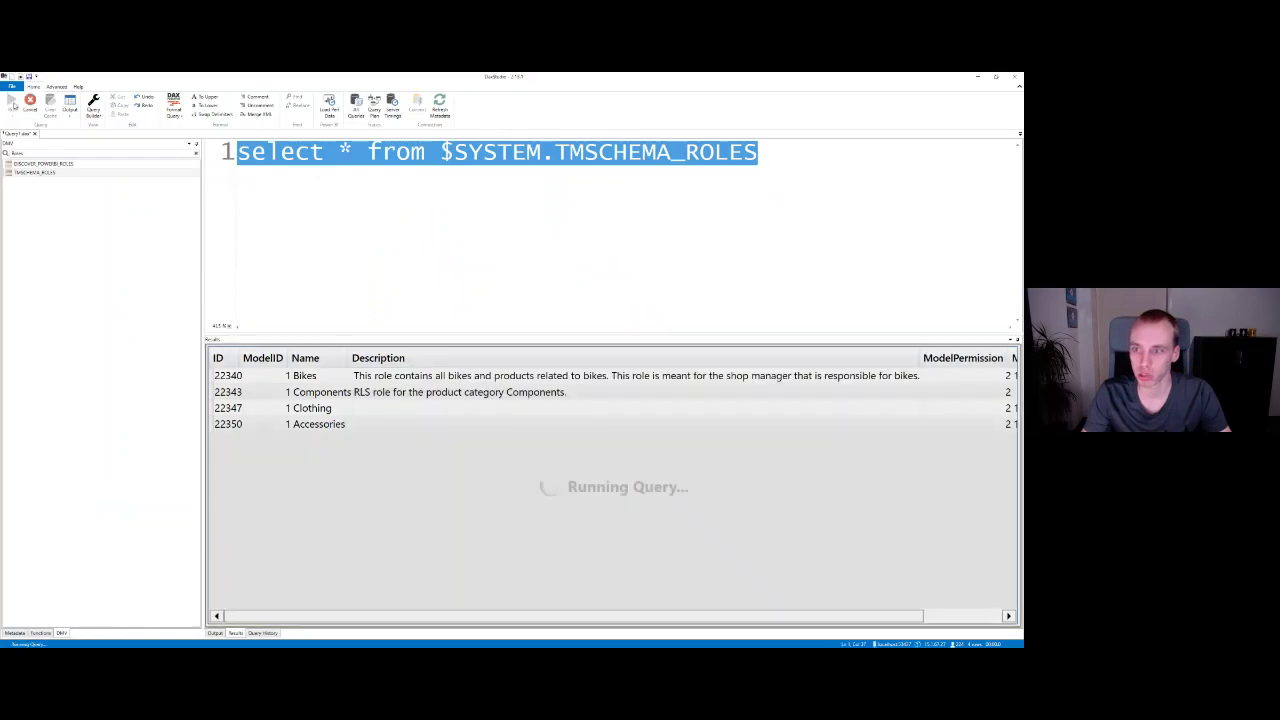
- Check the Components role's Description in the refreshed results, widen the Name column and review the ModelPermission and ModifiedTime fields
{"action": "left_click", "coordinate": [396, 392]}
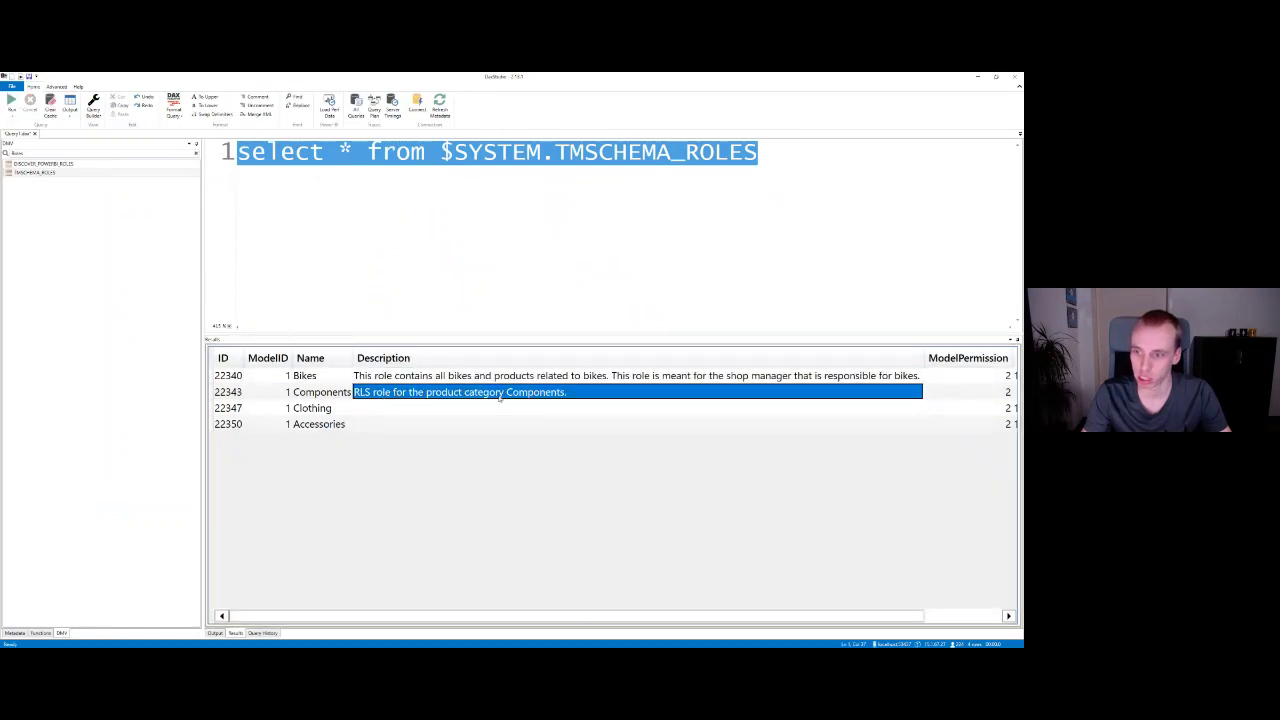
{"action": "left_click_drag", "start_coordinate": [353, 358], "coordinate": [409, 358]}
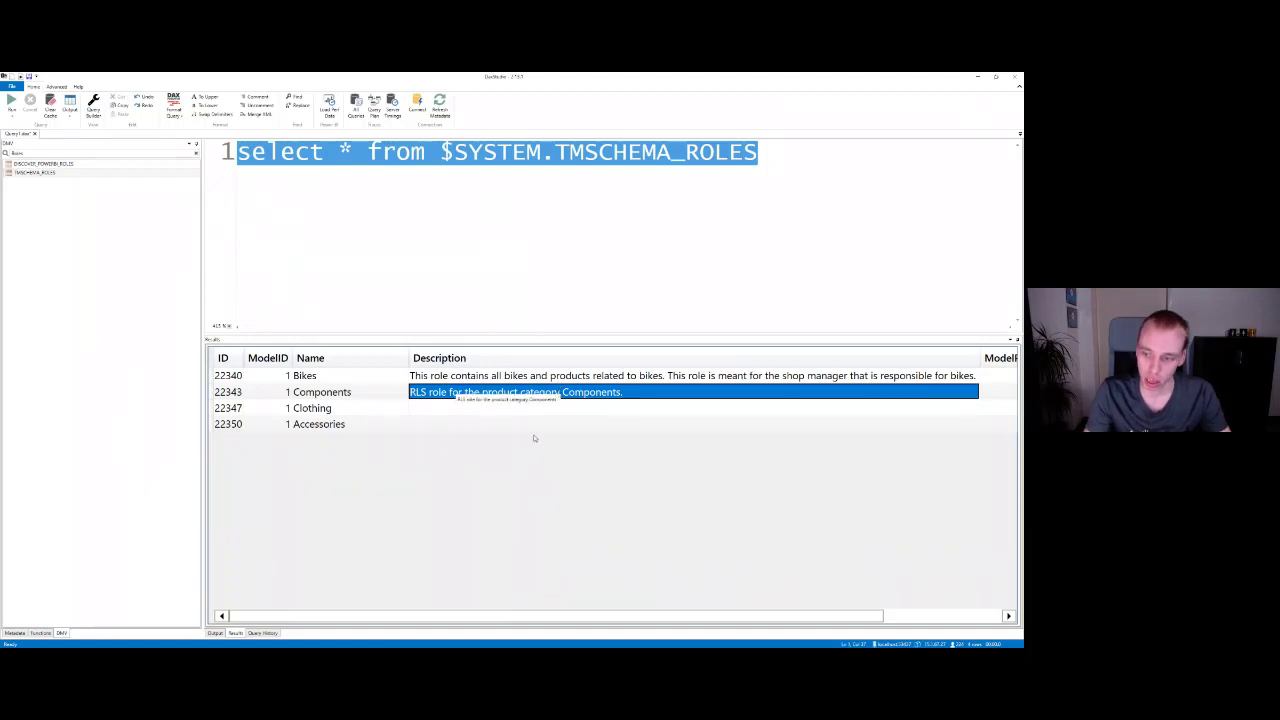
{"action": "left_click_drag", "start_coordinate": [433, 616], "coordinate": [720, 628]}
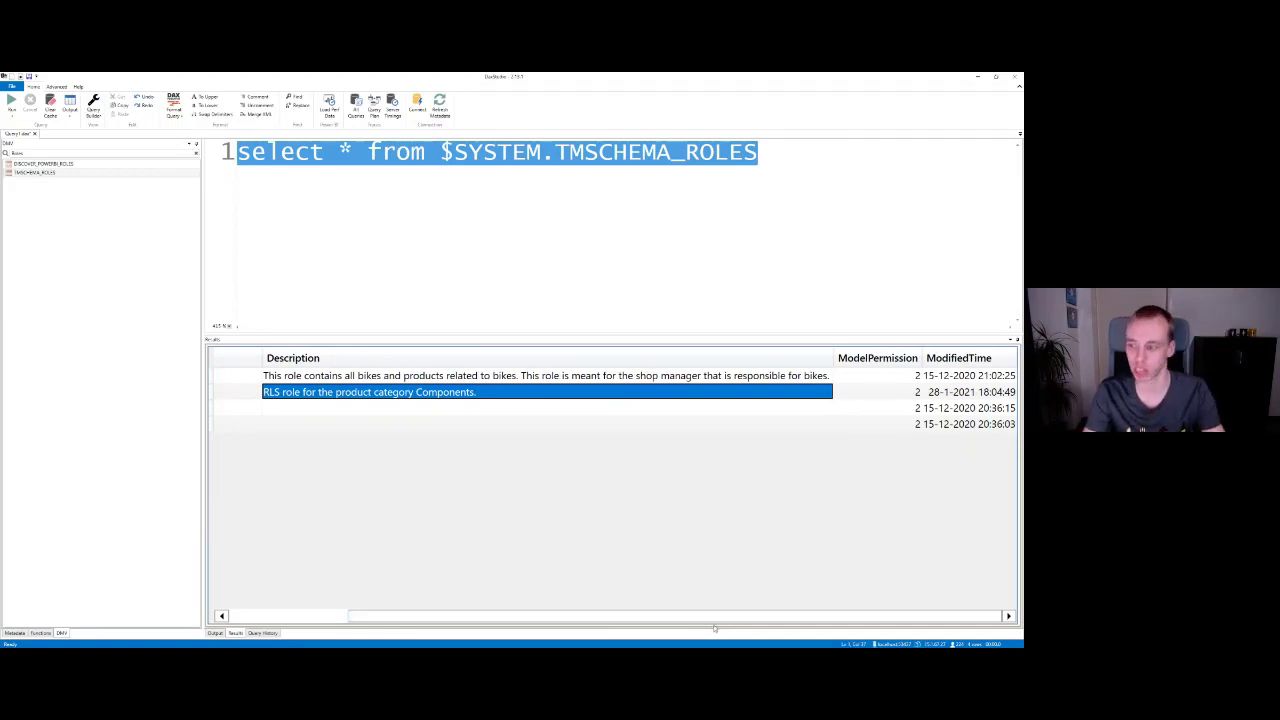
{"action": "left_click_drag", "start_coordinate": [714, 627], "coordinate": [594, 628]}
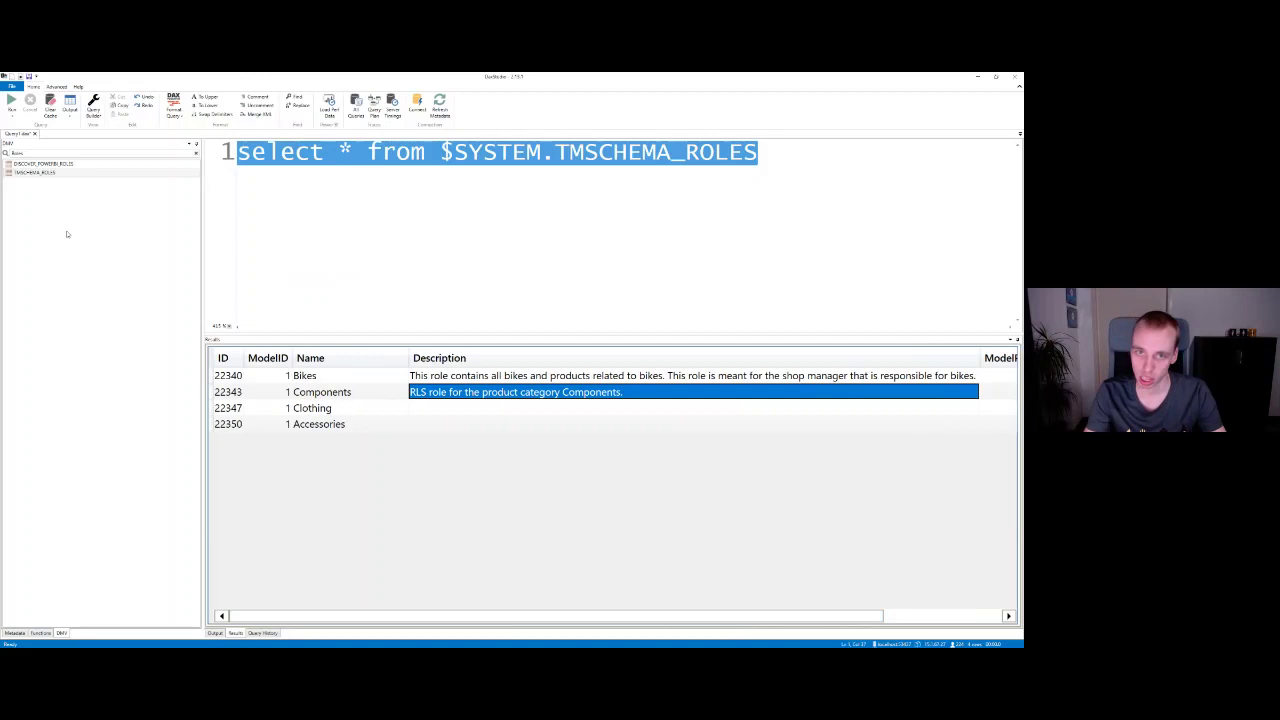
- Search the DMV list for "permissi" and run a select-all query on $SYSTEM.TMSCHEMA_TABLE_PERMISSIONS
{"action": "left_click", "coordinate": [38, 152]}
{"action": "key", "text": "BackSpace"}
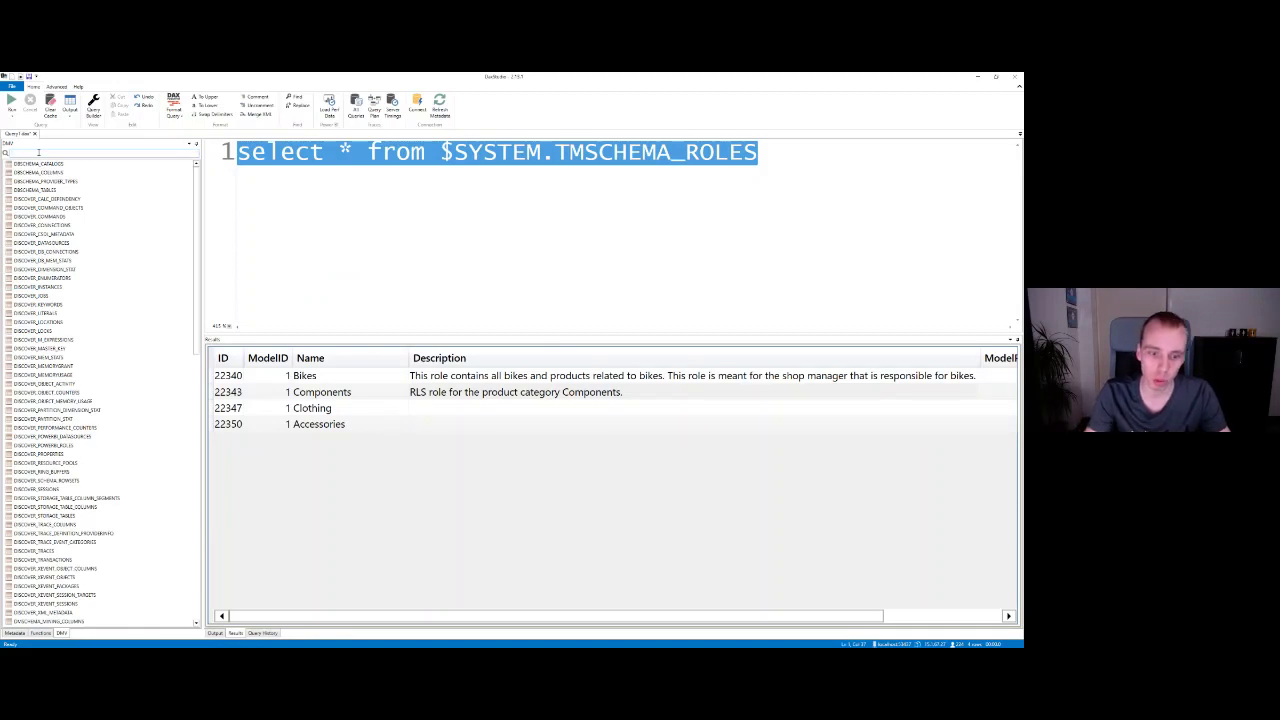
{"action": "type", "text": "pr"}
{"action": "key", "text": "BackSpace"}
{"action": "type", "text": "ermissi"}
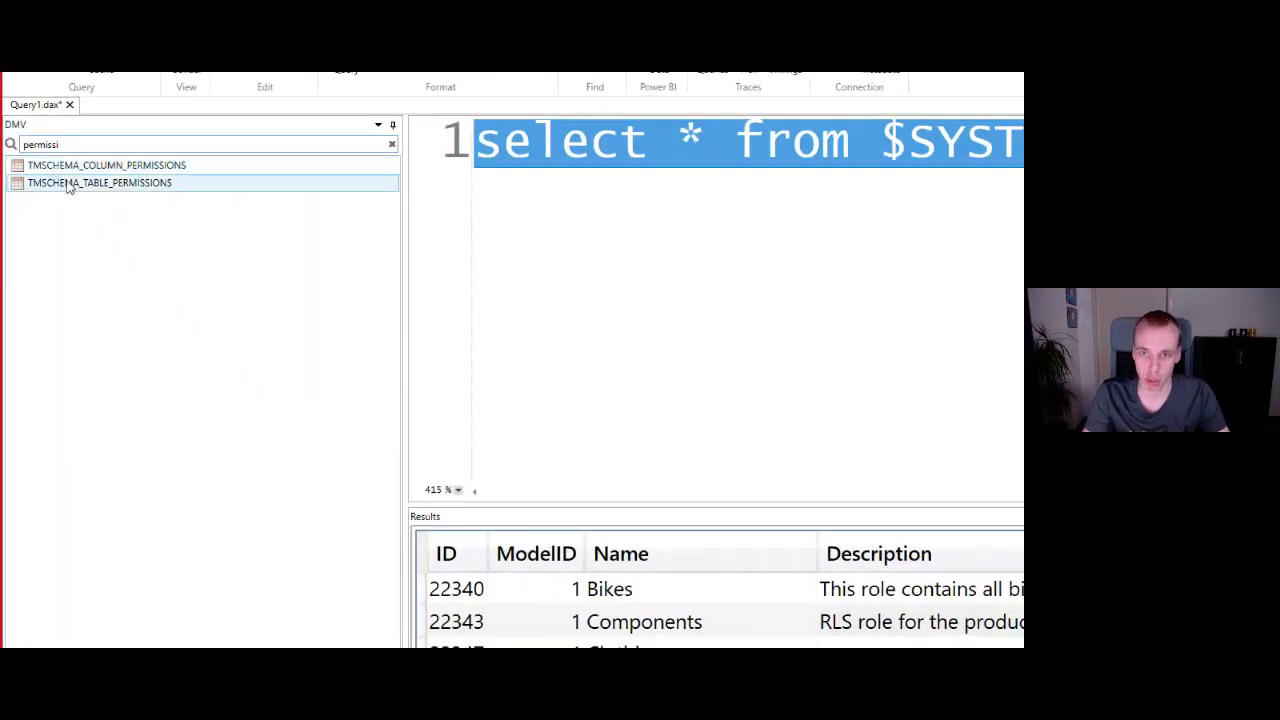
{"action": "left_click", "coordinate": [73, 184]}
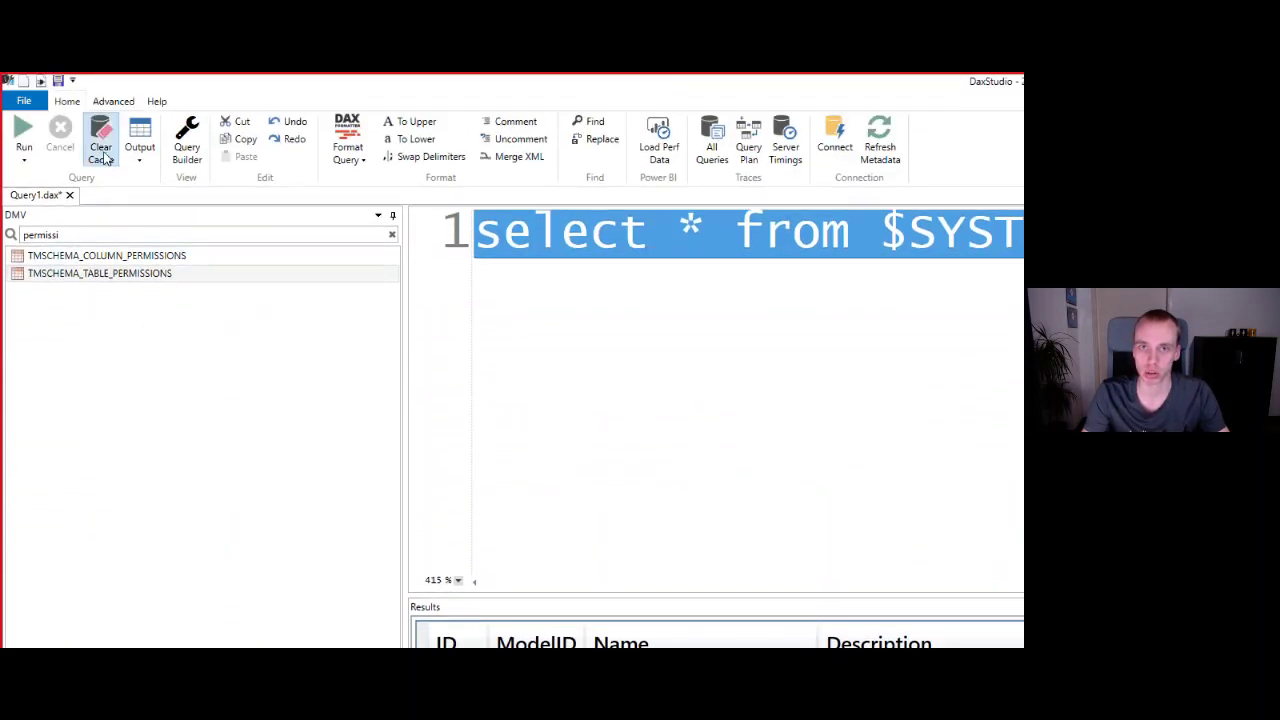
{"action": "left_click", "coordinate": [24, 130]}
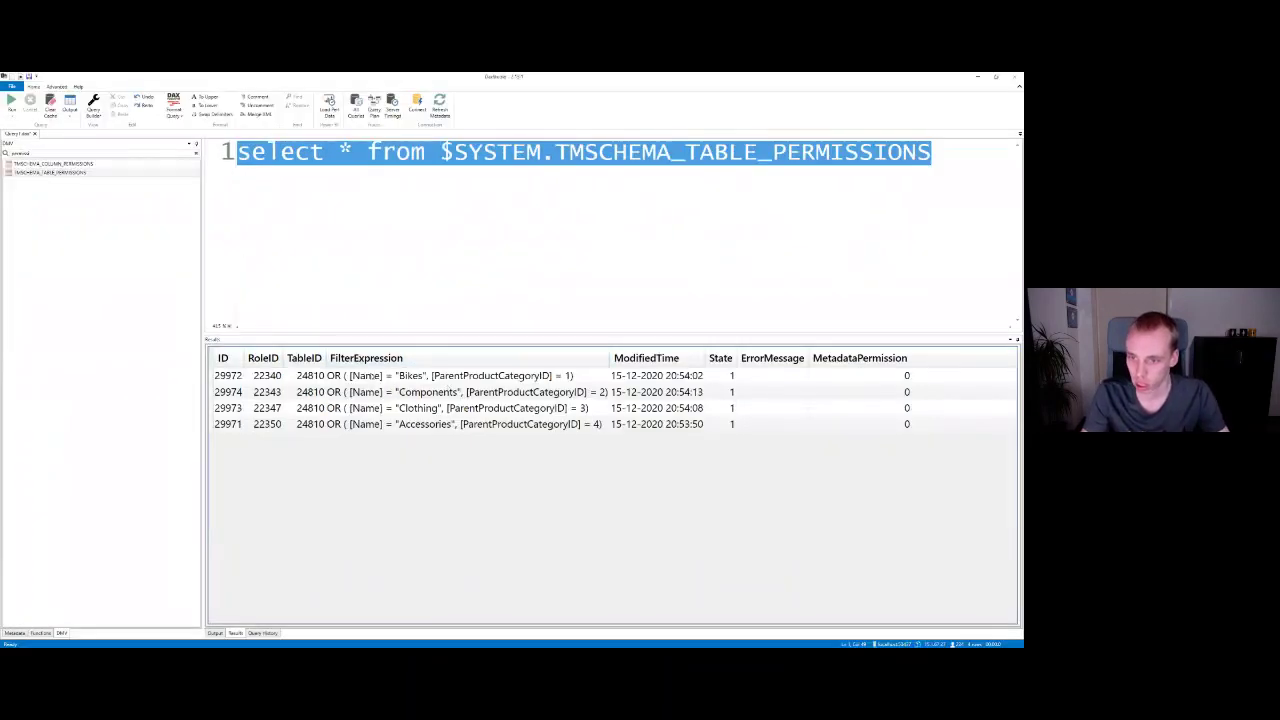
- Review the RoleID and FilterExpression of the Bikes row, widen the FilterExpression column and minimize DAX Studio
{"action": "left_click", "coordinate": [262, 376]}
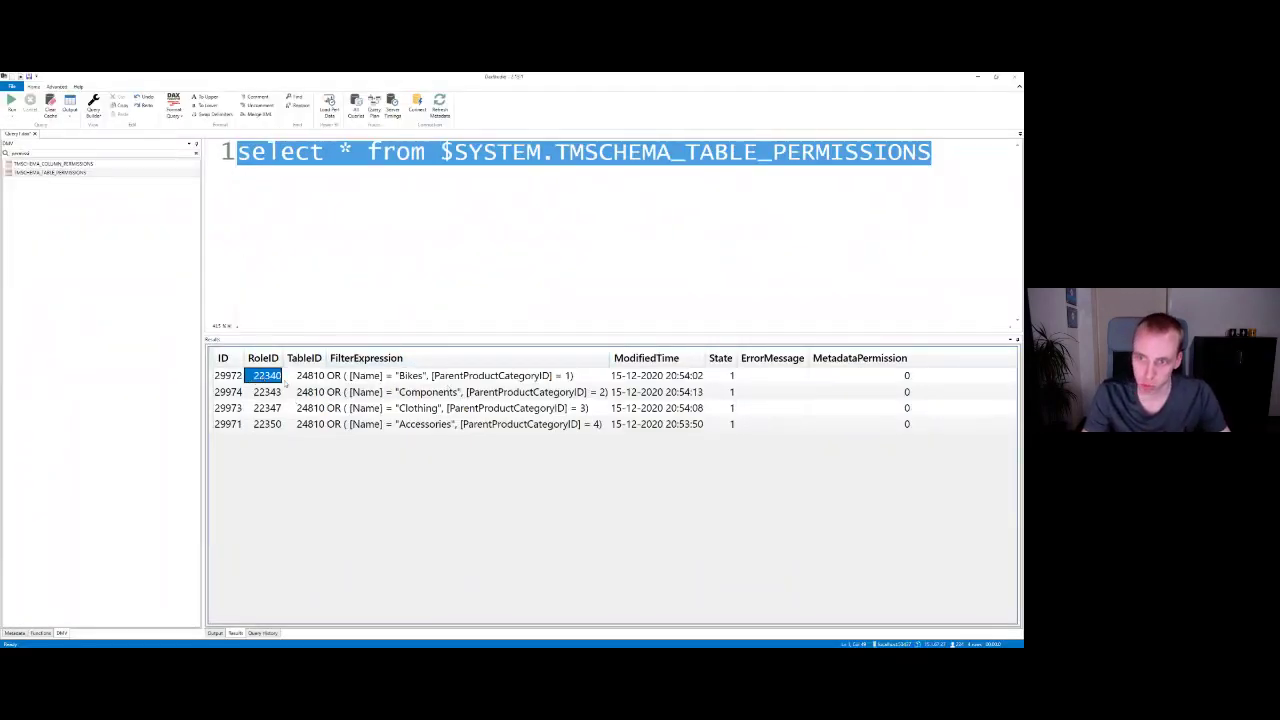
{"action": "left_click", "coordinate": [385, 381]}
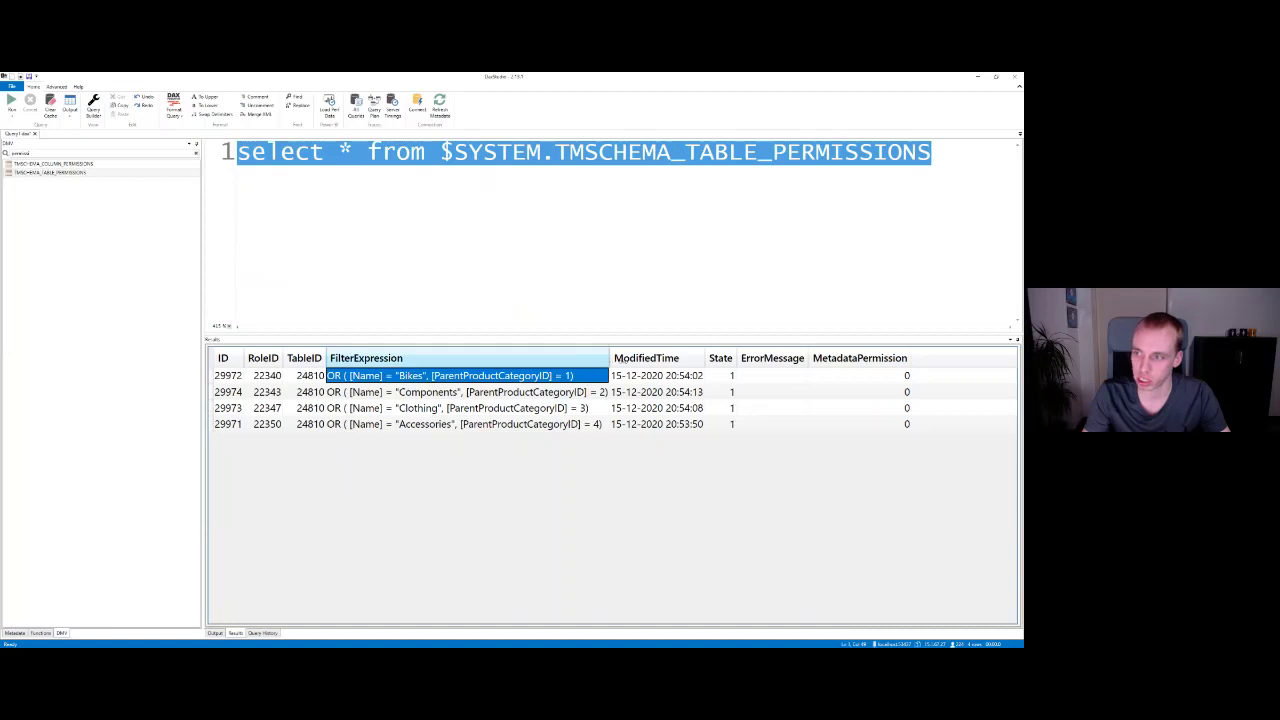
{"action": "left_click_drag", "start_coordinate": [607, 370], "coordinate": [668, 370]}
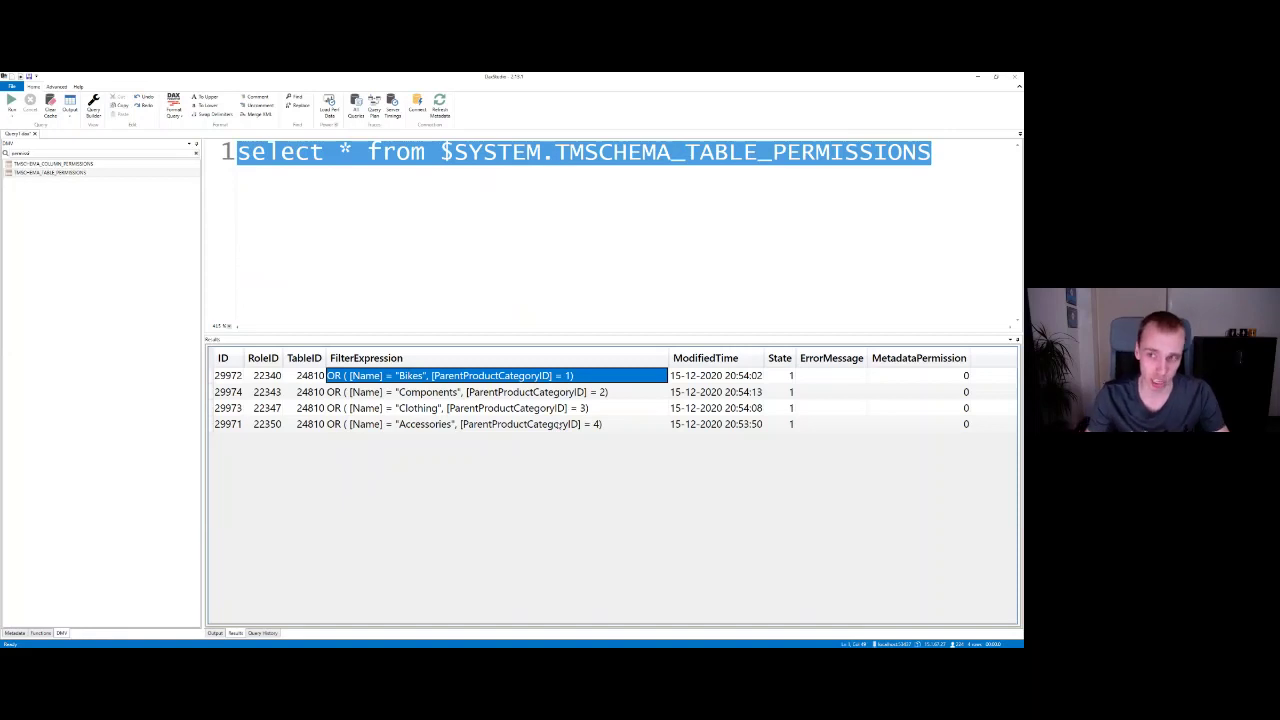
{"action": "left_click", "coordinate": [980, 78]}
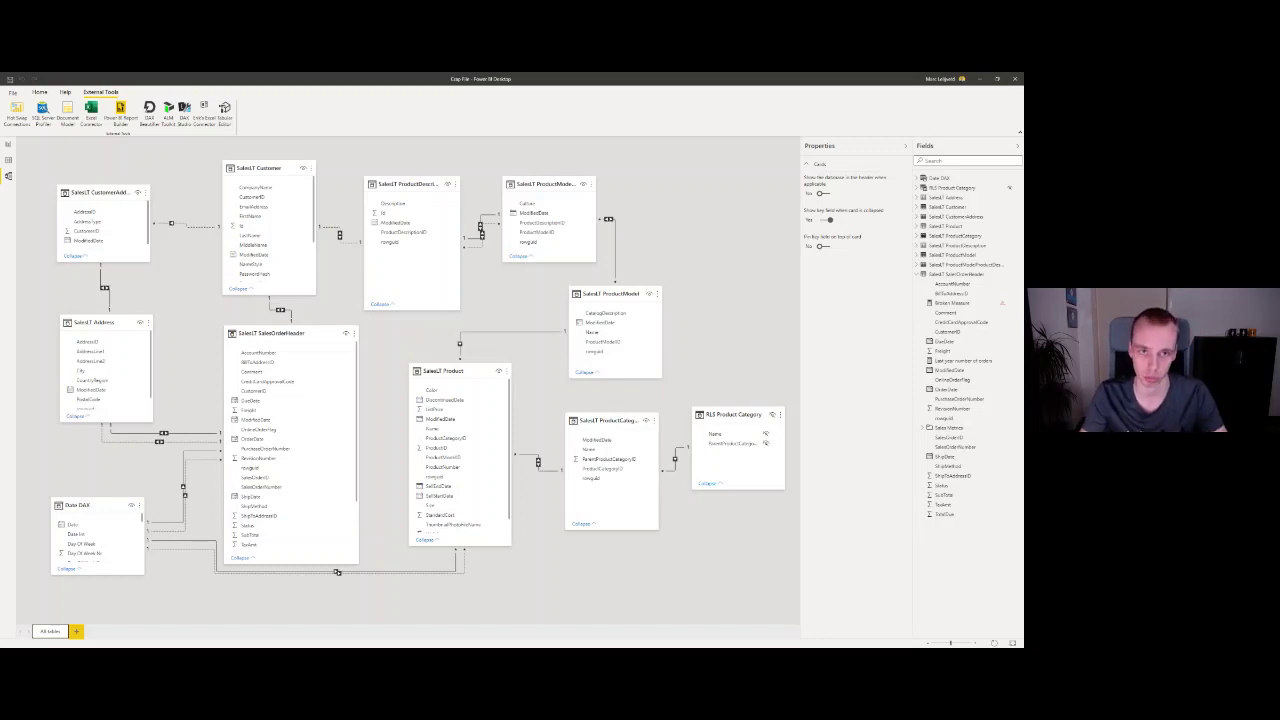
{"action": "key", "text": "alt+Tab"}
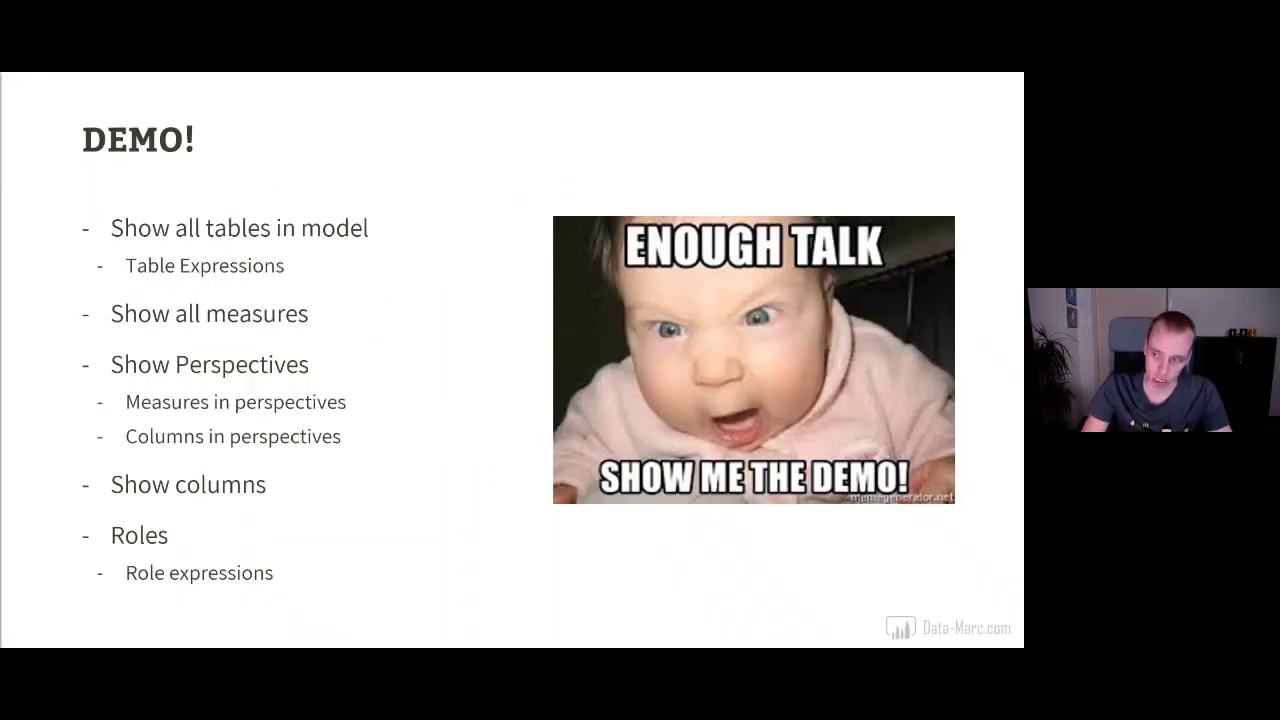
{"action": "key", "text": "Right"}
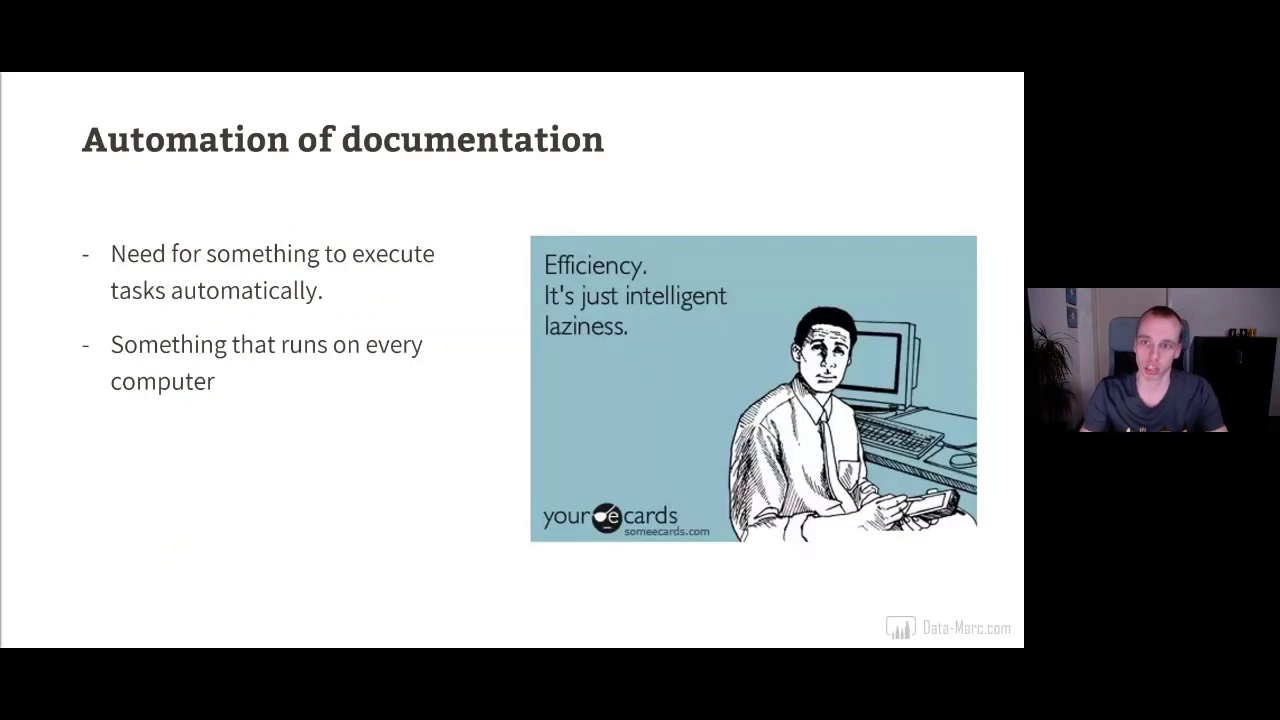
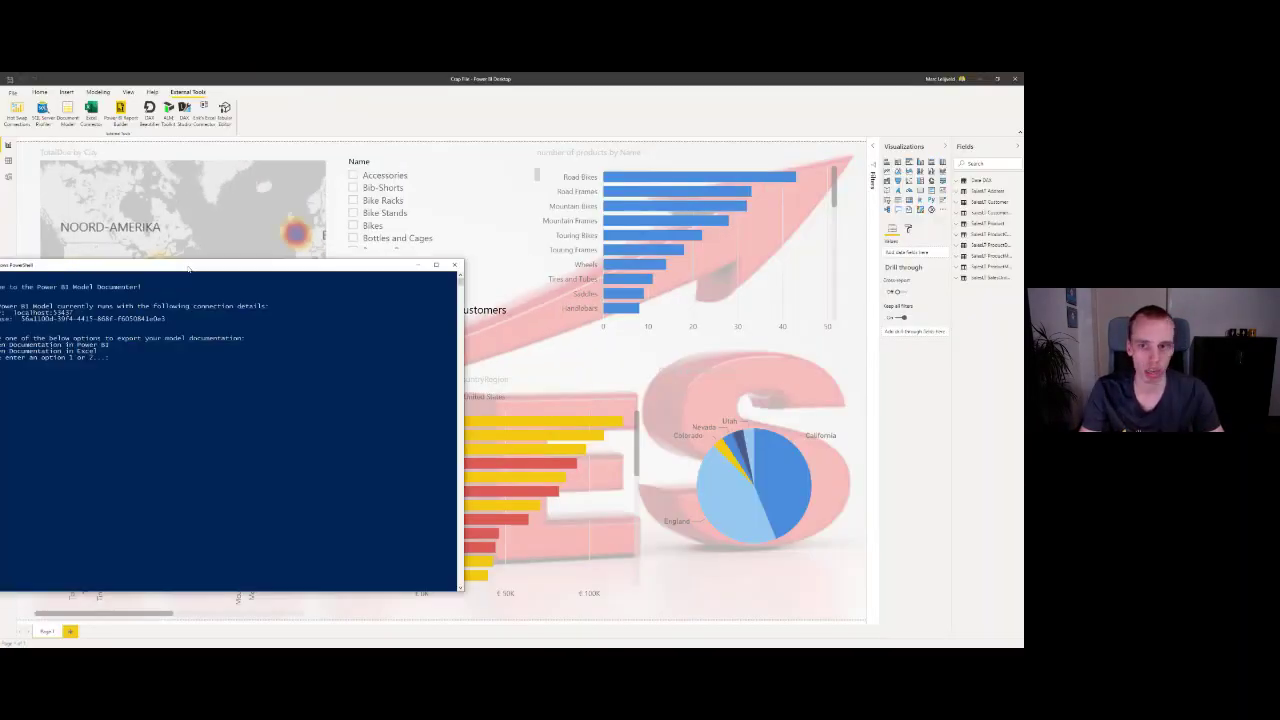
- Inspect the server and database connection details shown in the Power BI Model Documenter PowerShell window
{"action": "left_click_drag", "start_coordinate": [188, 268], "coordinate": [303, 155]}
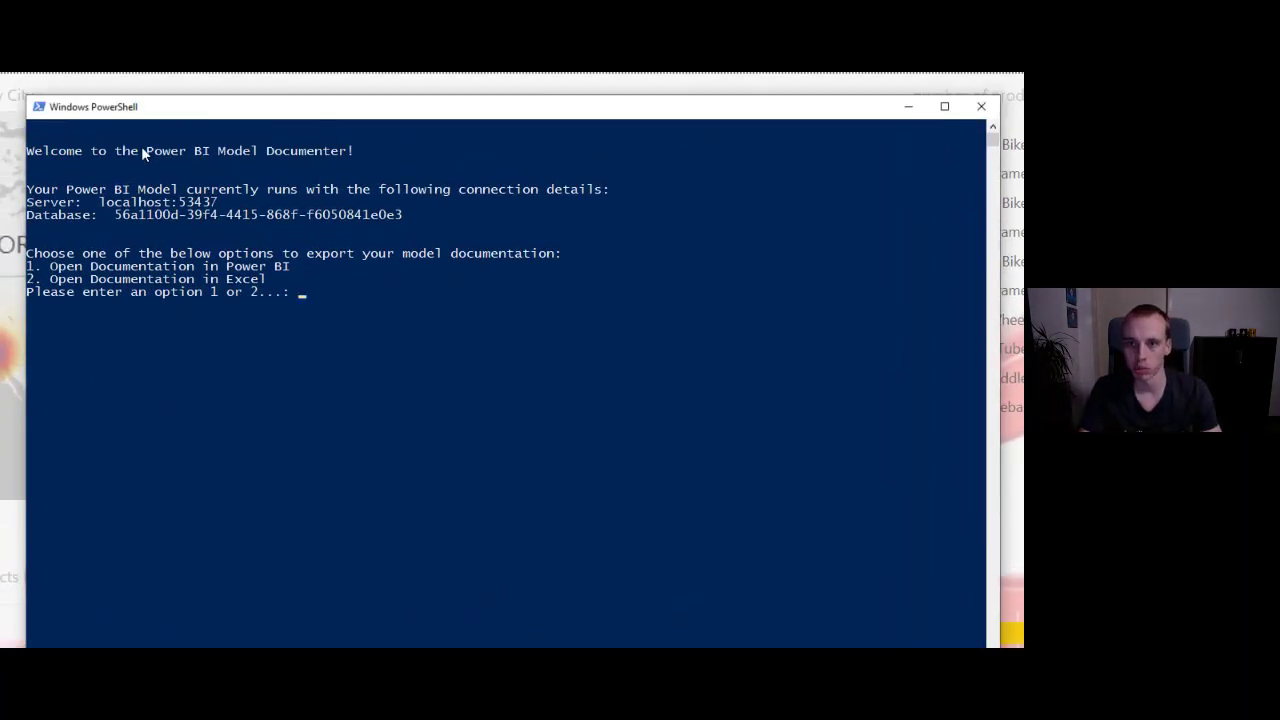
{"action": "left_click_drag", "start_coordinate": [100, 202], "coordinate": [245, 211]}
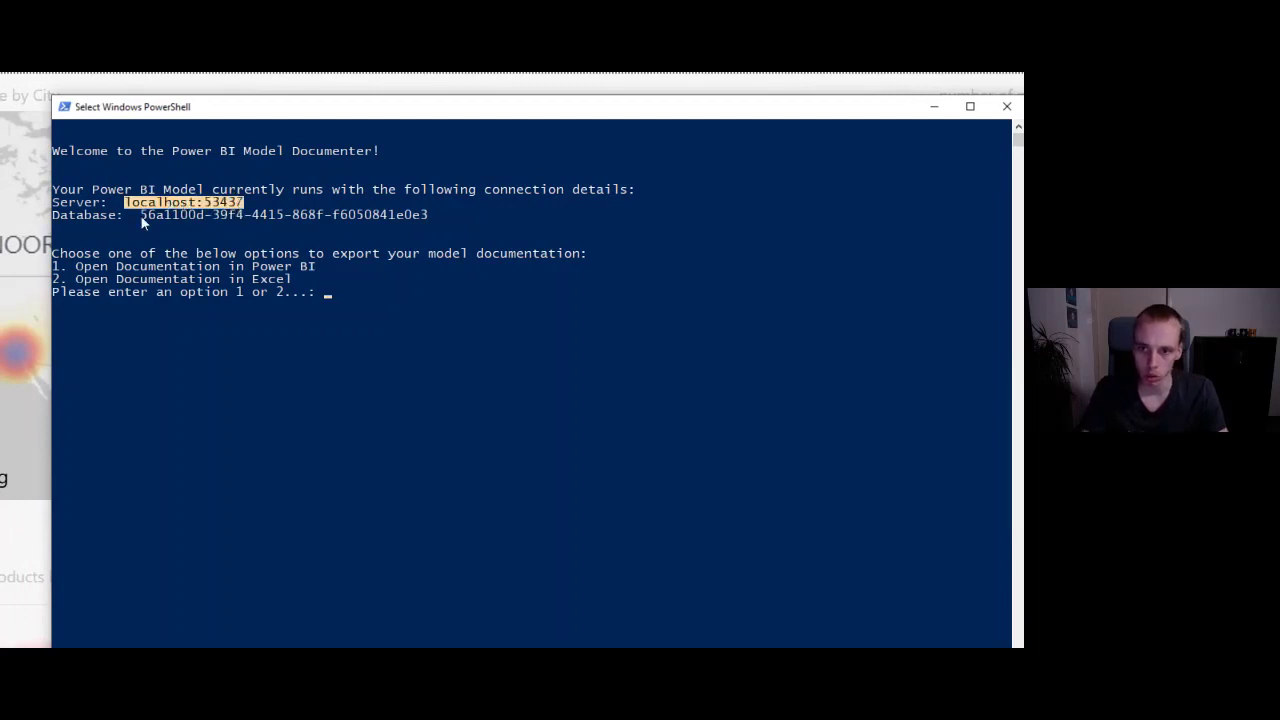
{"action": "left_click_drag", "start_coordinate": [142, 217], "coordinate": [428, 220]}
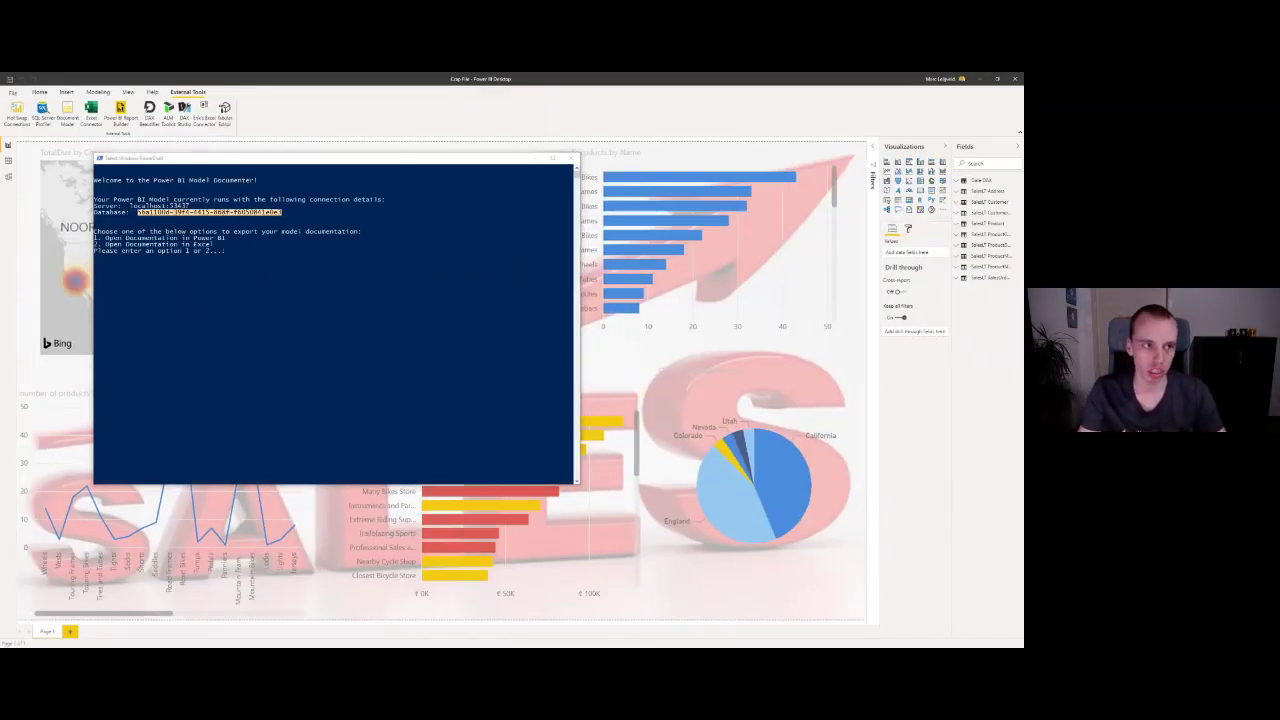
- Browse to C:\BusinessOpsTemp in File Explorer and open ModelDocumenterConnectionDetails.json in Notepad++
{"action": "key", "text": "super+e"}
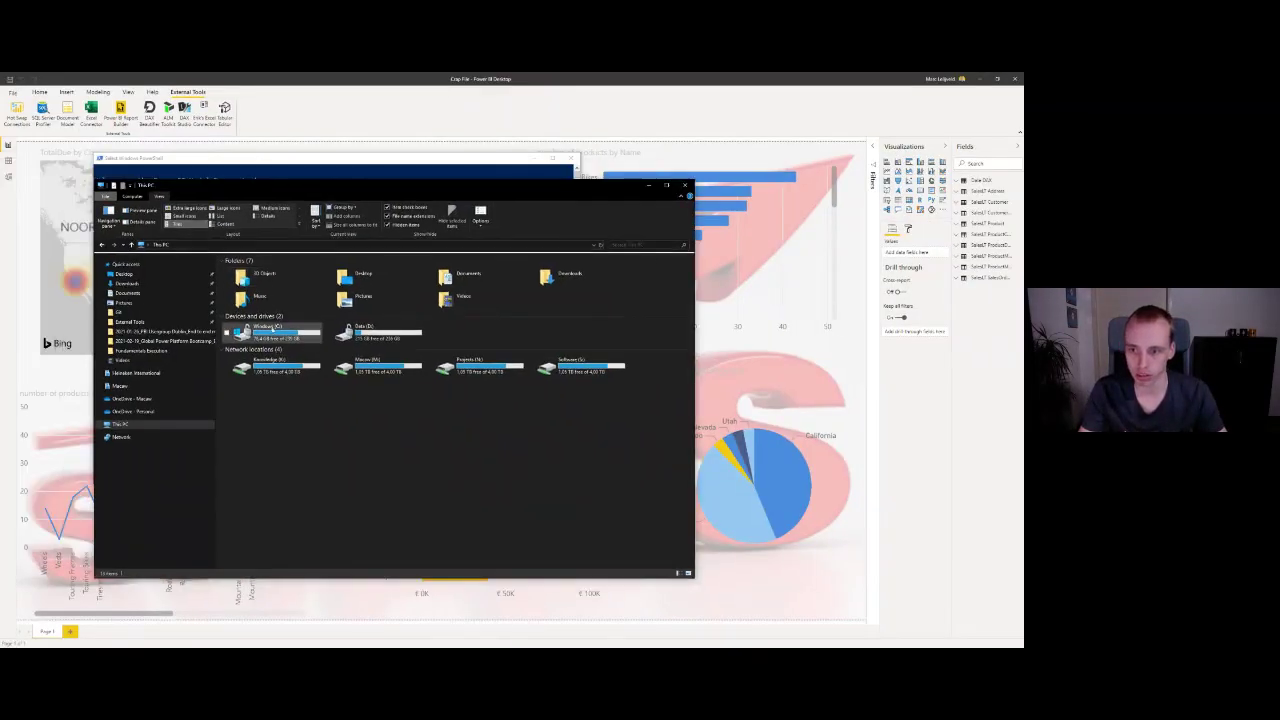
{"action": "double_click", "coordinate": [272, 329]}
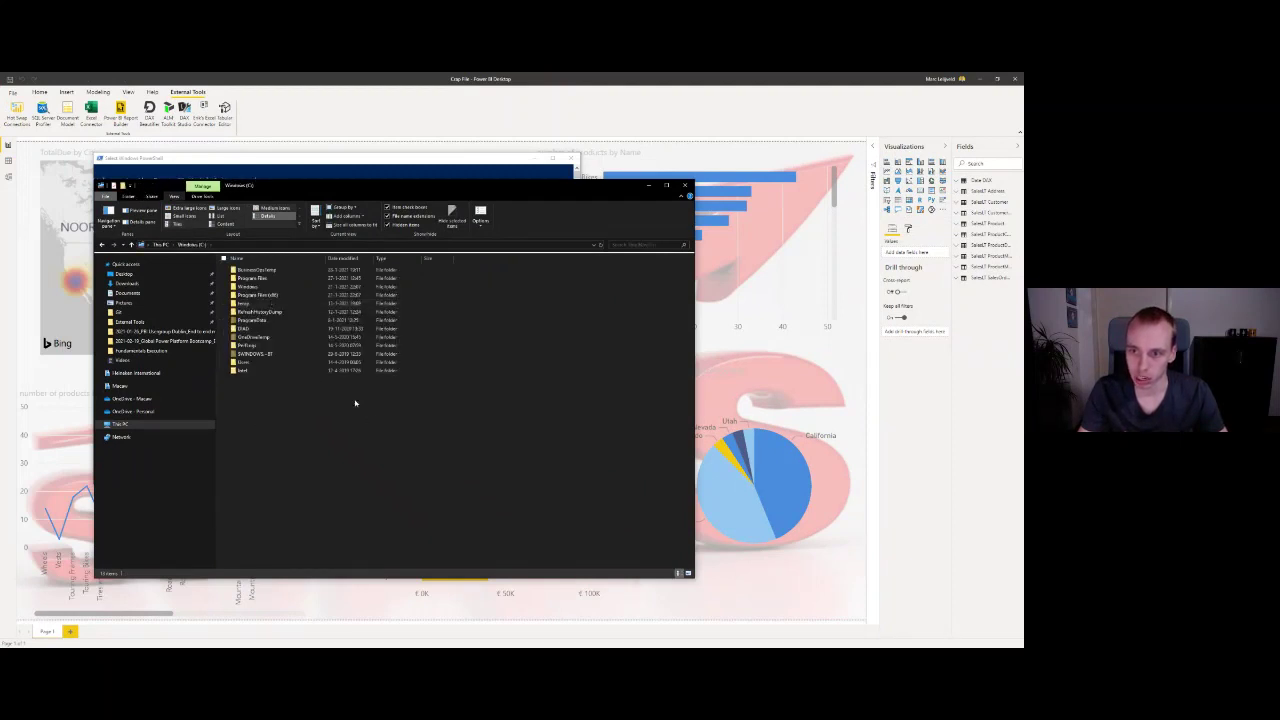
{"action": "double_click", "coordinate": [256, 270]}
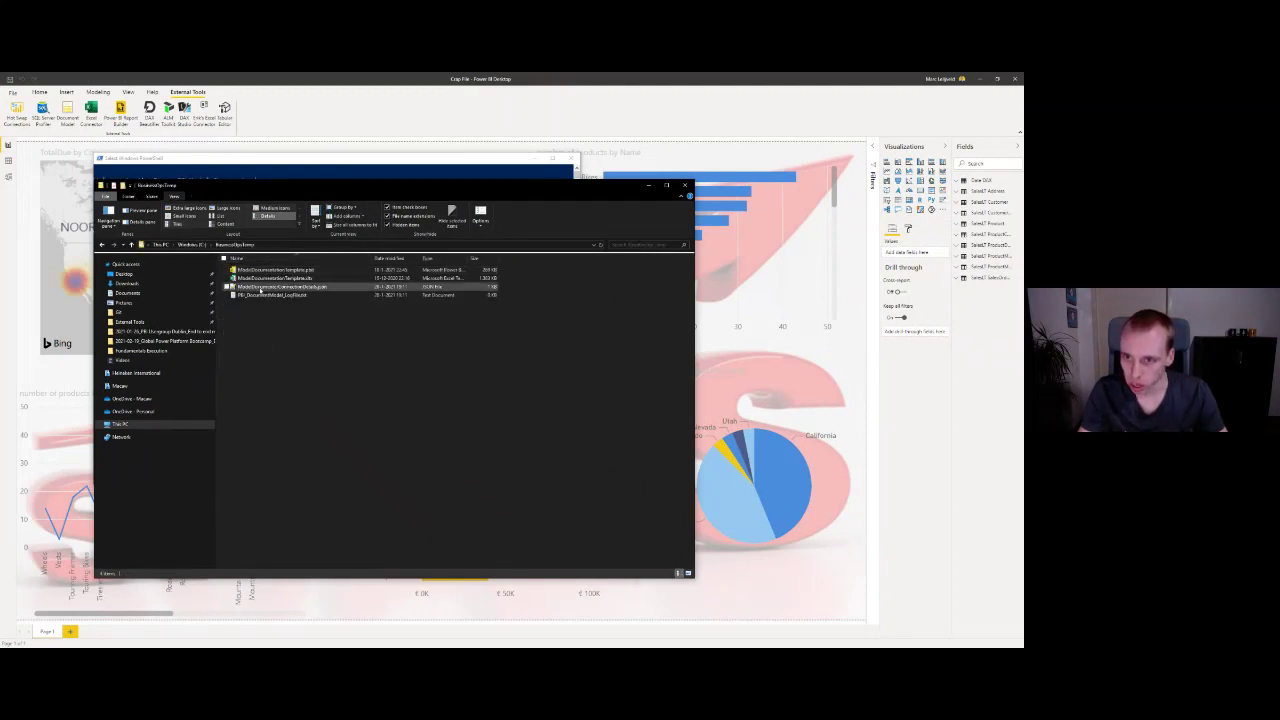
{"action": "left_click_drag", "start_coordinate": [281, 190], "coordinate": [437, 210]}
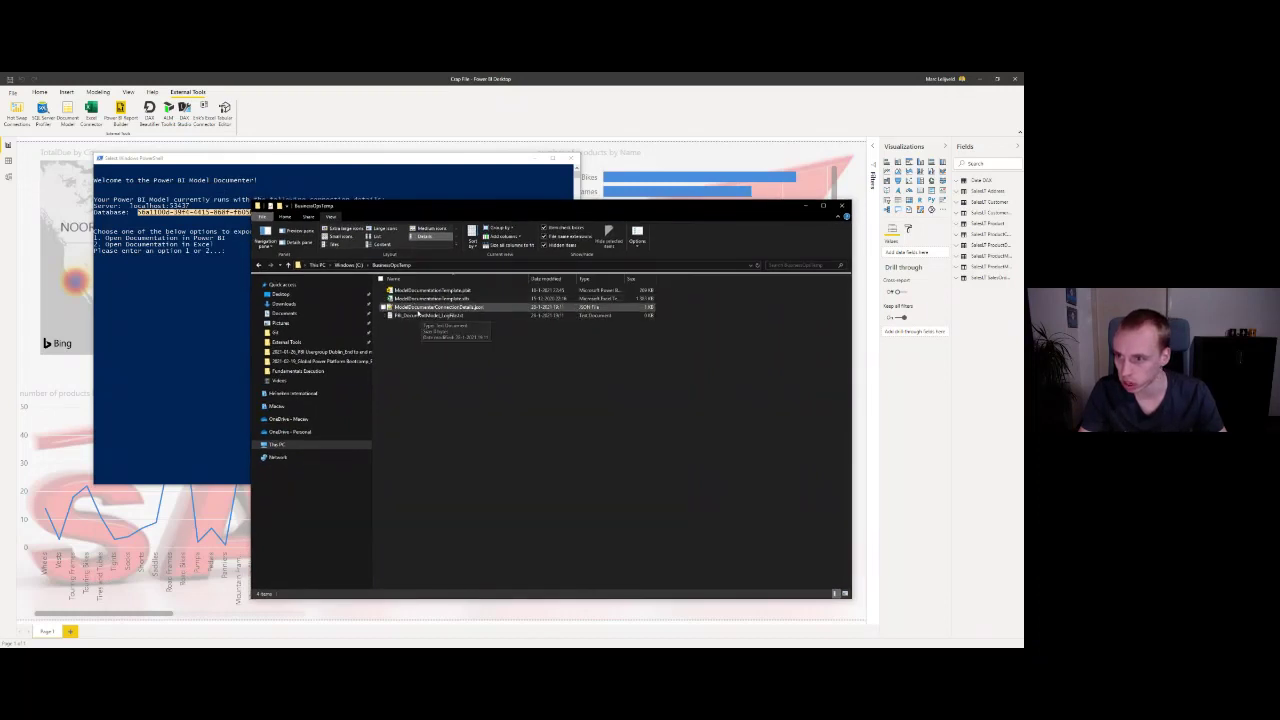
{"action": "left_click", "coordinate": [416, 308]}
{"action": "right_click", "coordinate": [416, 308]}
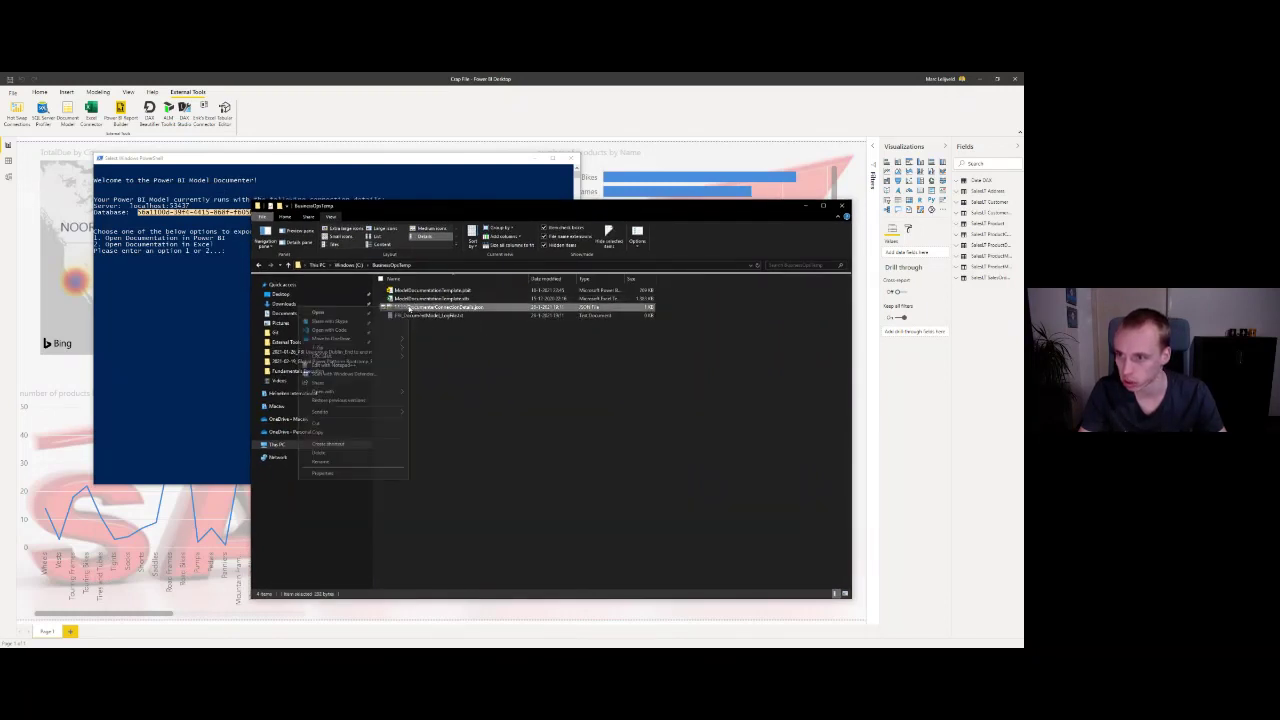
{"action": "left_click", "coordinate": [350, 367]}
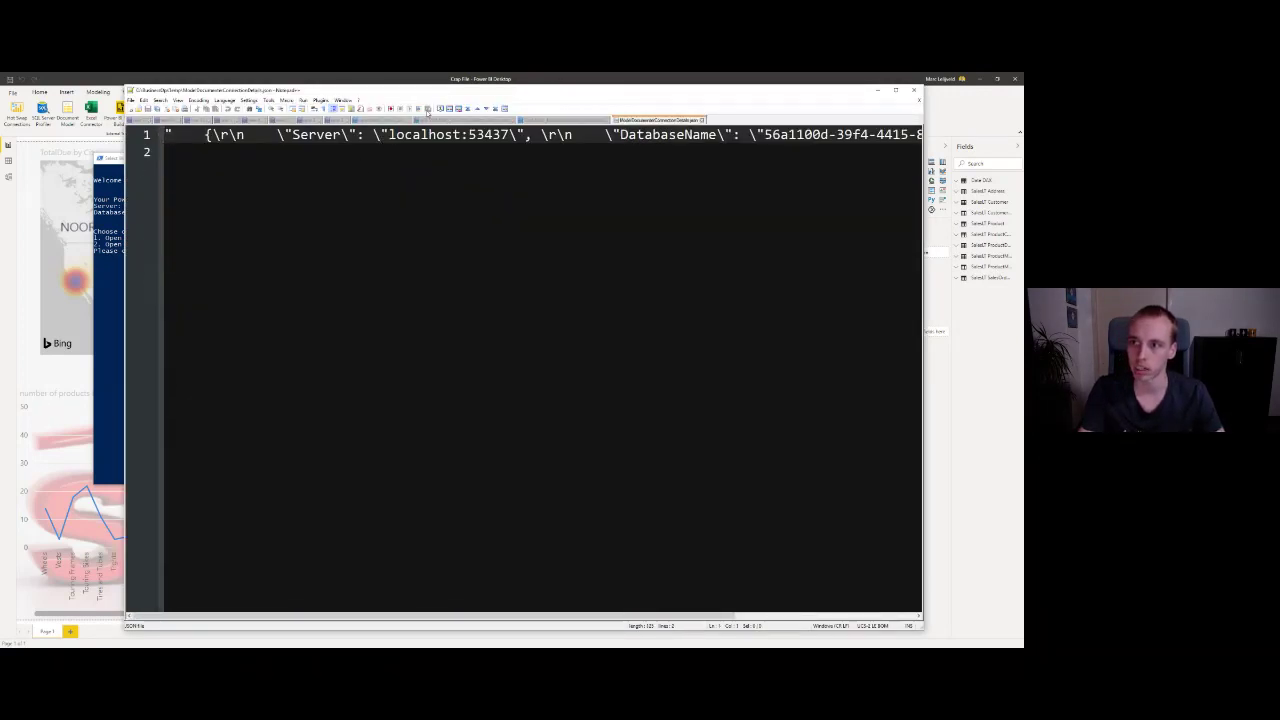
- Examine the Server and DatabaseName entries in the JSON file, then close the file and minimize Notepad++ and File Explorer
{"action": "left_click_drag", "start_coordinate": [382, 96], "coordinate": [342, 113]}
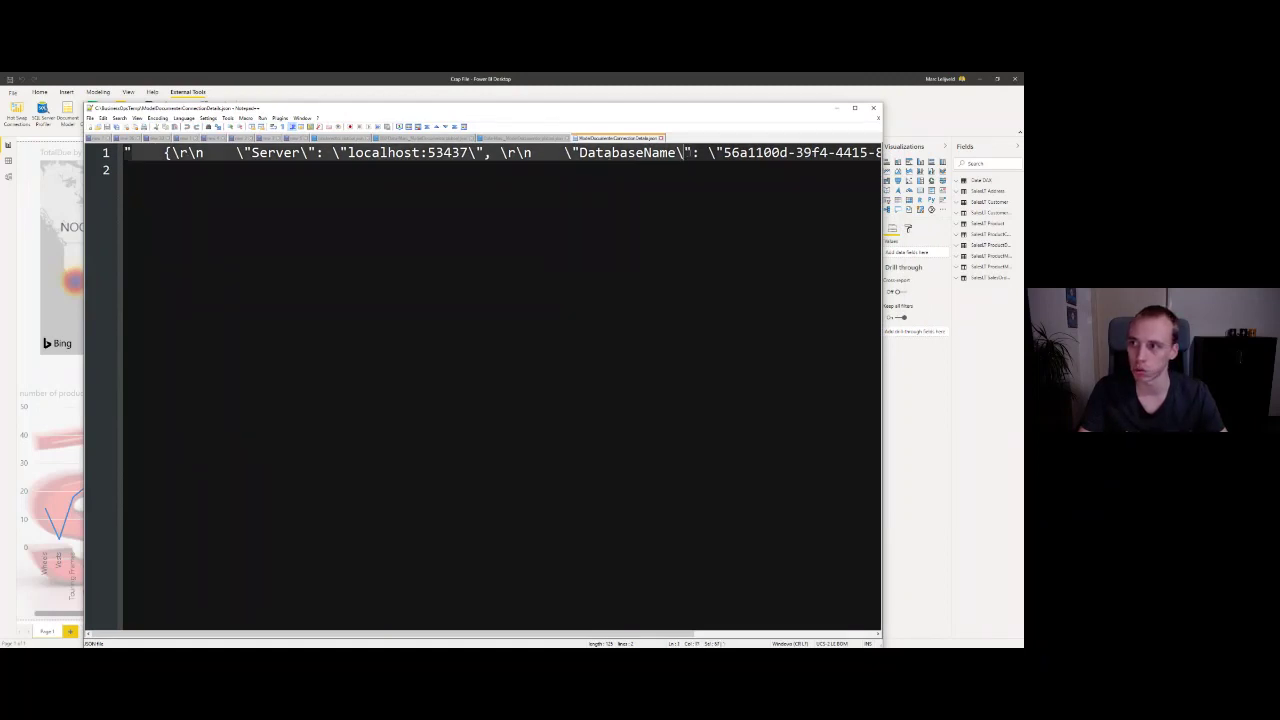
{"action": "left_click", "coordinate": [738, 152]}
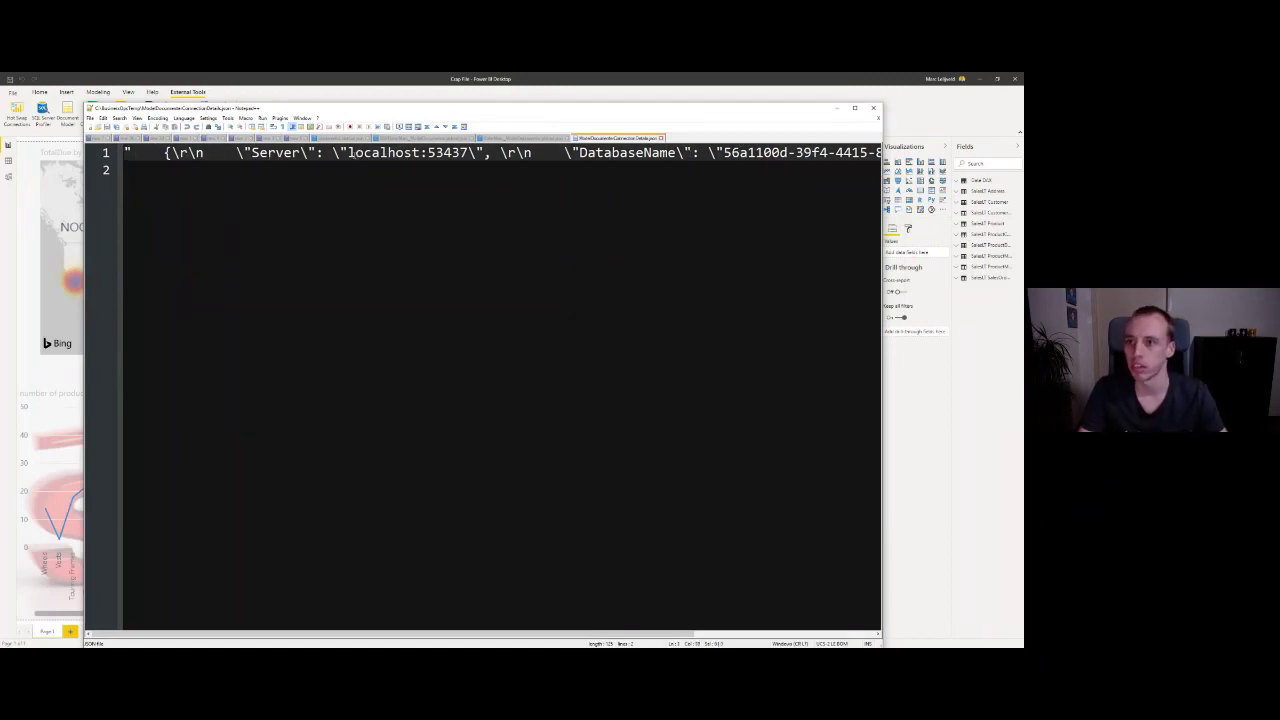
{"action": "left_click_drag", "start_coordinate": [349, 153], "coordinate": [470, 152]}
{"action": "left_click_drag", "start_coordinate": [724, 153], "coordinate": [815, 153]}
{"action": "left_click", "coordinate": [728, 248]}
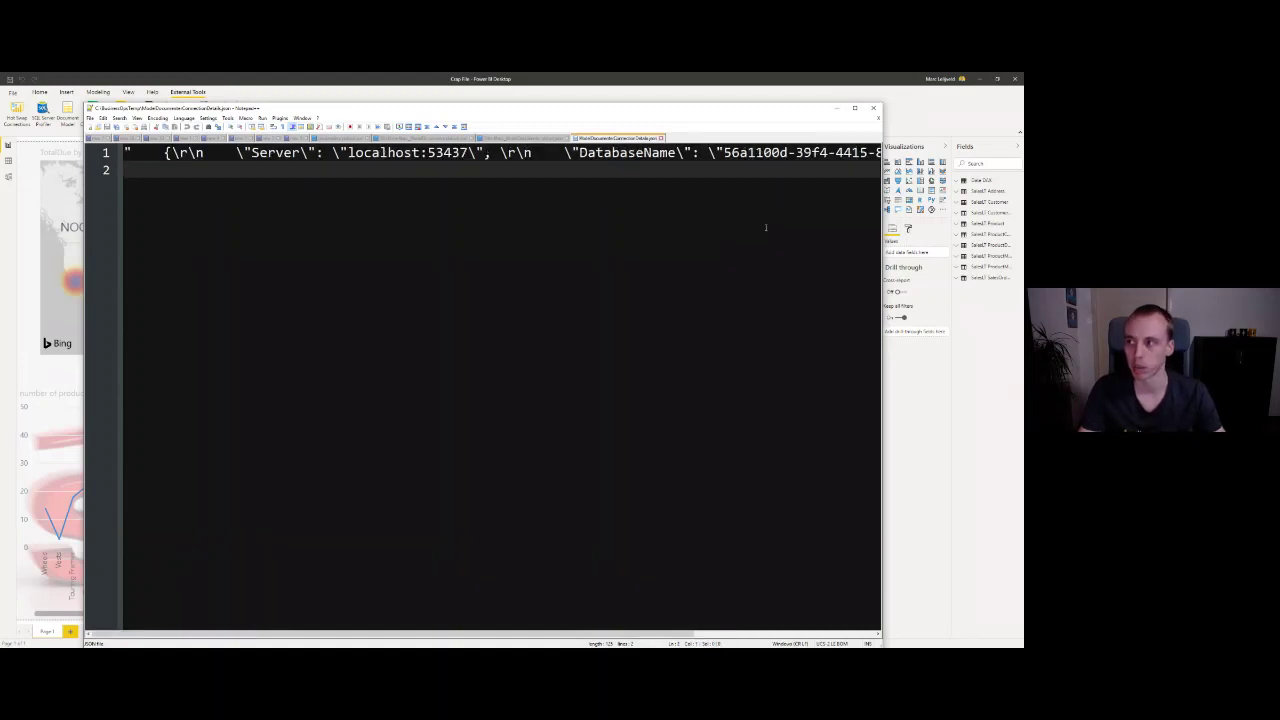
{"action": "left_click", "coordinate": [661, 138]}
{"action": "left_click", "coordinate": [840, 110]}
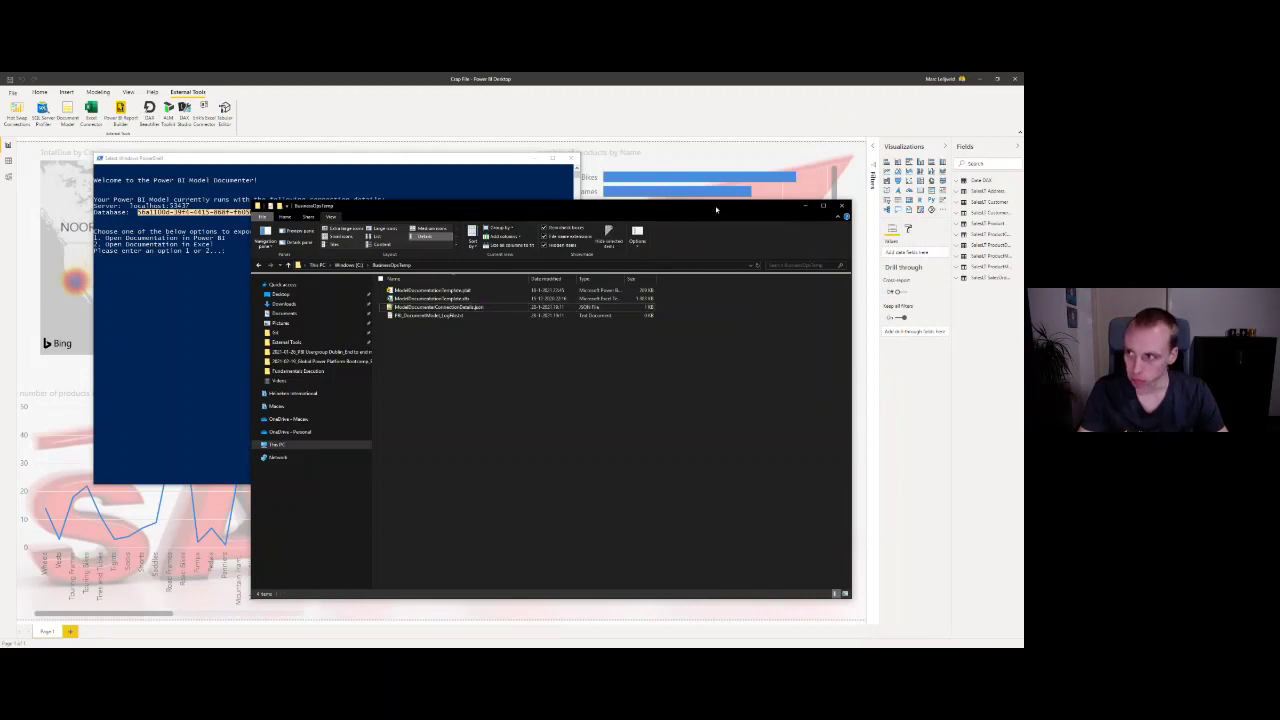
{"action": "left_click", "coordinate": [805, 206]}
- Return to the Model Documenter PowerShell window and choose option 1 to open the documentation in Power BI
{"action": "left_click", "coordinate": [243, 353]}
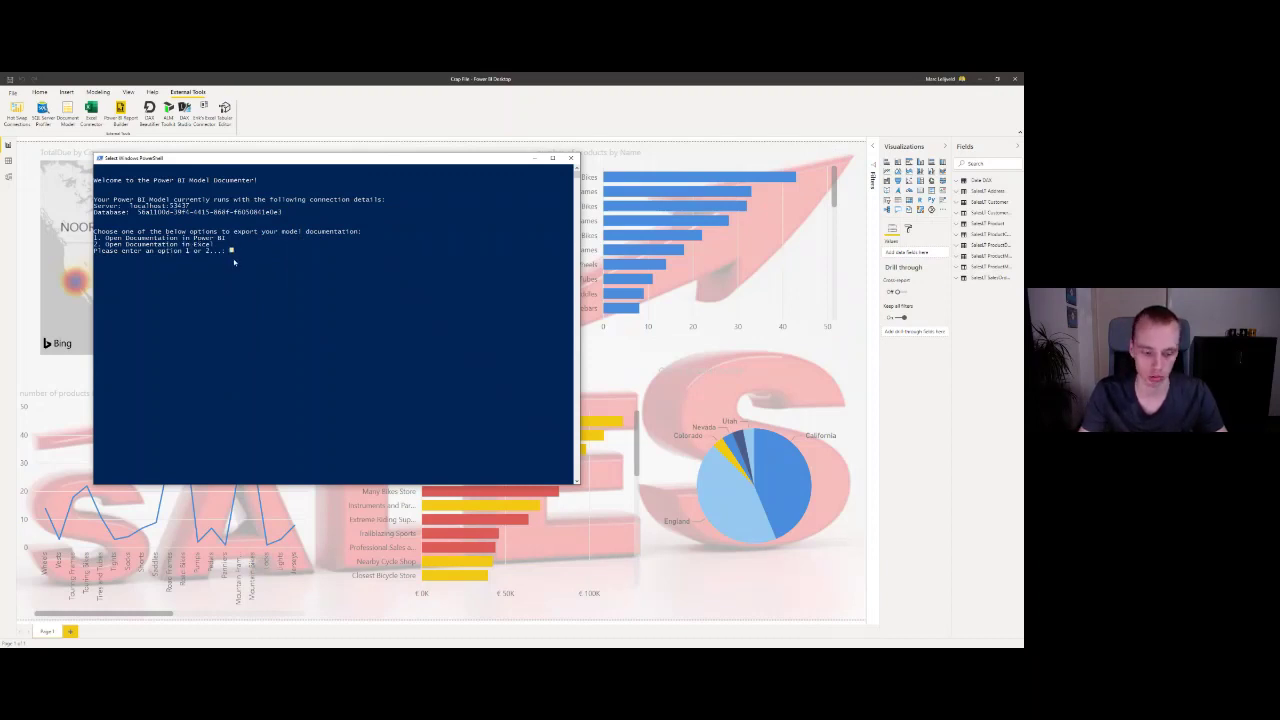
{"action": "type", "text": "1"}
{"action": "key", "text": "Return"}
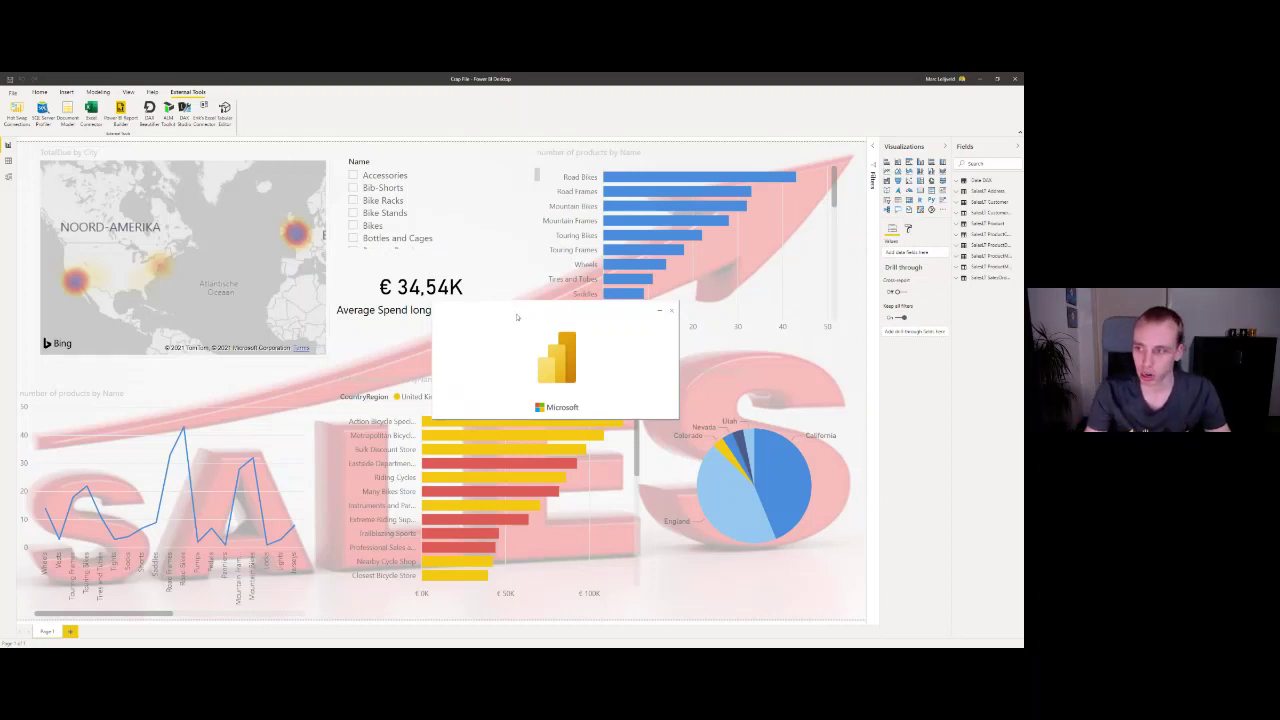
{"action": "left_click_drag", "start_coordinate": [527, 318], "coordinate": [513, 298]}
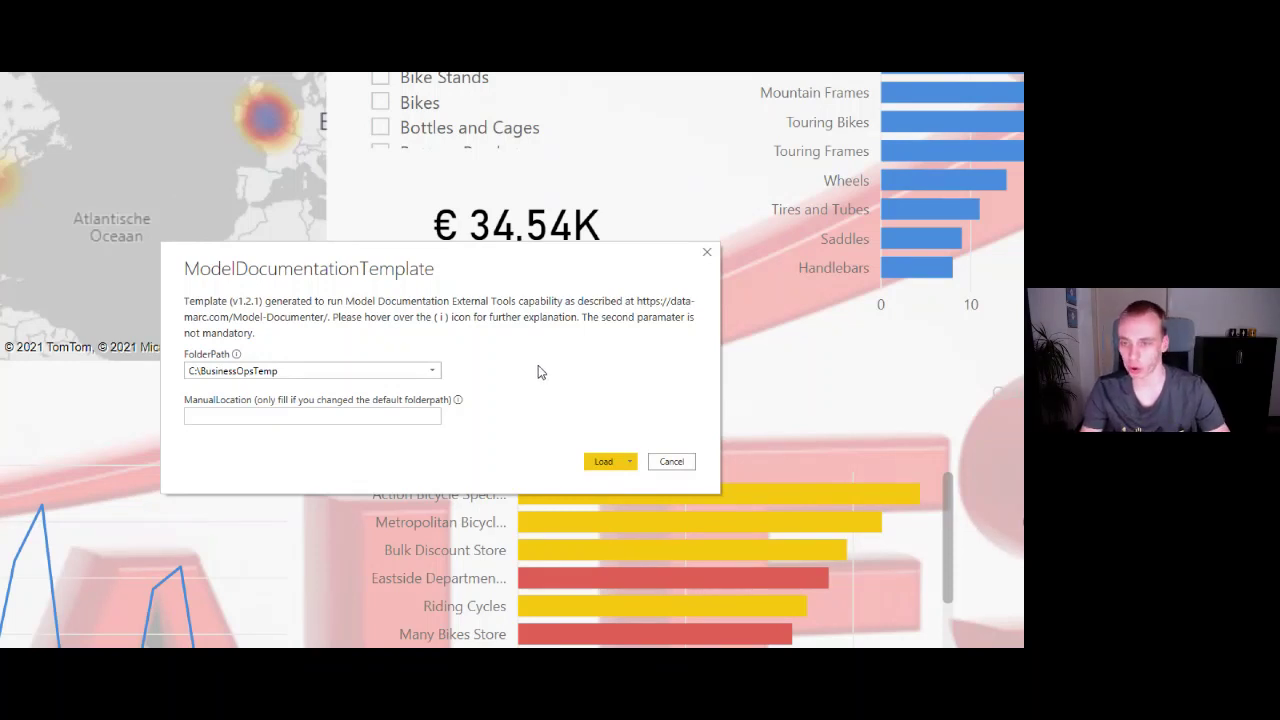
- Load ModelDocumentationTemplate with FolderPath C:\BusinessOpsTemp and an empty ManualLocation, connecting with the current Windows credentials
{"action": "left_click", "coordinate": [236, 416]}
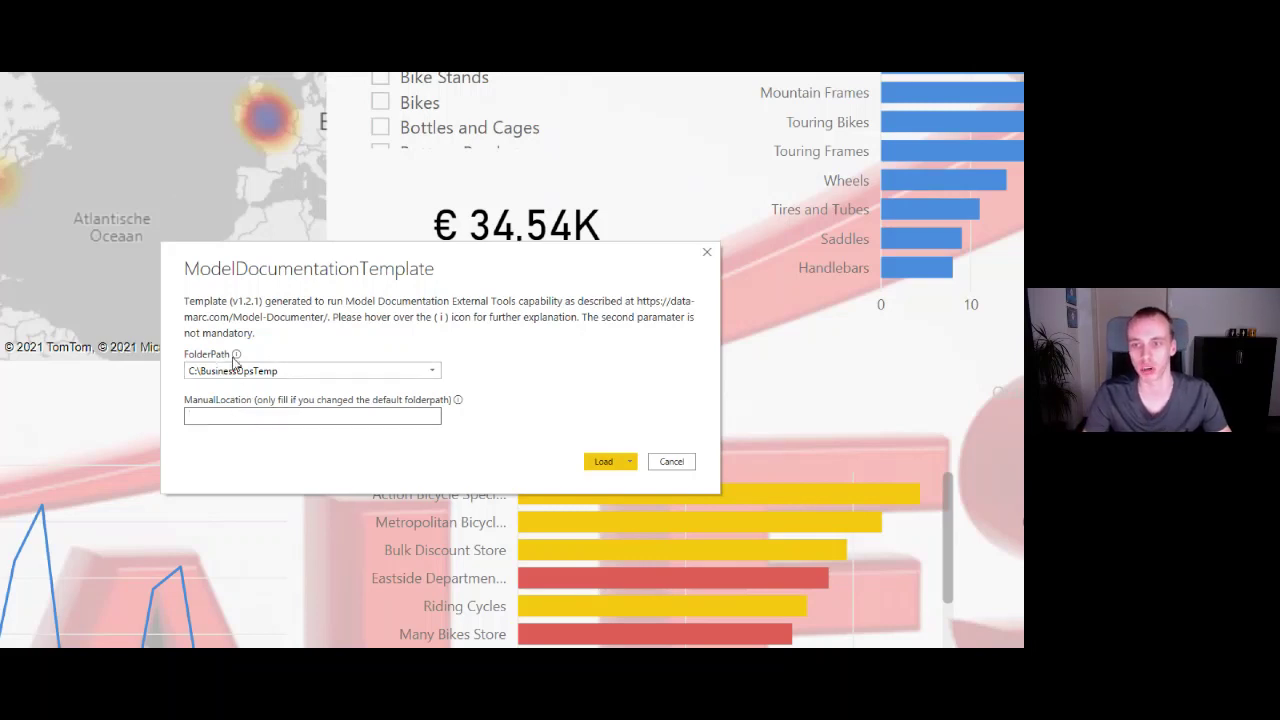
{"action": "left_click", "coordinate": [603, 465]}
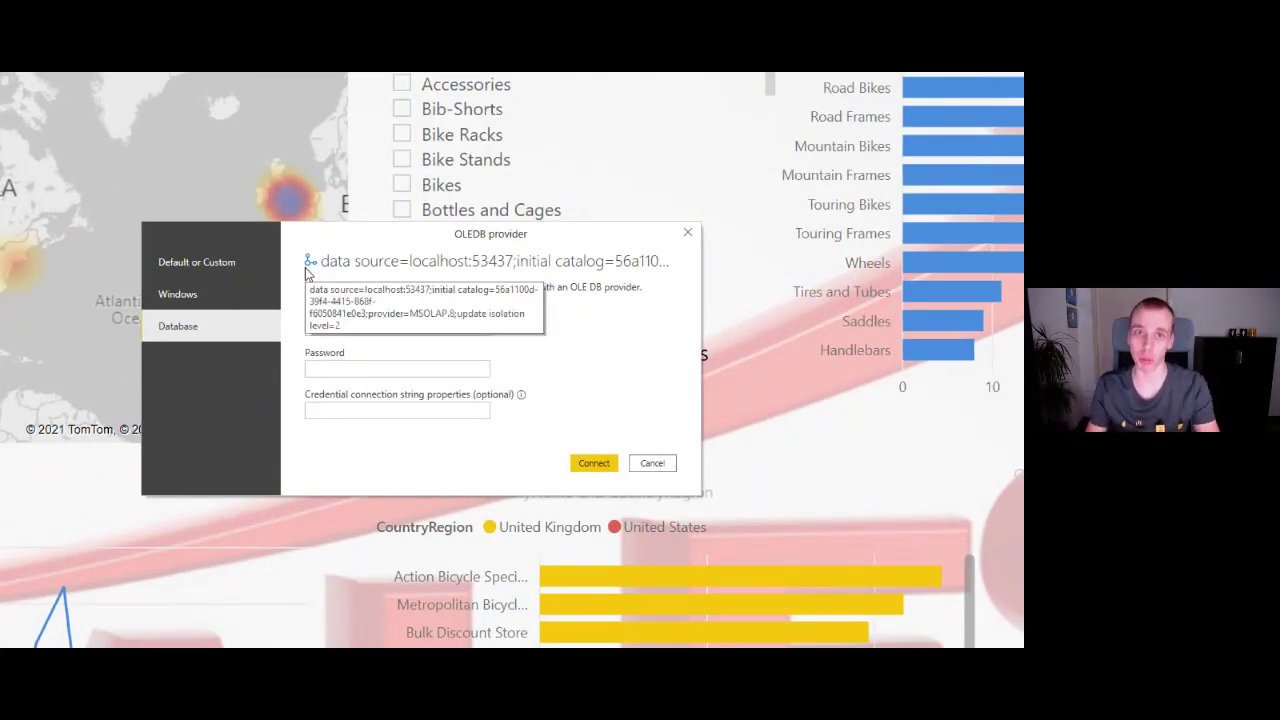
{"action": "left_click", "coordinate": [210, 300]}
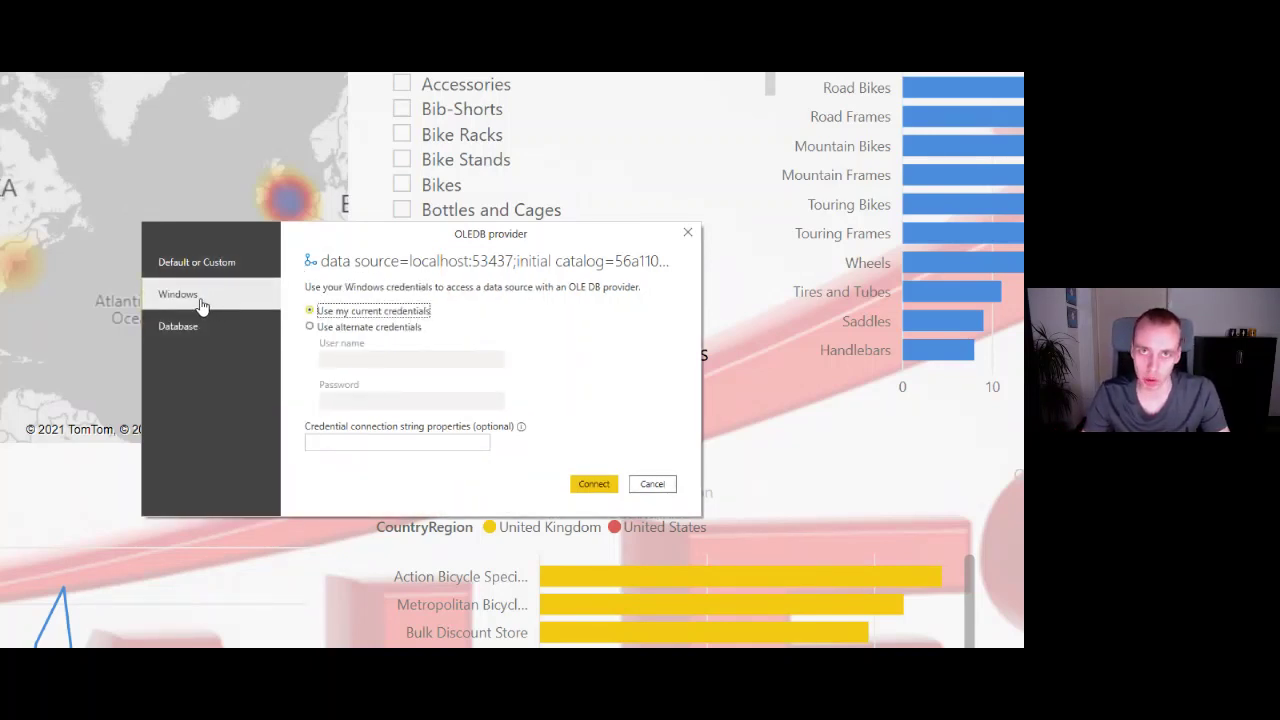
{"action": "left_click", "coordinate": [612, 485]}
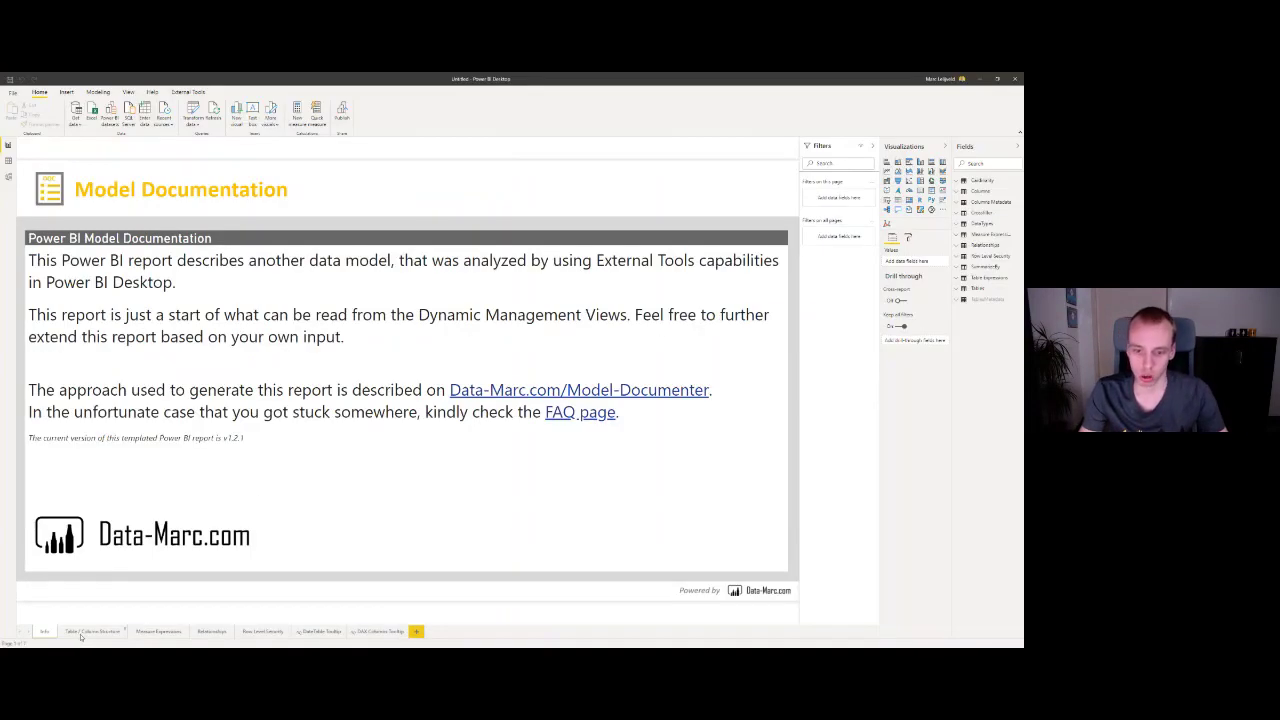
- Browse the tables on the Table / Column Structure page and show the source expression of SalesLT Customer
{"action": "left_click", "coordinate": [165, 619]}
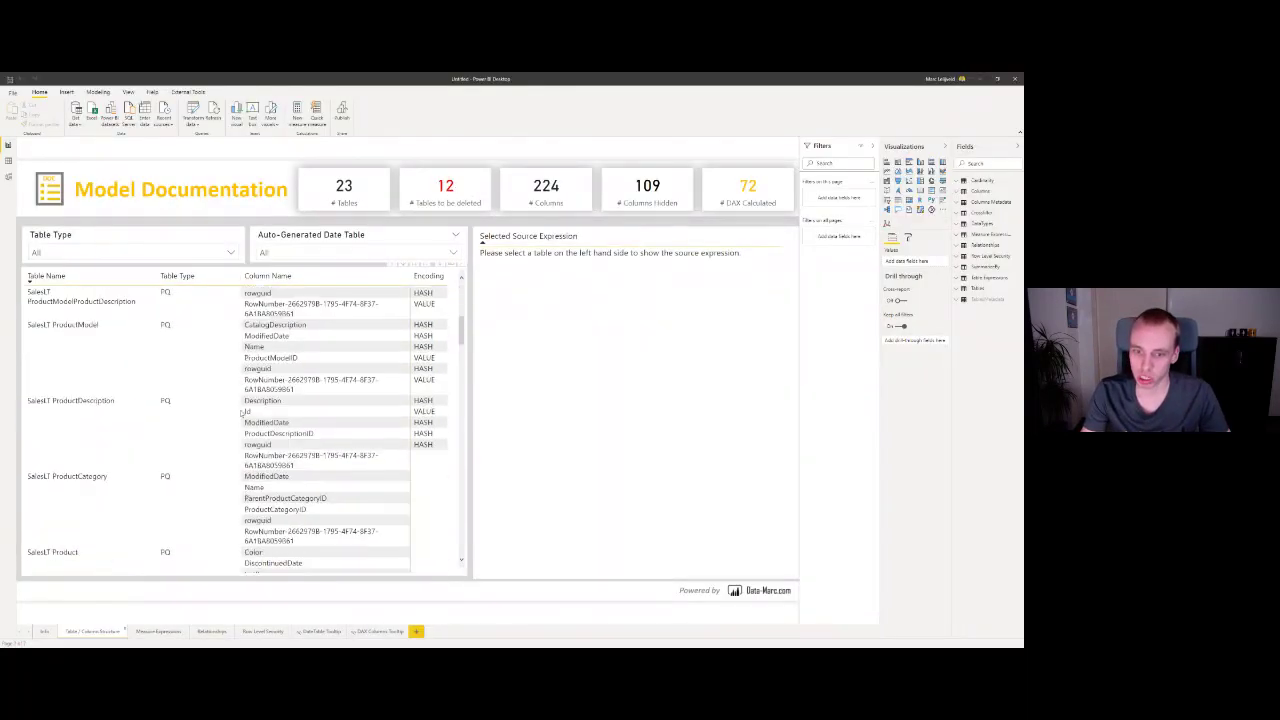
{"action": "scroll", "coordinate": [146, 445], "scroll_direction": "down", "scroll_amount": 10}
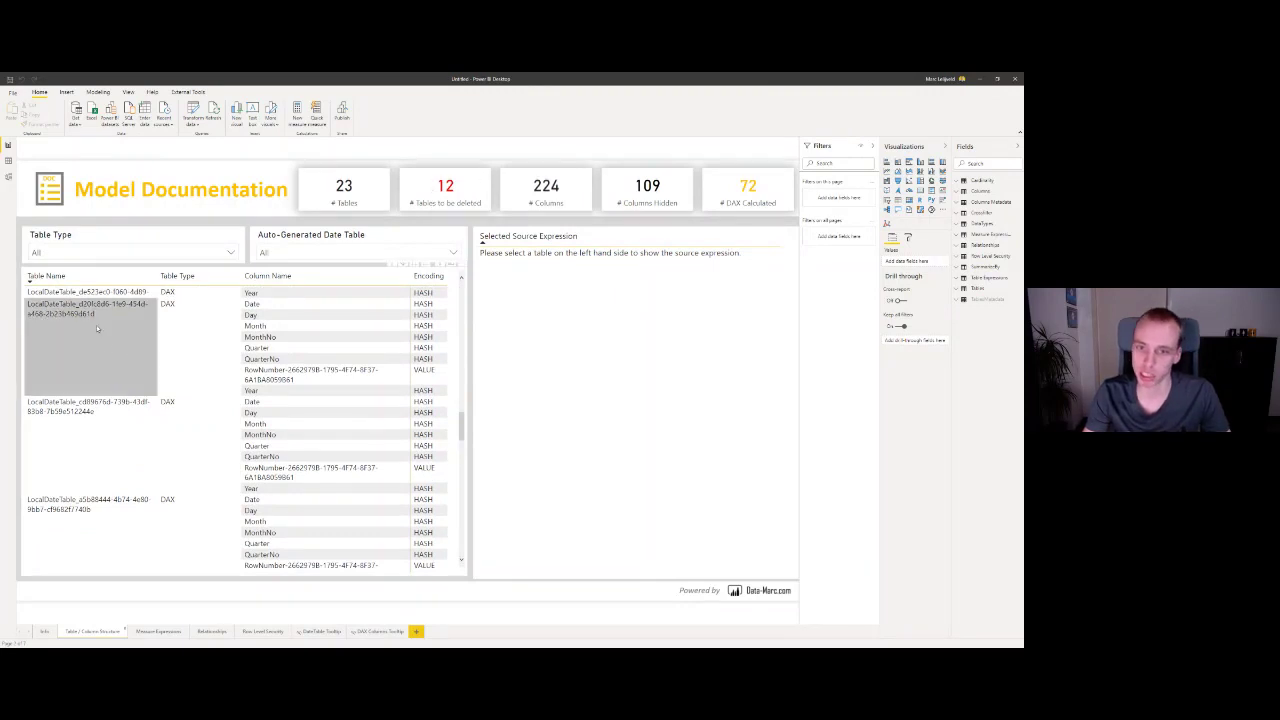
{"action": "scroll", "coordinate": [165, 400], "scroll_direction": "up", "scroll_amount": 4}
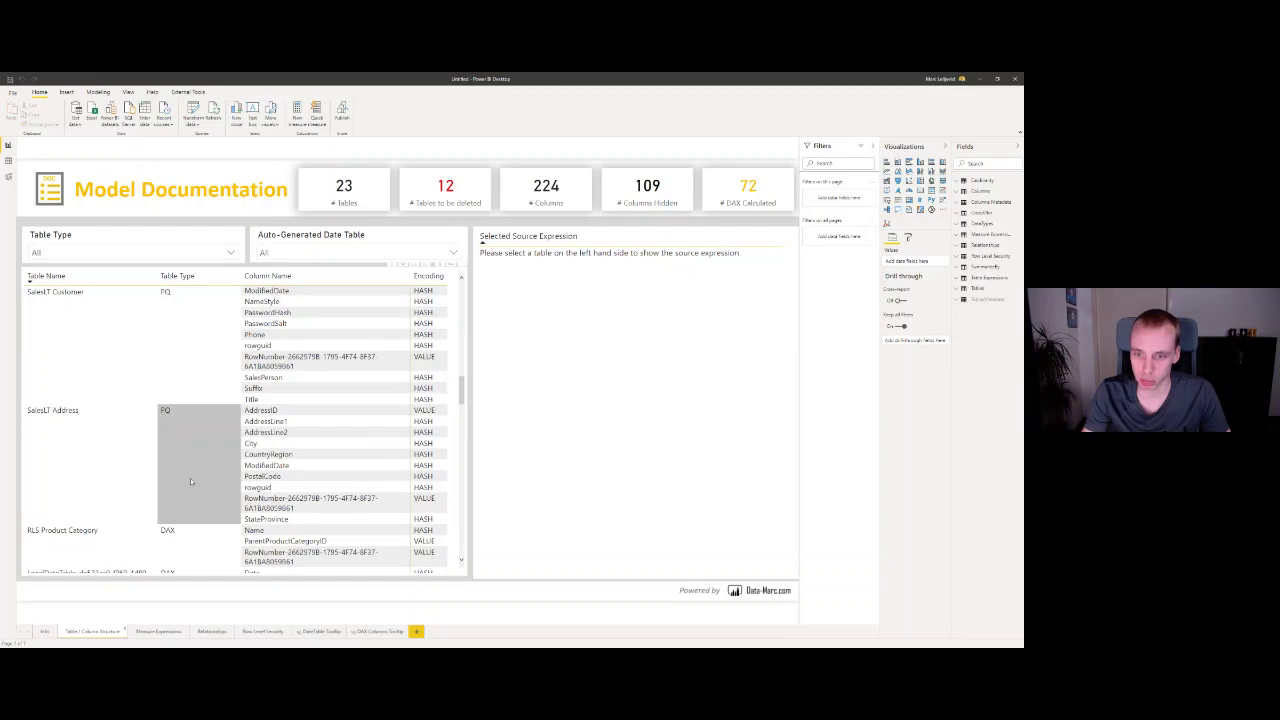
{"action": "left_click", "coordinate": [95, 335]}
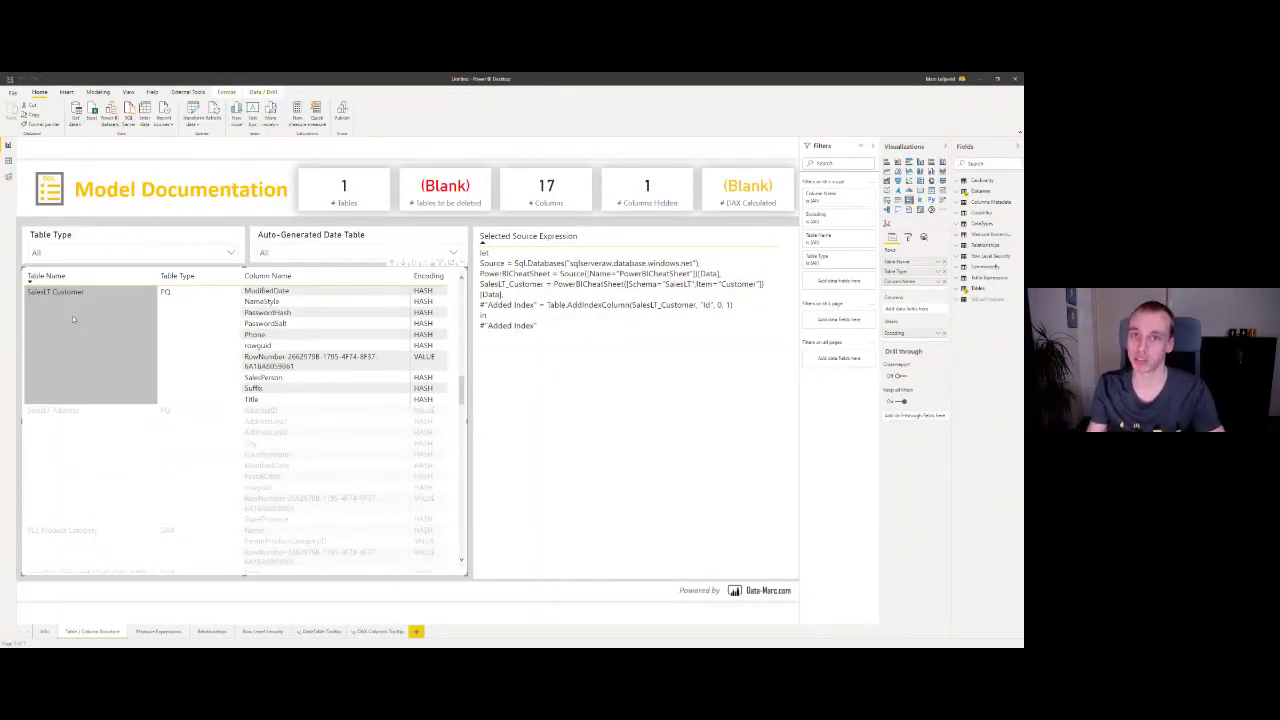
- Clear the SalesLT Customer selection and review the measure expressions and descriptions on the Measure Expressions page
{"action": "left_click", "coordinate": [72, 315]}
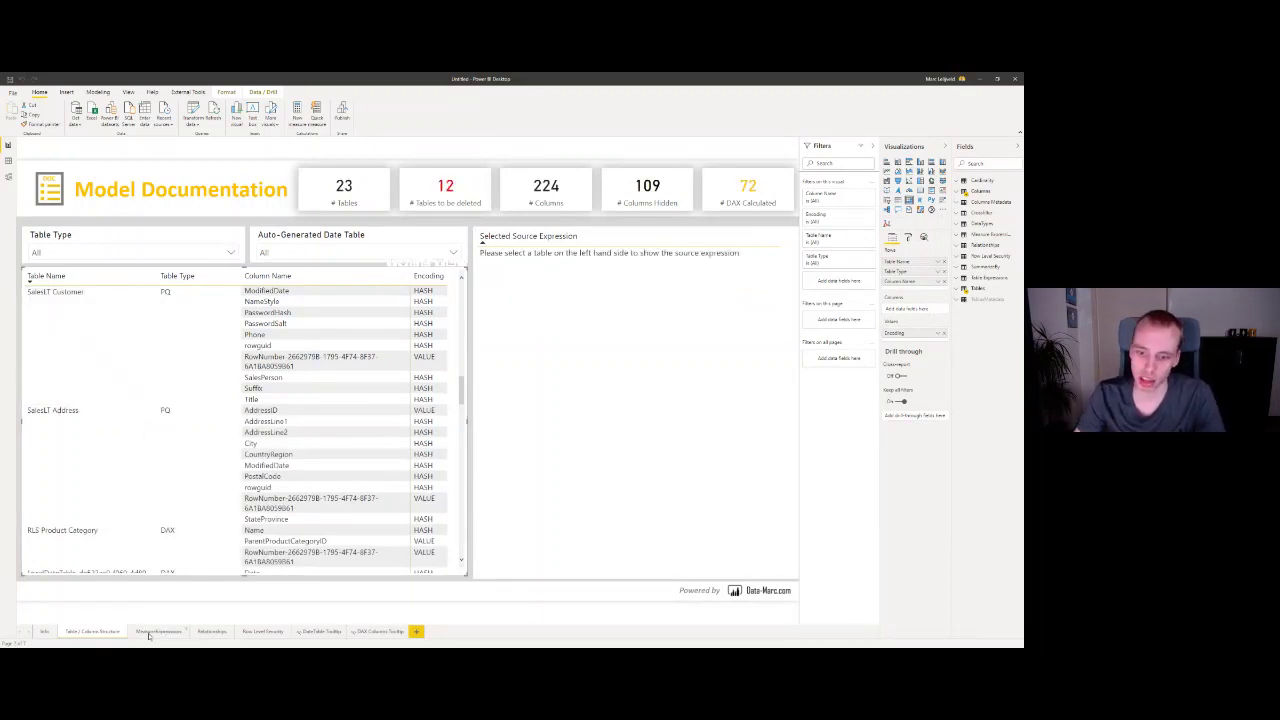
{"action": "left_click", "coordinate": [149, 632]}
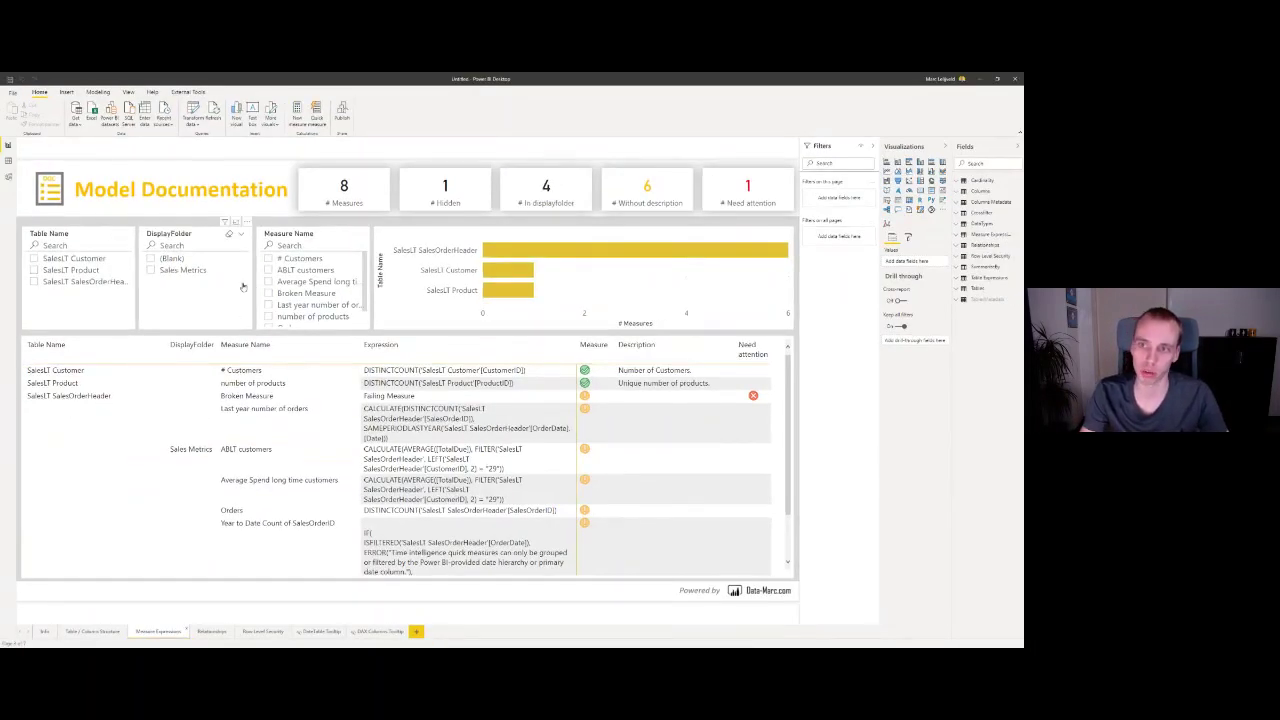
{"action": "scroll", "coordinate": [310, 288], "scroll_direction": "down", "scroll_amount": 1}
{"action": "scroll", "coordinate": [310, 290], "scroll_direction": "up", "scroll_amount": 1}
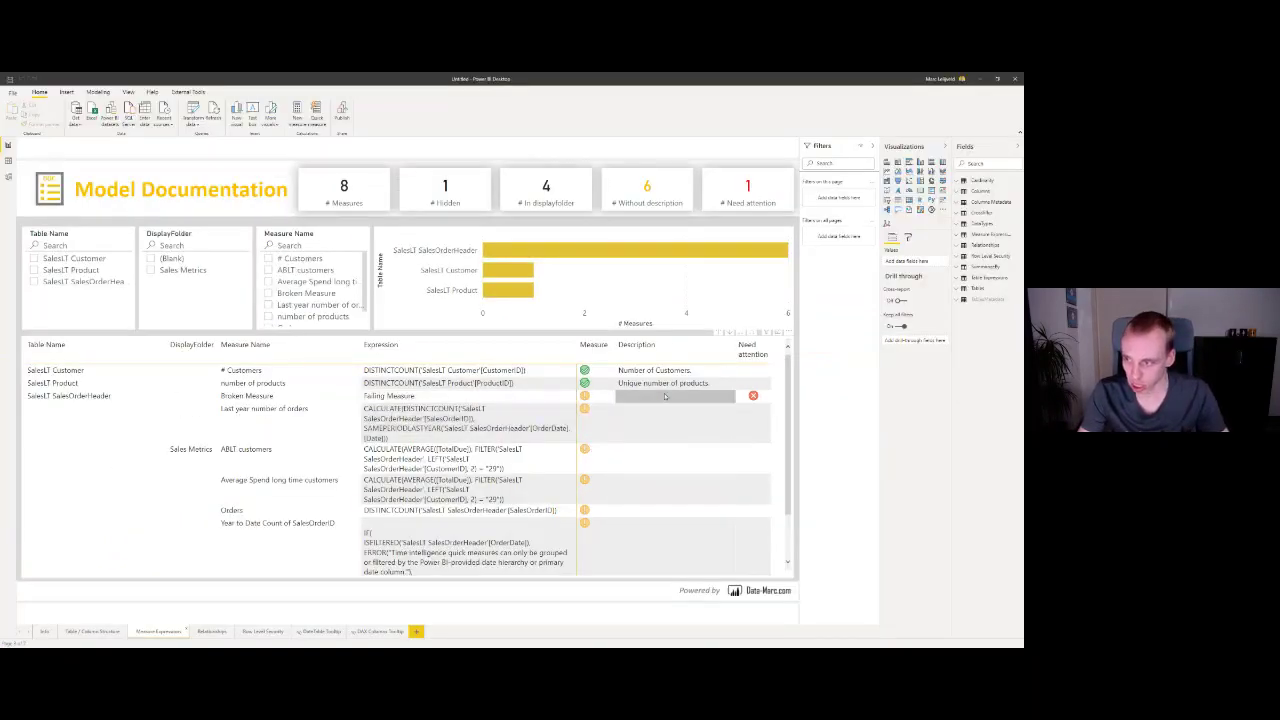
- On the Relationships page, isolate the SalesLT ProductCategory - ProductCategoryID relationship in the diagram, and clear that selection
{"action": "left_click", "coordinate": [207, 634]}
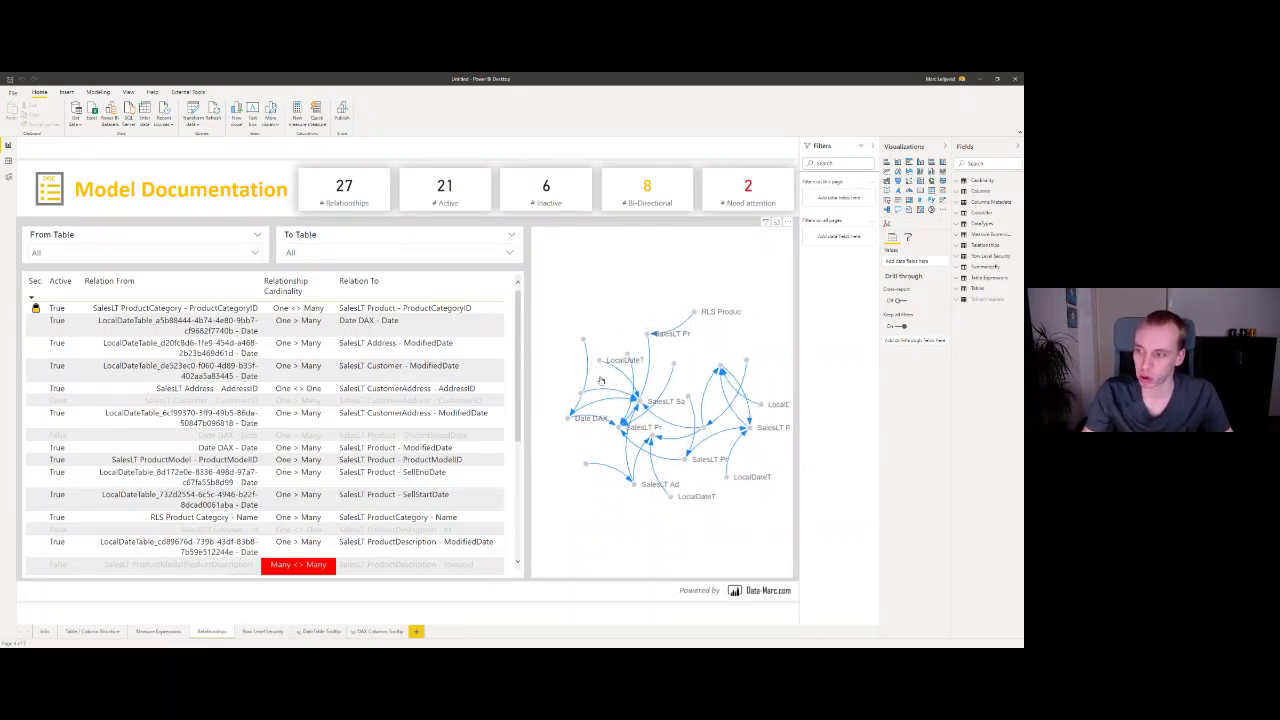
{"action": "left_click", "coordinate": [568, 397]}
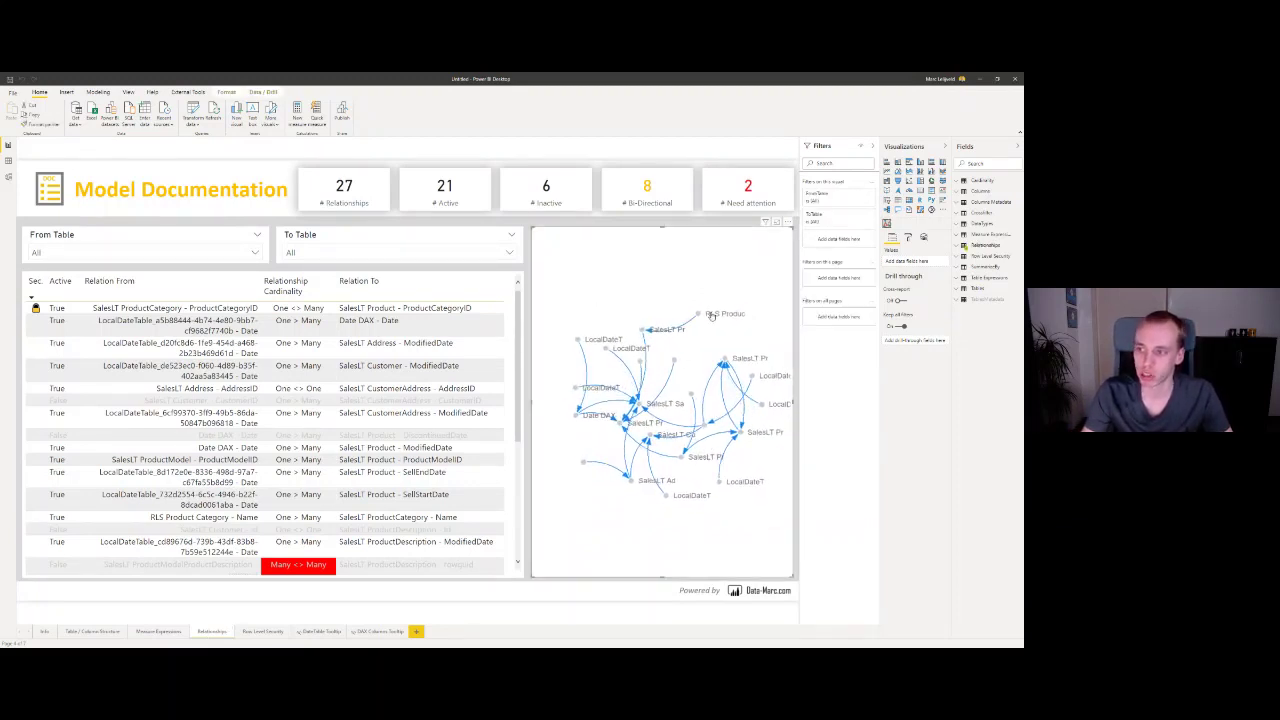
{"action": "left_click", "coordinate": [255, 150]}
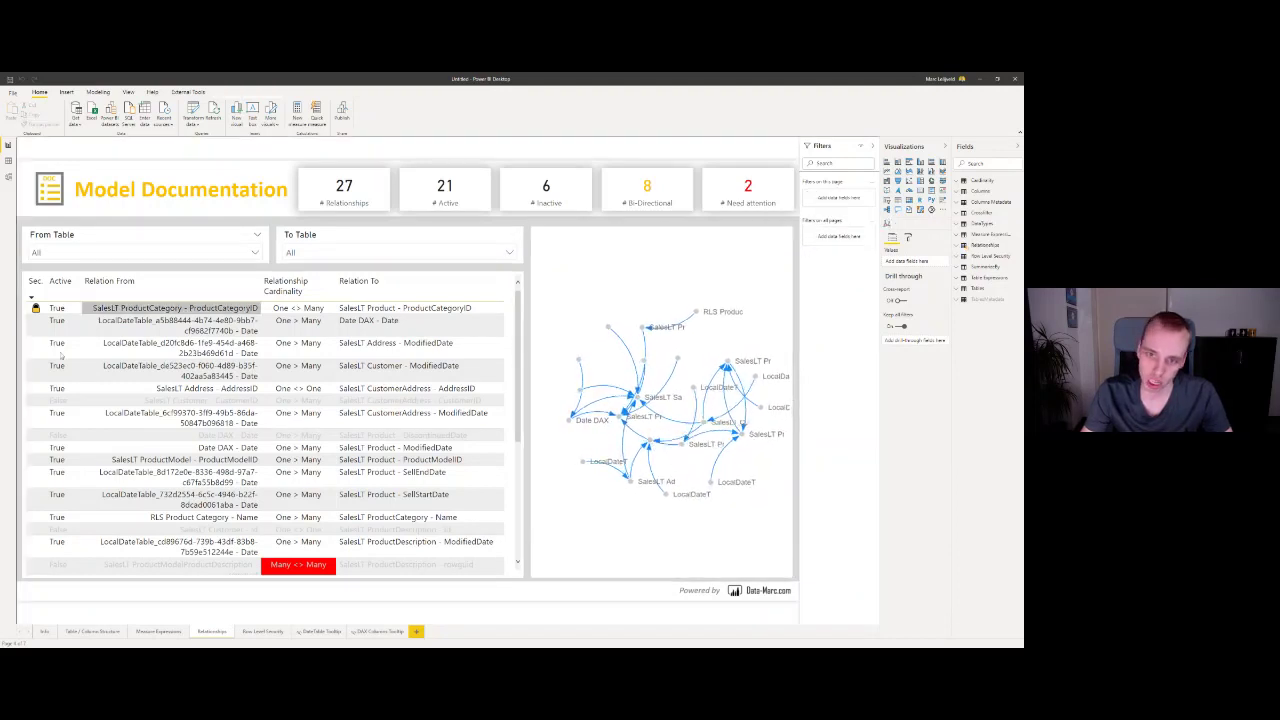
{"action": "left_click", "coordinate": [143, 314]}
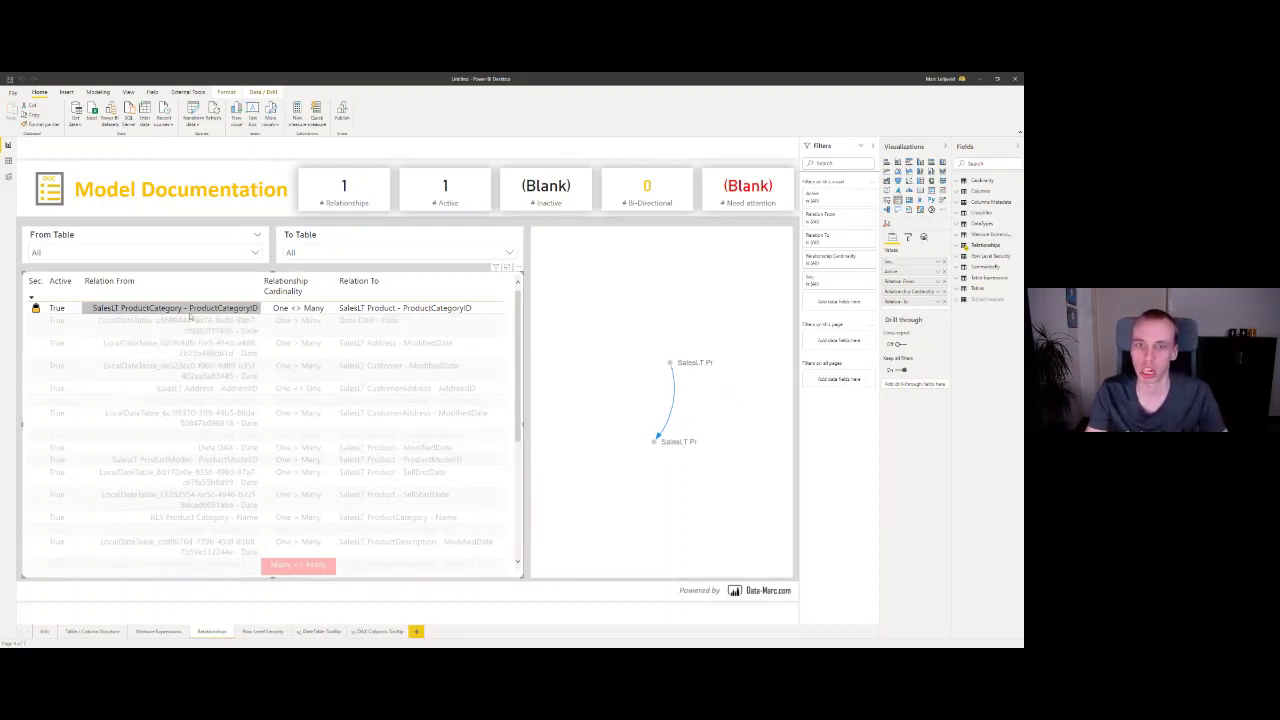
{"action": "left_click", "coordinate": [190, 316]}
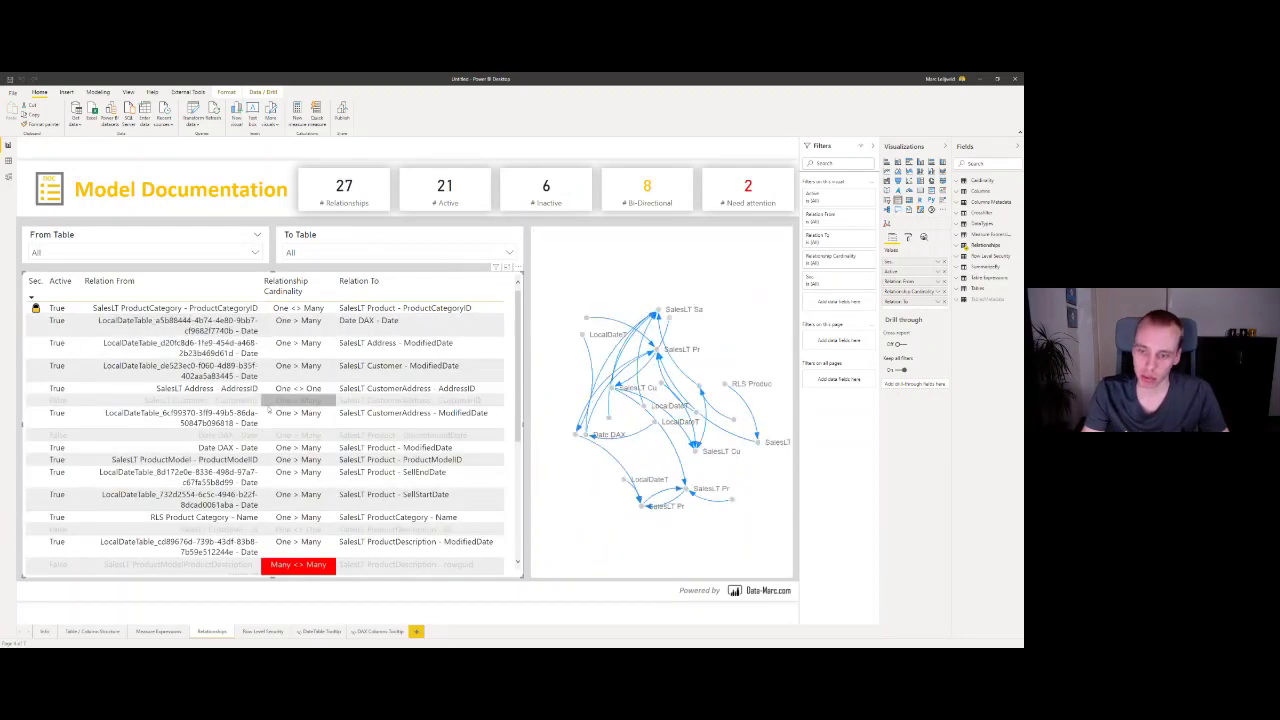
- Examine the flagged Many <> Many entries in the relationships table, return to its start and deselect the table
{"action": "scroll", "coordinate": [245, 427], "scroll_direction": "down", "scroll_amount": 3}
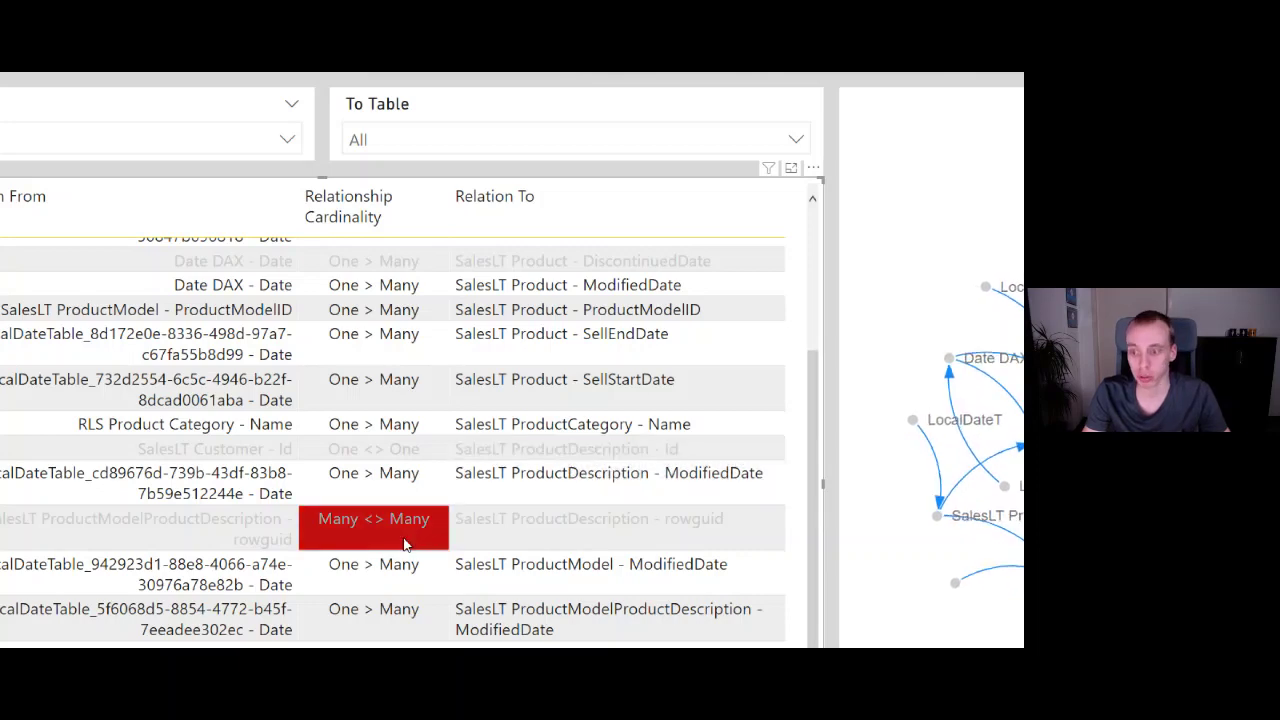
{"action": "scroll", "coordinate": [409, 580], "scroll_direction": "down", "scroll_amount": 1}
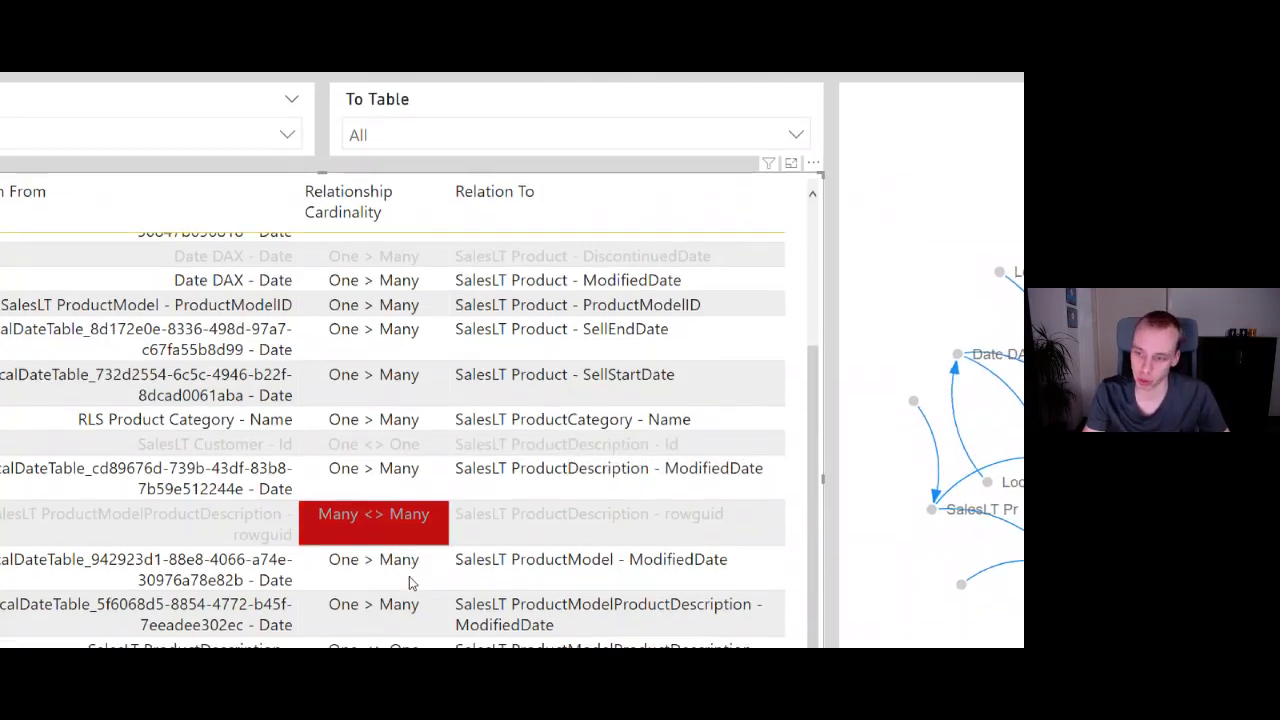
{"action": "scroll", "coordinate": [409, 580], "scroll_direction": "down", "scroll_amount": 4}
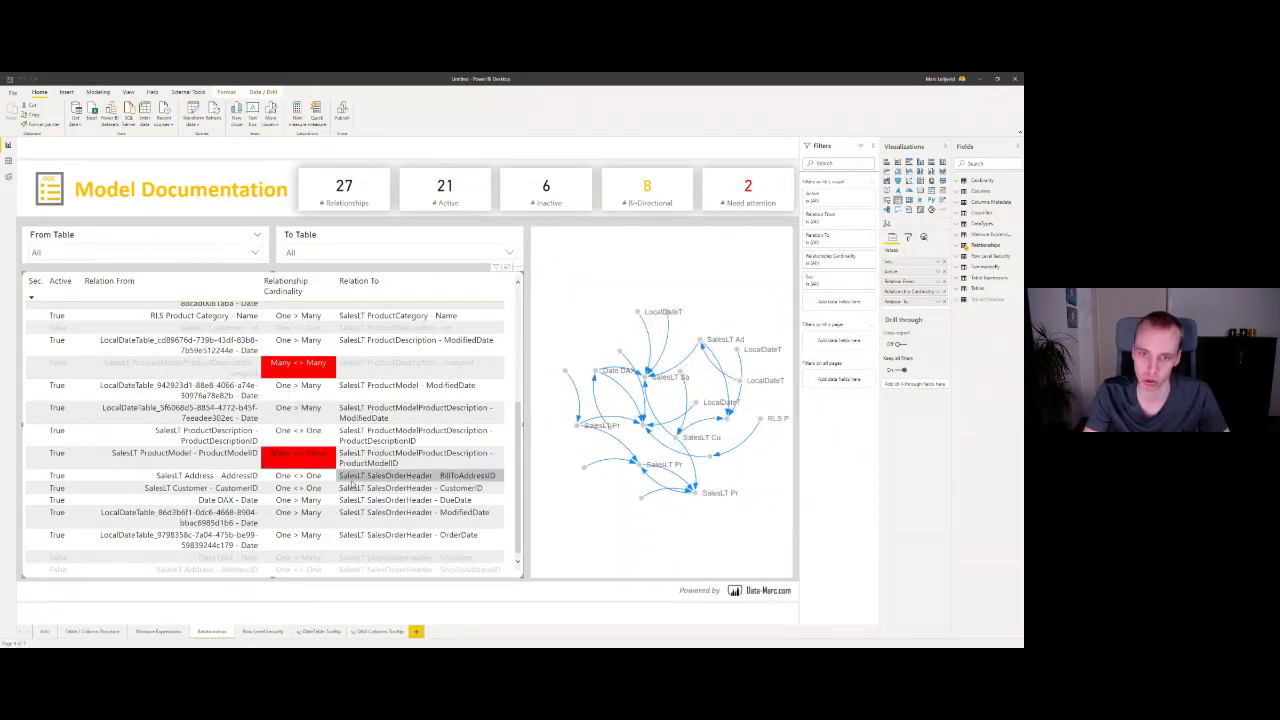
{"action": "scroll", "coordinate": [339, 481], "scroll_direction": "up", "scroll_amount": 5}
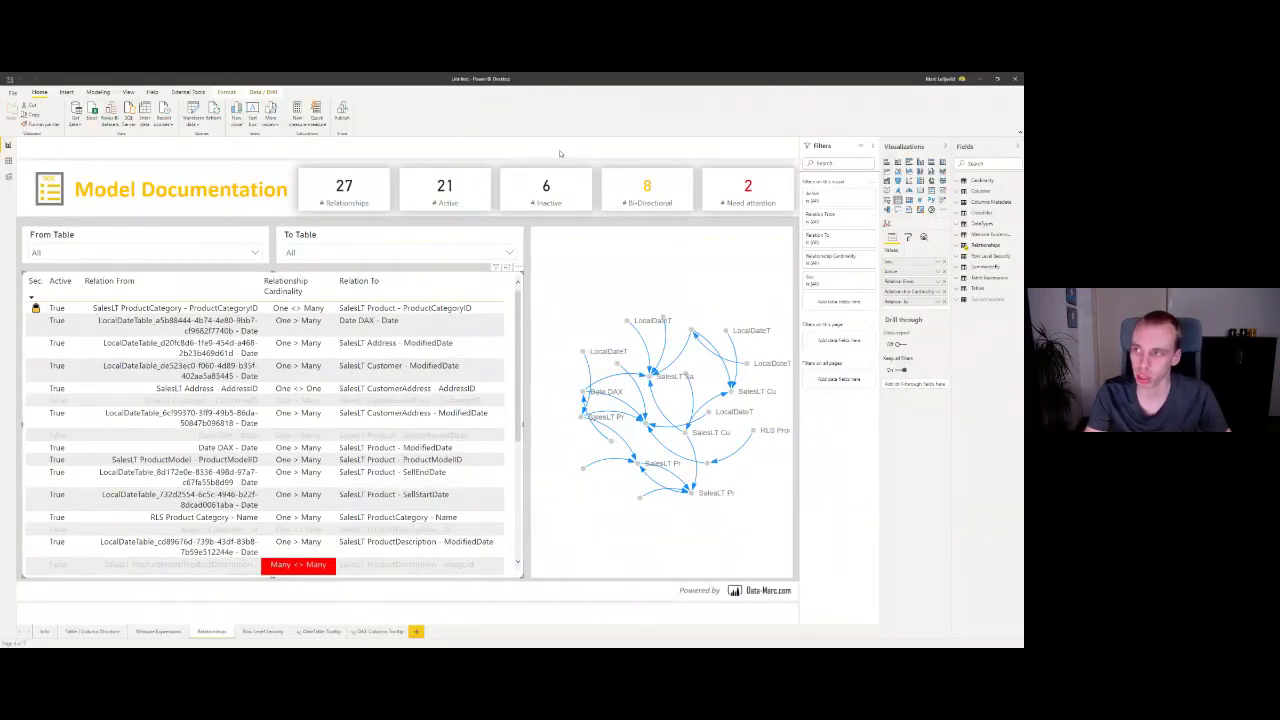
{"action": "left_click", "coordinate": [560, 153]}
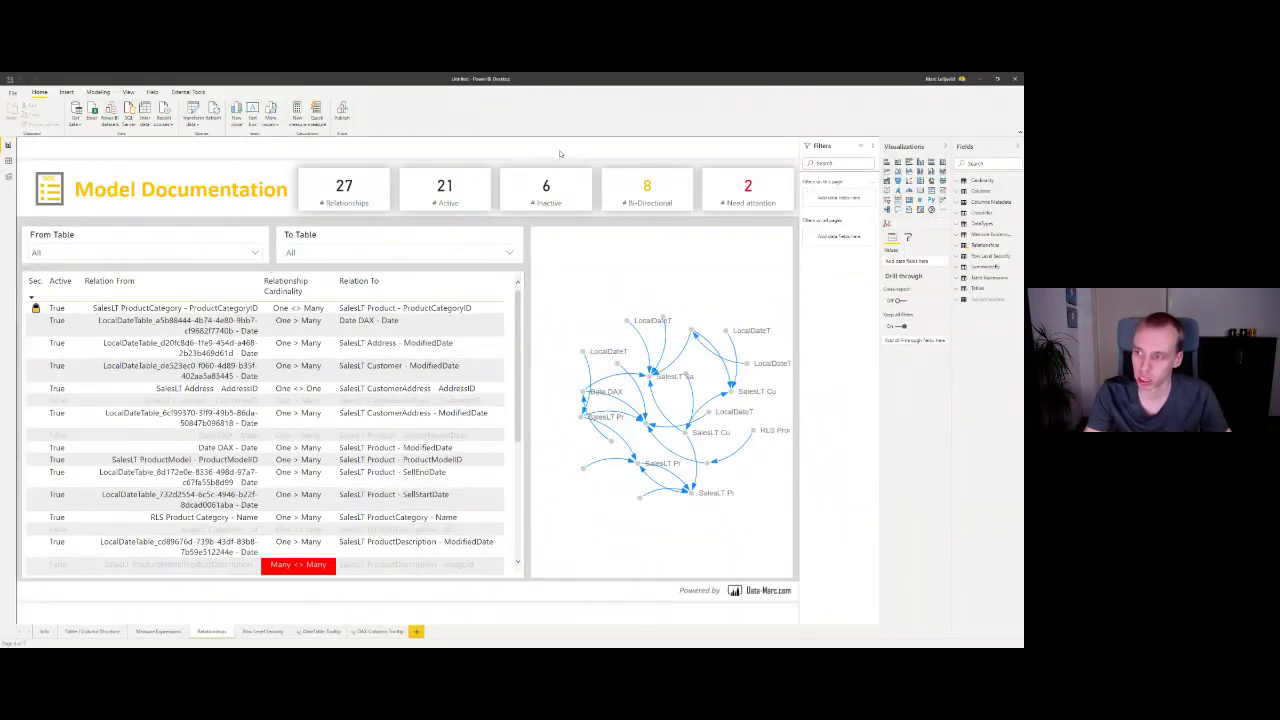
- Show the roles with their filter expressions and descriptions on the Row Level Security page
{"action": "left_click", "coordinate": [261, 632]}
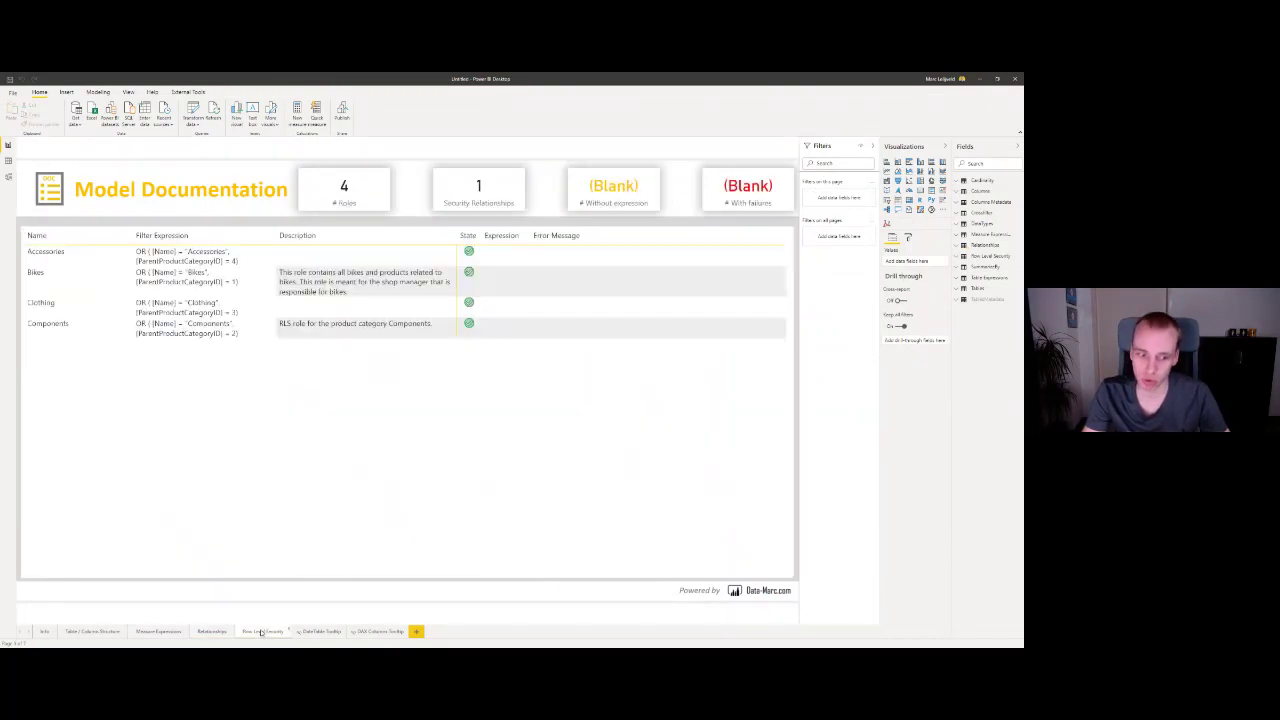